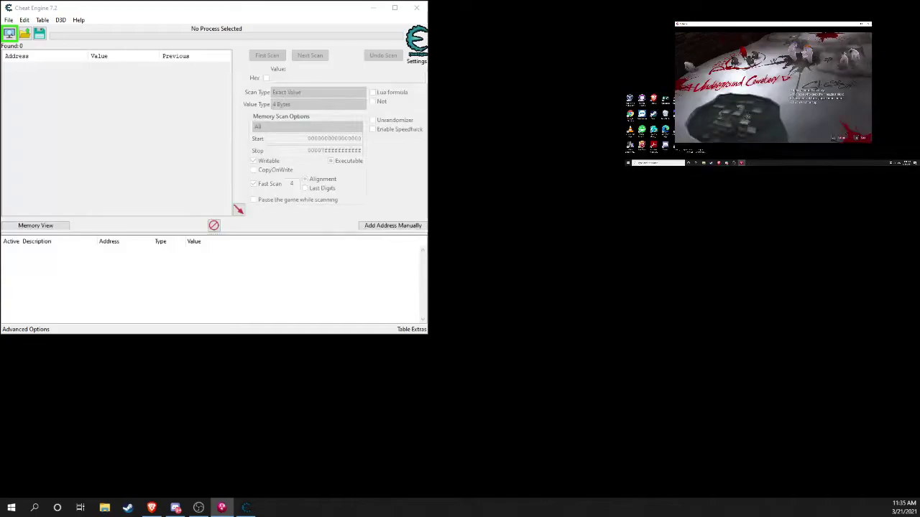
Step: Switch to the Catherine game, pause the running stage, and return to Cheat Engine
{"action": "left_click", "coordinate": [202, 151]}
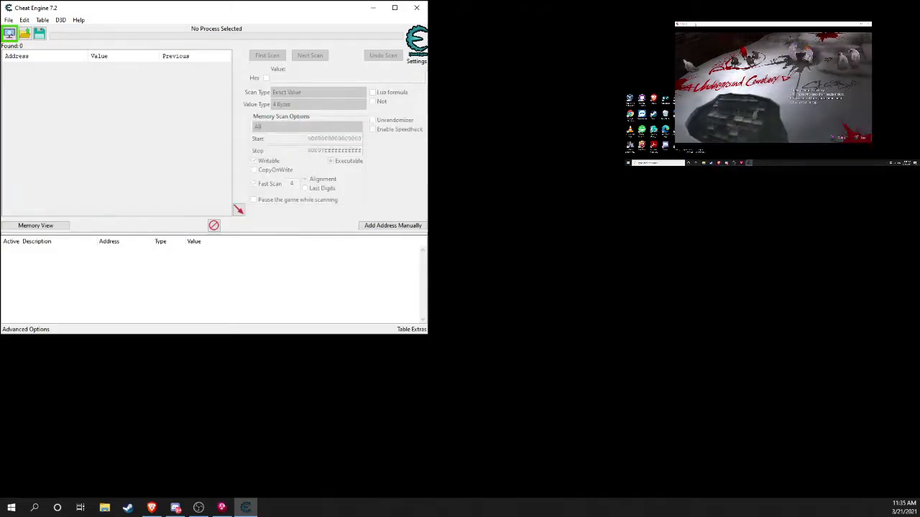
{"action": "left_click", "coordinate": [695, 25]}
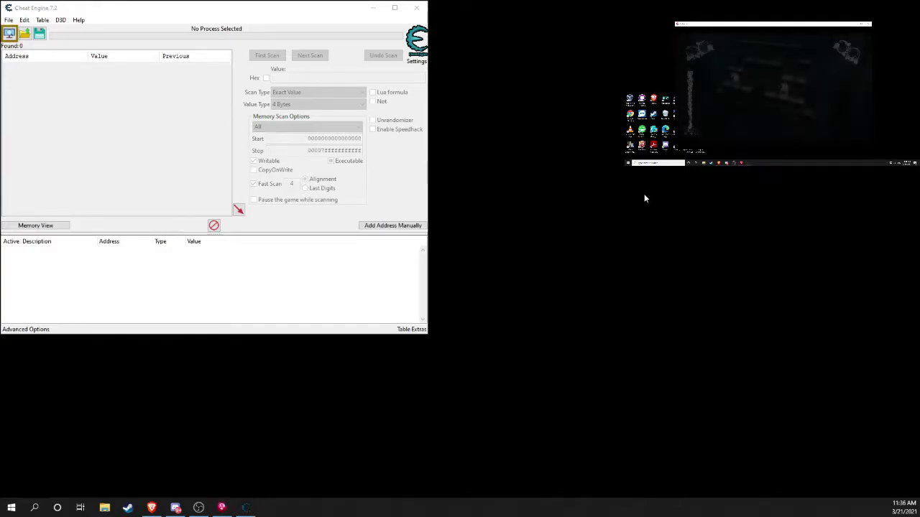
{"action": "key", "text": "alt+Tab"}
{"action": "key", "text": "alt+Tab"}
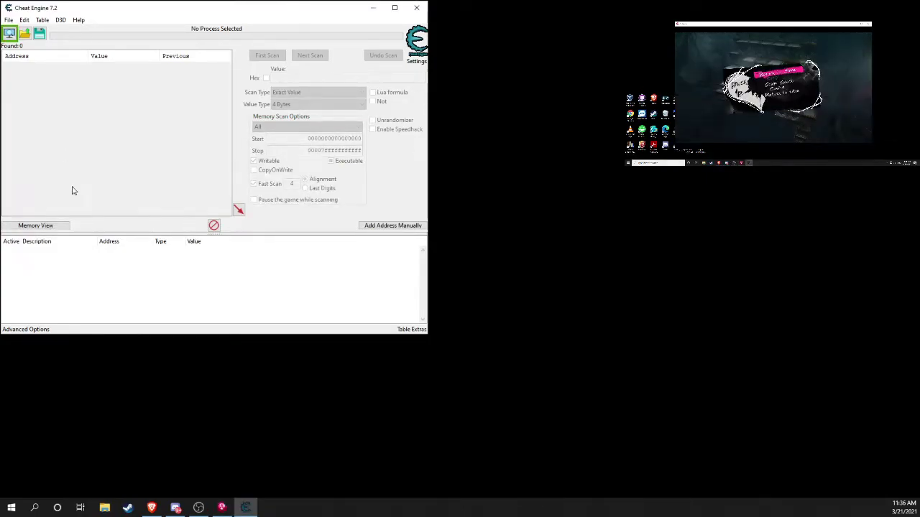
Step: Attach to the Catherine.exe process and accept loading its associated table, Catherine.ct
{"action": "left_click", "coordinate": [10, 34]}
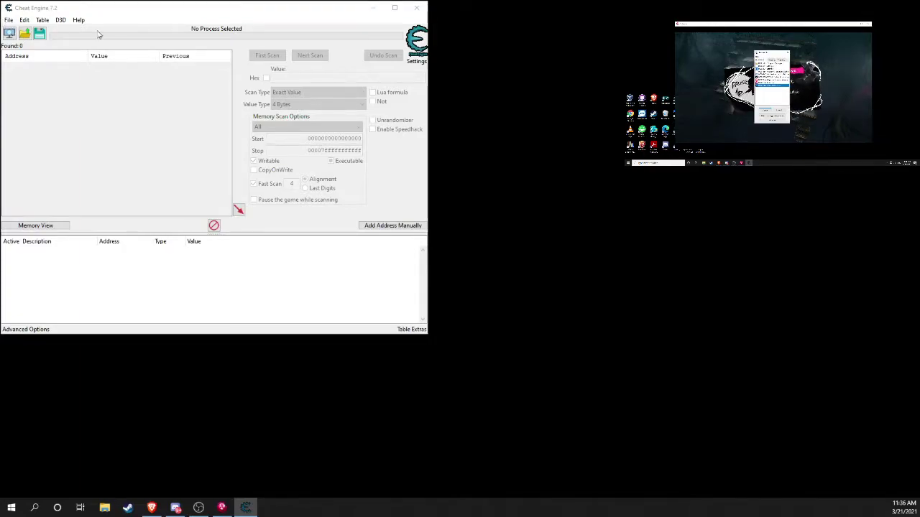
{"action": "key", "text": "Return"}
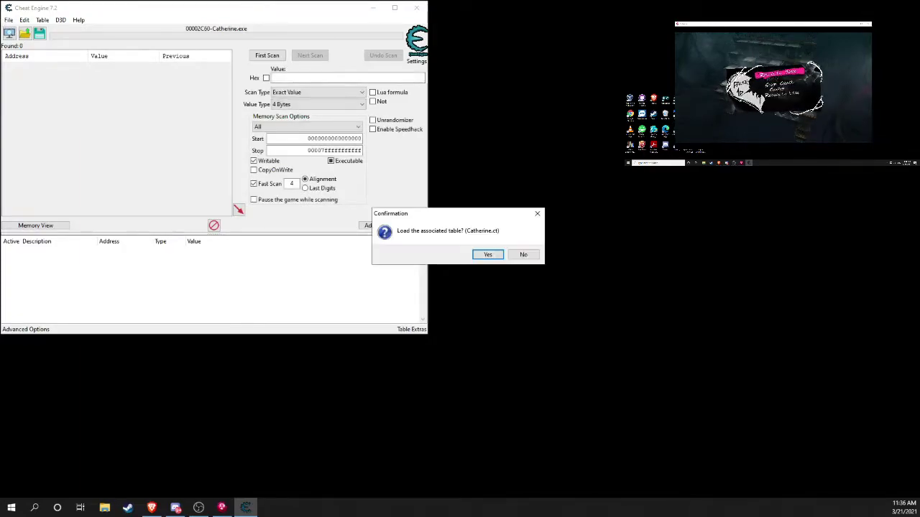
{"action": "left_click_drag", "start_coordinate": [446, 215], "coordinate": [446, 191]}
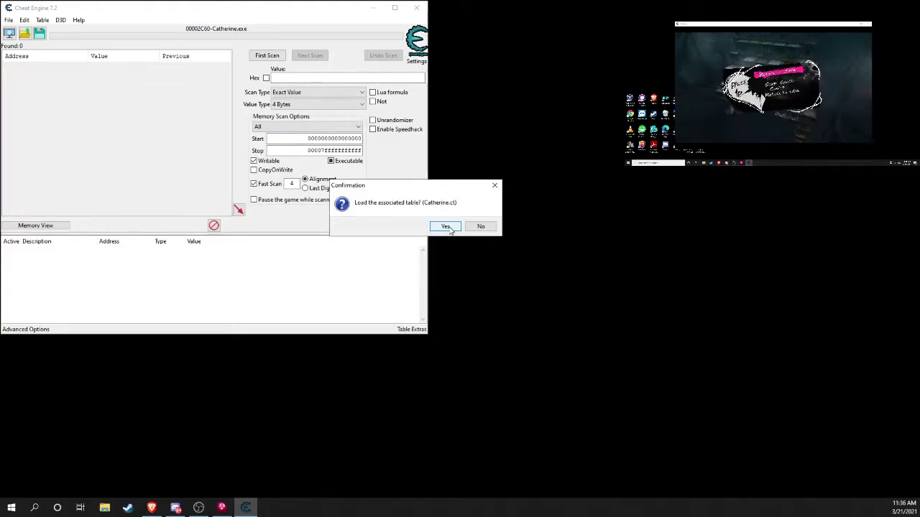
{"action": "left_click", "coordinate": [445, 227]}
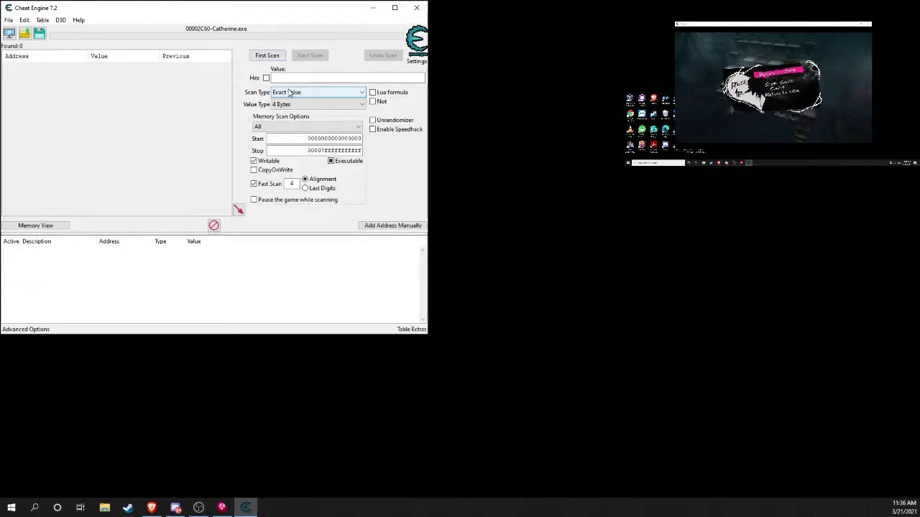
{"action": "left_click", "coordinate": [726, 24]}
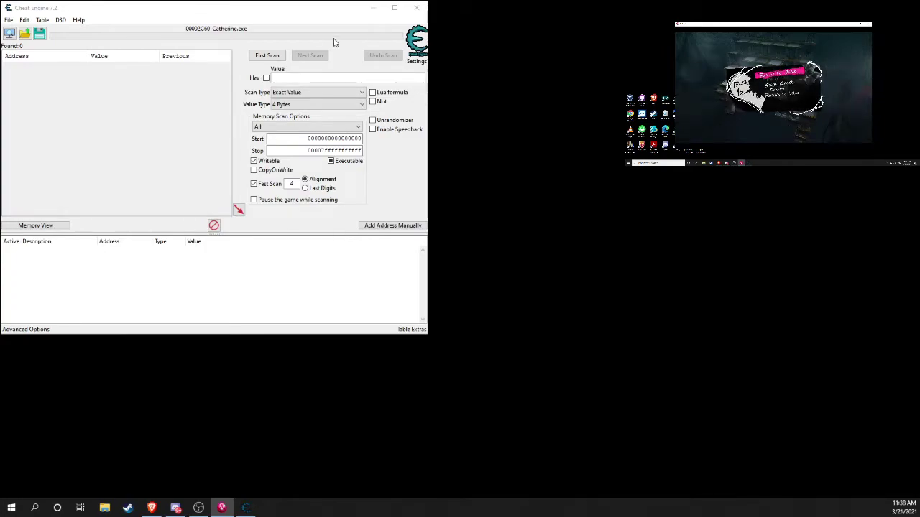
{"action": "left_click", "coordinate": [294, 13]}
{"action": "left_click_drag", "start_coordinate": [294, 10], "coordinate": [293, 16]}
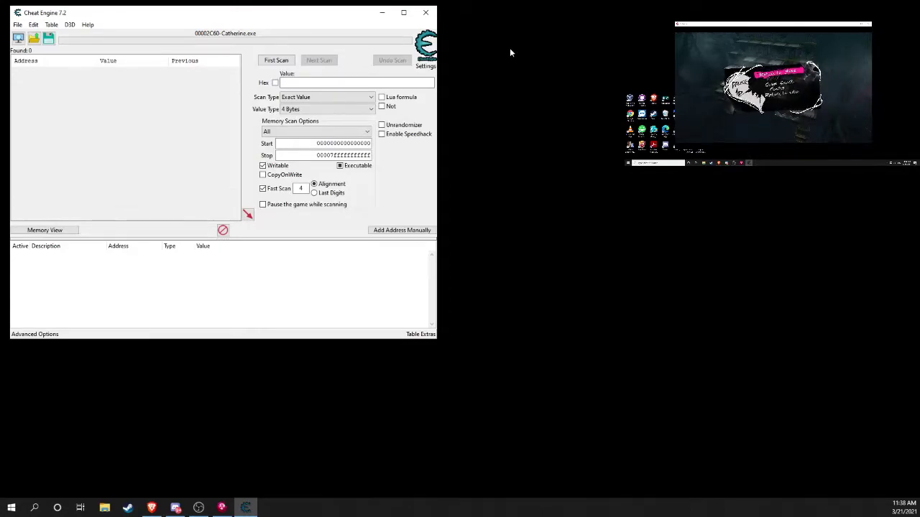
{"action": "left_click_drag", "start_coordinate": [316, 14], "coordinate": [319, 14]}
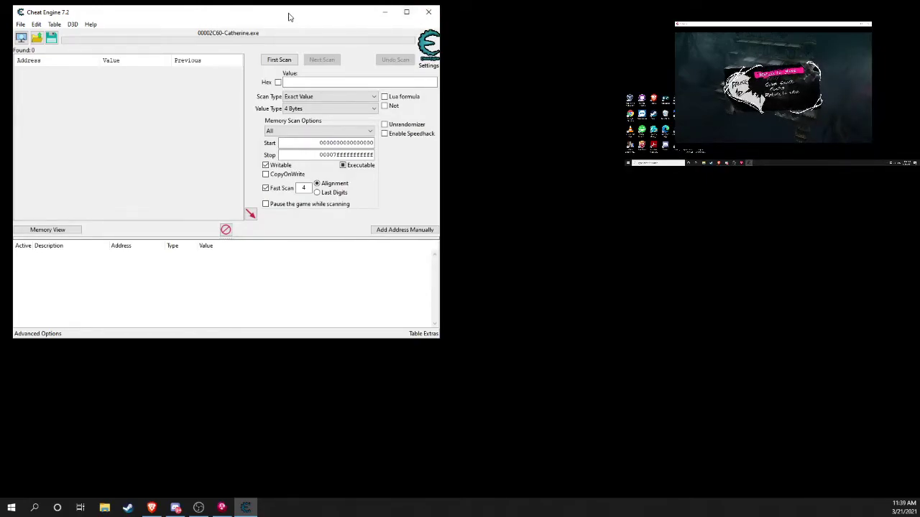
{"action": "left_click_drag", "start_coordinate": [288, 16], "coordinate": [299, 14]}
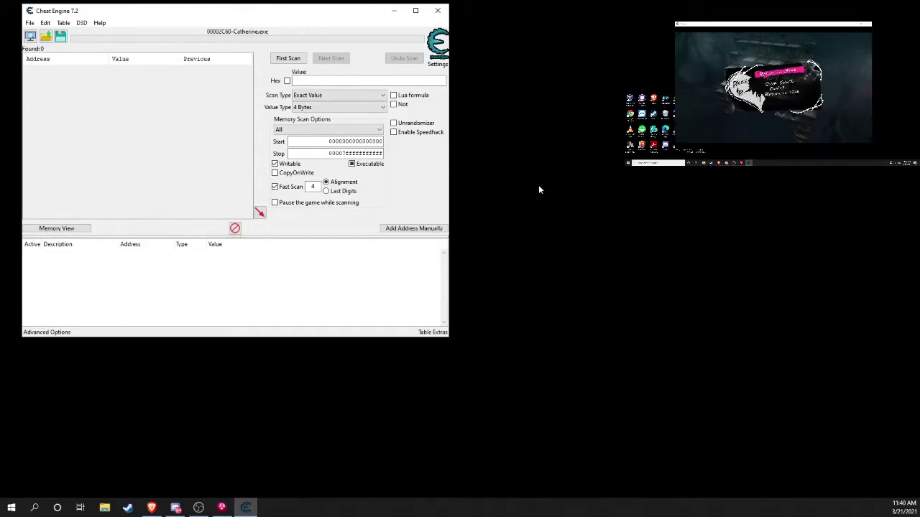
Step: Set the scan type to Unknown initial value for the first memory scan
{"action": "left_click", "coordinate": [311, 97]}
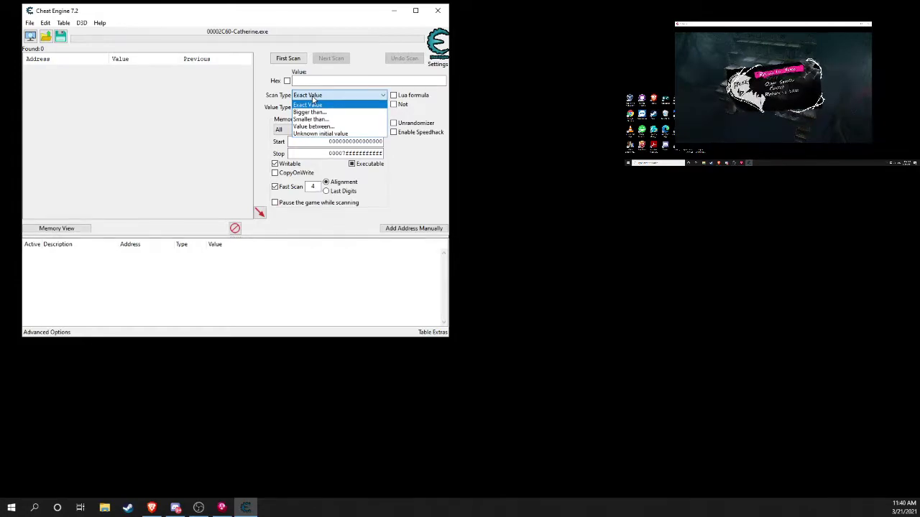
{"action": "left_click", "coordinate": [382, 75]}
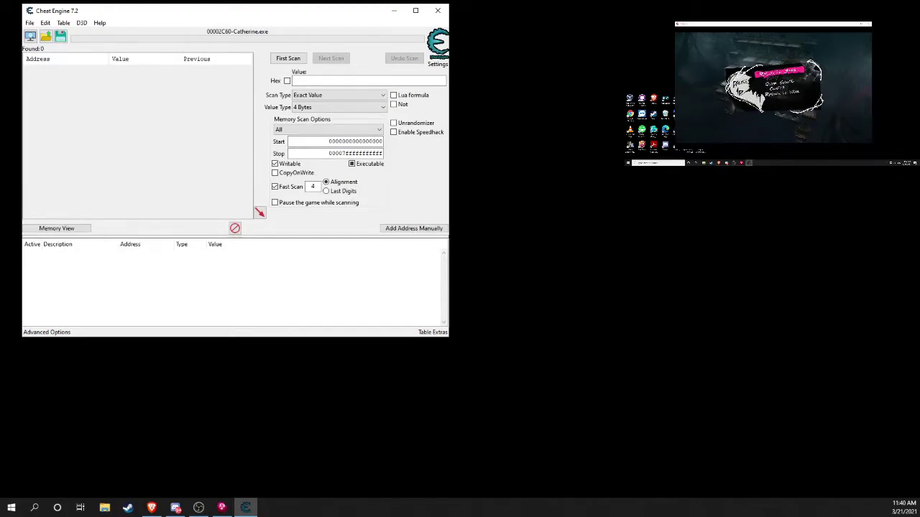
{"action": "left_click", "coordinate": [359, 94]}
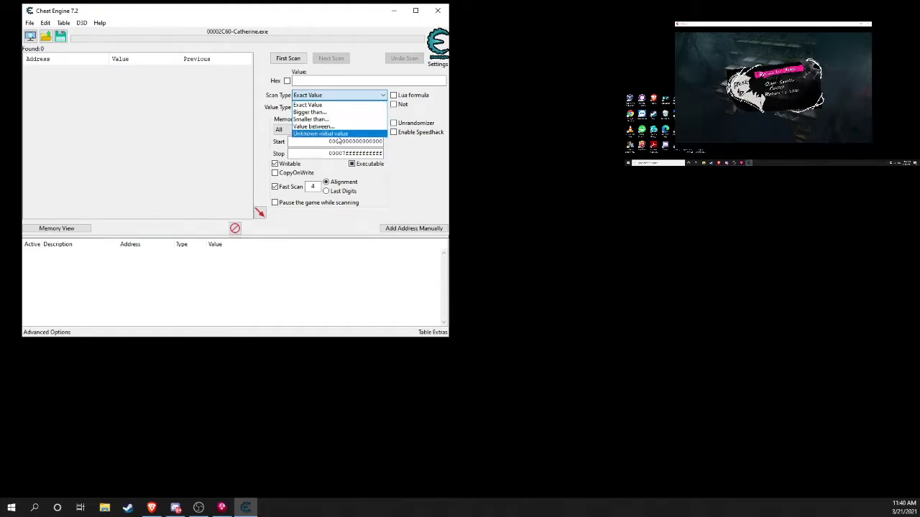
{"action": "left_click", "coordinate": [324, 105]}
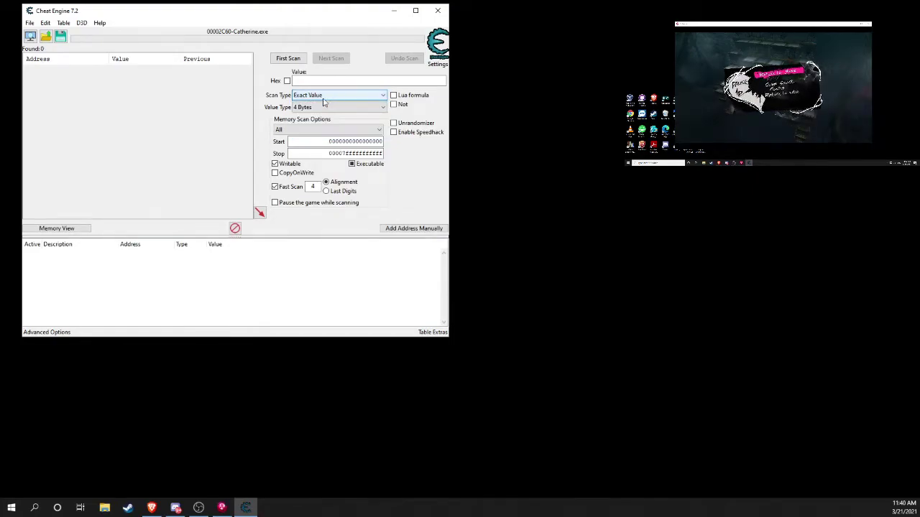
{"action": "left_click", "coordinate": [328, 96]}
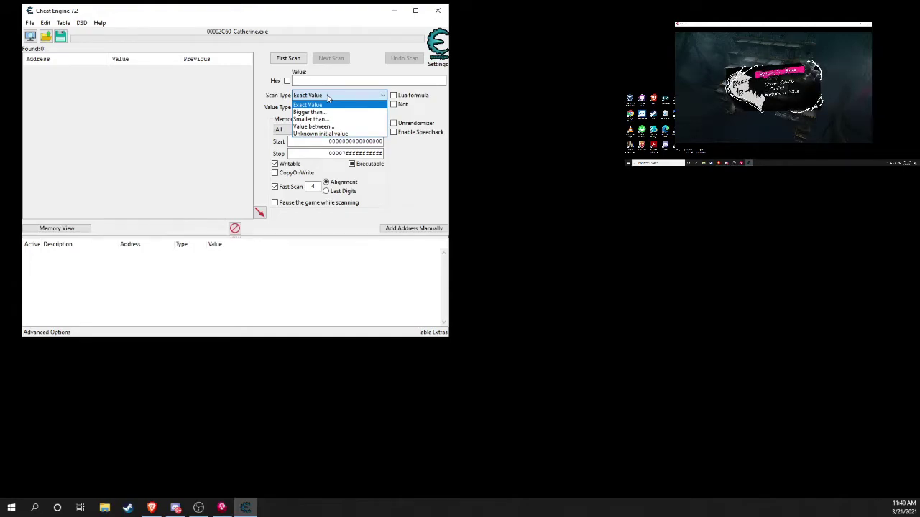
{"action": "left_click", "coordinate": [327, 133]}
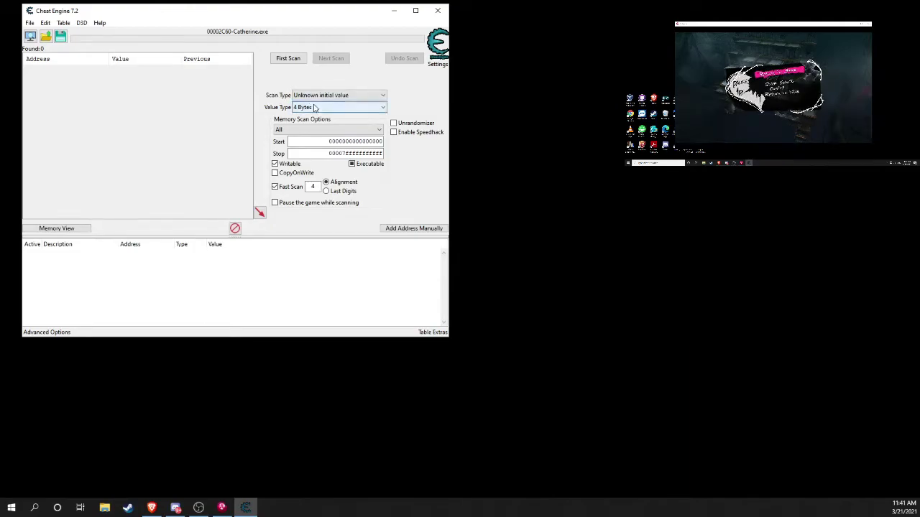
Step: Review the available value types, keep 4 Bytes, and run the first scan
{"action": "left_click", "coordinate": [309, 107]}
{"action": "left_click", "coordinate": [320, 87]}
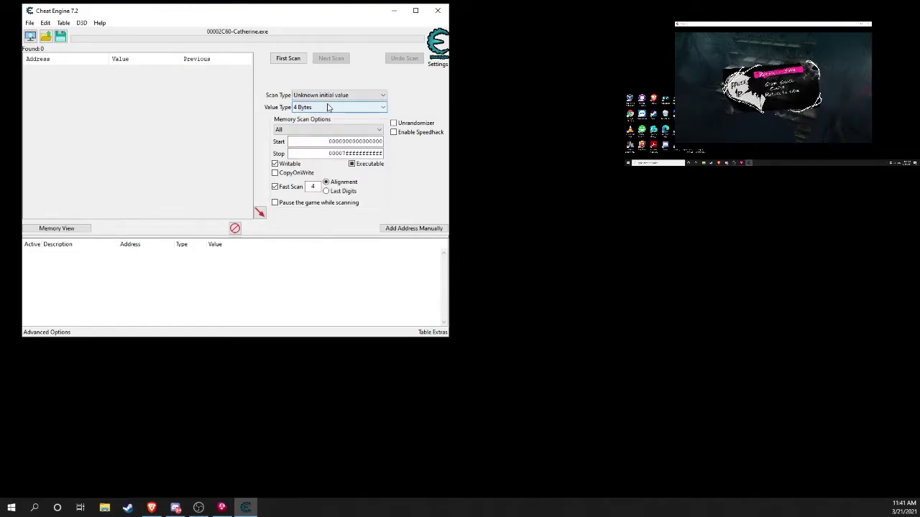
{"action": "left_click", "coordinate": [331, 107]}
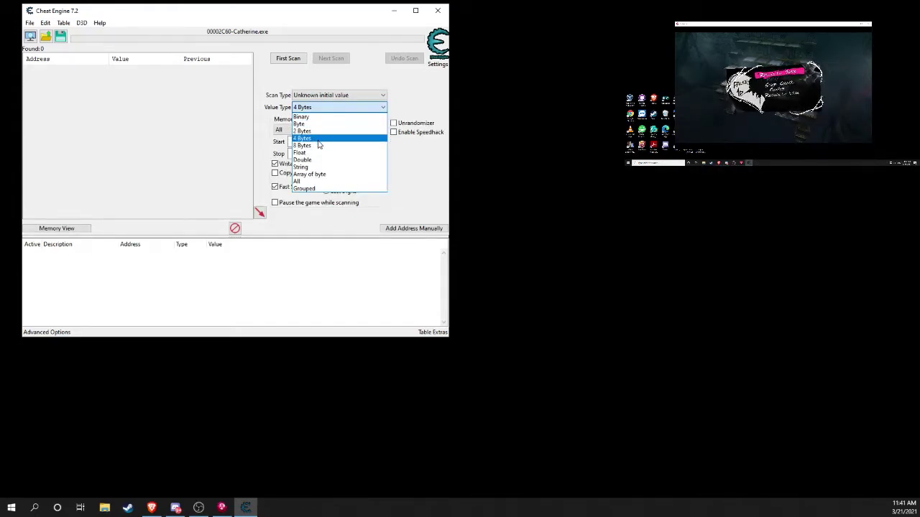
{"action": "left_click", "coordinate": [324, 88]}
{"action": "left_click", "coordinate": [328, 108]}
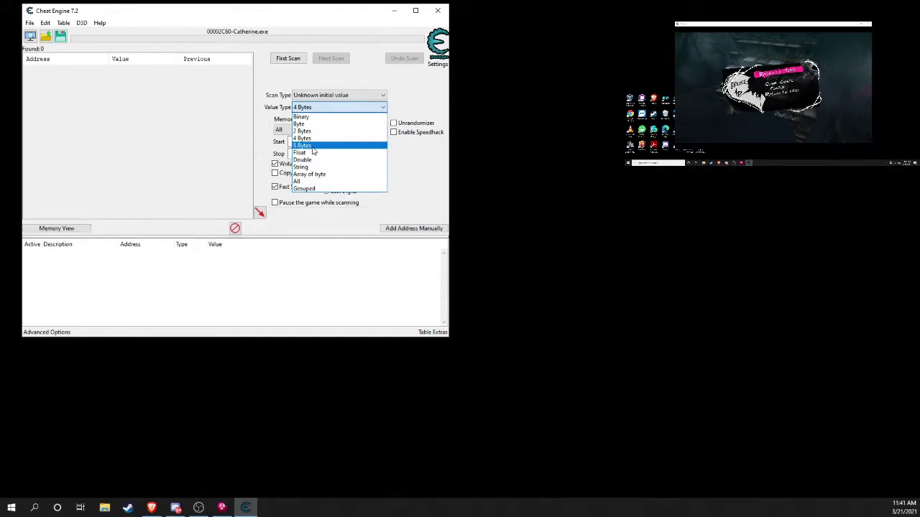
{"action": "left_click", "coordinate": [265, 79]}
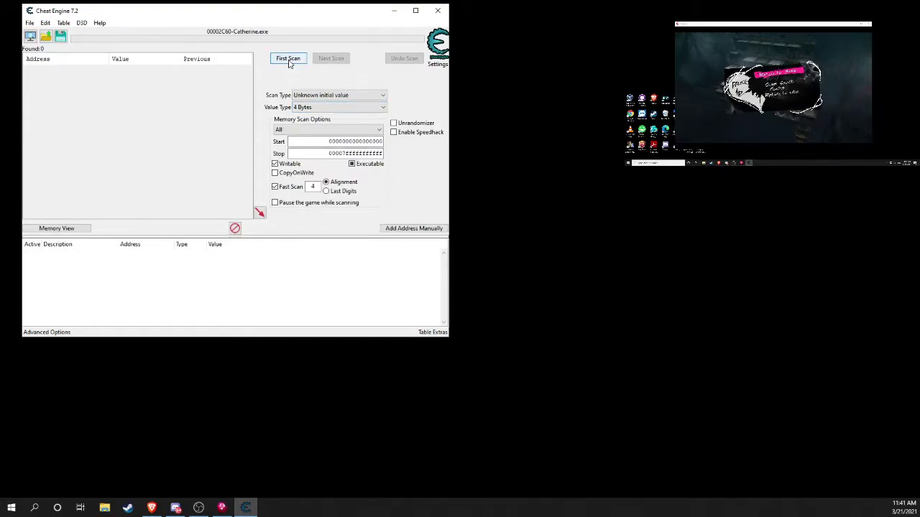
{"action": "left_click", "coordinate": [288, 59]}
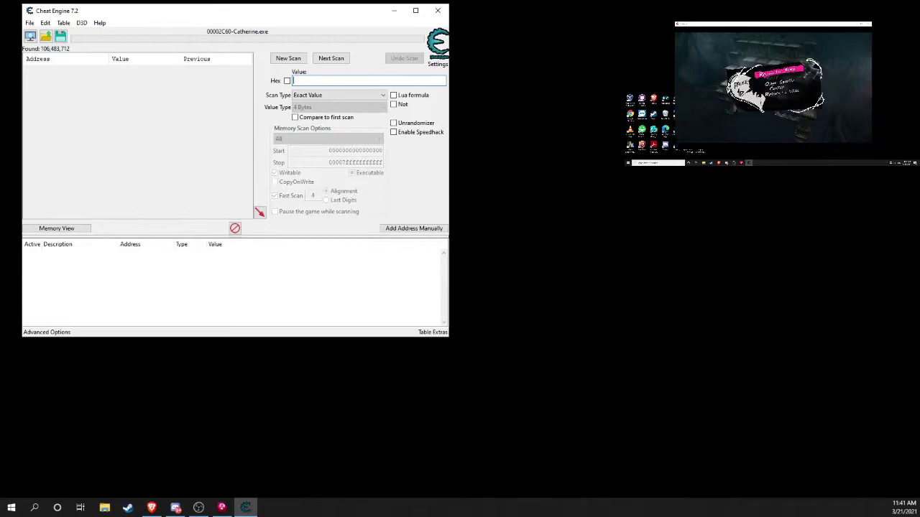
Step: Filter the found addresses with a next scan for values between 1 and 12
{"action": "left_click", "coordinate": [319, 94]}
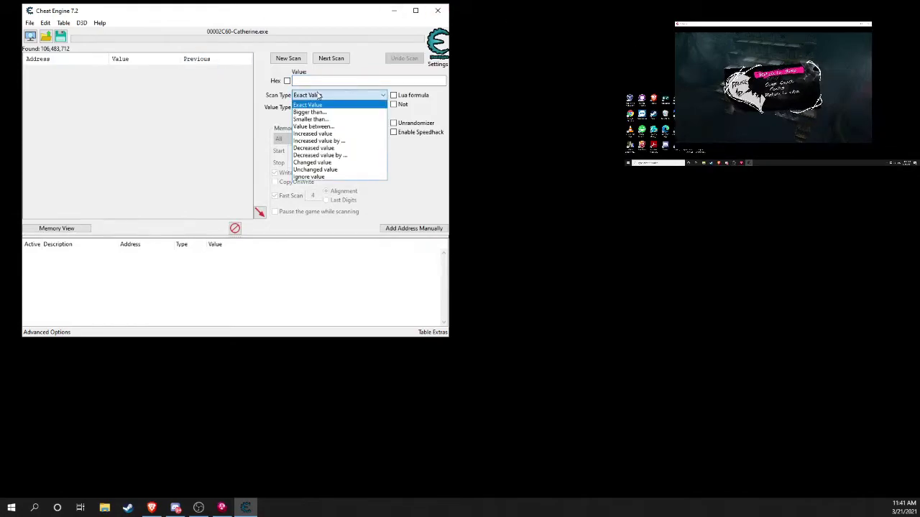
{"action": "left_click", "coordinate": [332, 127]}
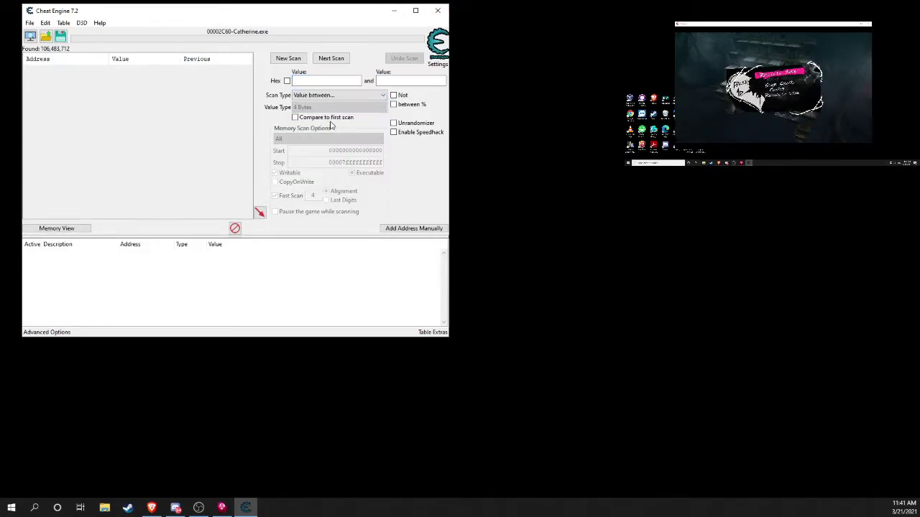
{"action": "left_click", "coordinate": [326, 82]}
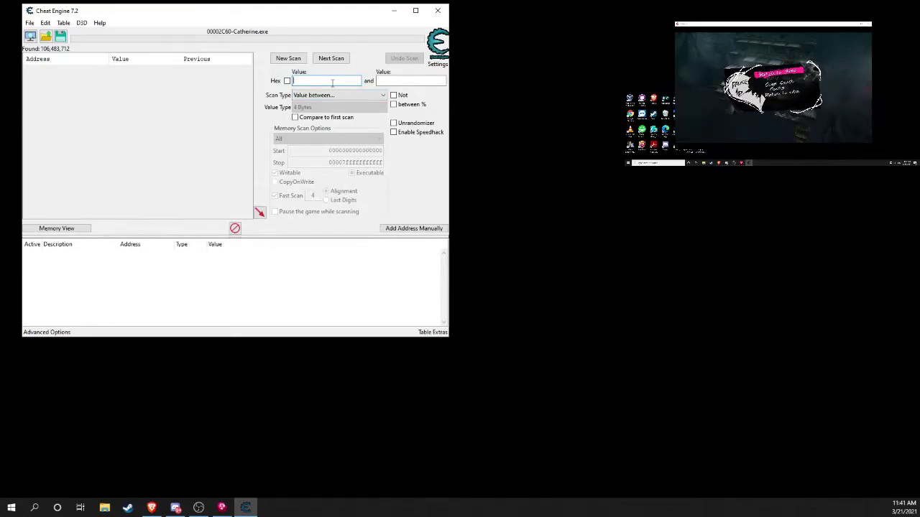
{"action": "left_click", "coordinate": [434, 82]}
{"action": "type", "text": "12"}
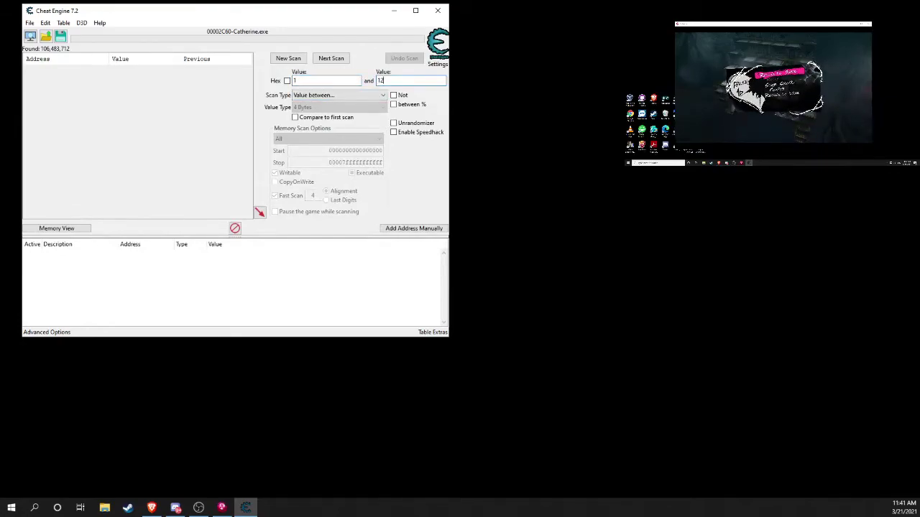
{"action": "key", "text": "alt+Tab"}
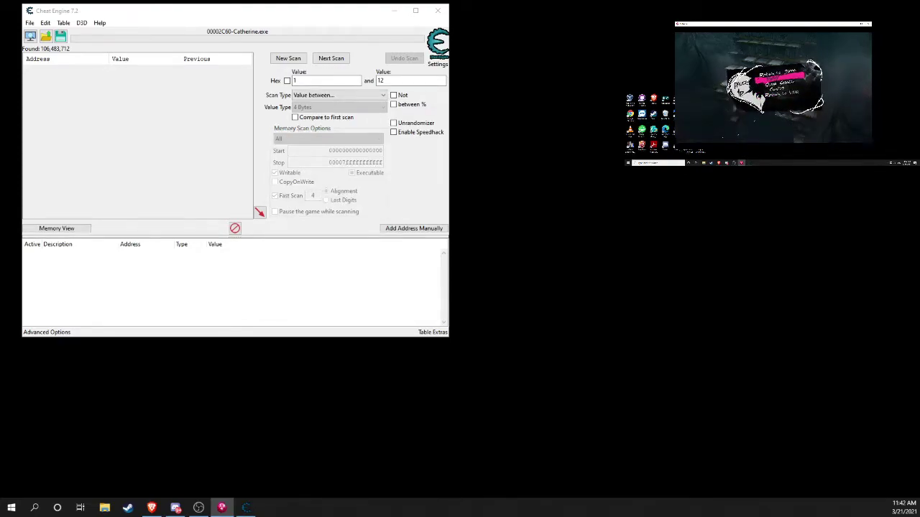
{"action": "left_click", "coordinate": [303, 83]}
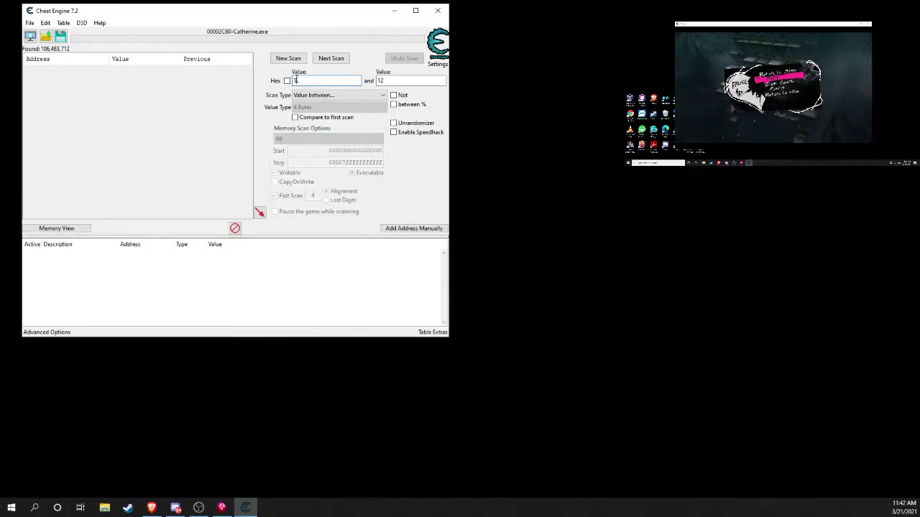
{"action": "left_click", "coordinate": [414, 79]}
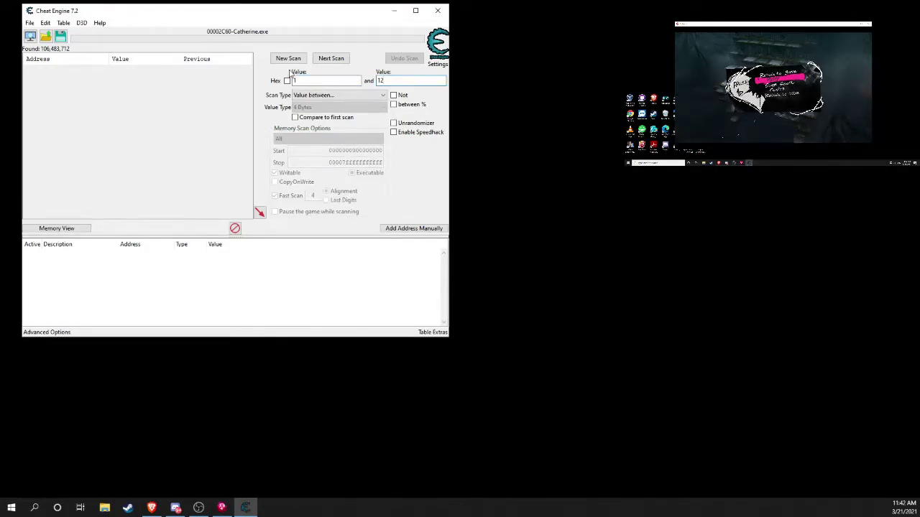
{"action": "left_click", "coordinate": [342, 79]}
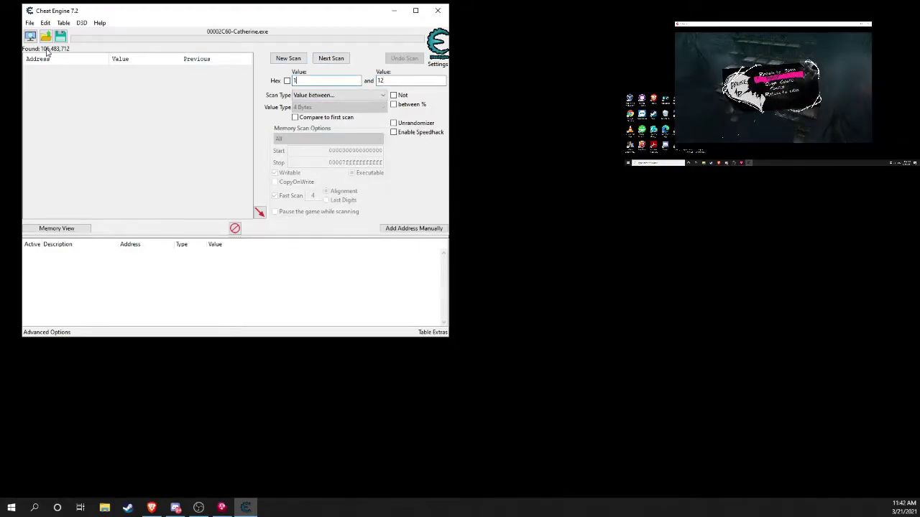
{"action": "left_click", "coordinate": [335, 59]}
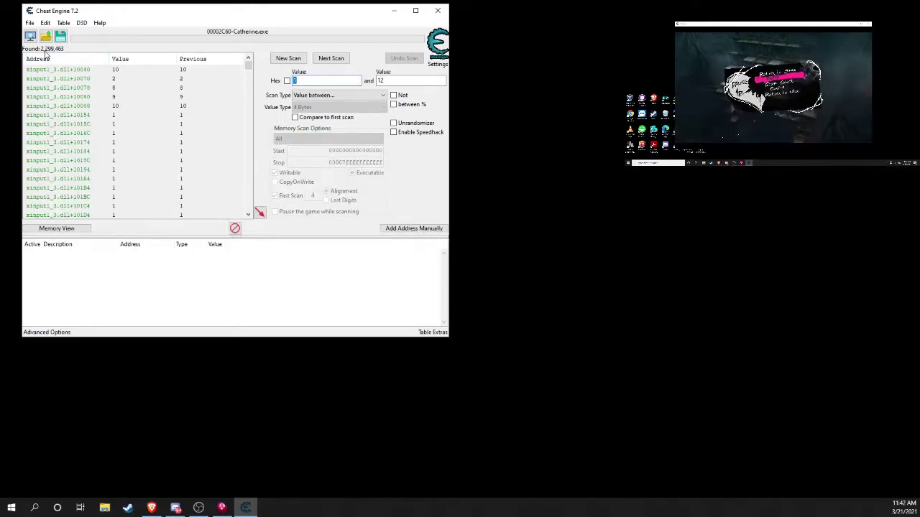
Step: Set the next scan's type to Changed value, and switch to the Catherine game to resume the stage
{"action": "left_click", "coordinate": [322, 82]}
{"action": "left_click", "coordinate": [330, 95]}
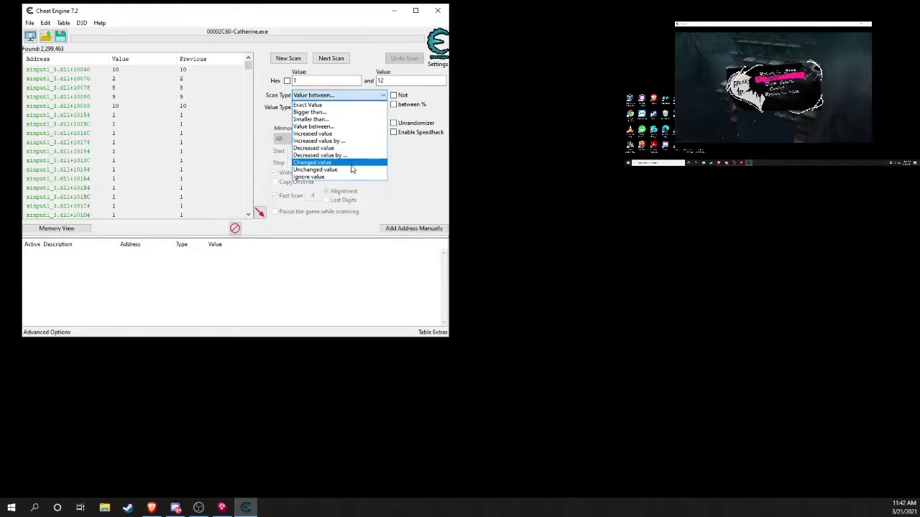
{"action": "left_click", "coordinate": [317, 170]}
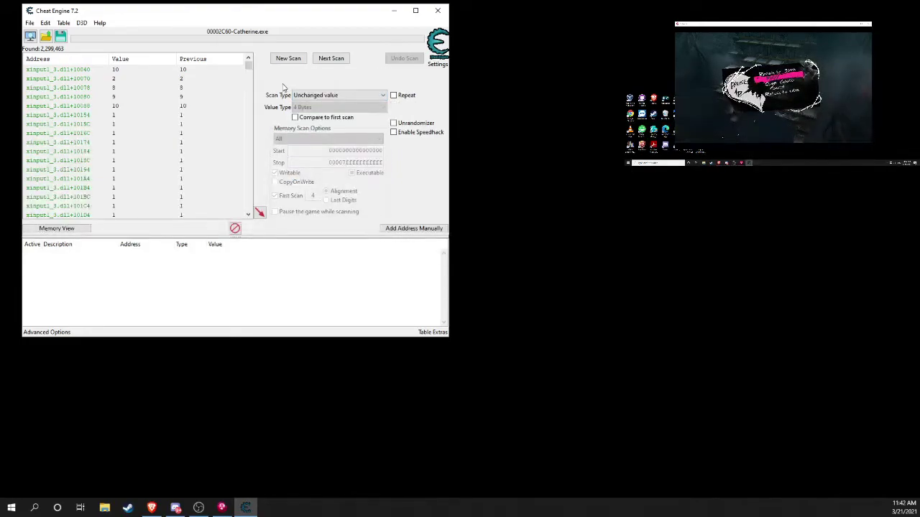
{"action": "left_click", "coordinate": [329, 94]}
{"action": "left_click", "coordinate": [327, 162]}
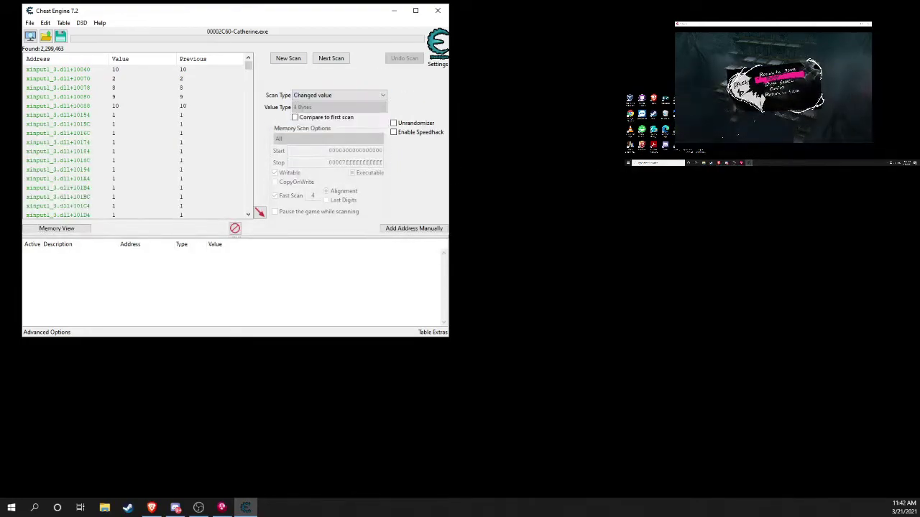
{"action": "key", "text": "alt+Tab"}
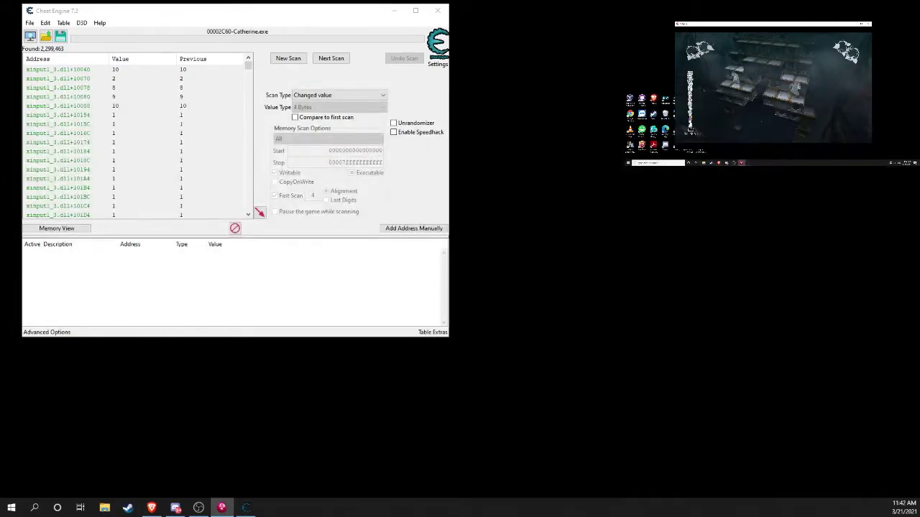
Step: Run the Changed value scan, and filter its results with a Value between scan from 1 to 12
{"action": "left_click", "coordinate": [331, 59]}
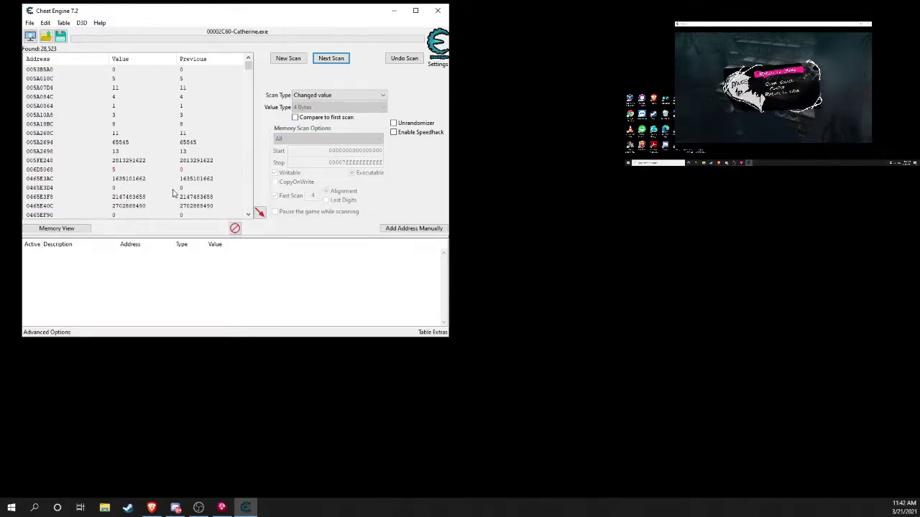
{"action": "left_click", "coordinate": [329, 97]}
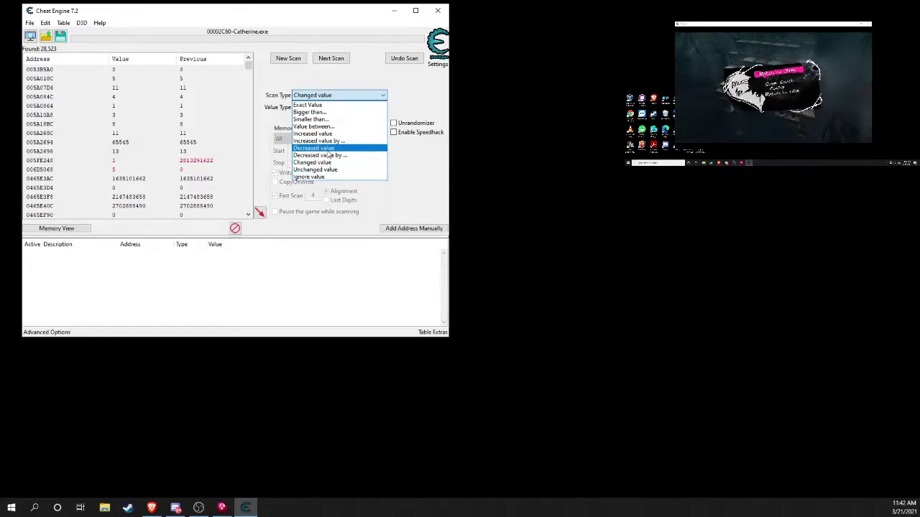
{"action": "left_click", "coordinate": [329, 142]}
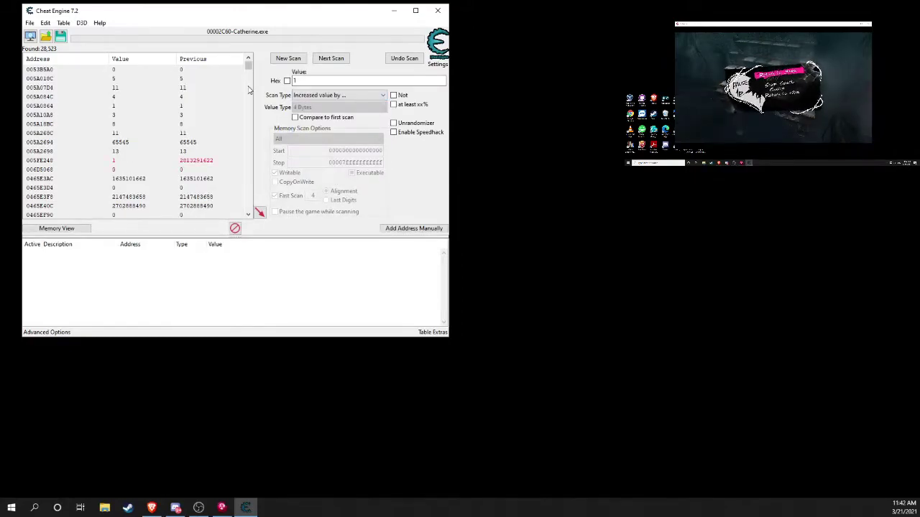
{"action": "left_click", "coordinate": [328, 95]}
{"action": "left_click", "coordinate": [313, 127]}
{"action": "key", "text": "Tab"}
{"action": "type", "text": "12"}
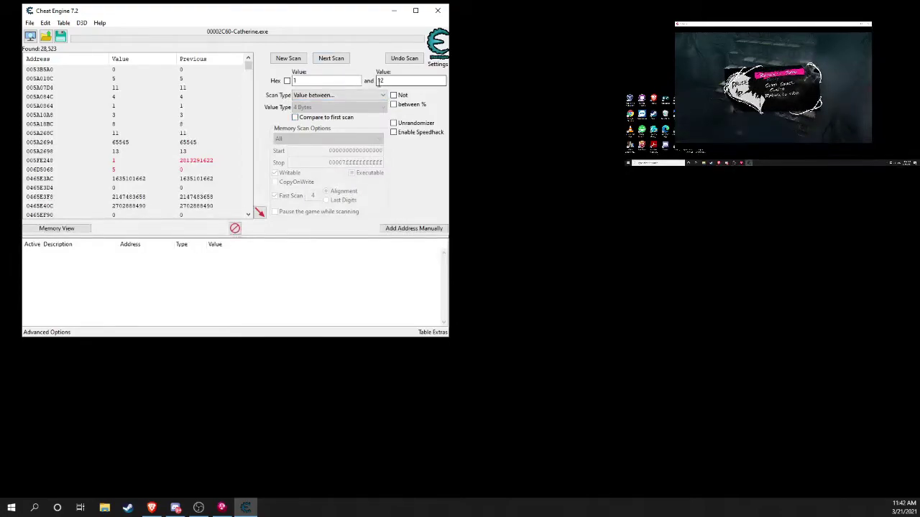
{"action": "left_click", "coordinate": [332, 59]}
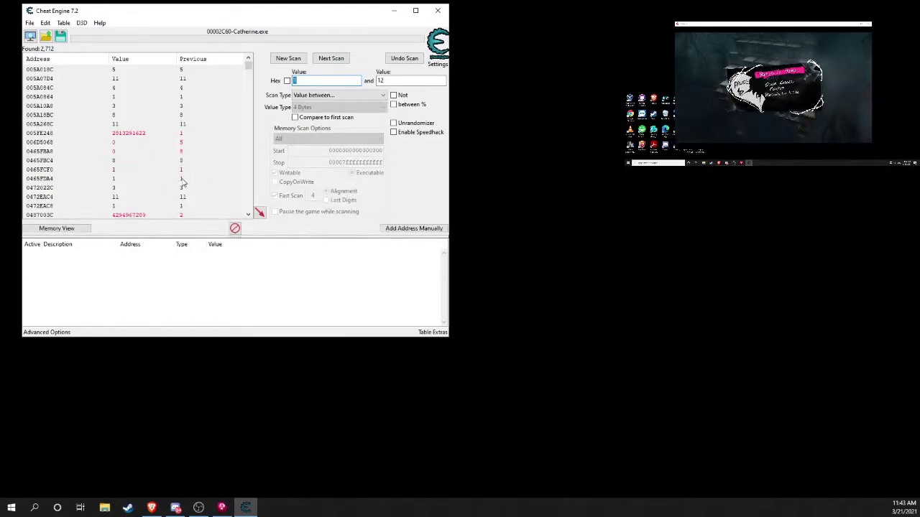
Step: Repeat the next scan for values between 1 and 12 several times while the game stays paused
{"action": "left_click", "coordinate": [342, 61]}
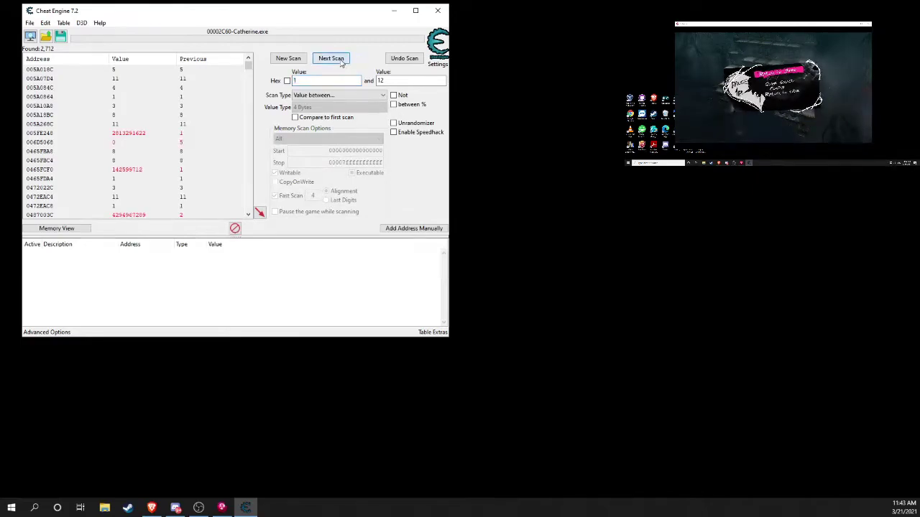
{"action": "left_click", "coordinate": [335, 63]}
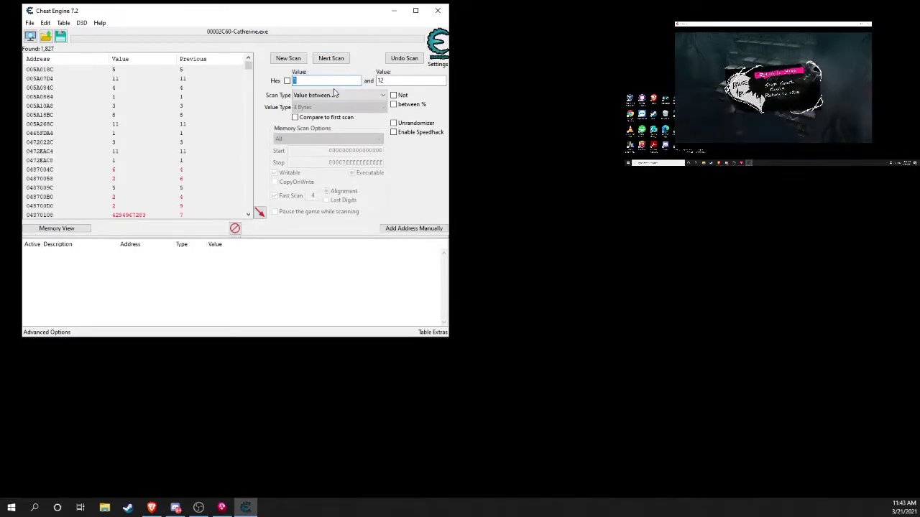
{"action": "left_click", "coordinate": [331, 62]}
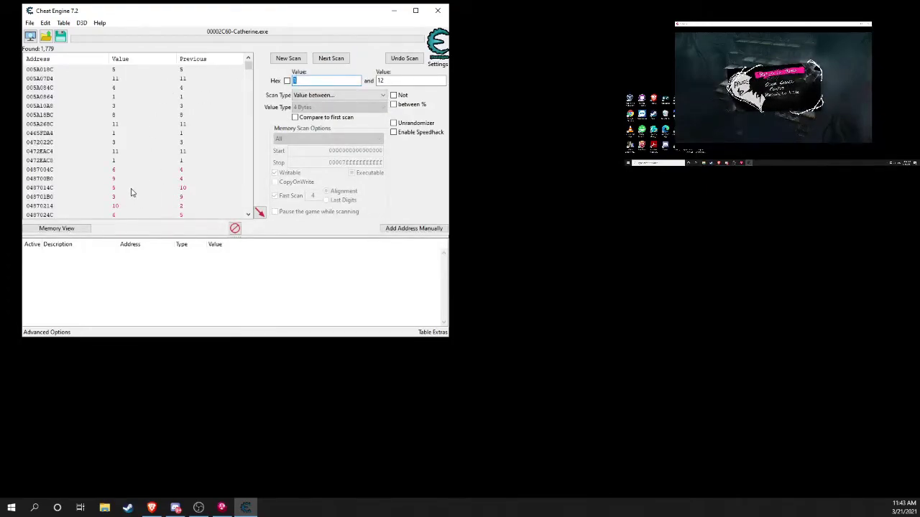
Step: Change the scan type to Unchanged value and run the next scan repeatedly on the paused game
{"action": "left_click", "coordinate": [307, 96]}
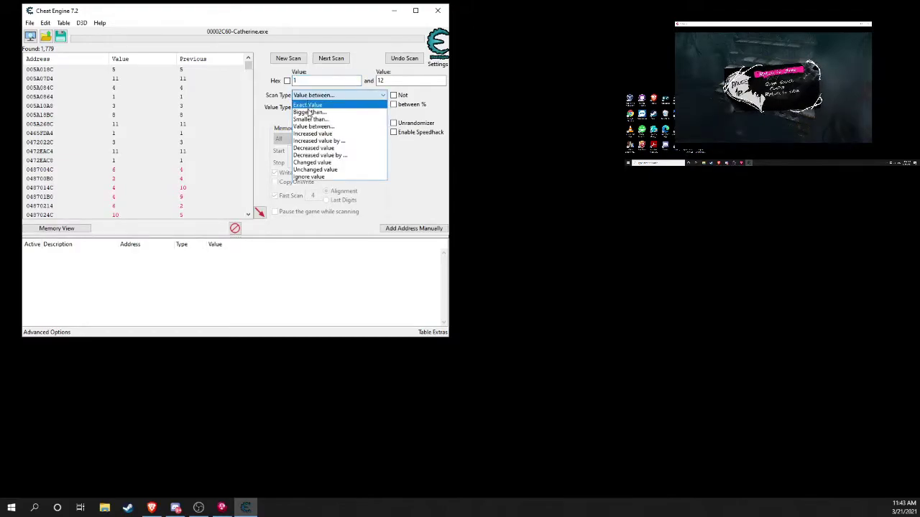
{"action": "key", "text": "Up"}
{"action": "key", "text": "Up"}
{"action": "key", "text": "Down"}
{"action": "key", "text": "Down"}
{"action": "key", "text": "Down"}
{"action": "key", "text": "Down"}
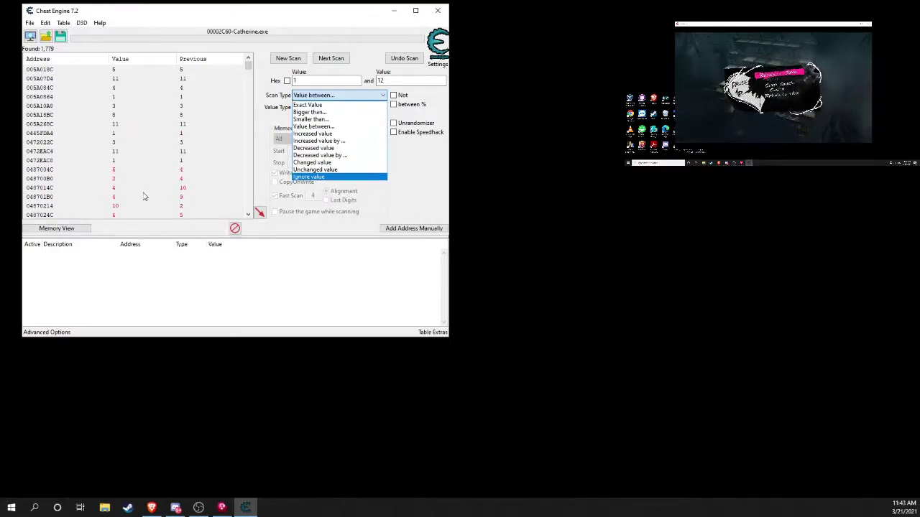
{"action": "left_click", "coordinate": [319, 171]}
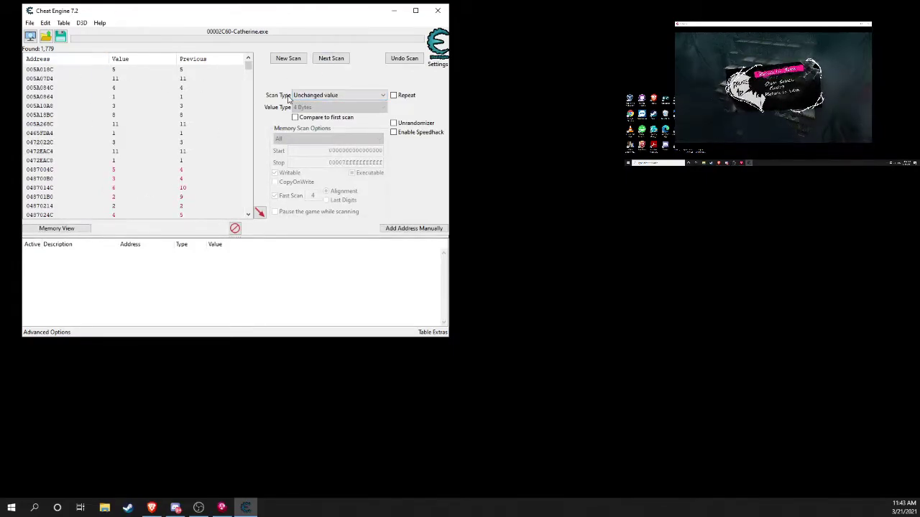
{"action": "left_click", "coordinate": [331, 62]}
{"action": "left_click", "coordinate": [331, 62]}
{"action": "left_click", "coordinate": [331, 63]}
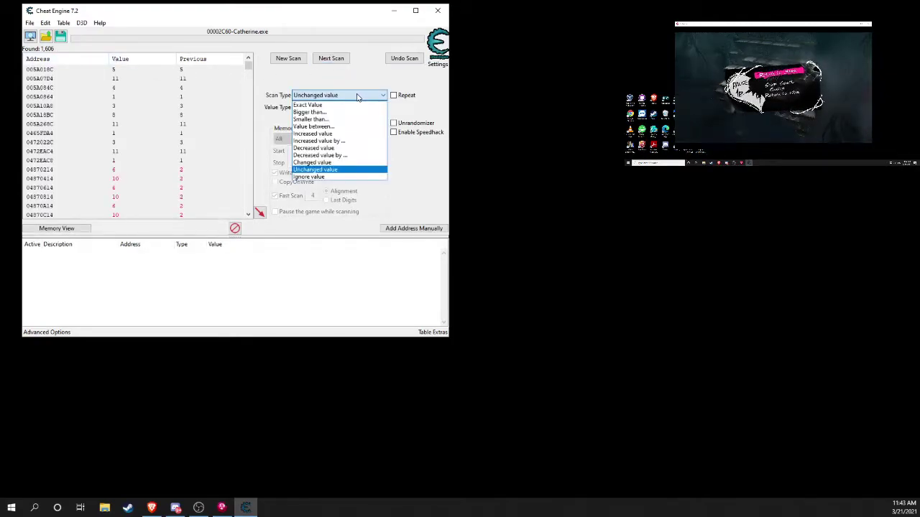
Step: Run a Changed value scan after briefly resuming and pausing the stage in the Catherine game
{"action": "left_click", "coordinate": [313, 162]}
{"action": "key", "text": "alt+Tab"}
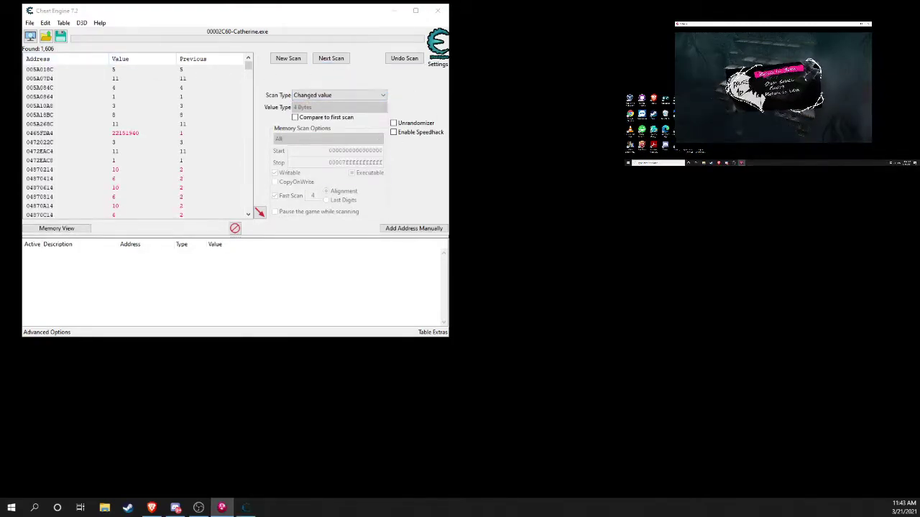
{"action": "key", "text": "Return"}
{"action": "key", "text": "Escape"}
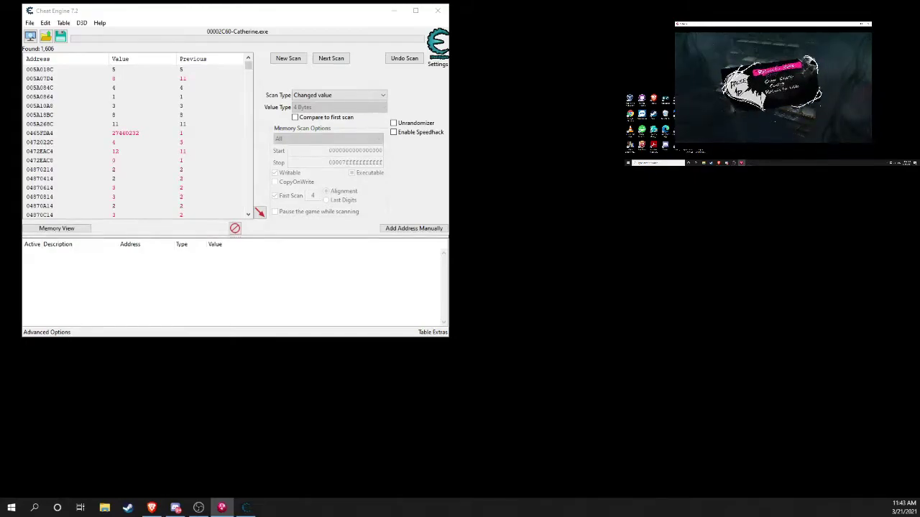
{"action": "left_click", "coordinate": [325, 61]}
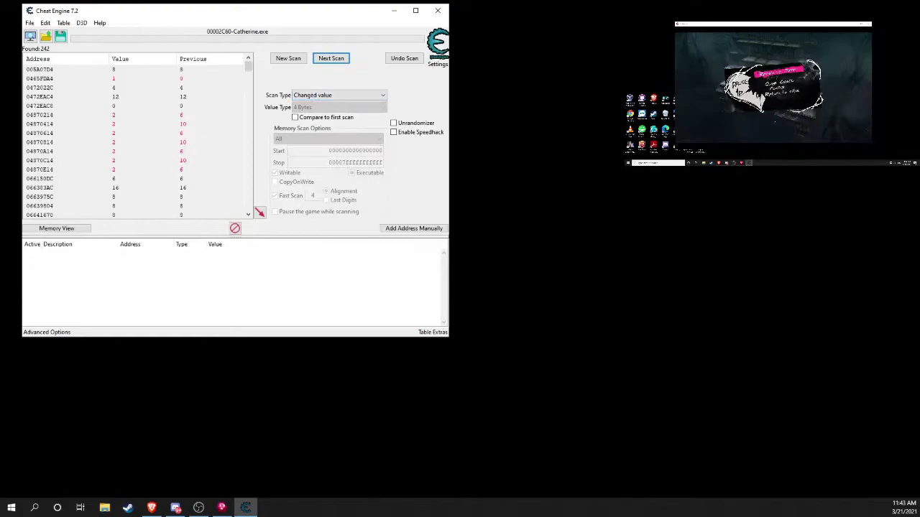
Step: Switch to the Catherine game to resume and pause the stage once more, and scan again for changed values
{"action": "key", "text": "alt+Tab"}
{"action": "key", "text": "Return"}
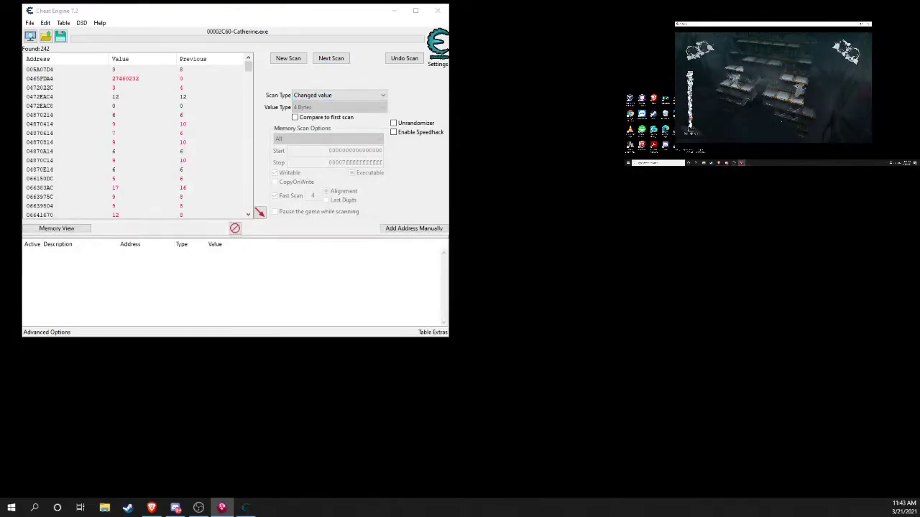
{"action": "key", "text": "Escape"}
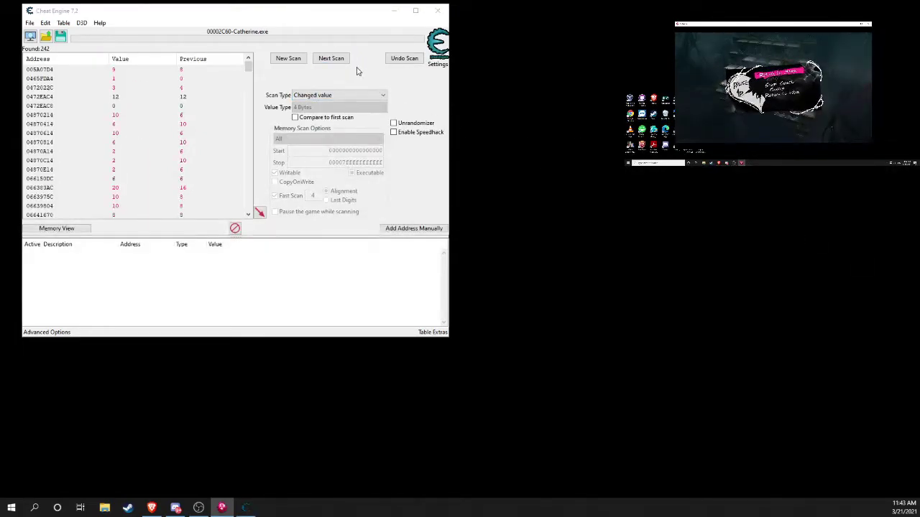
{"action": "left_click", "coordinate": [333, 60]}
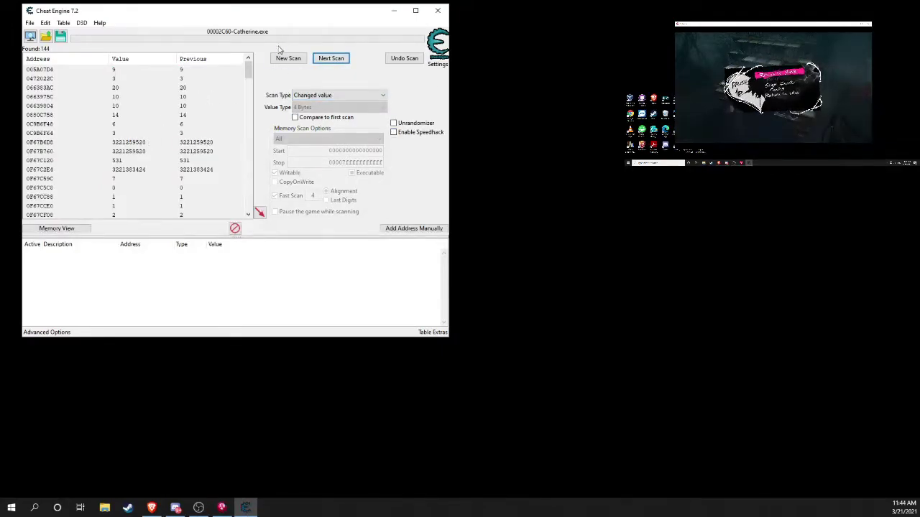
Step: Filter the remaining addresses with a Value between scan from 1 to 12
{"action": "left_click", "coordinate": [309, 96]}
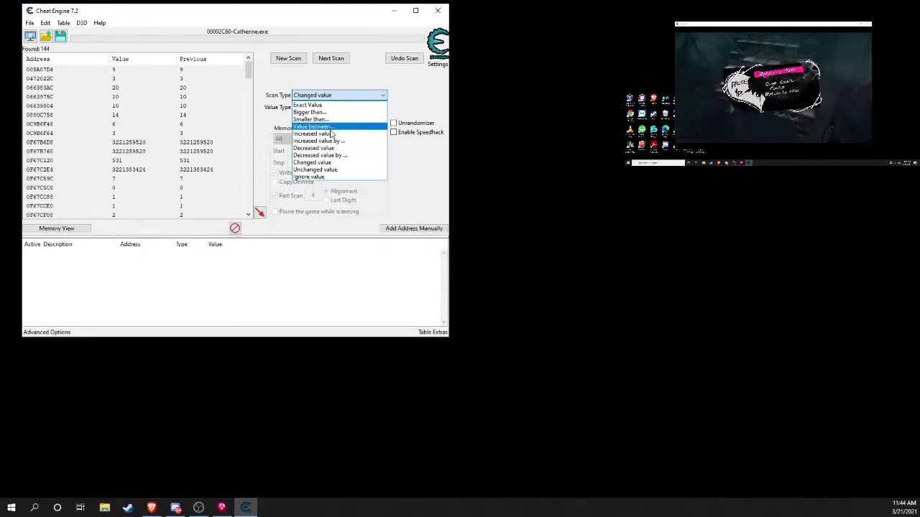
{"action": "left_click", "coordinate": [332, 127]}
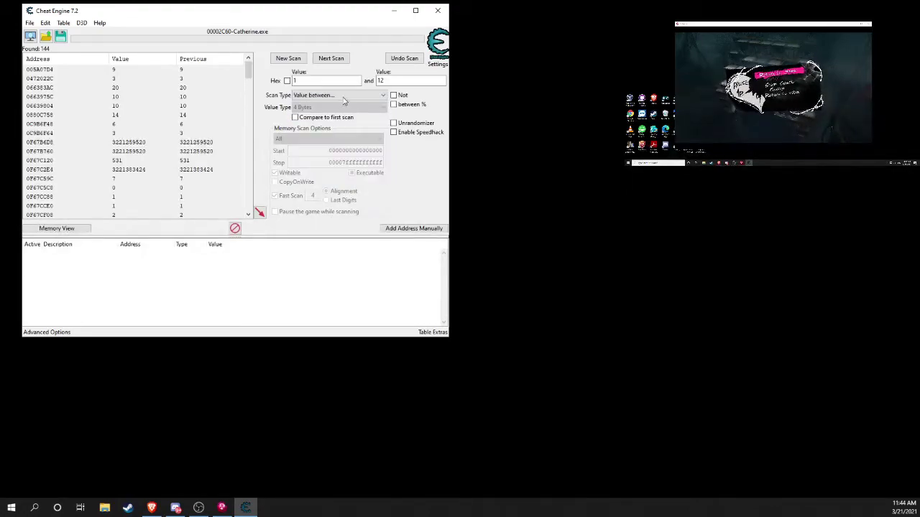
{"action": "left_click", "coordinate": [335, 58]}
Step: Briefly resume and pause the Catherine stage, and repeat the scan for values between 1 and 12
{"action": "key", "text": "alt+Tab"}
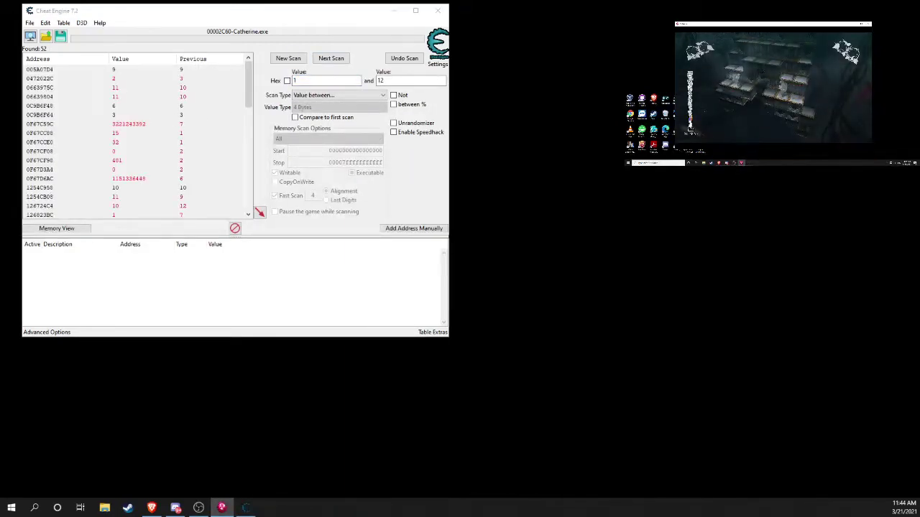
{"action": "key", "text": "Escape"}
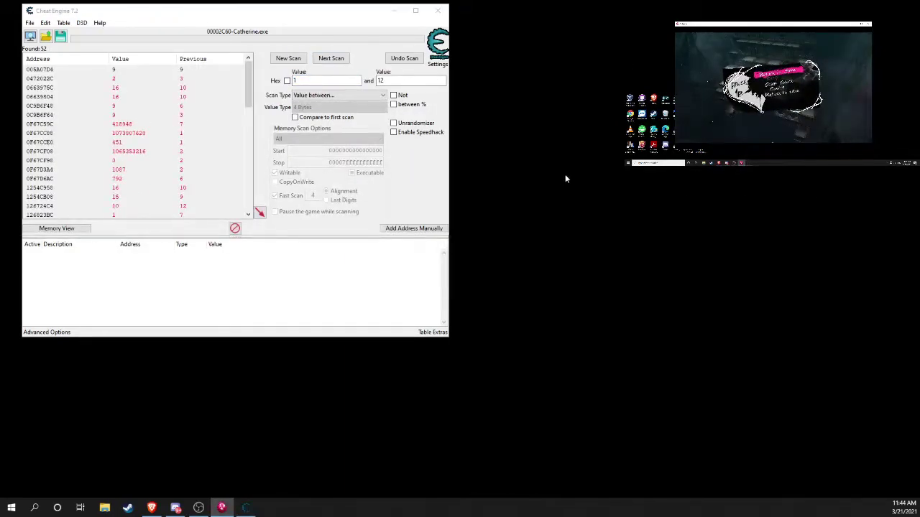
{"action": "left_click", "coordinate": [327, 60]}
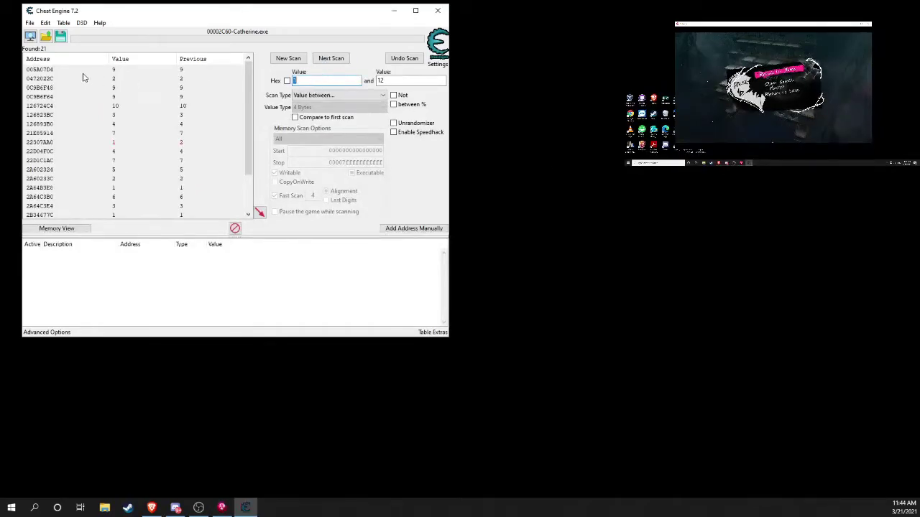
Step: Set the scan type to Unchanged value, review the found addresses, and run the next scan
{"action": "left_click", "coordinate": [313, 96]}
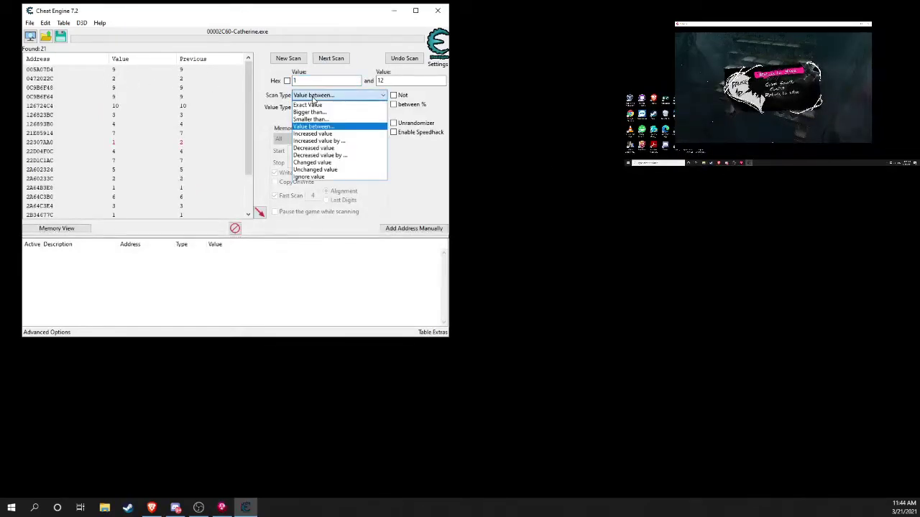
{"action": "left_click", "coordinate": [317, 164]}
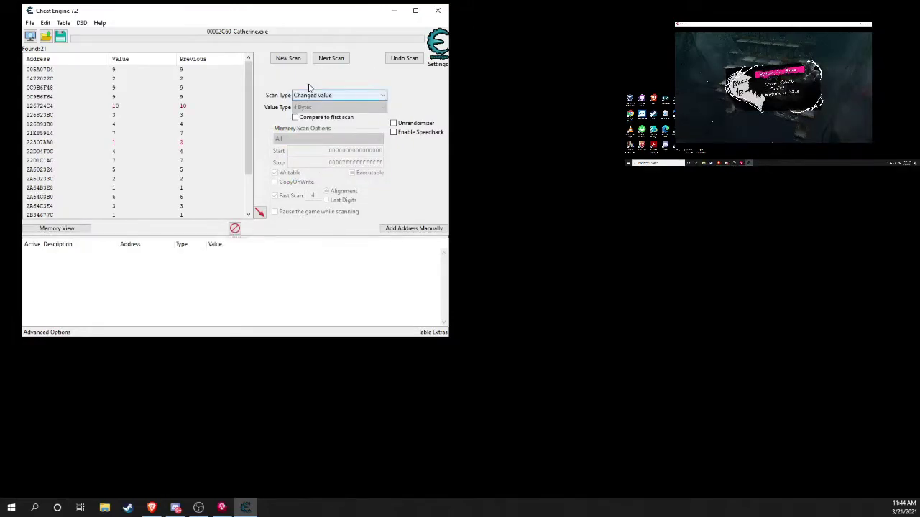
{"action": "left_click", "coordinate": [316, 95]}
{"action": "left_click", "coordinate": [317, 173]}
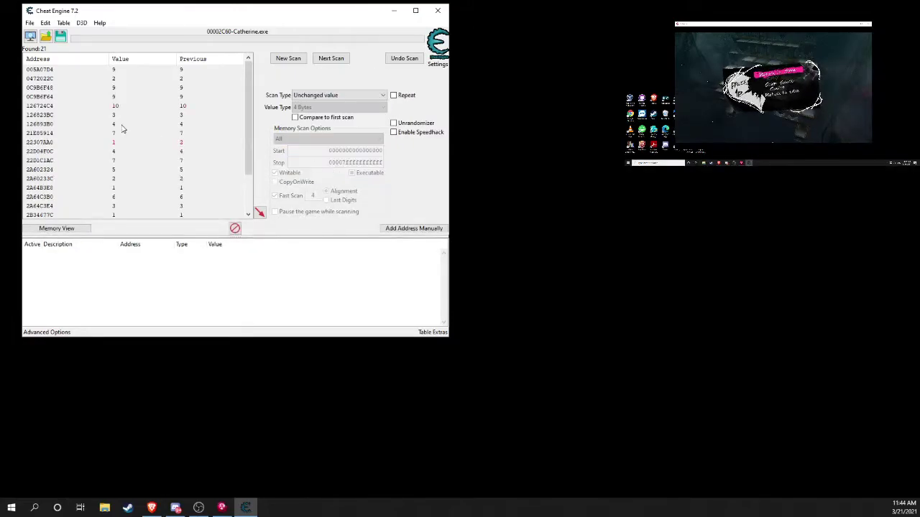
{"action": "scroll", "coordinate": [123, 130], "scroll_direction": "down", "scroll_amount": 2}
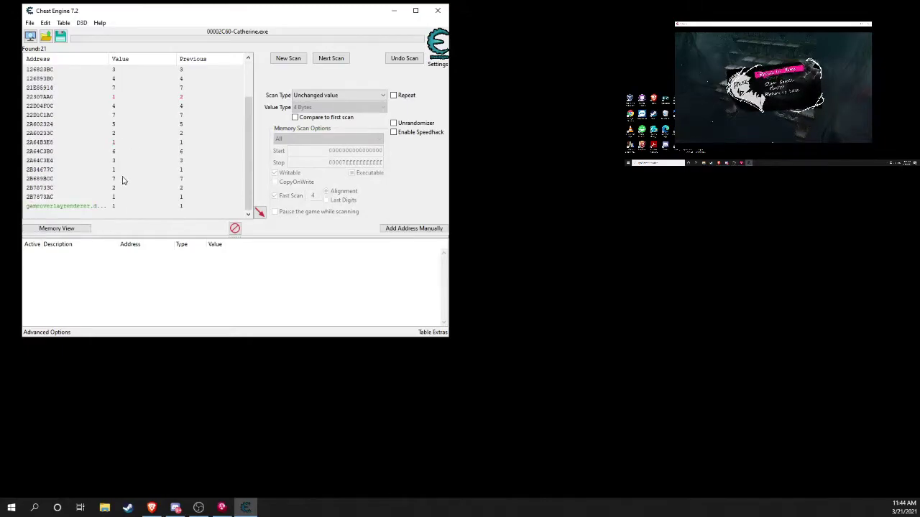
{"action": "scroll", "coordinate": [123, 184], "scroll_direction": "up", "scroll_amount": 1}
{"action": "scroll", "coordinate": [123, 184], "scroll_direction": "down", "scroll_amount": 1}
{"action": "scroll", "coordinate": [123, 184], "scroll_direction": "up", "scroll_amount": 2}
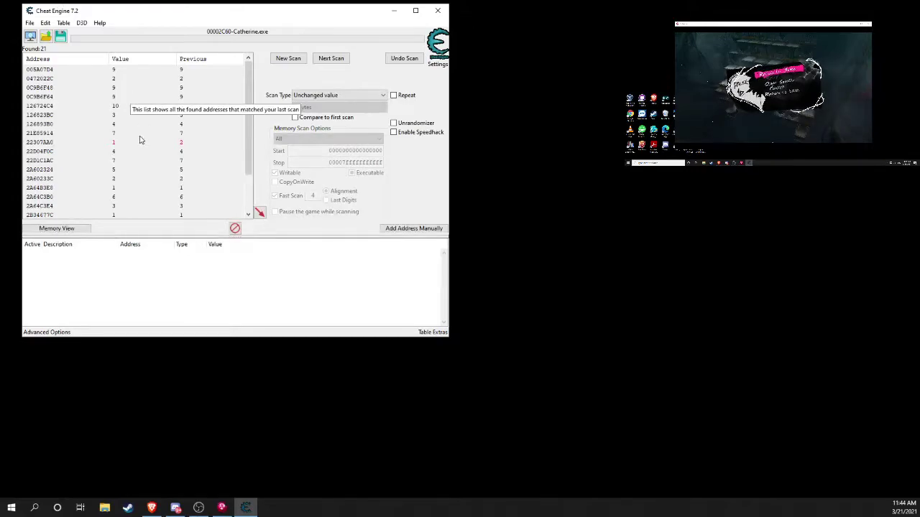
{"action": "scroll", "coordinate": [140, 137], "scroll_direction": "down", "scroll_amount": 1}
{"action": "scroll", "coordinate": [140, 136], "scroll_direction": "up", "scroll_amount": 1}
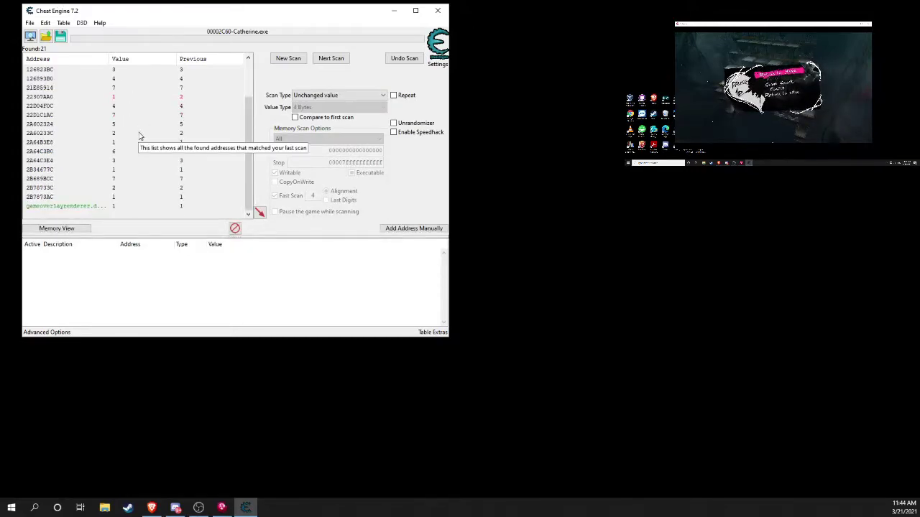
{"action": "left_click", "coordinate": [337, 66]}
Step: Review the found addresses and filter them with a Value between scan from 4 to 9
{"action": "scroll", "coordinate": [120, 115], "scroll_direction": "down", "scroll_amount": 1}
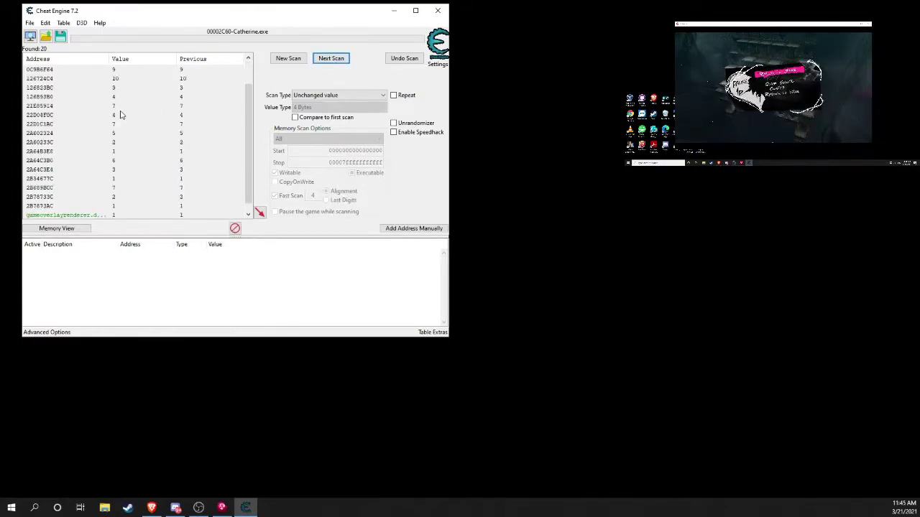
{"action": "scroll", "coordinate": [123, 119], "scroll_direction": "up", "scroll_amount": 1}
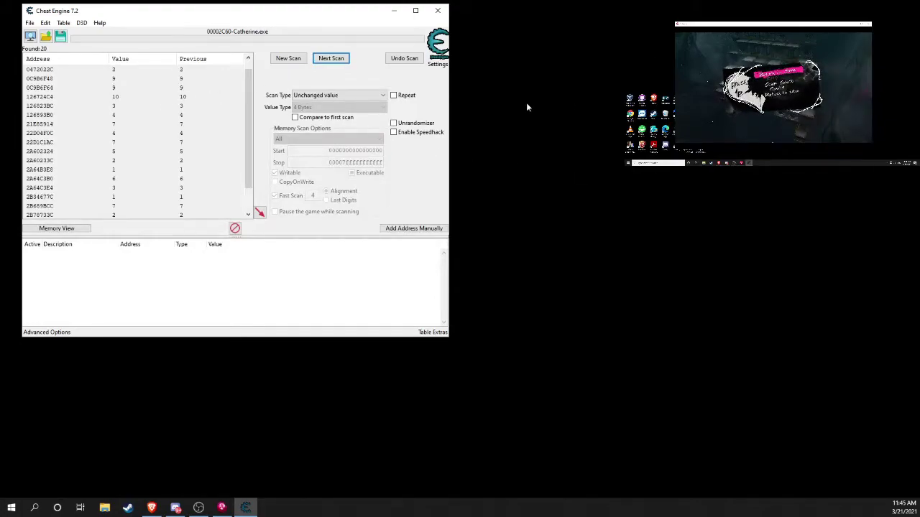
{"action": "scroll", "coordinate": [188, 128], "scroll_direction": "down", "scroll_amount": 1}
{"action": "scroll", "coordinate": [183, 129], "scroll_direction": "up", "scroll_amount": 1}
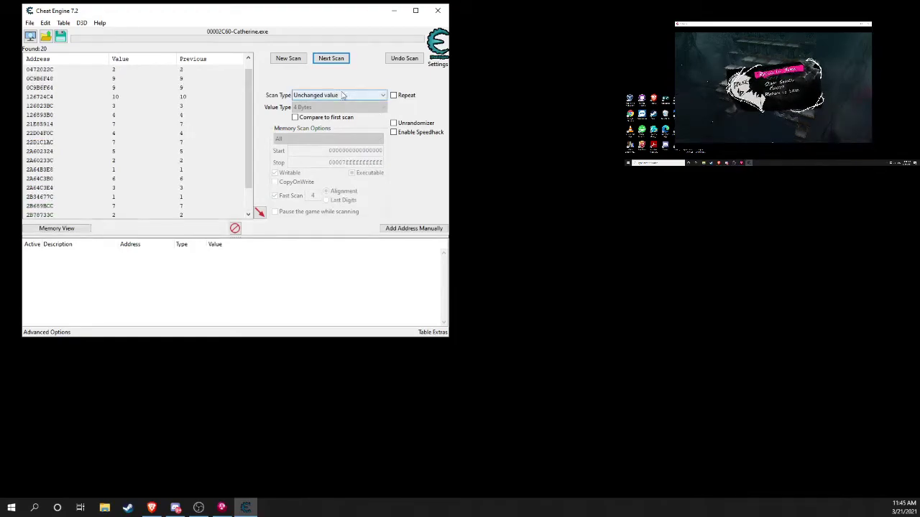
{"action": "left_click", "coordinate": [345, 95]}
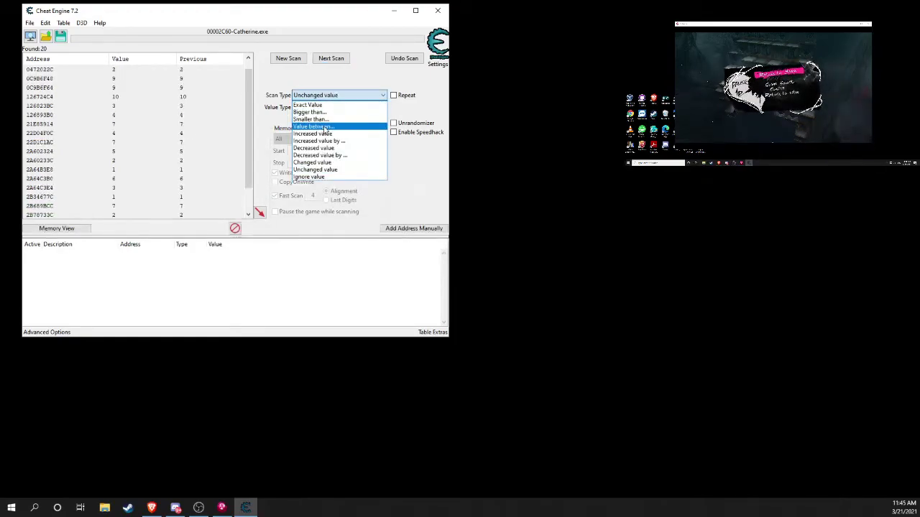
{"action": "left_click", "coordinate": [326, 127]}
{"action": "left_click", "coordinate": [315, 83]}
{"action": "type", "text": "1"}
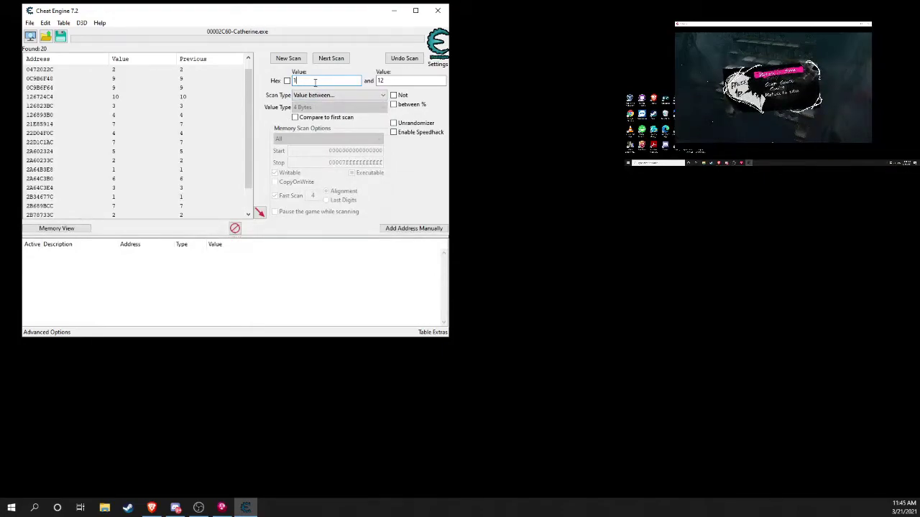
{"action": "key", "text": "Tab"}
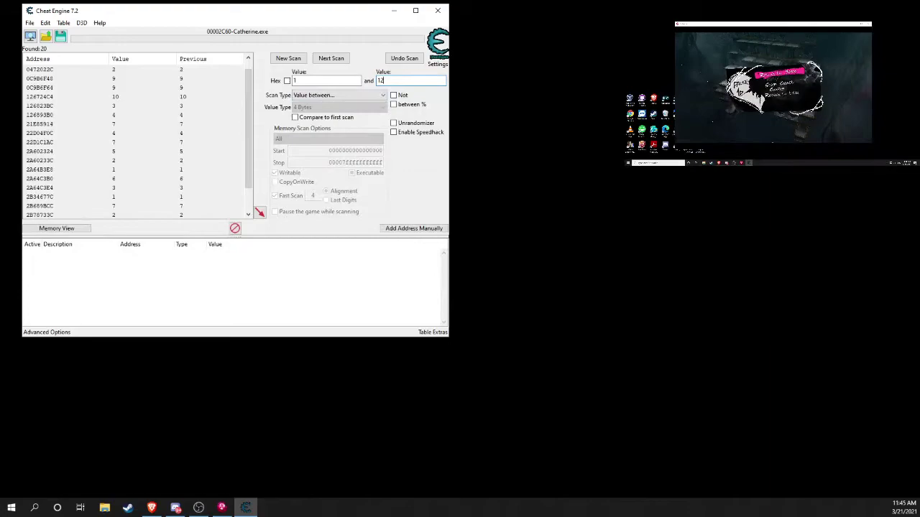
{"action": "left_click", "coordinate": [346, 82]}
{"action": "left_click", "coordinate": [434, 81]}
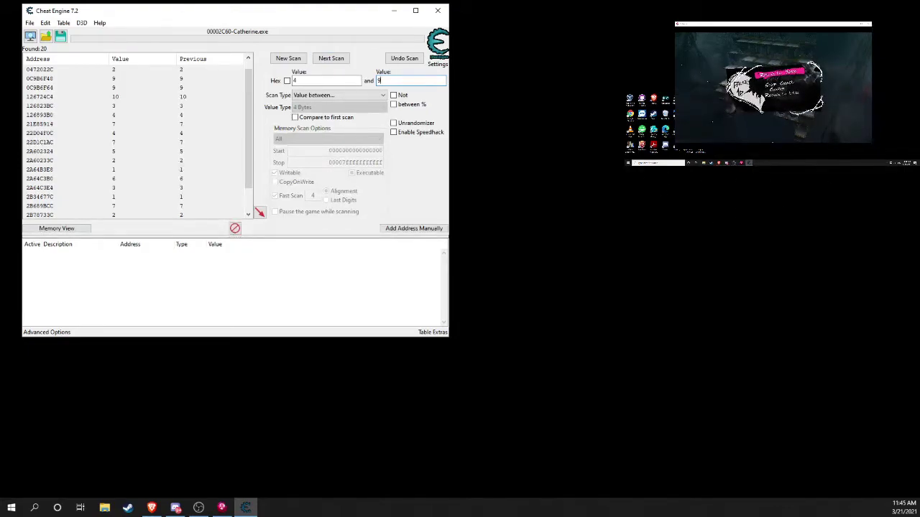
{"action": "left_click", "coordinate": [346, 60]}
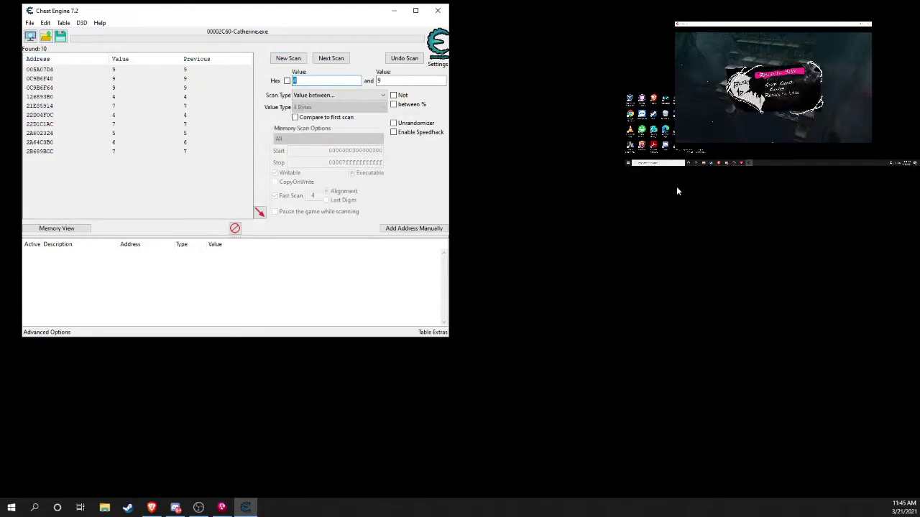
Step: Switch to the Catherine game to briefly resume and pause the stage, and scan the remaining addresses for unchanged values
{"action": "left_click", "coordinate": [841, 75]}
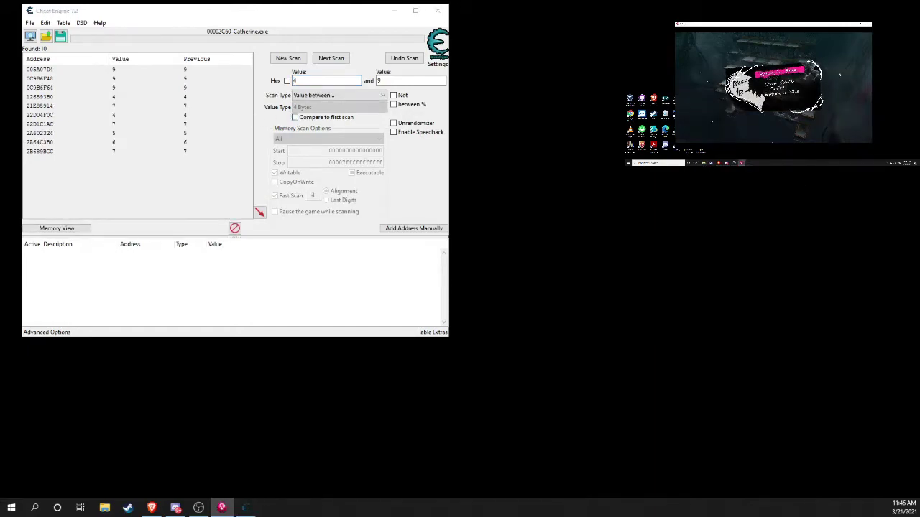
{"action": "key", "text": "Return"}
{"action": "key", "text": "Escape"}
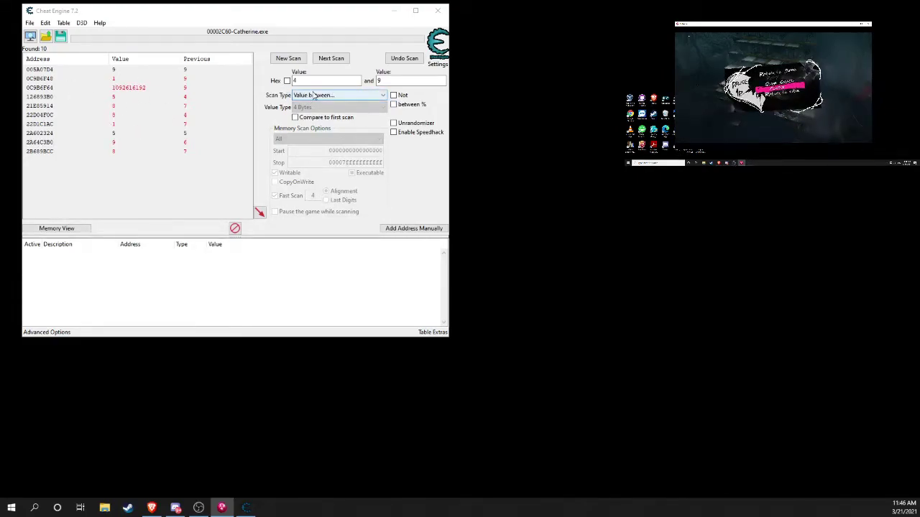
{"action": "left_click", "coordinate": [313, 95]}
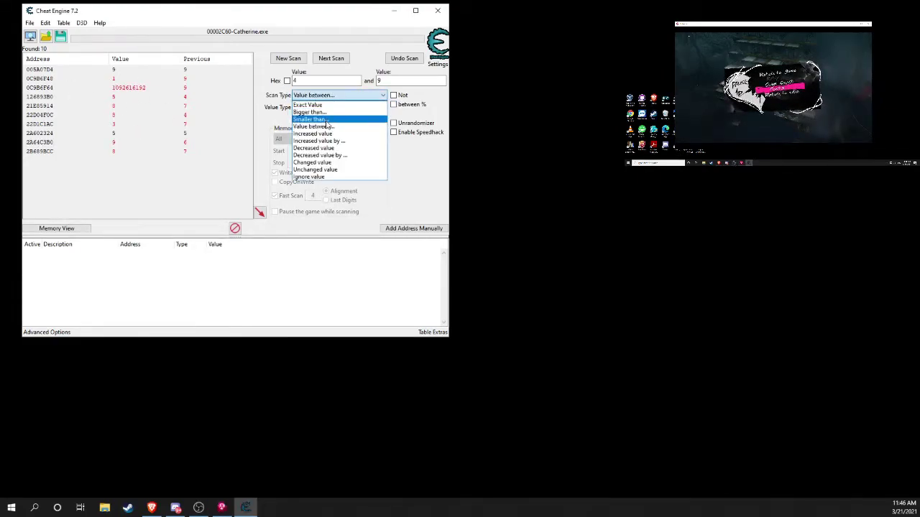
{"action": "left_click", "coordinate": [329, 171]}
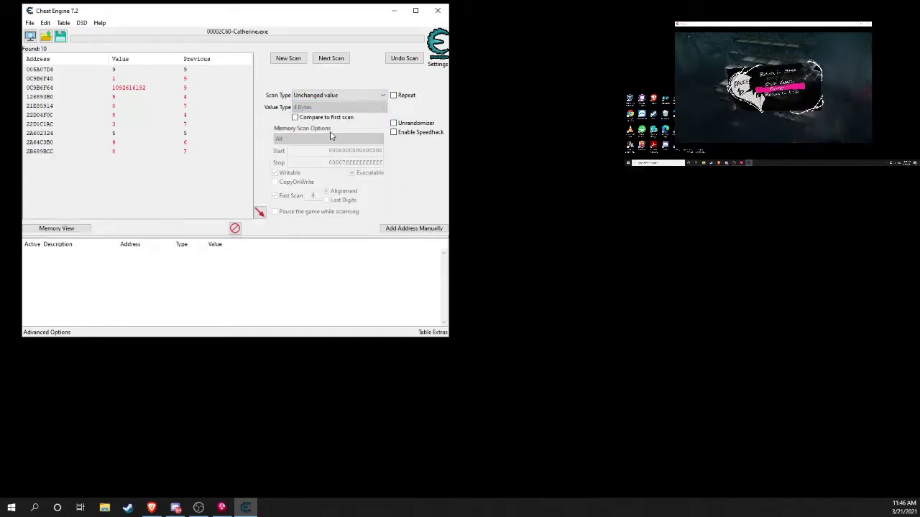
{"action": "left_click", "coordinate": [331, 58]}
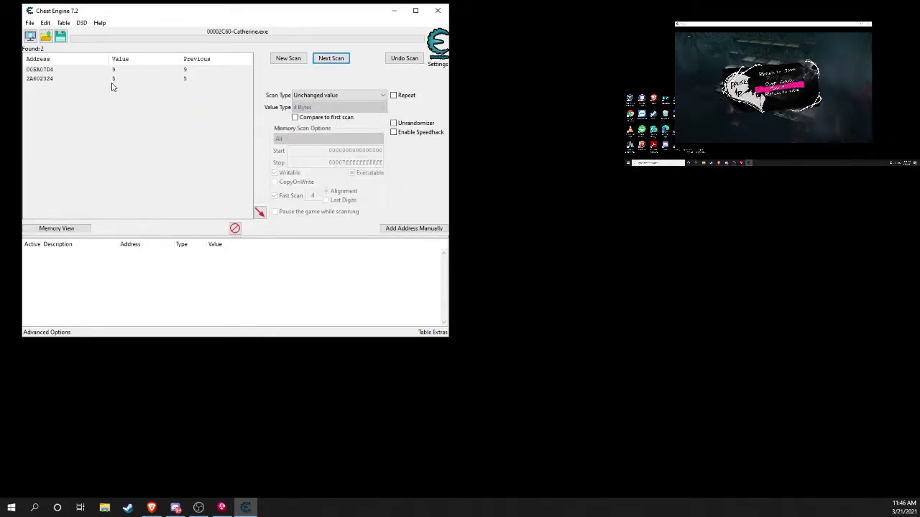
Step: Resume and pause the Catherine stage again to watch how the values of the remaining addresses react
{"action": "key", "text": "alt+Tab"}
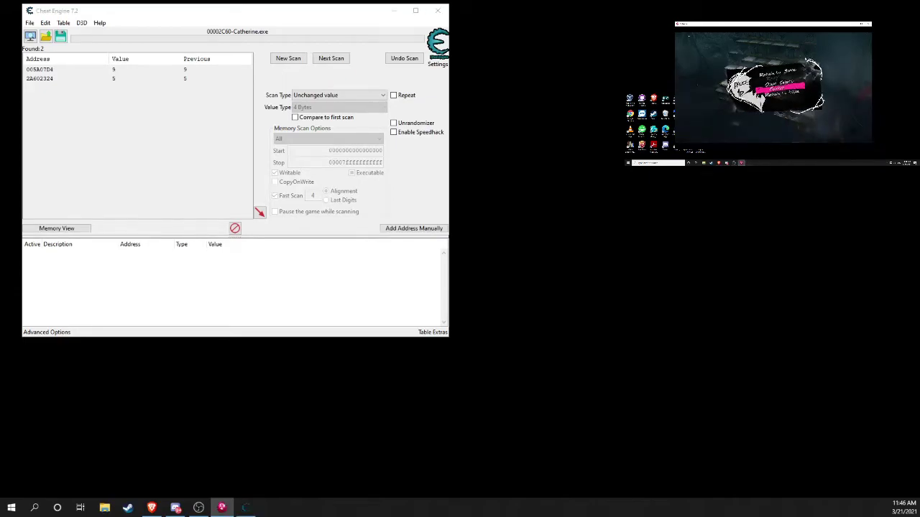
{"action": "key", "text": "Escape"}
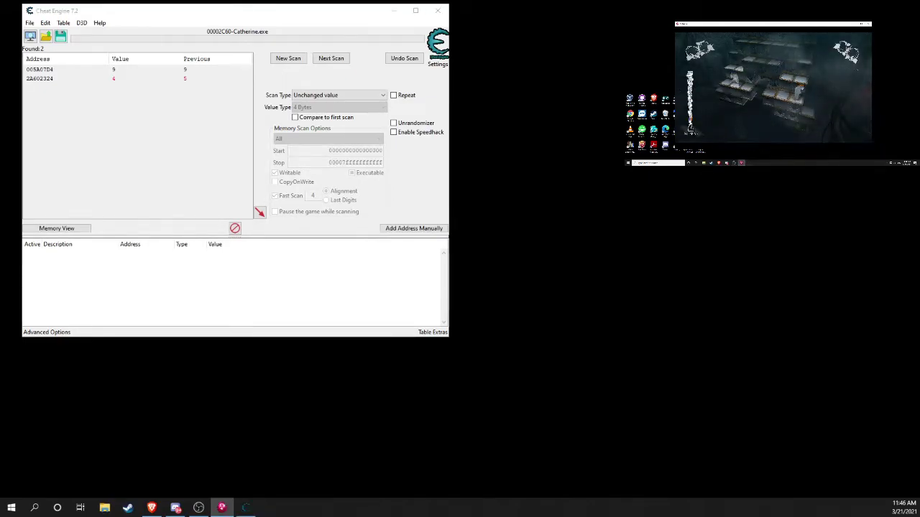
{"action": "key", "text": "Escape"}
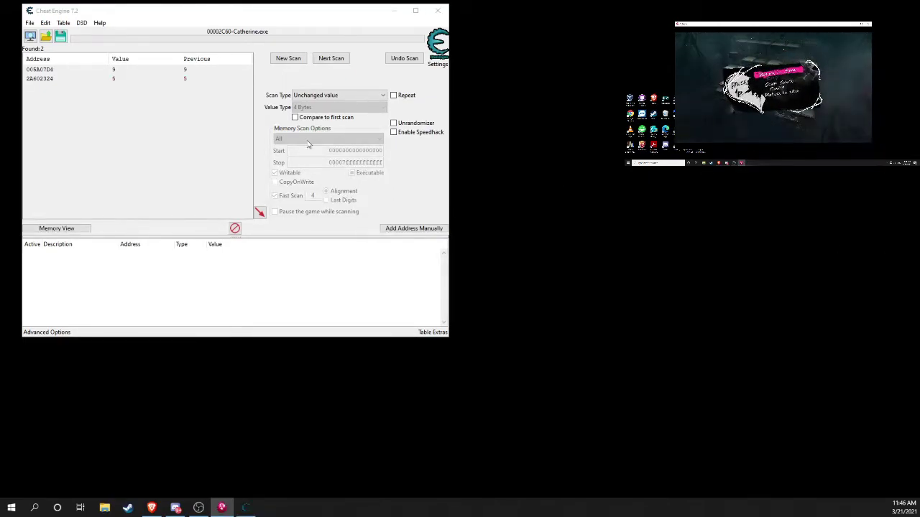
Step: Add the found address 2A602324 to the address list and set its description to P2 X
{"action": "double_click", "coordinate": [50, 79]}
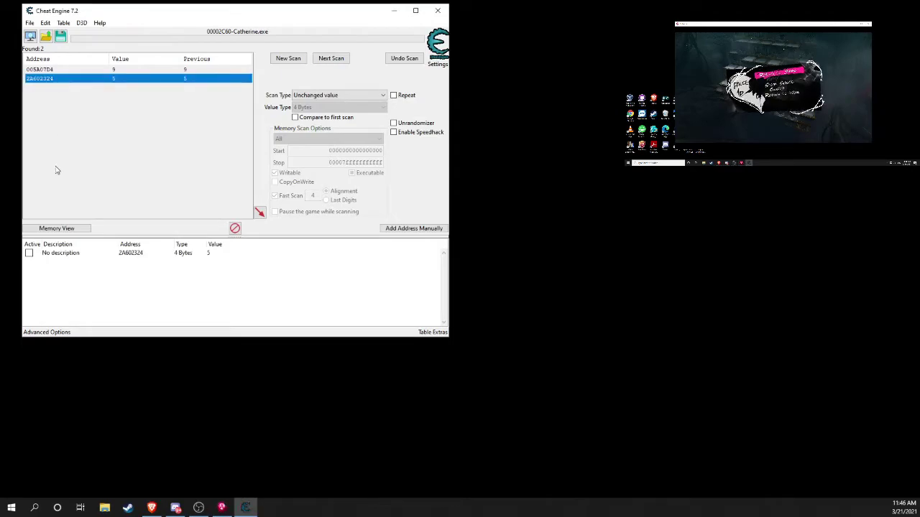
{"action": "double_click", "coordinate": [61, 253]}
{"action": "type", "text": "P"}
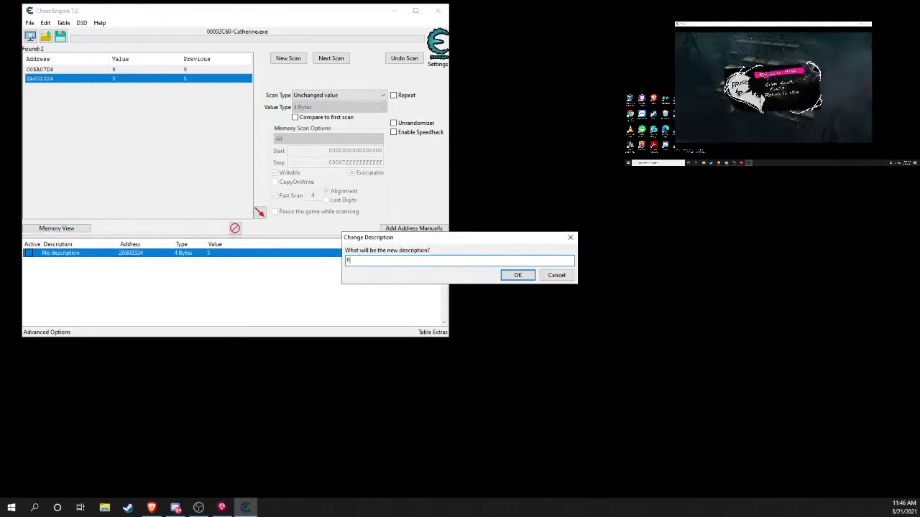
{"action": "type", "text": "2 X"}
{"action": "key", "text": "Return"}
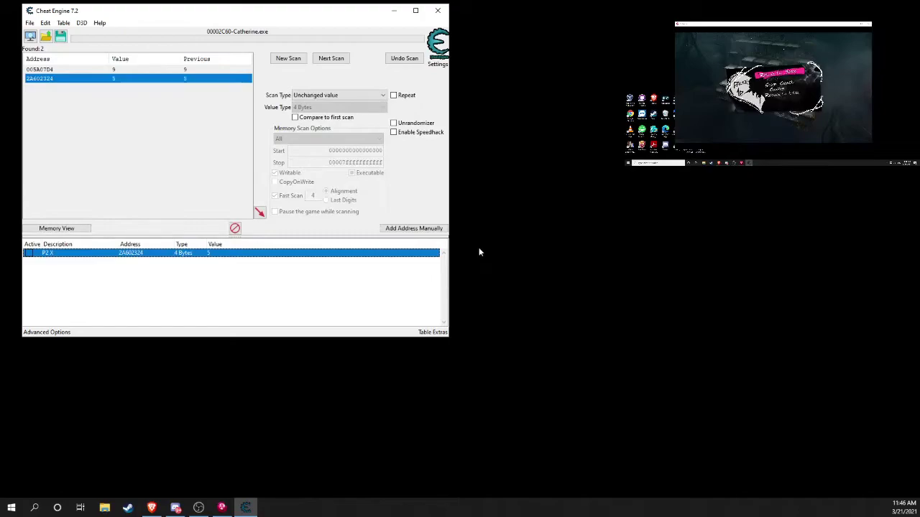
Step: Resume the Catherine stage, move the character left and right to check the P2 X value, and pause again
{"action": "key", "text": "Return"}
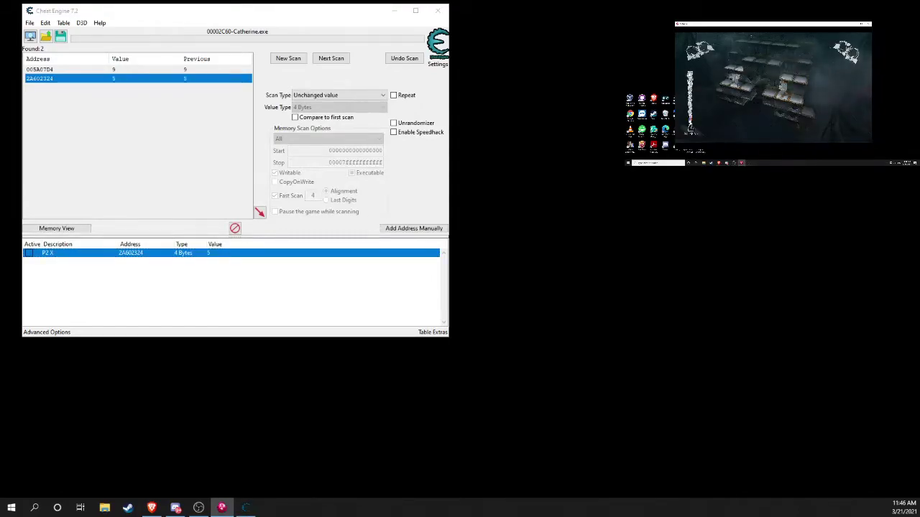
{"action": "key", "text": "Left"}
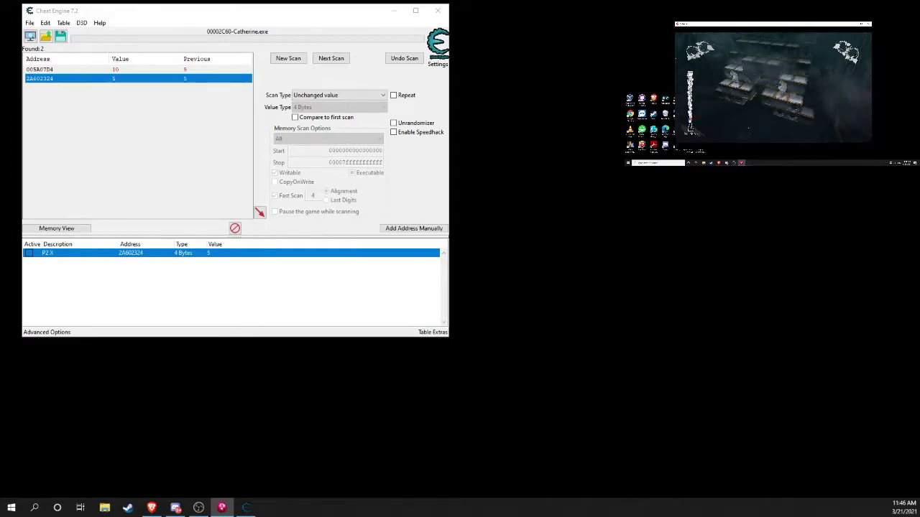
{"action": "key", "text": "Left"}
{"action": "key", "text": "Left"}
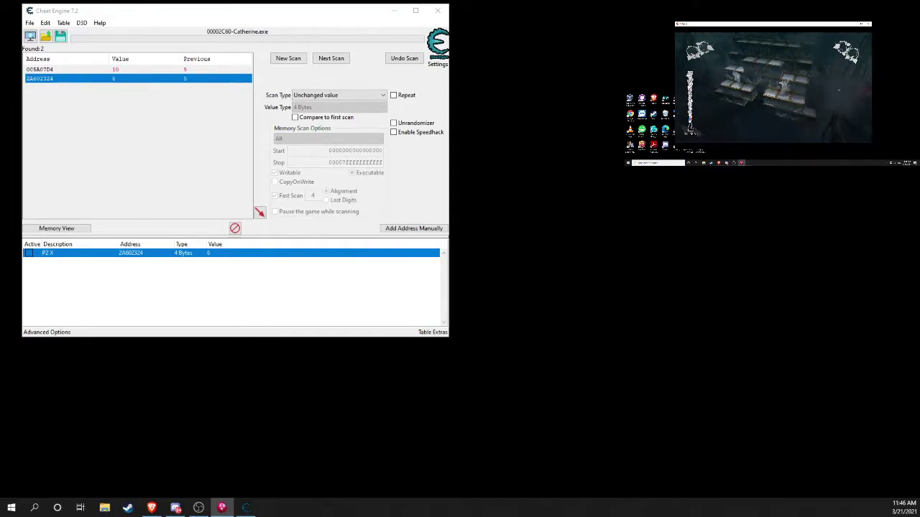
{"action": "key", "text": "Right"}
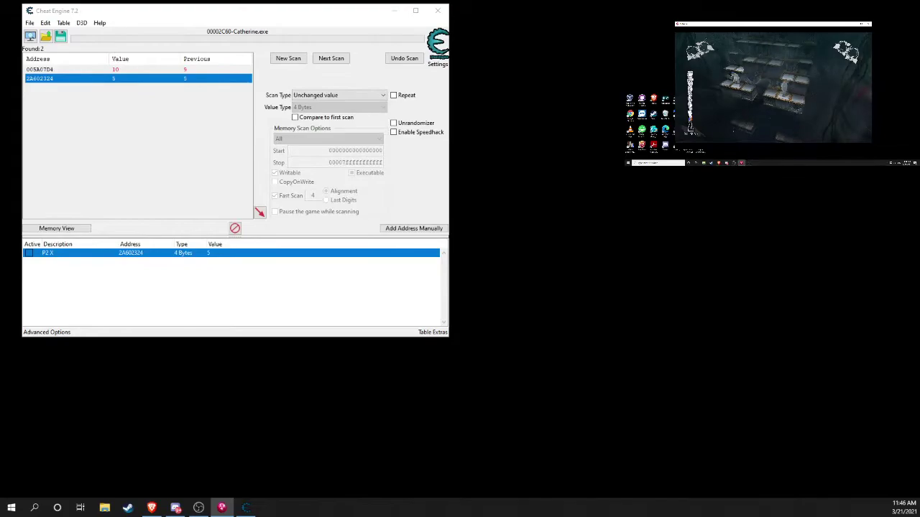
{"action": "key", "text": "Escape"}
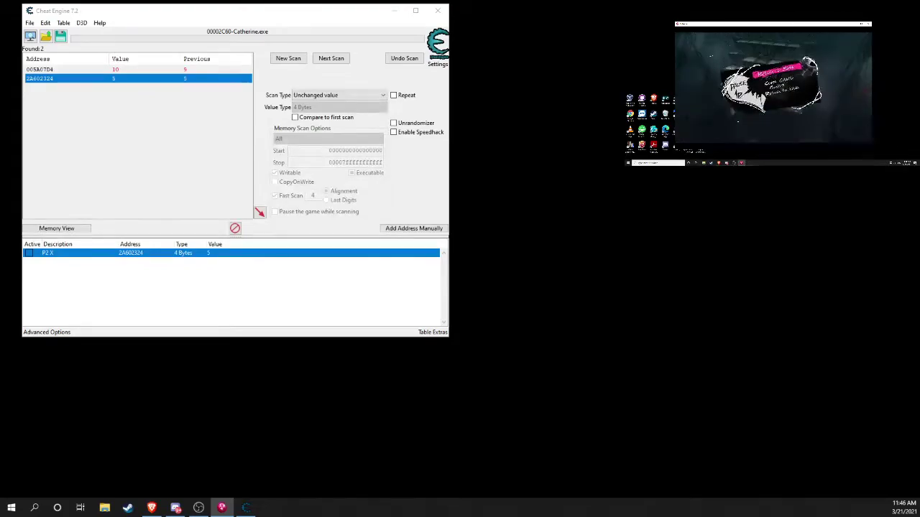
Step: Start finding out what writes to the P2 X address, allowing the debugger to attach to the game process
{"action": "right_click", "coordinate": [140, 255]}
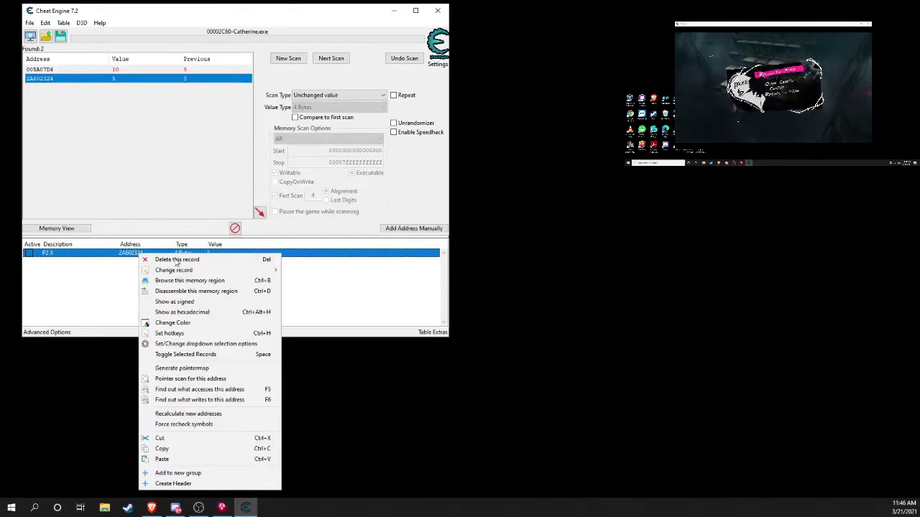
{"action": "left_click", "coordinate": [326, 307]}
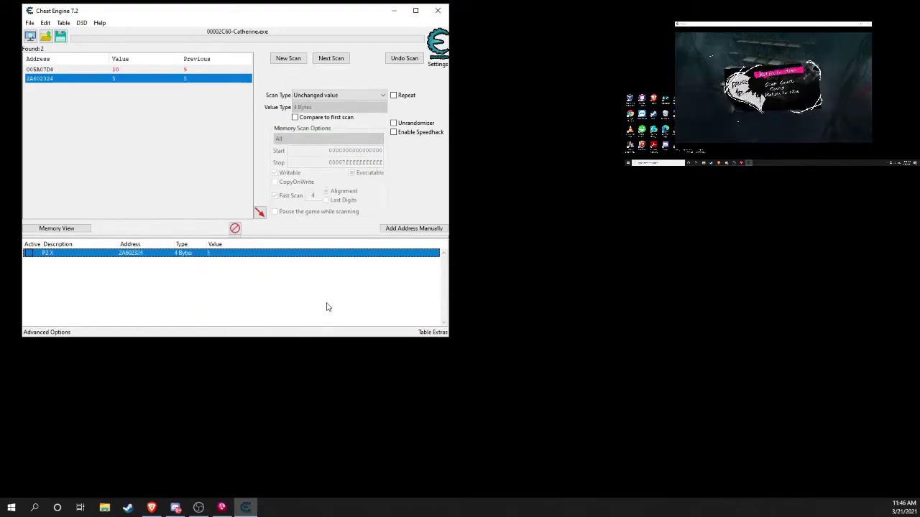
{"action": "left_click", "coordinate": [139, 254]}
{"action": "right_click", "coordinate": [138, 252]}
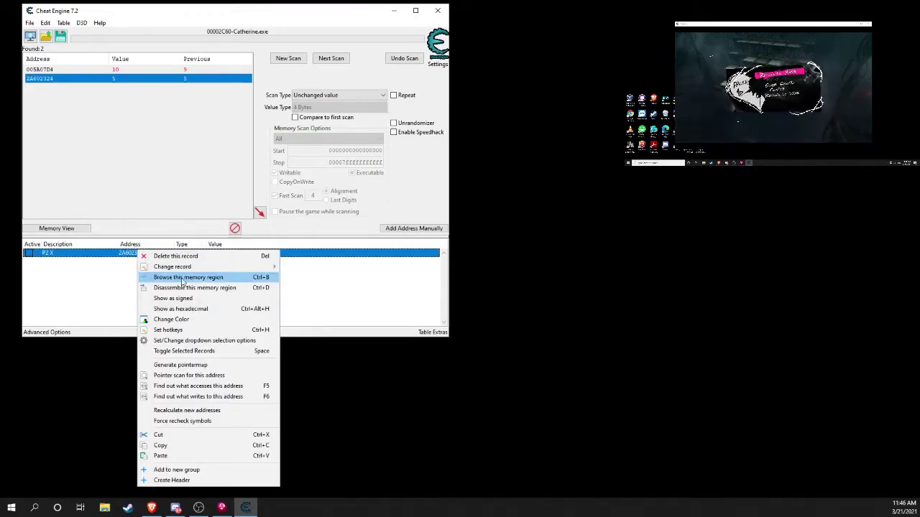
{"action": "left_click", "coordinate": [198, 398]}
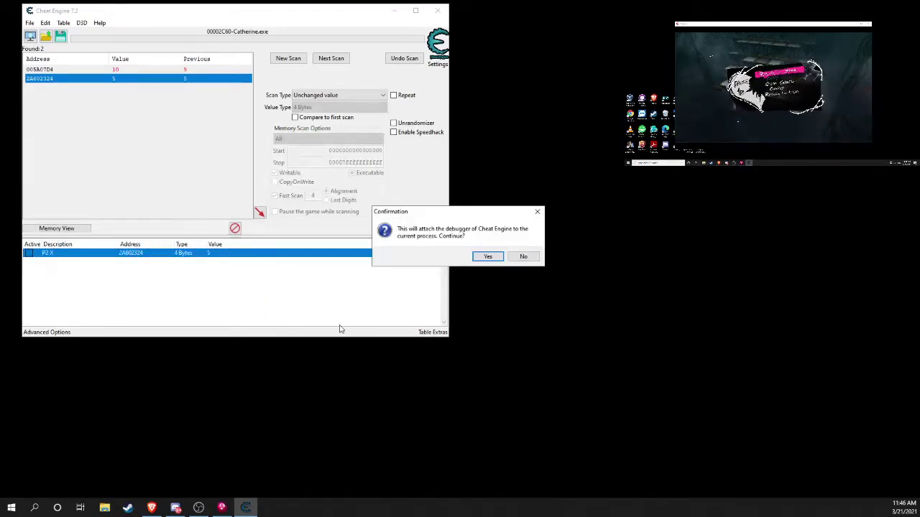
{"action": "left_click", "coordinate": [494, 255]}
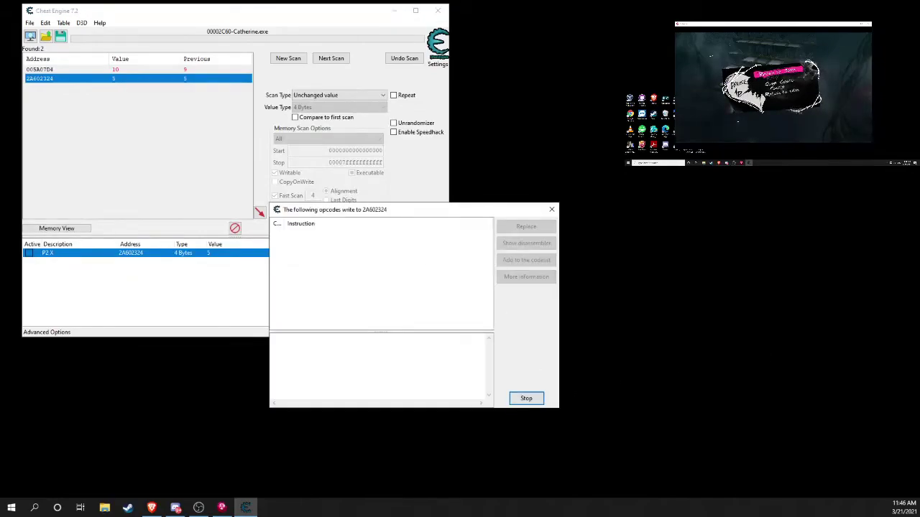
Step: Resume and pause the Catherine stage to capture the instructions that write to the P2 X address
{"action": "left_click", "coordinate": [795, 98]}
{"action": "key", "text": "Escape"}
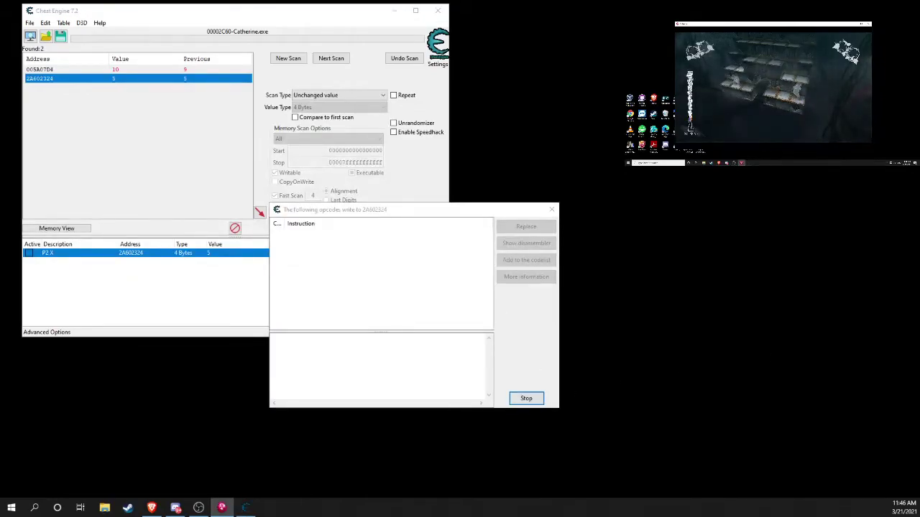
{"action": "key", "text": "Escape"}
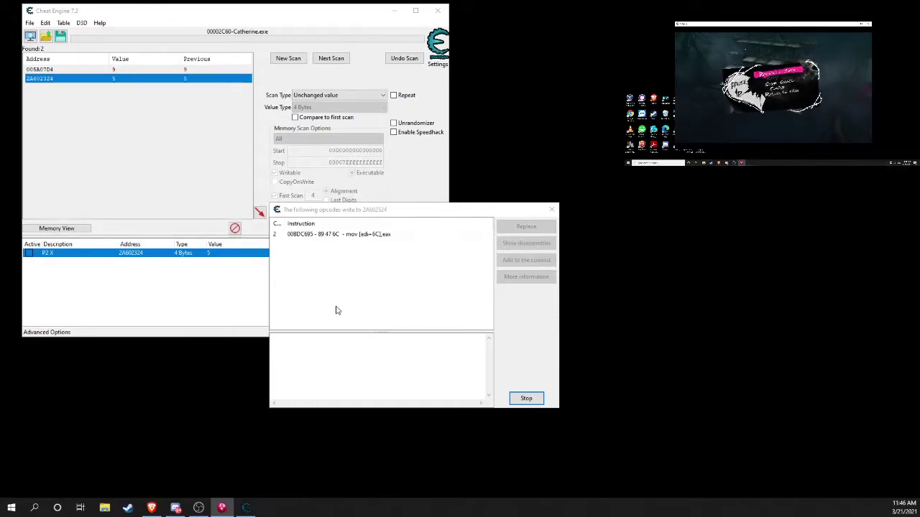
Step: Select the captured mov [edi+6C],eax instruction, stop the write tracing, and examine the surrounding assembly code
{"action": "left_click", "coordinate": [364, 237]}
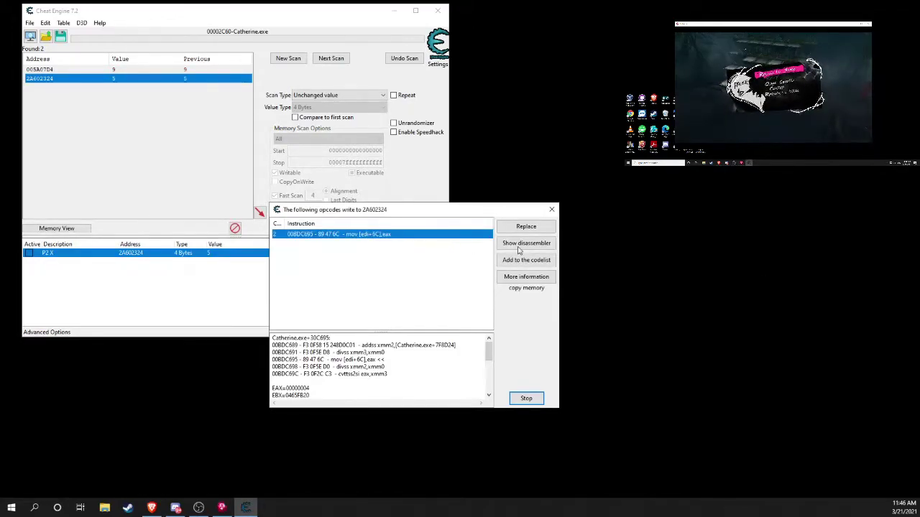
{"action": "left_click", "coordinate": [537, 398]}
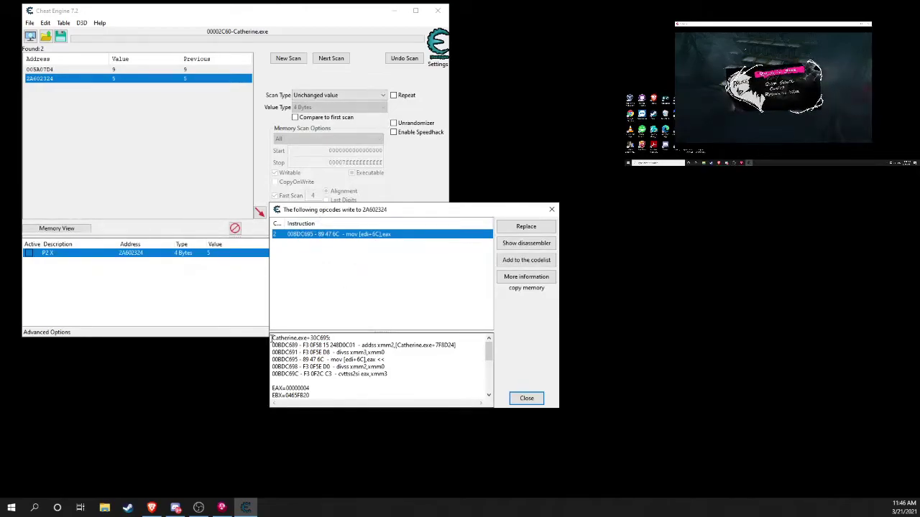
{"action": "left_click_drag", "start_coordinate": [271, 337], "coordinate": [435, 376]}
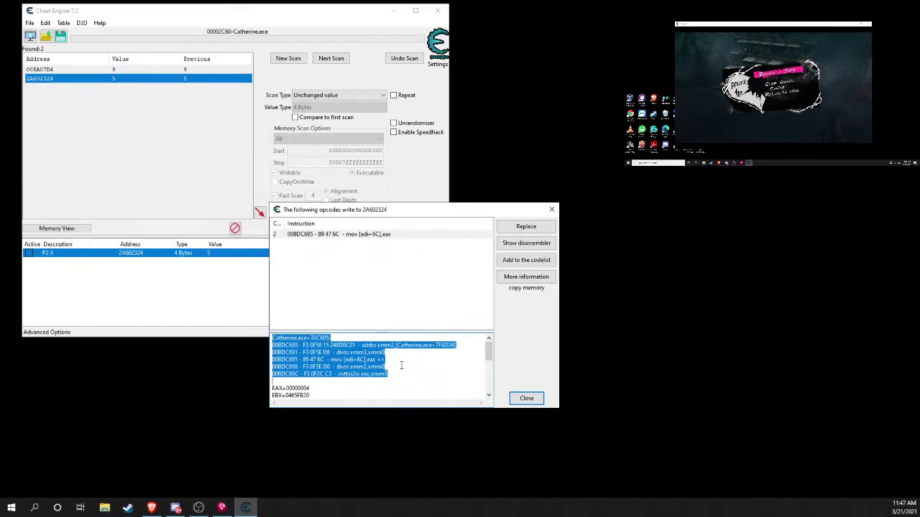
{"action": "left_click", "coordinate": [363, 345]}
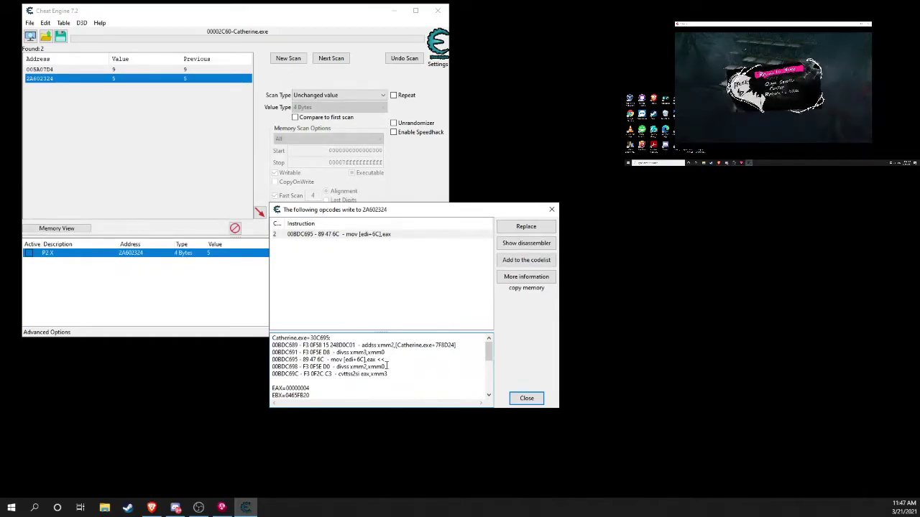
Step: Examine the register values of the captured mov [edi+6C],eax instruction and copy the EDI value
{"action": "left_click", "coordinate": [390, 235]}
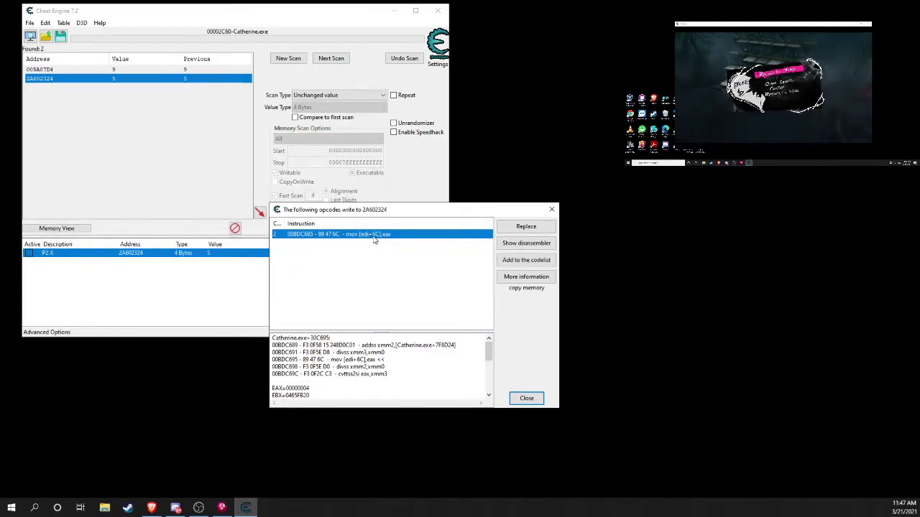
{"action": "scroll", "coordinate": [370, 369], "scroll_direction": "down", "scroll_amount": 2}
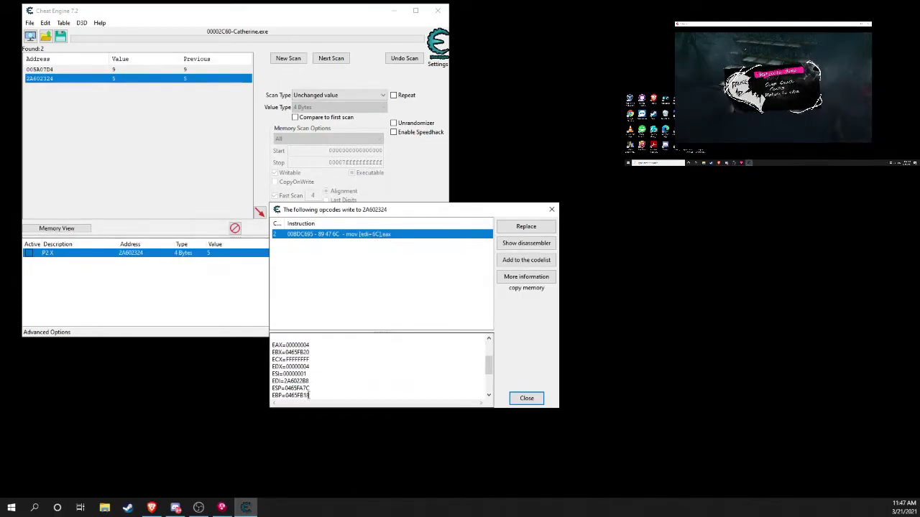
{"action": "left_click_drag", "start_coordinate": [309, 381], "coordinate": [284, 381]}
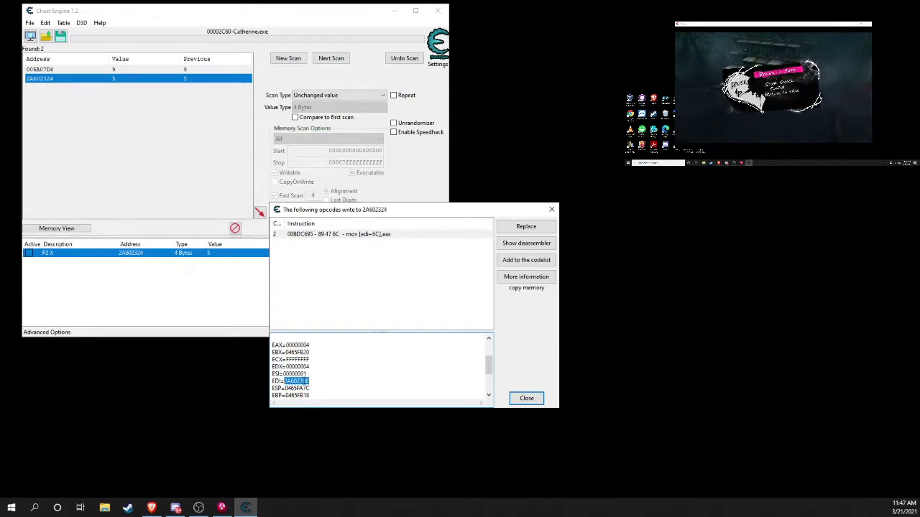
{"action": "right_click", "coordinate": [305, 380]}
{"action": "left_click", "coordinate": [322, 411]}
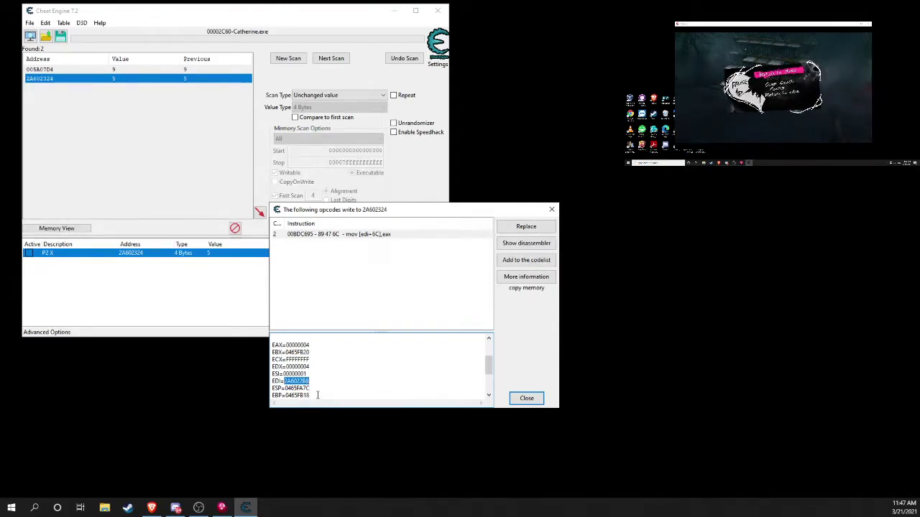
{"action": "scroll", "coordinate": [329, 396], "scroll_direction": "up", "scroll_amount": 2}
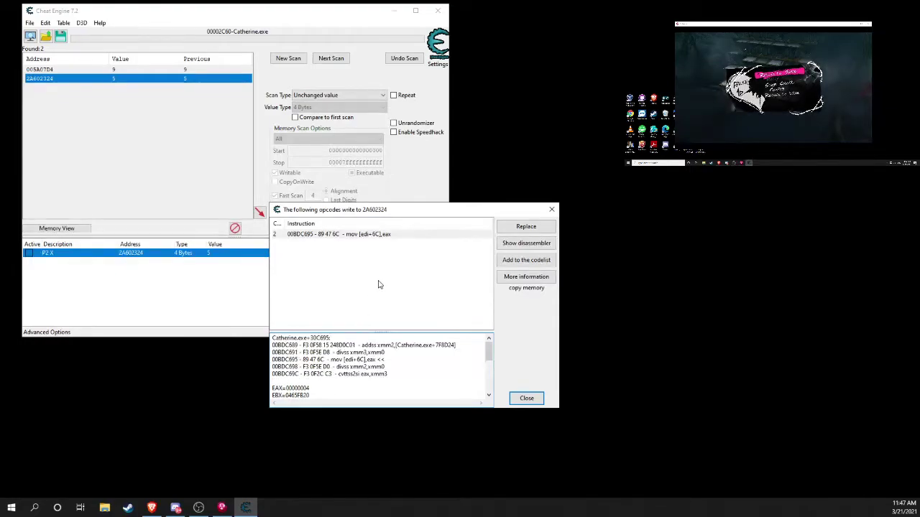
Step: Reselect the mov [edi+6C],eax instruction and highlight its EDI register value for comparison with the 6C offset
{"action": "left_click", "coordinate": [379, 235]}
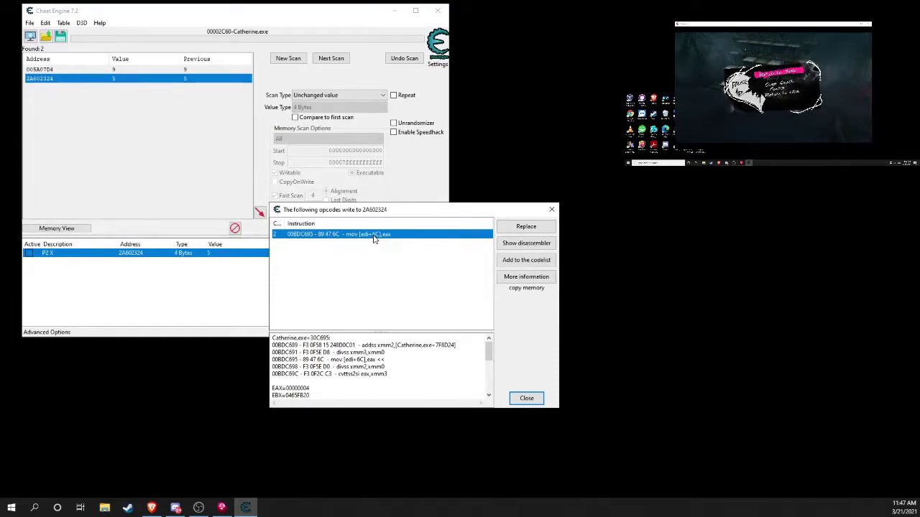
{"action": "scroll", "coordinate": [359, 377], "scroll_direction": "down", "scroll_amount": 2}
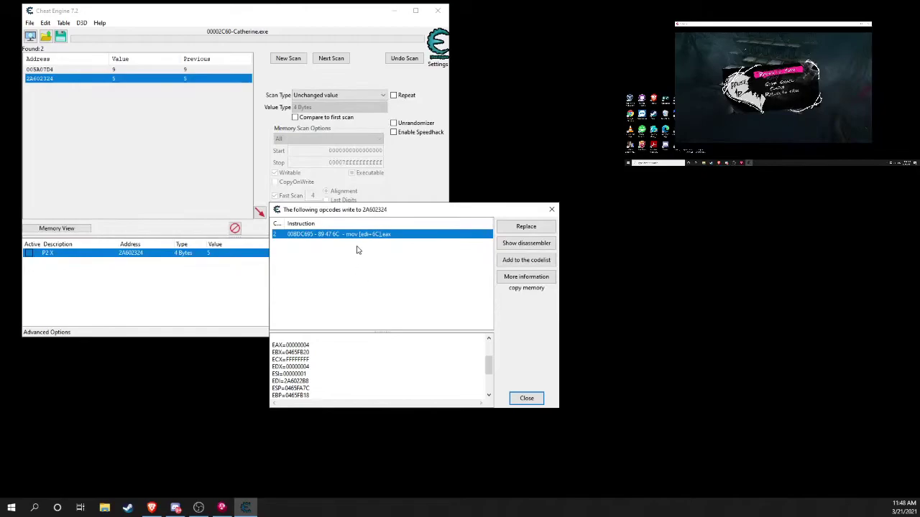
{"action": "left_click_drag", "start_coordinate": [318, 382], "coordinate": [284, 381]}
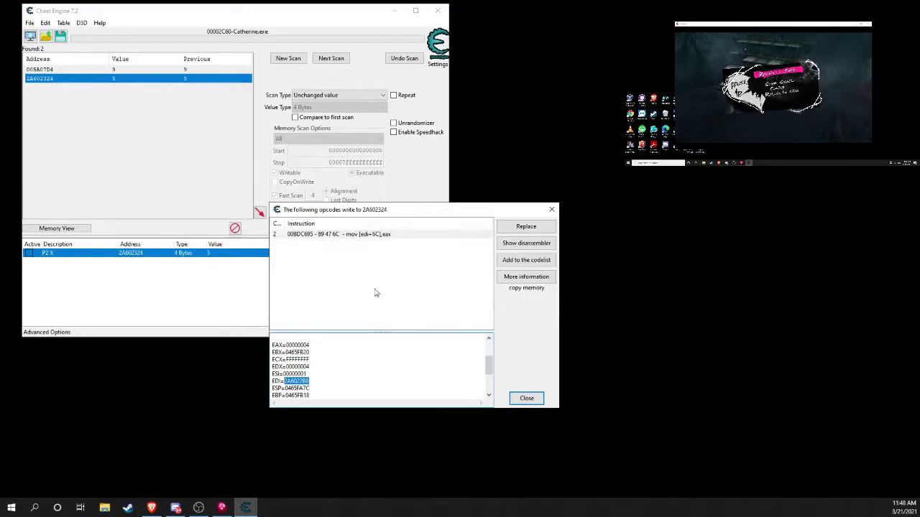
{"action": "left_click_drag", "start_coordinate": [327, 382], "coordinate": [285, 381]}
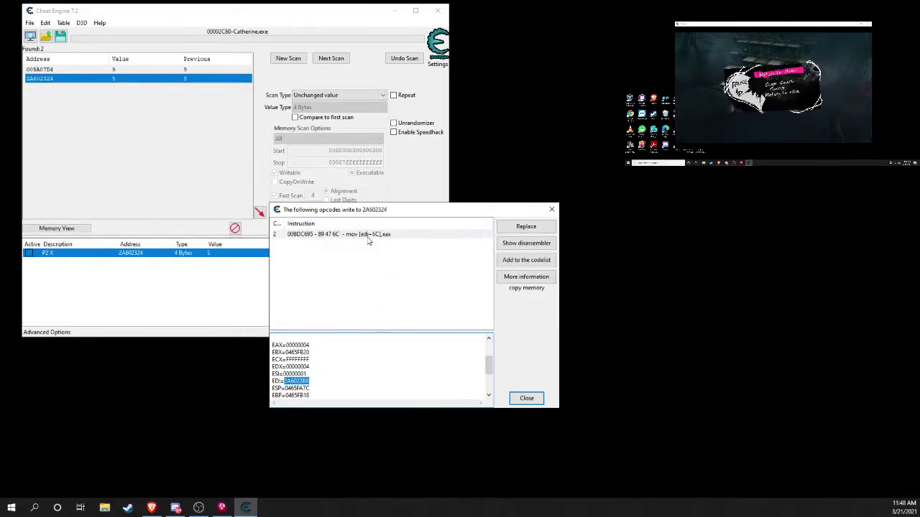
Step: Copy the EDI register value 2A6022B8 and close the list of opcodes writing to the P2 X address
{"action": "double_click", "coordinate": [322, 380]}
{"action": "left_click", "coordinate": [320, 380]}
{"action": "left_click_drag", "start_coordinate": [284, 382], "coordinate": [306, 381]}
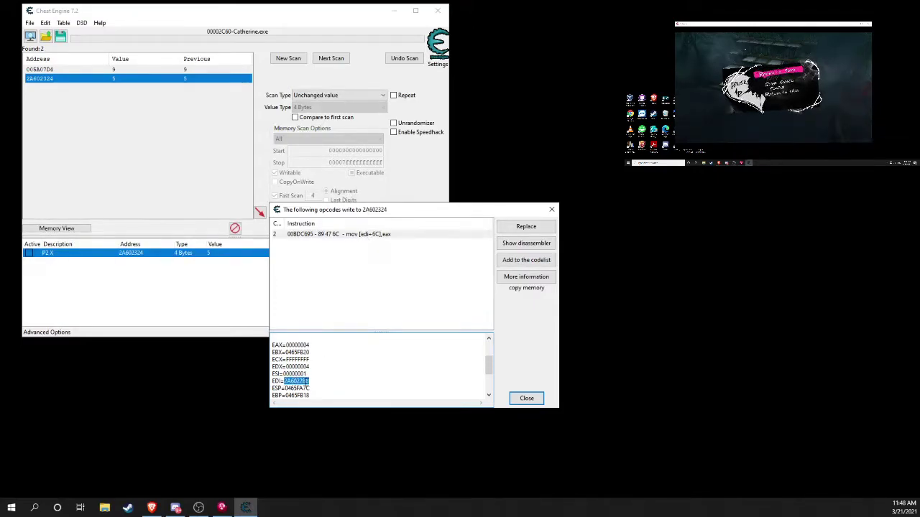
{"action": "right_click", "coordinate": [287, 384]}
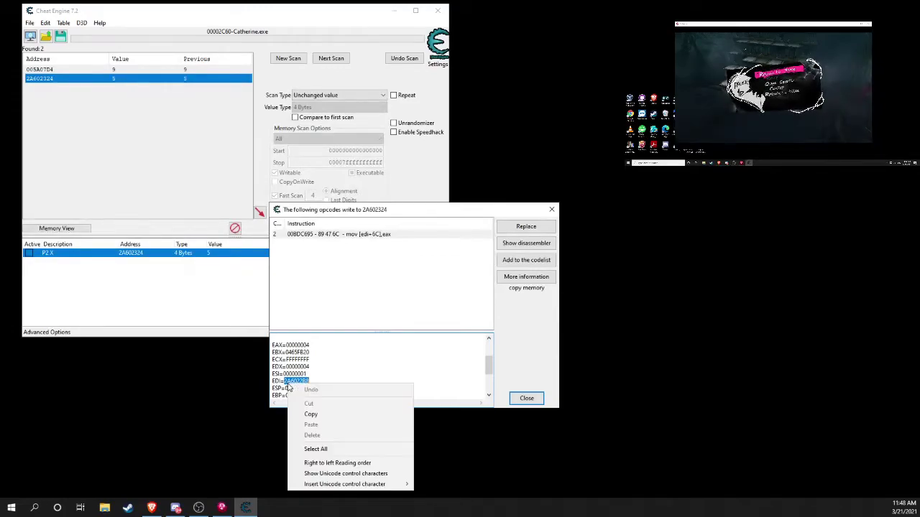
{"action": "left_click", "coordinate": [314, 411]}
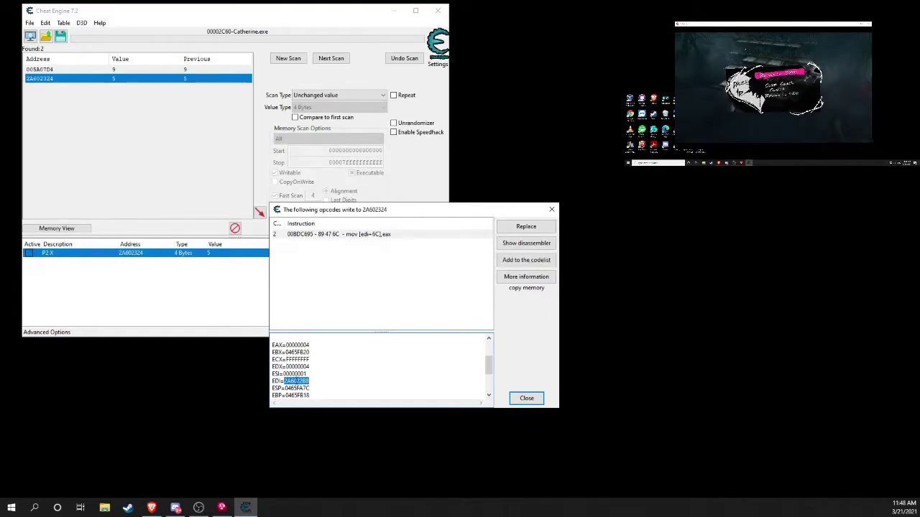
{"action": "right_click", "coordinate": [296, 381]}
{"action": "left_click", "coordinate": [318, 411]}
{"action": "left_click", "coordinate": [530, 401]}
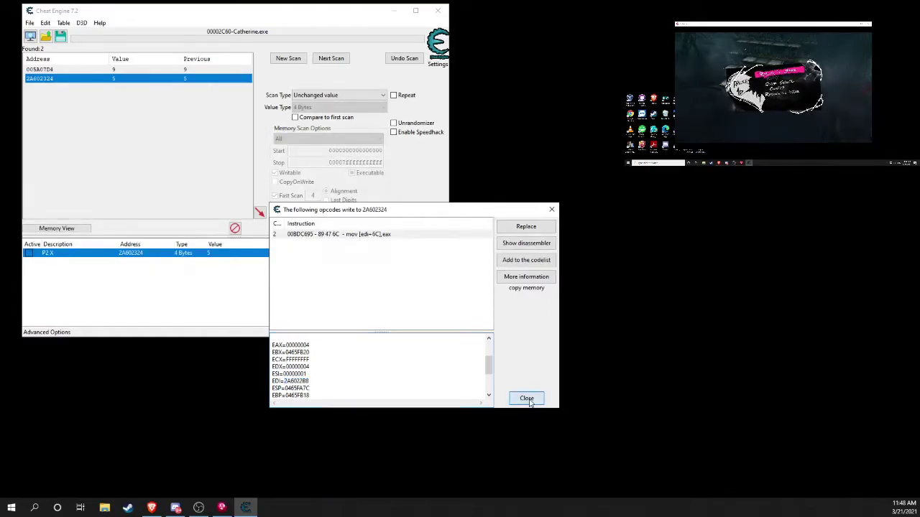
{"action": "left_click", "coordinate": [329, 279]}
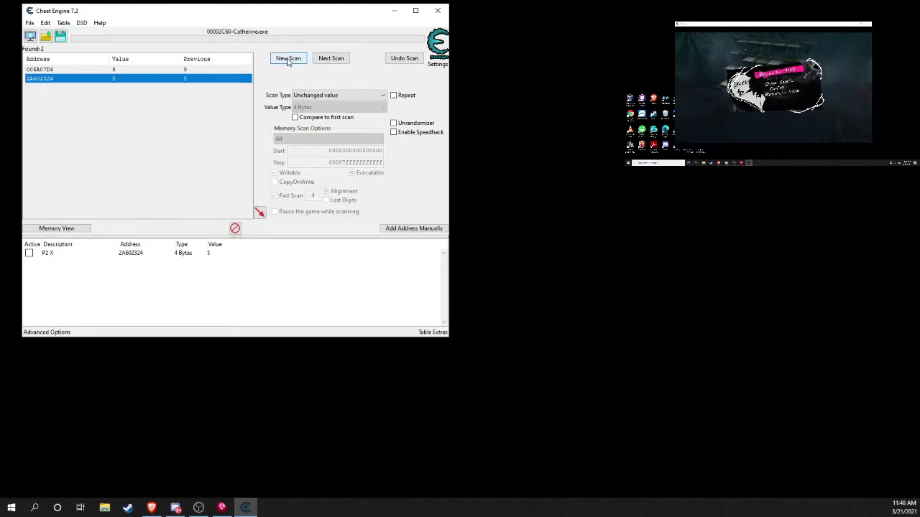
Step: Run a new exact-value 4 Bytes scan for the hexadecimal value 2A6022B8
{"action": "left_click", "coordinate": [288, 59]}
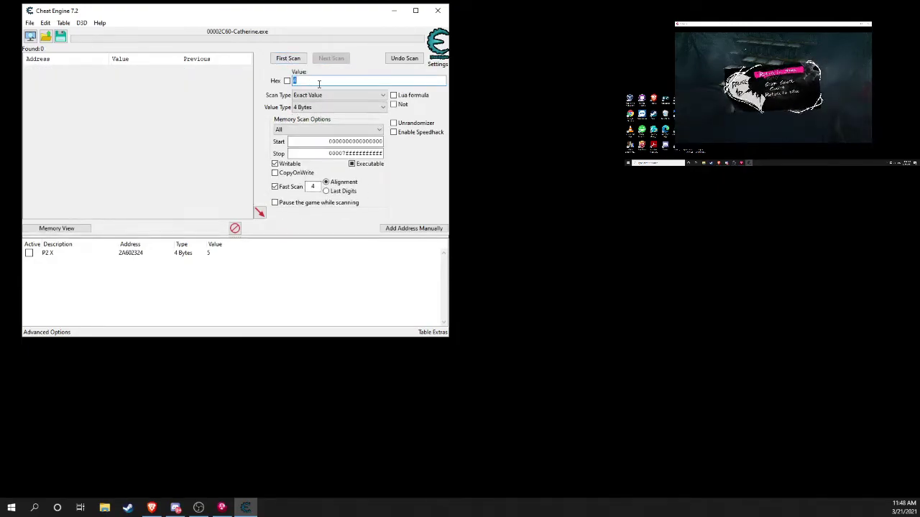
{"action": "left_click", "coordinate": [287, 81]}
{"action": "double_click", "coordinate": [332, 79]}
{"action": "key", "text": "ctrl+v"}
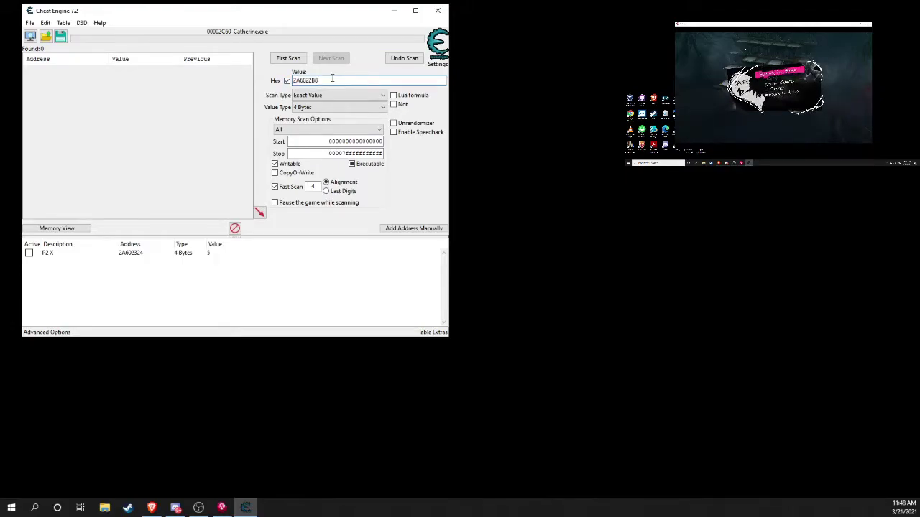
{"action": "left_click", "coordinate": [287, 60]}
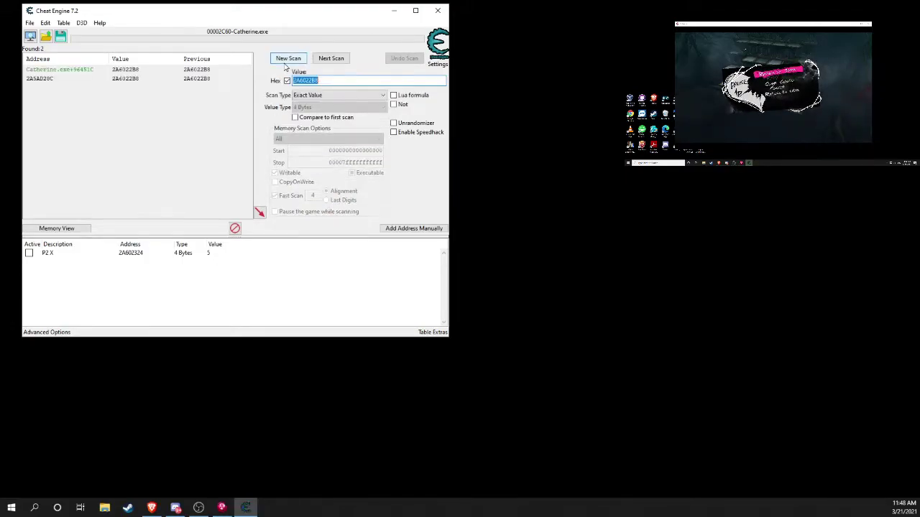
Step: Add the static scan result Catherine.exe+96451C to the address list
{"action": "left_click", "coordinate": [136, 102]}
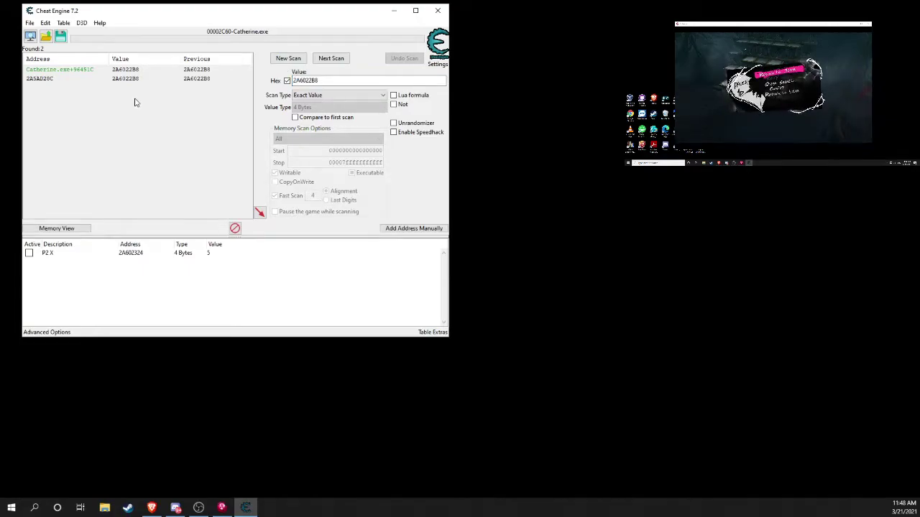
{"action": "left_click", "coordinate": [76, 70]}
{"action": "left_click", "coordinate": [100, 104]}
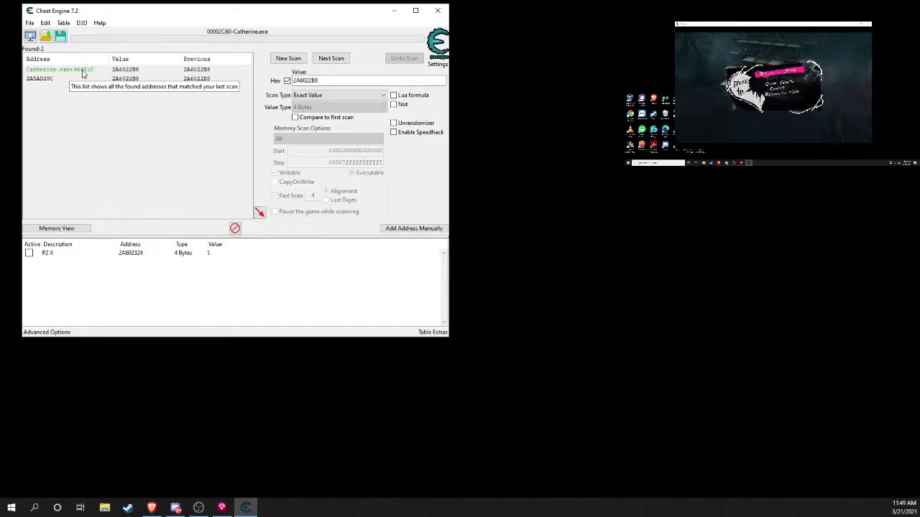
{"action": "left_click", "coordinate": [82, 71]}
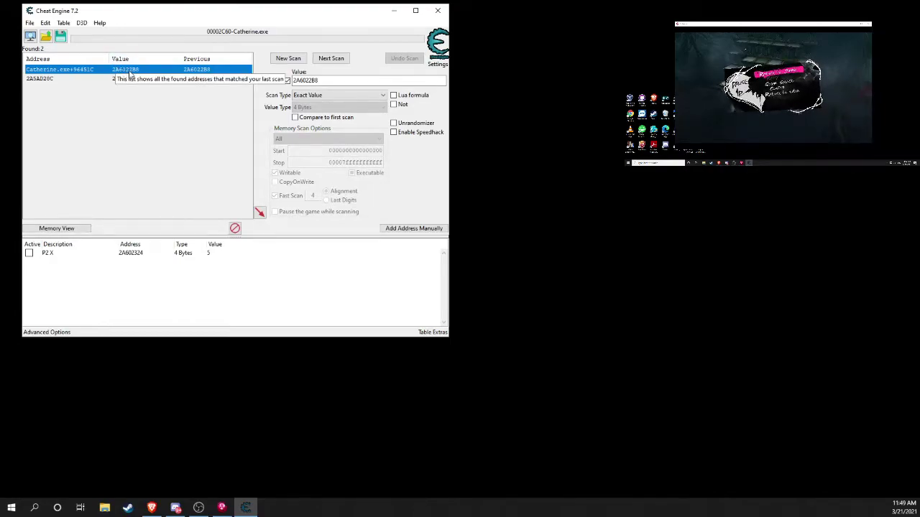
{"action": "right_click", "coordinate": [81, 70]}
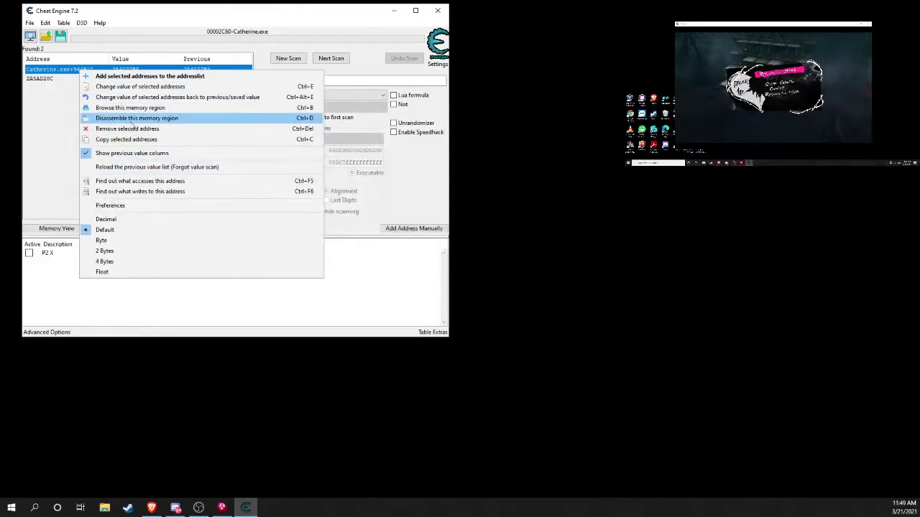
{"action": "left_click", "coordinate": [130, 76]}
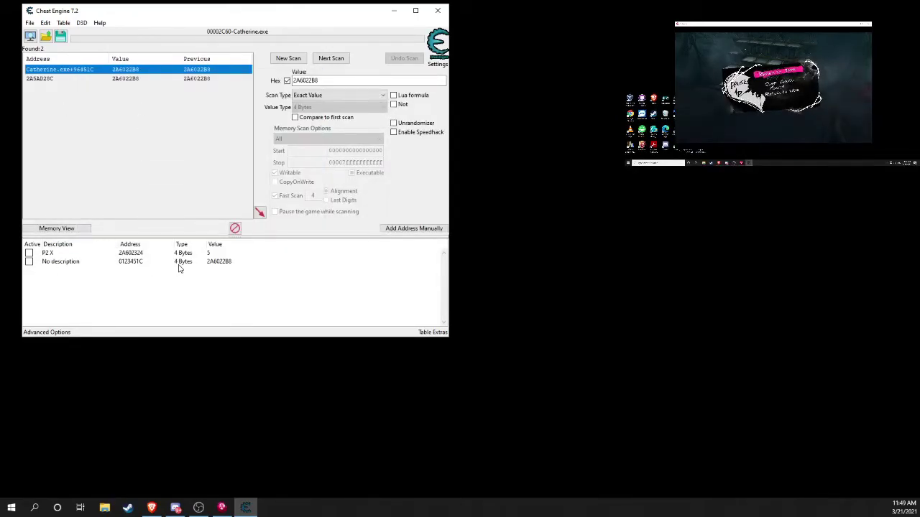
Step: Open the undescribed entry's value for editing, dismiss it, and add the Catherine.exe+96451C result once more
{"action": "left_click", "coordinate": [251, 257]}
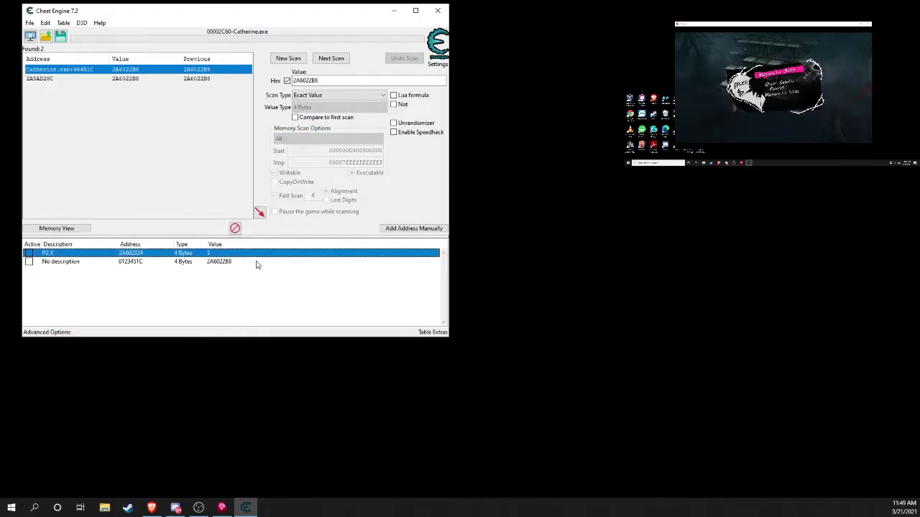
{"action": "double_click", "coordinate": [256, 262]}
{"action": "left_click", "coordinate": [545, 280]}
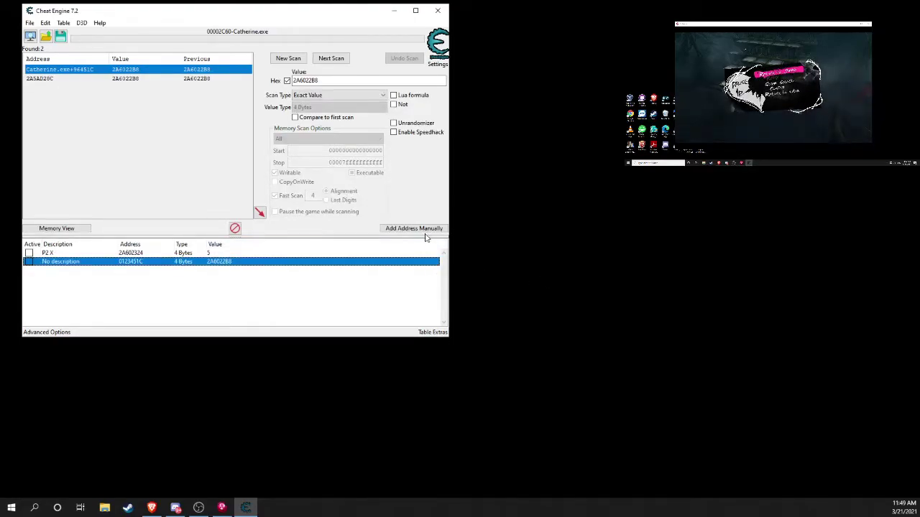
{"action": "double_click", "coordinate": [85, 70]}
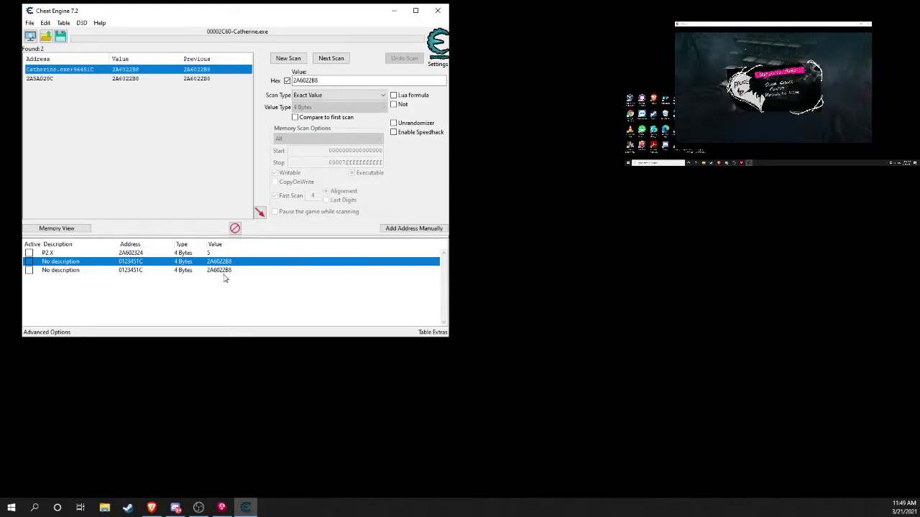
Step: Start a manual address entry as a pointer with the base address Catherine.exe+96451C
{"action": "left_click", "coordinate": [420, 229]}
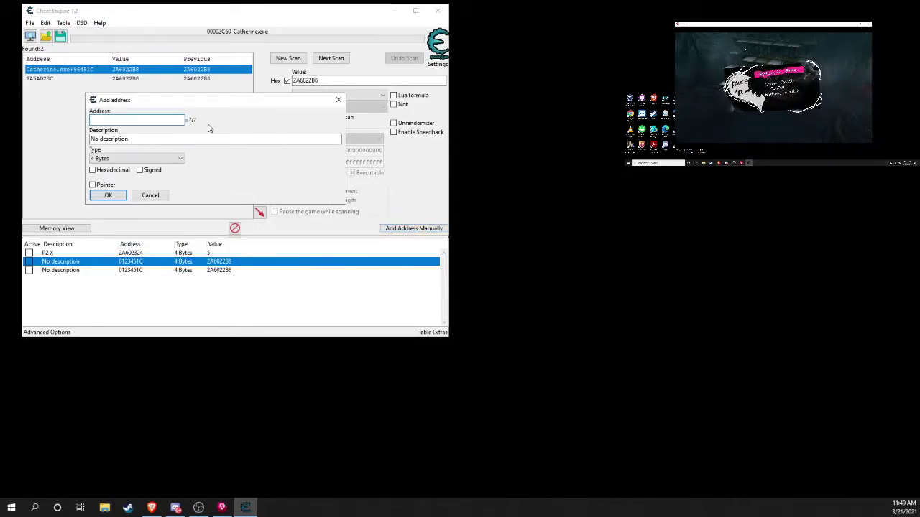
{"action": "left_click", "coordinate": [106, 185]}
{"action": "left_click_drag", "start_coordinate": [224, 102], "coordinate": [337, 101]}
{"action": "left_click", "coordinate": [319, 204]}
{"action": "type", "text": "Cate"}
{"action": "type", "text": "herine.exe"}
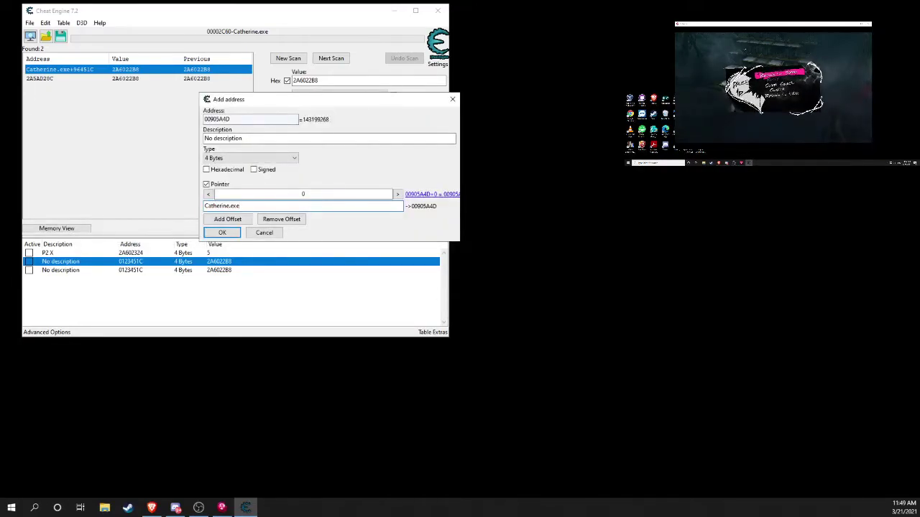
{"action": "type", "text": "+"}
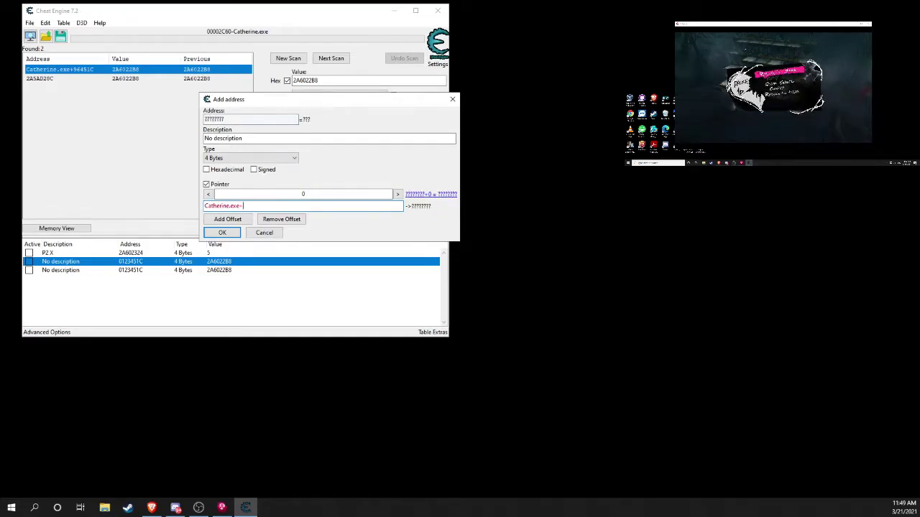
{"action": "type", "text": "9645"}
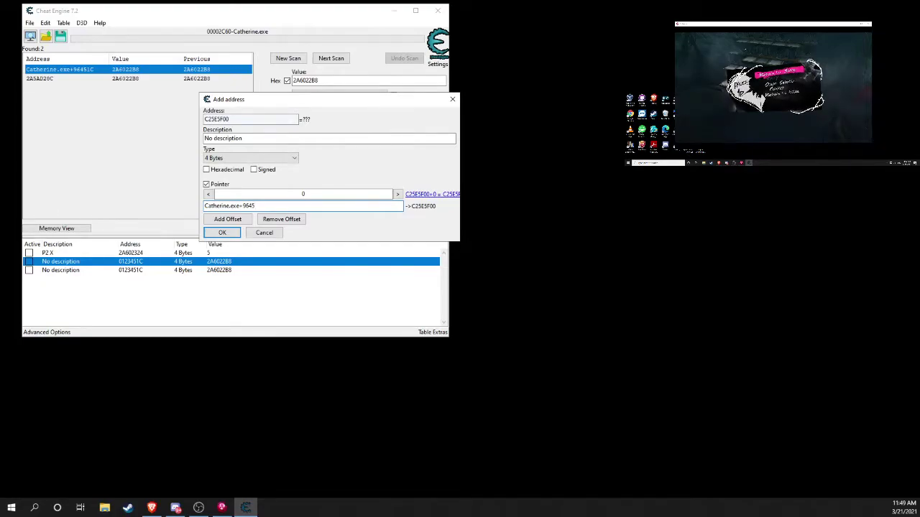
{"action": "type", "text": "1C"}
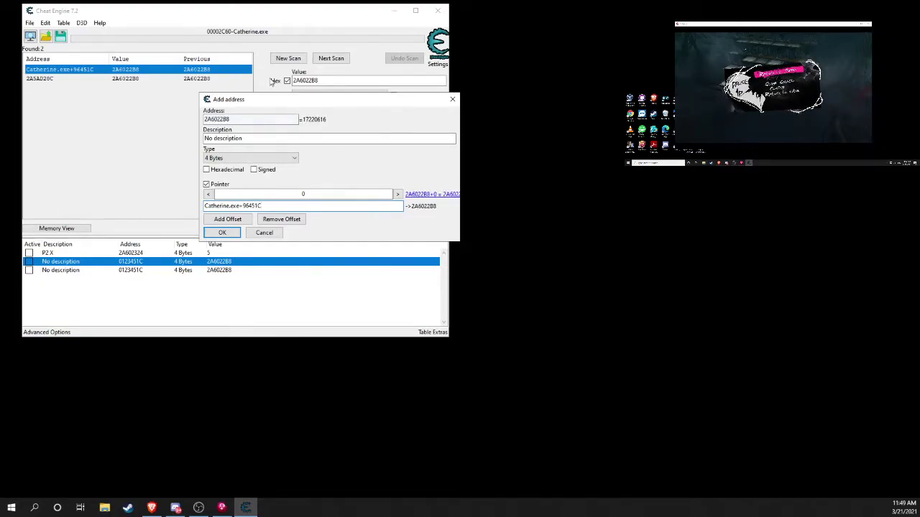
{"action": "left_click", "coordinate": [343, 195]}
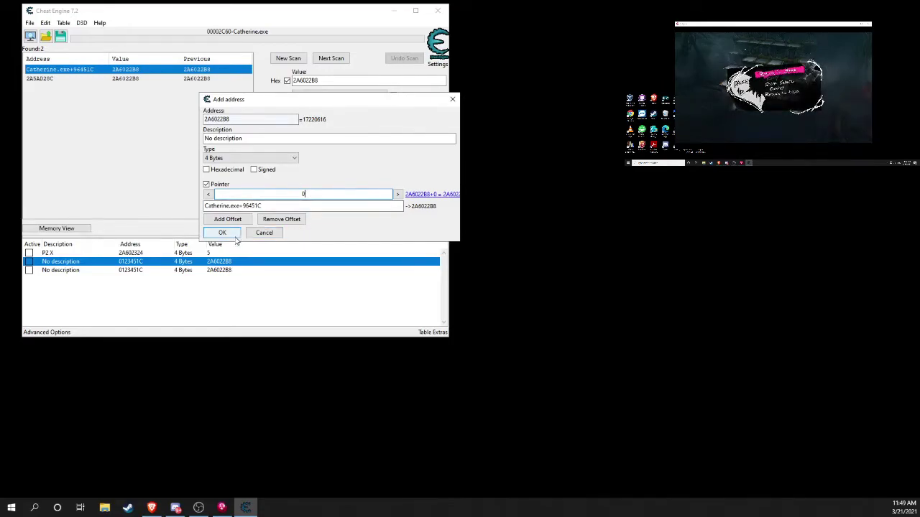
Step: Describe the new pointer as P2 Object and add it to the address list
{"action": "double_click", "coordinate": [265, 137]}
{"action": "key", "text": "BackSpace"}
{"action": "key", "text": "BackSpace"}
{"action": "key", "text": "BackSpace"}
{"action": "type", "text": "P2 Ent"}
{"action": "key", "text": "BackSpace"}
{"action": "key", "text": "BackSpace"}
{"action": "key", "text": "BackSpace"}
{"action": "key", "text": "BackSpace"}
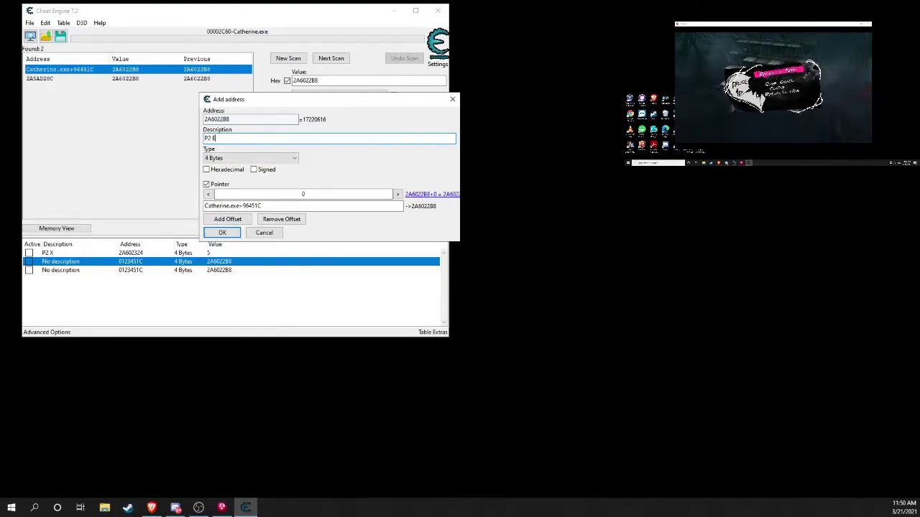
{"action": "type", "text": "Objec"}
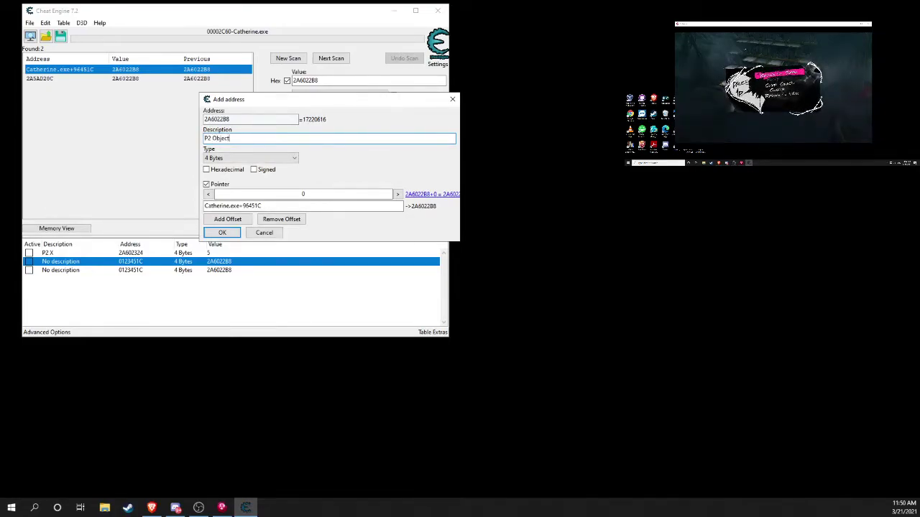
{"action": "type", "text": "t"}
{"action": "left_click", "coordinate": [223, 232]}
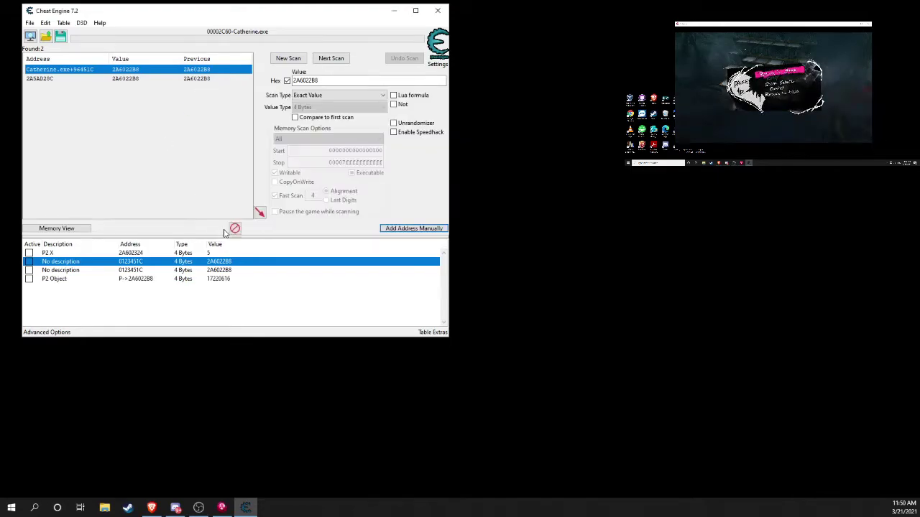
Step: Delete the two undescribed 0123451C entries from the address list
{"action": "left_click", "coordinate": [124, 271]}
{"action": "key", "text": "Delete"}
{"action": "key", "text": "Return"}
{"action": "key", "text": "Up"}
{"action": "key", "text": "Delete"}
{"action": "key", "text": "Return"}
{"action": "key", "text": "Up"}
{"action": "key", "text": "Down"}
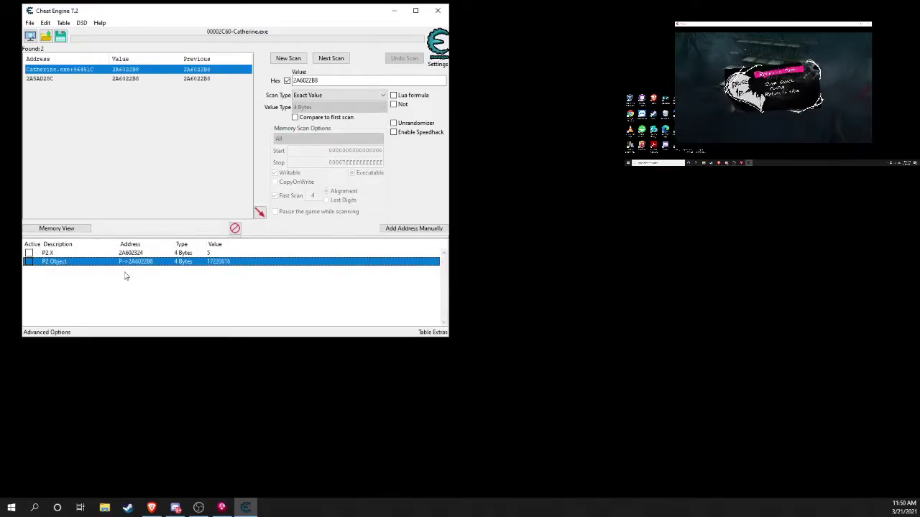
Step: Find out what writes to the P2 X address, resuming the game briefly to log writes and pausing it again
{"action": "left_click", "coordinate": [133, 255]}
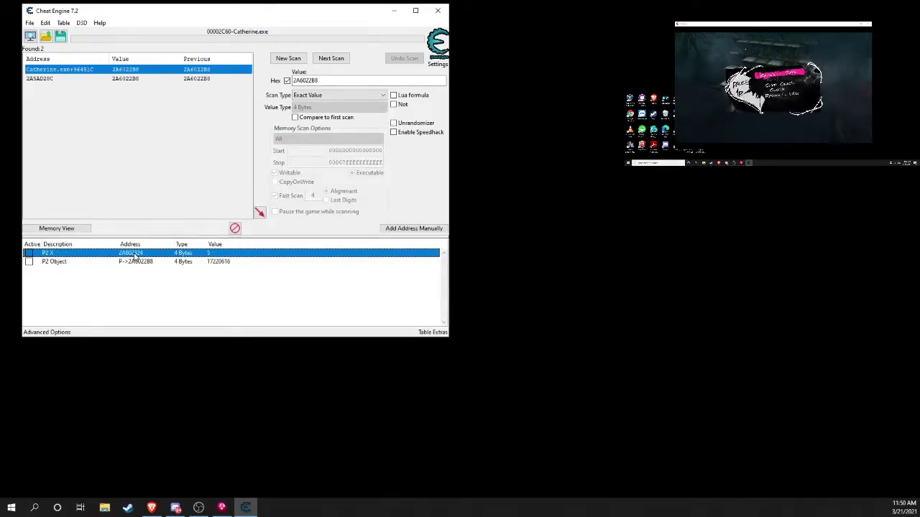
{"action": "right_click", "coordinate": [134, 256]}
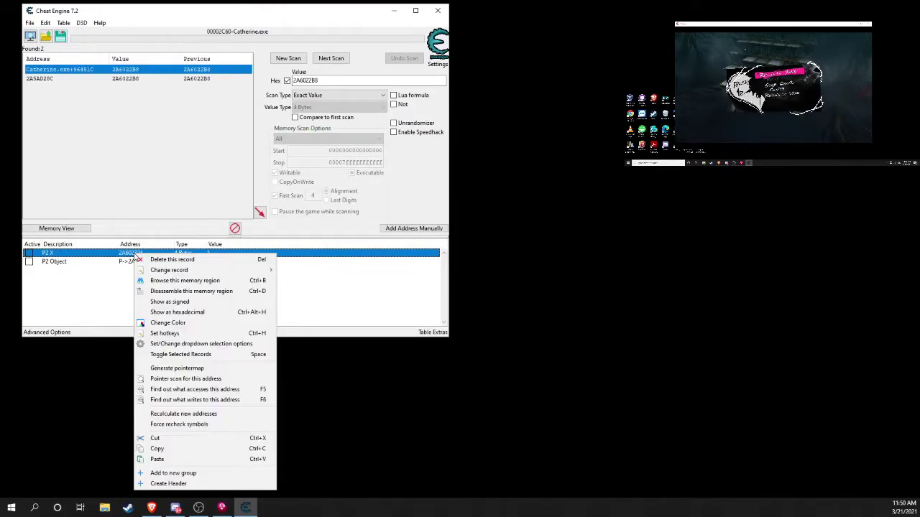
{"action": "left_click", "coordinate": [200, 400]}
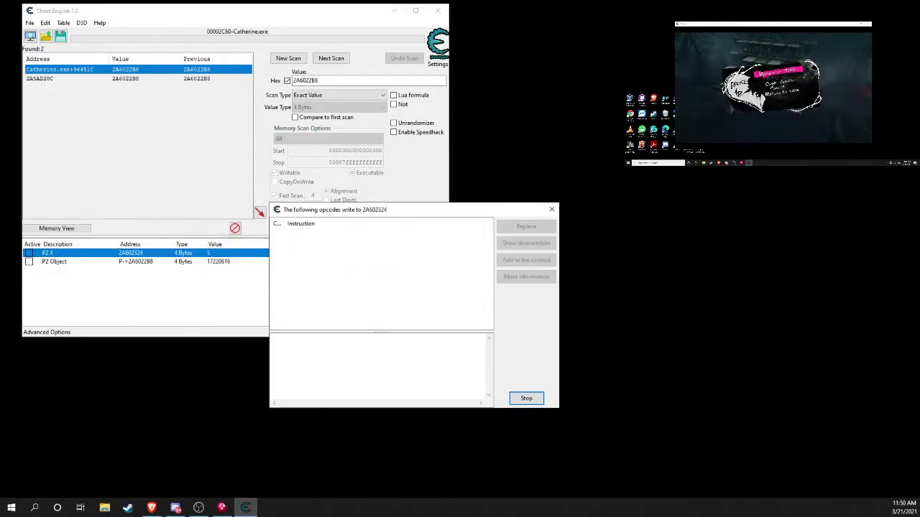
{"action": "left_click", "coordinate": [746, 49]}
{"action": "key", "text": "Return"}
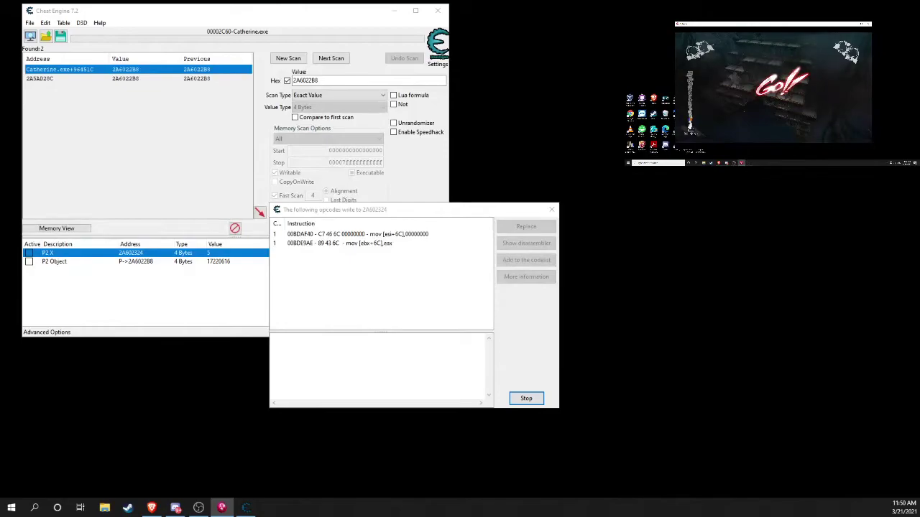
{"action": "key", "text": "Escape"}
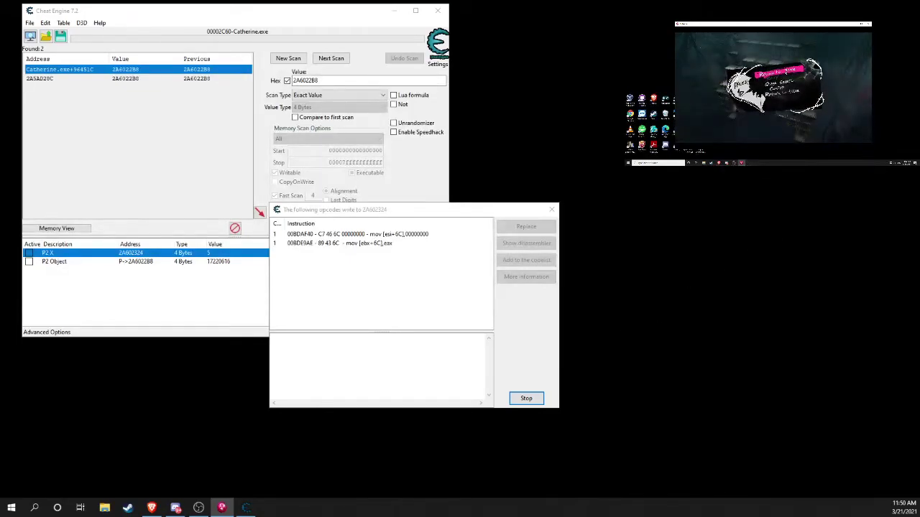
Step: Compare the details of the logged instructions mov [esi+6C],00000000 and mov [ebx+6C],eax, noting their registers and offset
{"action": "left_click", "coordinate": [303, 237]}
{"action": "left_click", "coordinate": [304, 243]}
{"action": "left_click", "coordinate": [304, 237]}
{"action": "left_click", "coordinate": [304, 244]}
{"action": "left_click", "coordinate": [303, 236]}
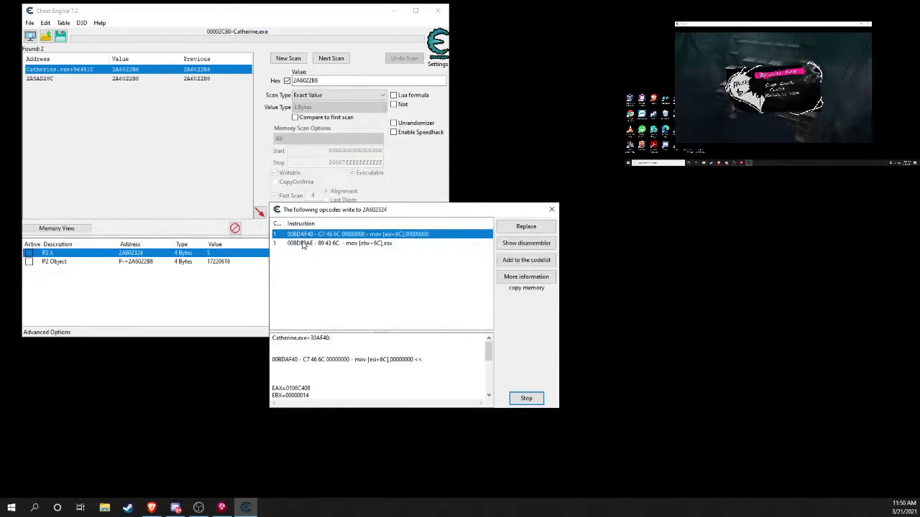
{"action": "left_click", "coordinate": [304, 244]}
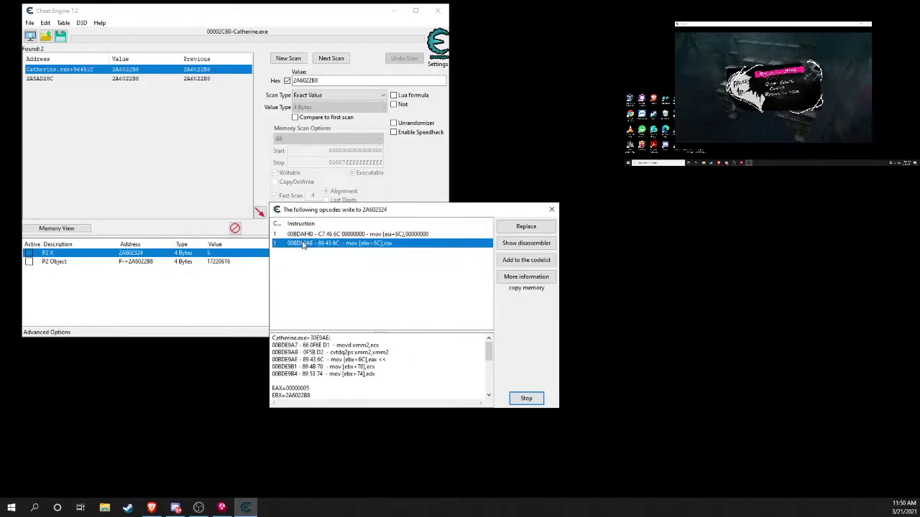
{"action": "left_click", "coordinate": [307, 237]}
{"action": "left_click", "coordinate": [309, 245]}
{"action": "left_click", "coordinate": [422, 235]}
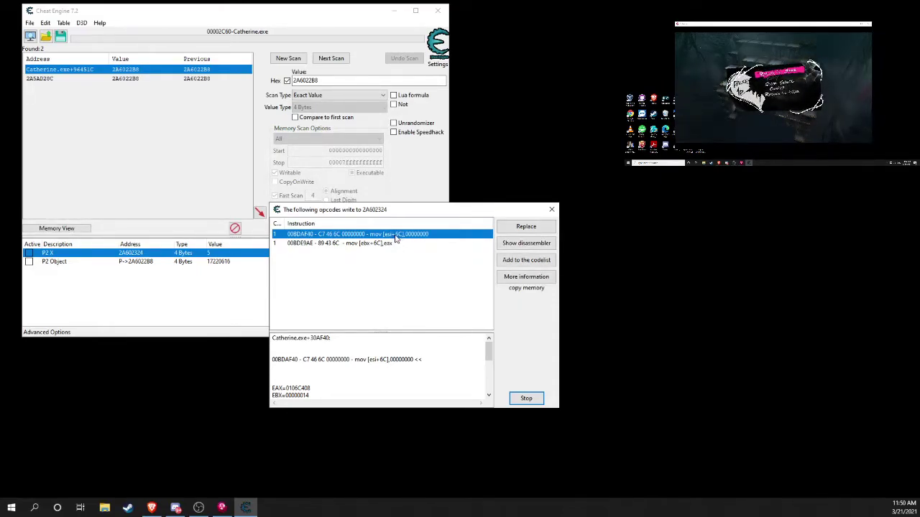
{"action": "left_click", "coordinate": [392, 244]}
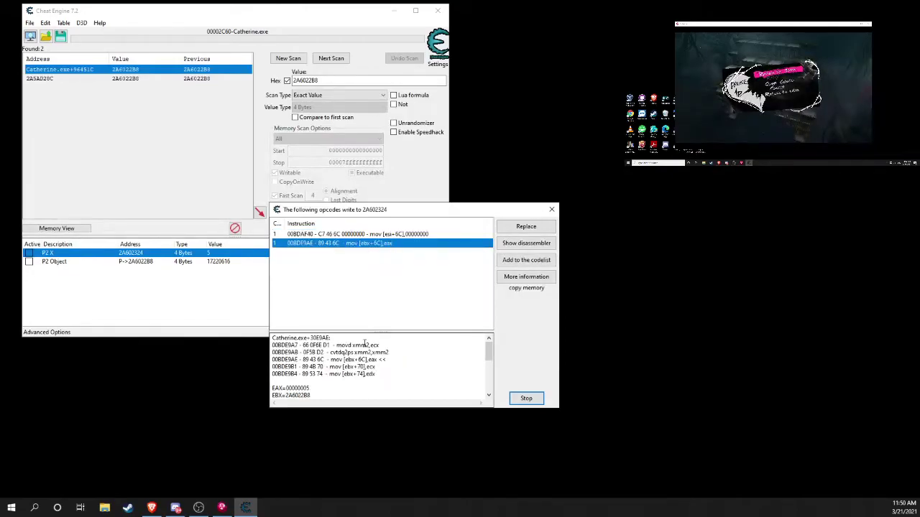
{"action": "left_click", "coordinate": [427, 236]}
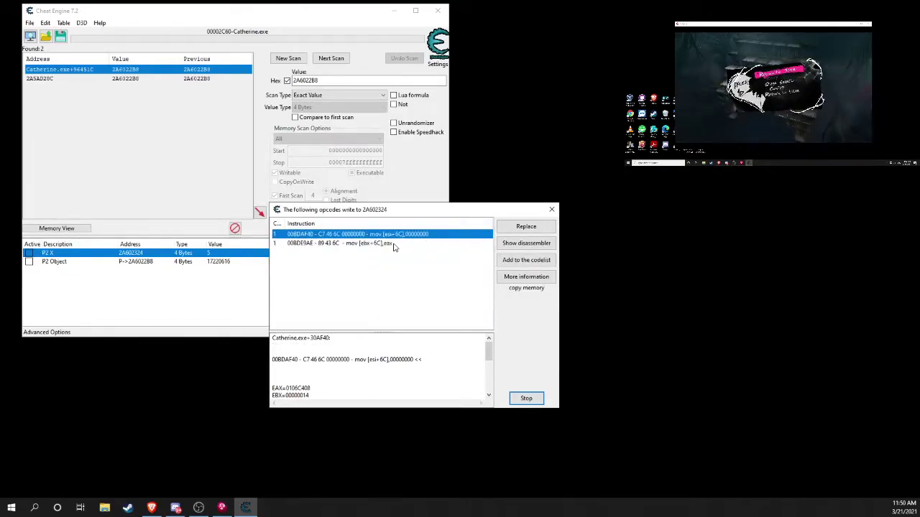
{"action": "left_click", "coordinate": [383, 246]}
{"action": "left_click", "coordinate": [401, 237]}
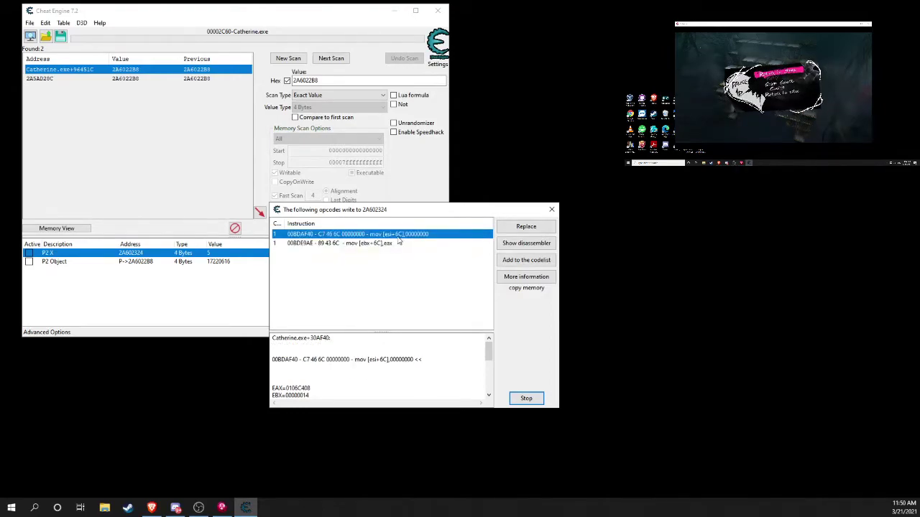
{"action": "left_click", "coordinate": [367, 247]}
{"action": "left_click", "coordinate": [389, 238]}
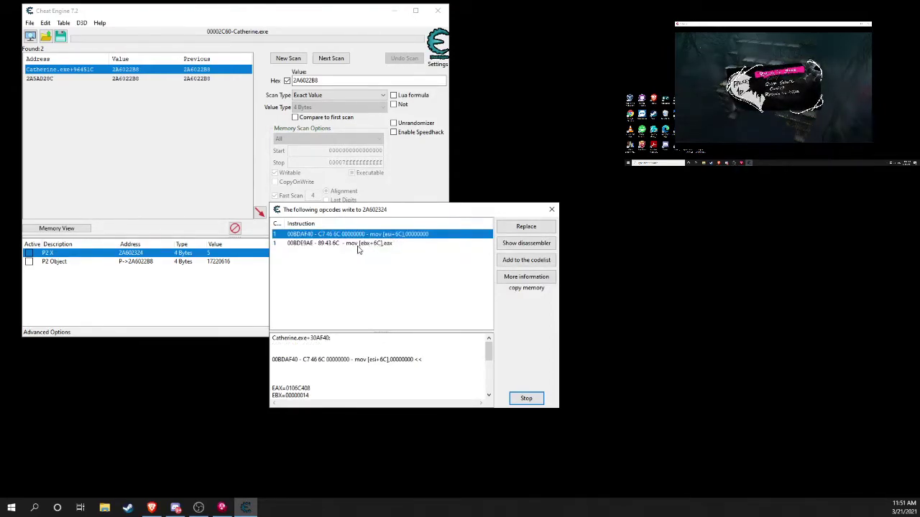
{"action": "left_click", "coordinate": [365, 246]}
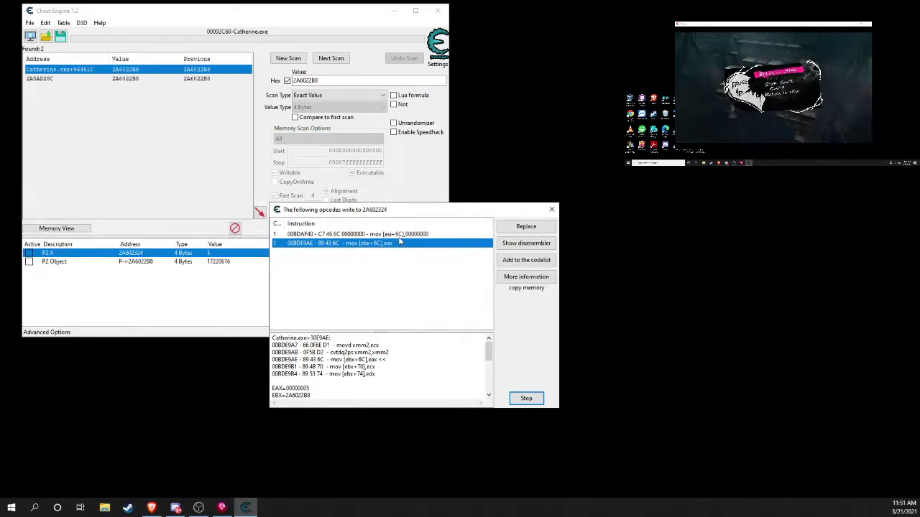
Step: Resume the game to capture another write to P2 X, and inspect the mov [edi+6C],eax instruction's details
{"action": "left_click", "coordinate": [780, 85]}
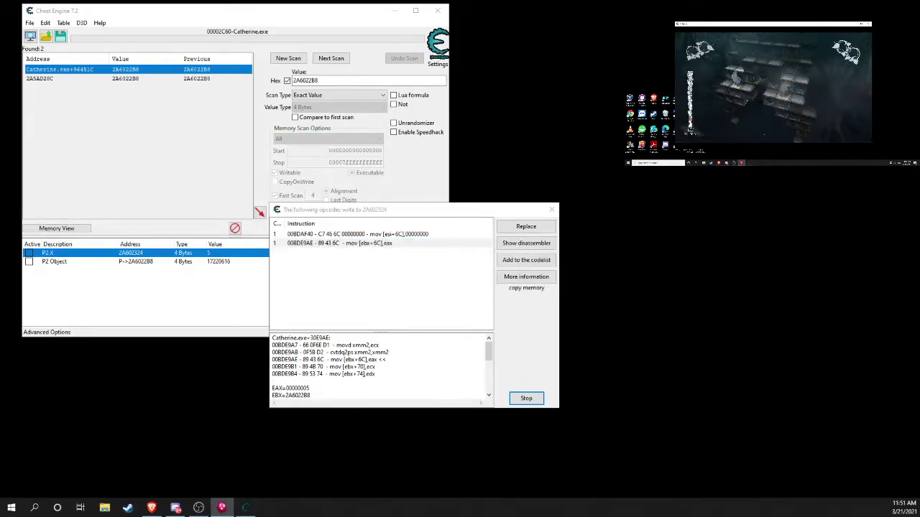
{"action": "left_click", "coordinate": [376, 247]}
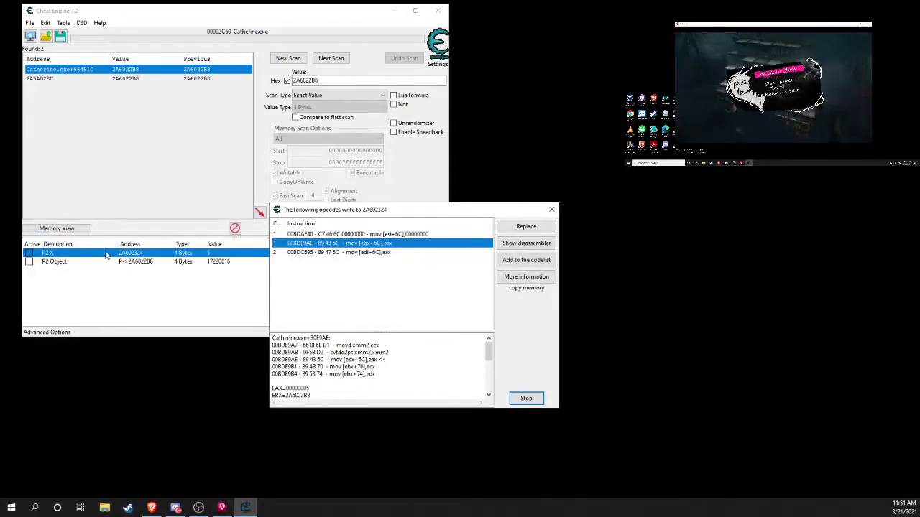
{"action": "left_click", "coordinate": [365, 253]}
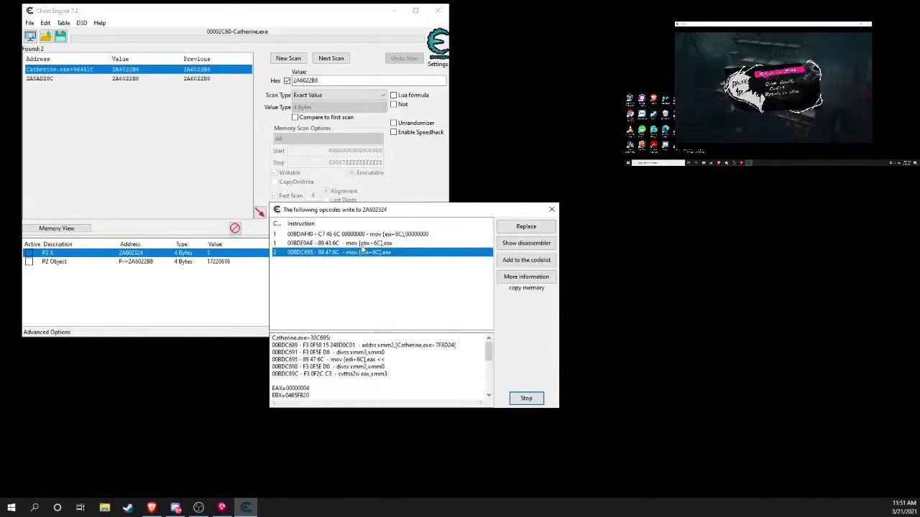
{"action": "scroll", "coordinate": [318, 389], "scroll_direction": "down", "scroll_amount": 1}
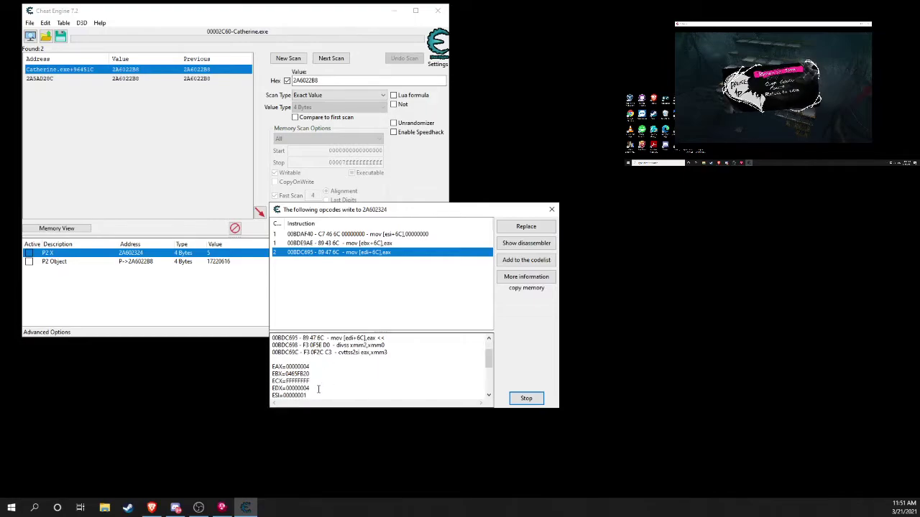
Step: Review all three writing instructions and check the EDI register of mov [edi+6C],eax against the P2 Object address
{"action": "left_click", "coordinate": [394, 237]}
{"action": "left_click", "coordinate": [381, 245]}
{"action": "left_click", "coordinate": [373, 253]}
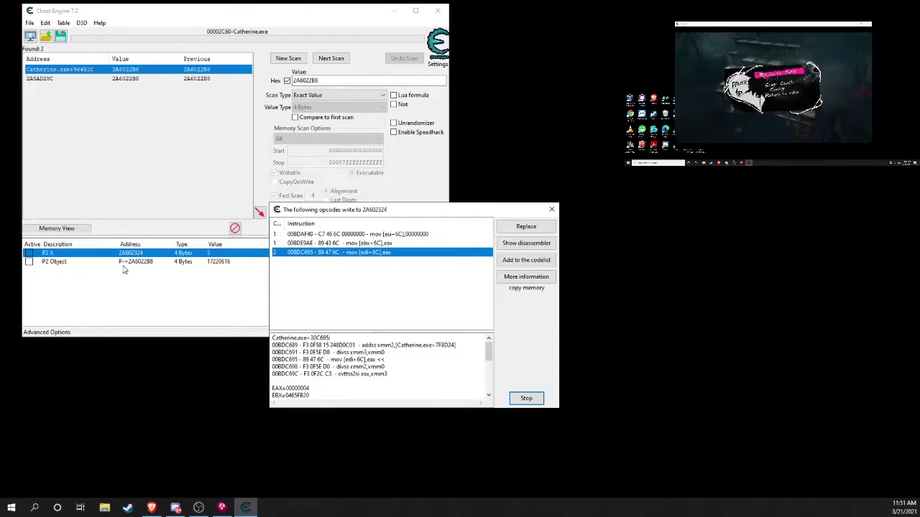
{"action": "scroll", "coordinate": [330, 356], "scroll_direction": "down", "scroll_amount": 1}
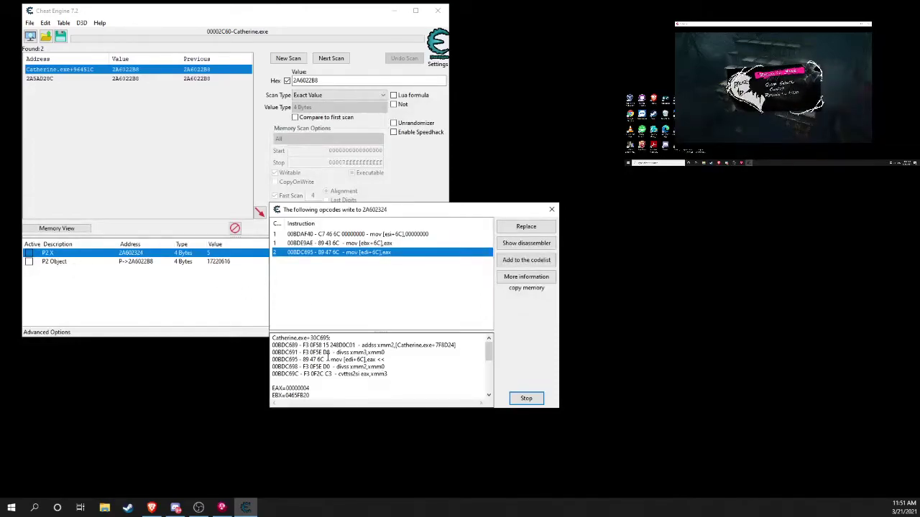
{"action": "scroll", "coordinate": [327, 380], "scroll_direction": "down", "scroll_amount": 2}
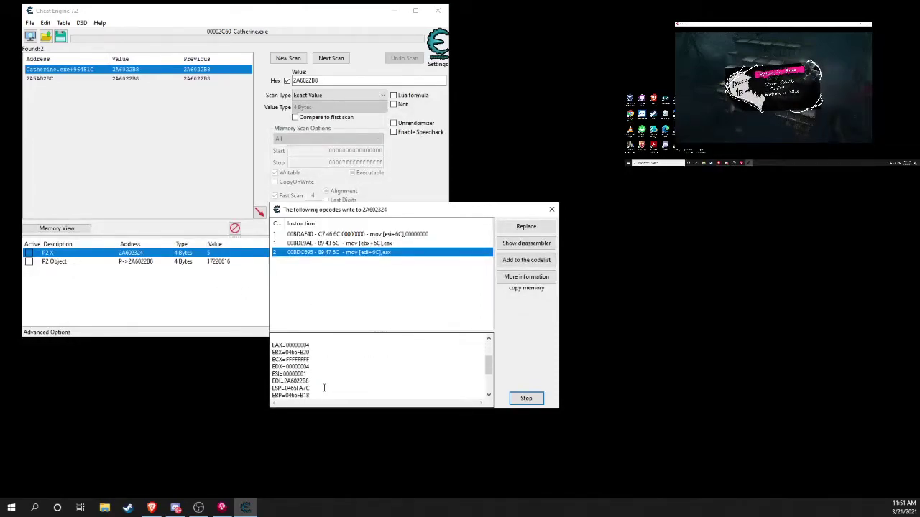
{"action": "left_click_drag", "start_coordinate": [314, 365], "coordinate": [295, 359]}
{"action": "left_click", "coordinate": [295, 359]}
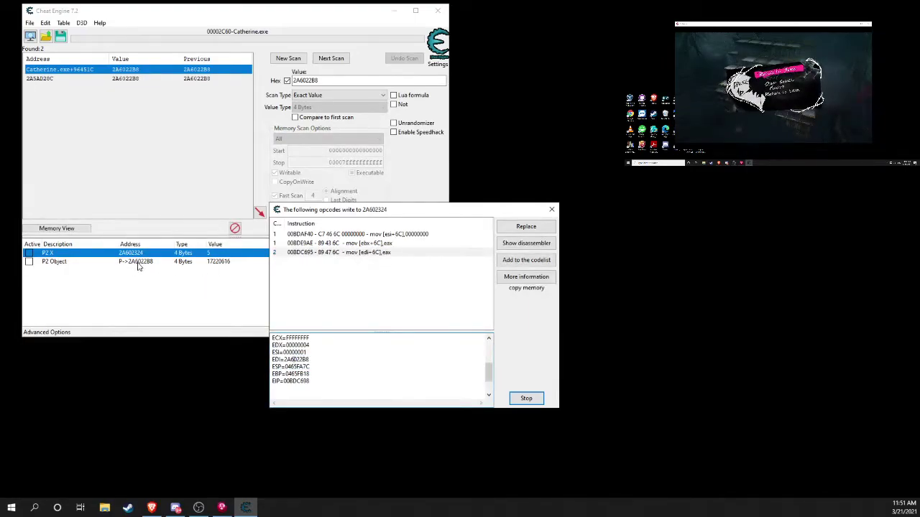
Step: Check EBX for mov [ebx+6C],eax and ESI for mov [esi+6C],00000000 against the P2 Object address
{"action": "left_click", "coordinate": [389, 244]}
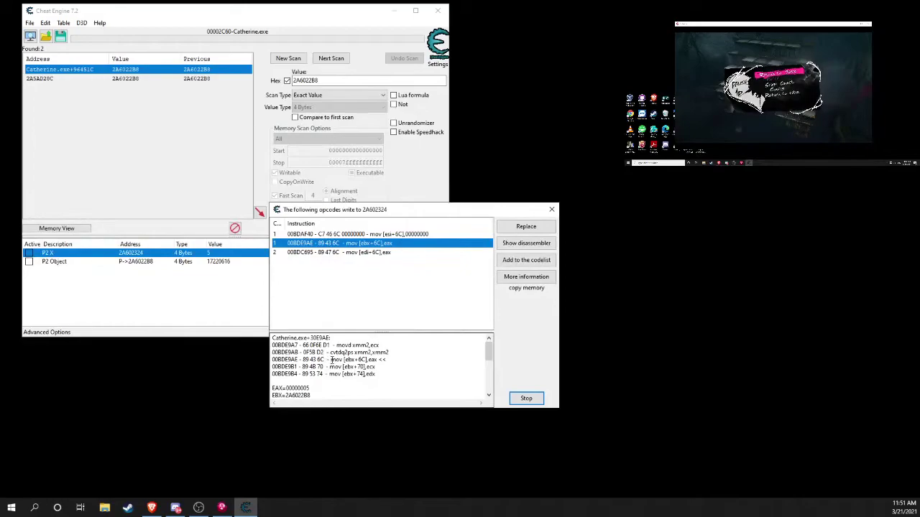
{"action": "left_click_drag", "start_coordinate": [330, 357], "coordinate": [311, 395]}
{"action": "left_click", "coordinate": [328, 360]}
{"action": "scroll", "coordinate": [328, 360], "scroll_direction": "up", "scroll_amount": 3}
{"action": "left_click_drag", "start_coordinate": [310, 359], "coordinate": [287, 359]}
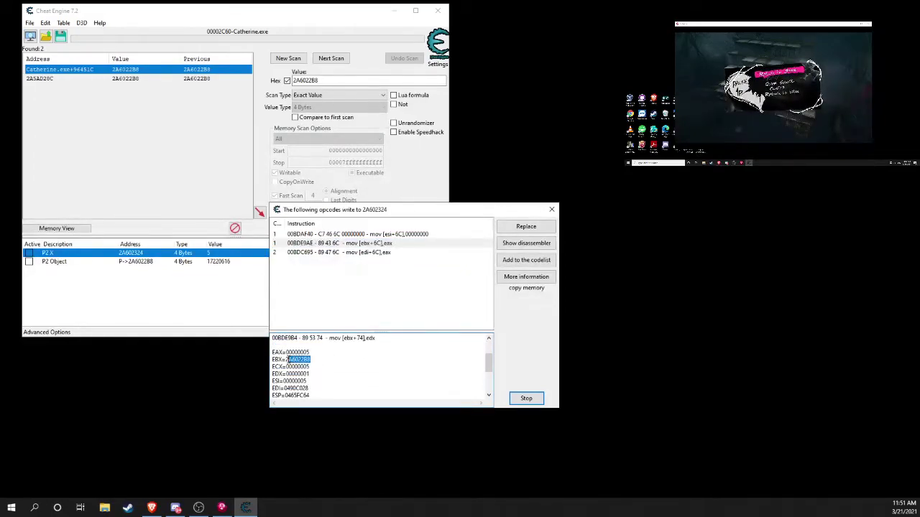
{"action": "left_click", "coordinate": [393, 236]}
{"action": "scroll", "coordinate": [356, 345], "scroll_direction": "down", "scroll_amount": 1}
{"action": "scroll", "coordinate": [354, 358], "scroll_direction": "down", "scroll_amount": 3}
{"action": "left_click_drag", "start_coordinate": [309, 374], "coordinate": [286, 374]}
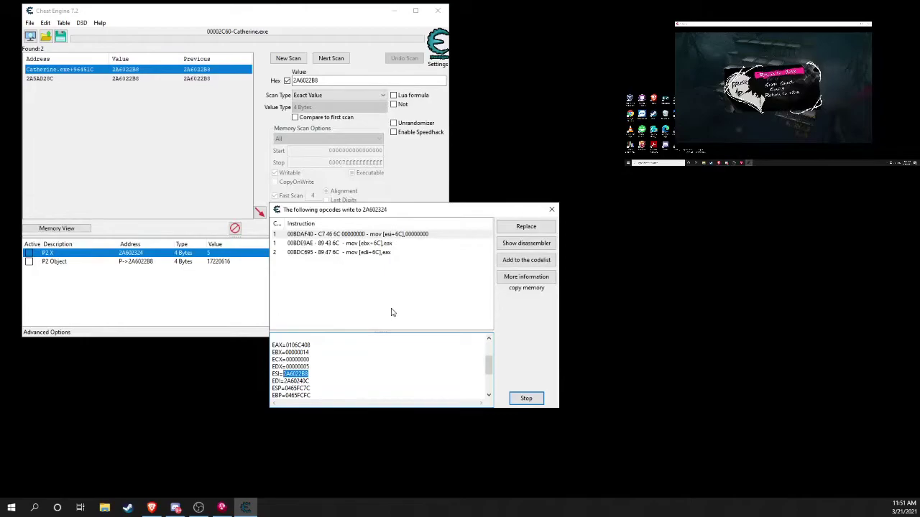
{"action": "left_click", "coordinate": [360, 253]}
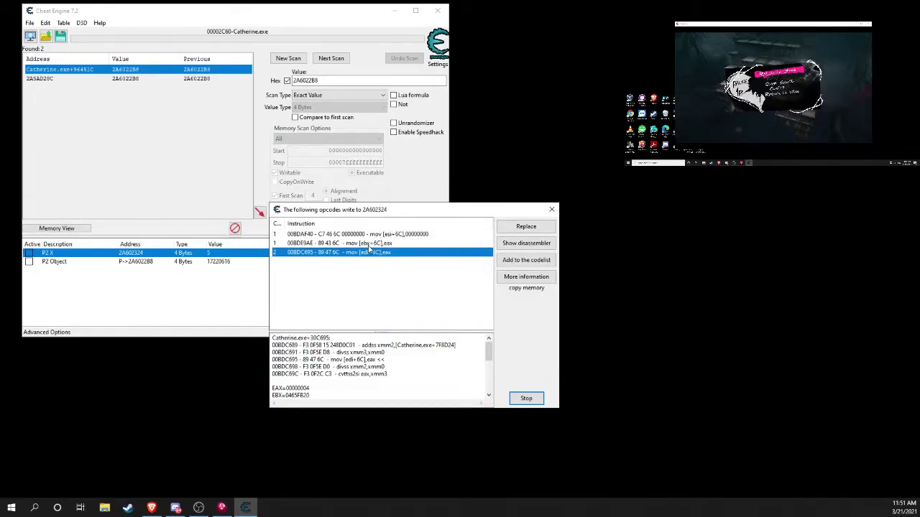
Step: Start a manual pointer entry with base address Catherine.exe+96451C and offset 6C
{"action": "left_click", "coordinate": [102, 269]}
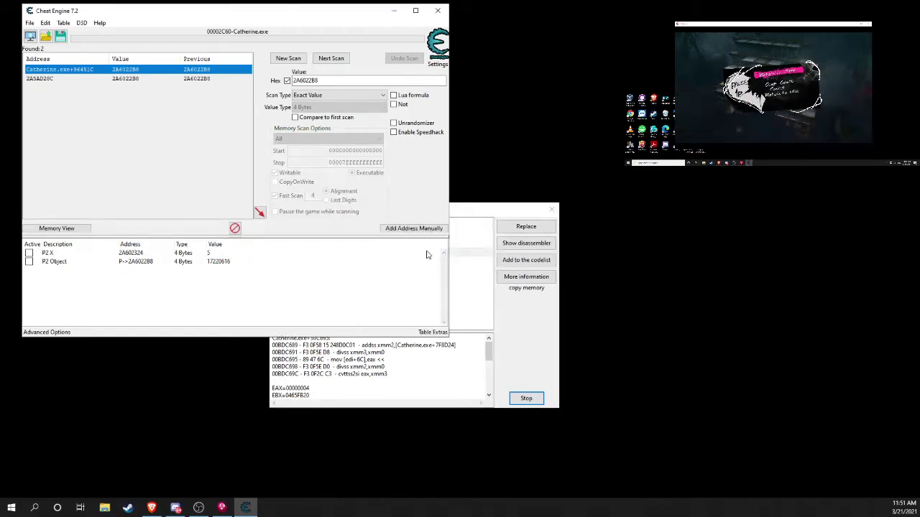
{"action": "left_click", "coordinate": [412, 228]}
{"action": "left_click", "coordinate": [208, 185]}
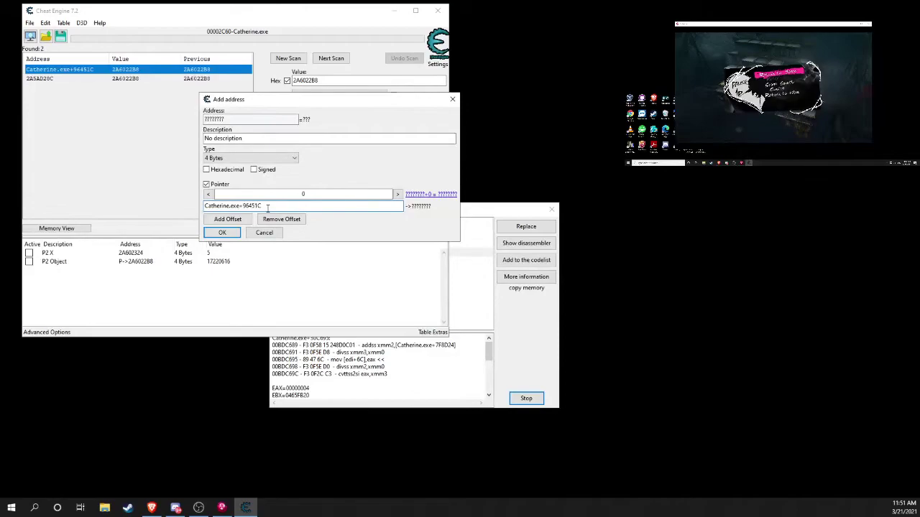
{"action": "left_click", "coordinate": [329, 195]}
{"action": "key", "text": "BackSpace"}
{"action": "type", "text": "6C"}
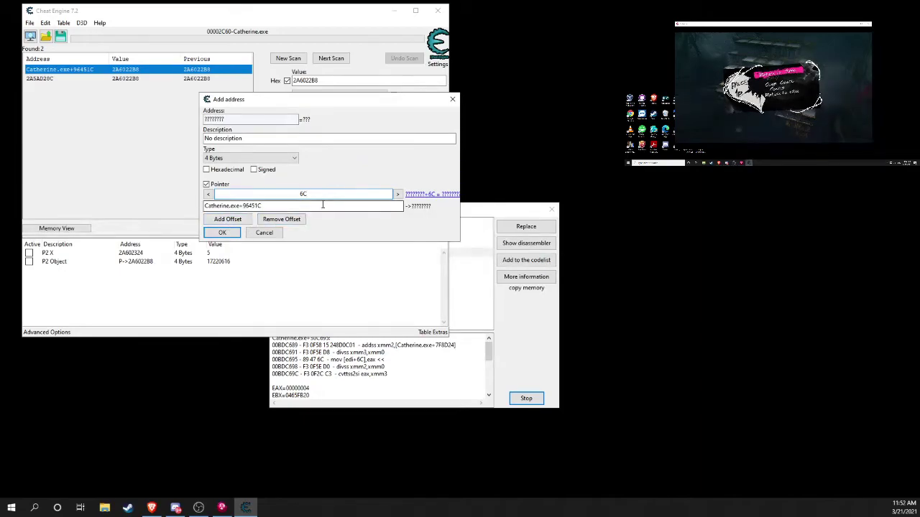
{"action": "left_click", "coordinate": [273, 208]}
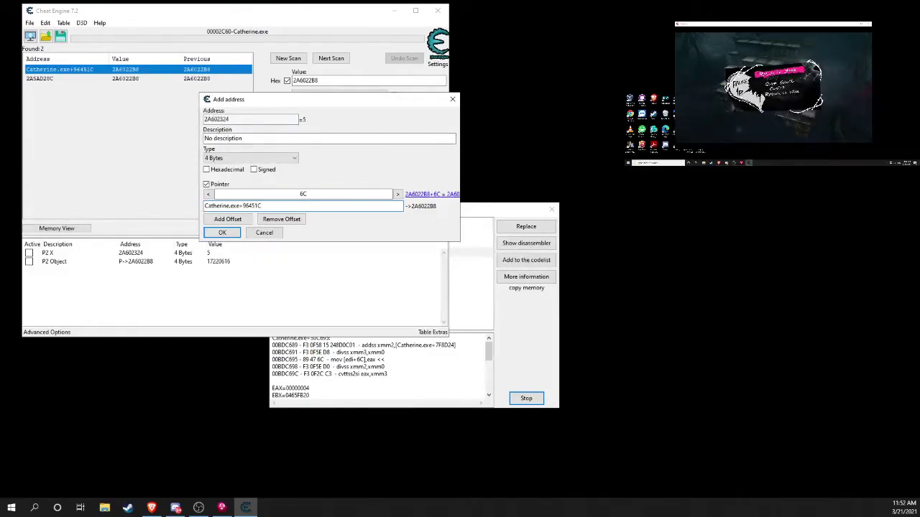
Step: Check the pointer's resolved address, keep its type as 4 Bytes, and add it to the address list
{"action": "left_click", "coordinate": [287, 117]}
{"action": "double_click", "coordinate": [285, 118]}
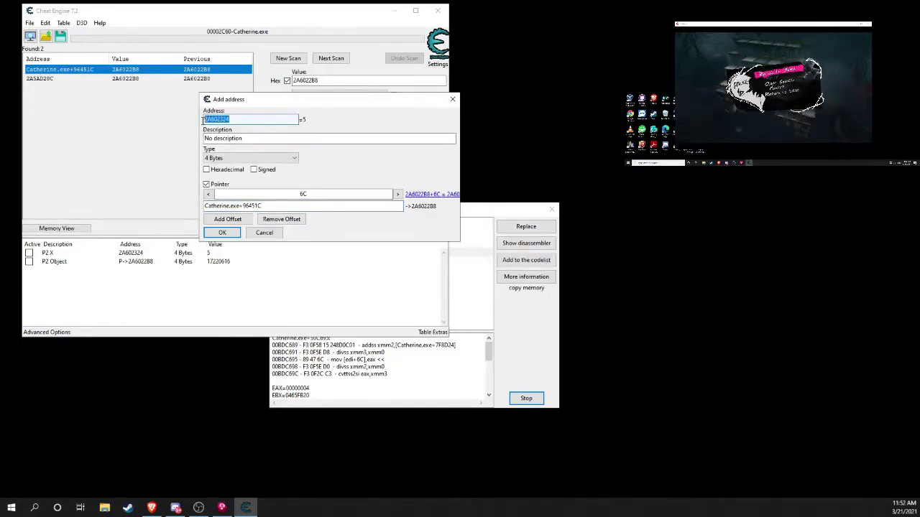
{"action": "left_click", "coordinate": [295, 120]}
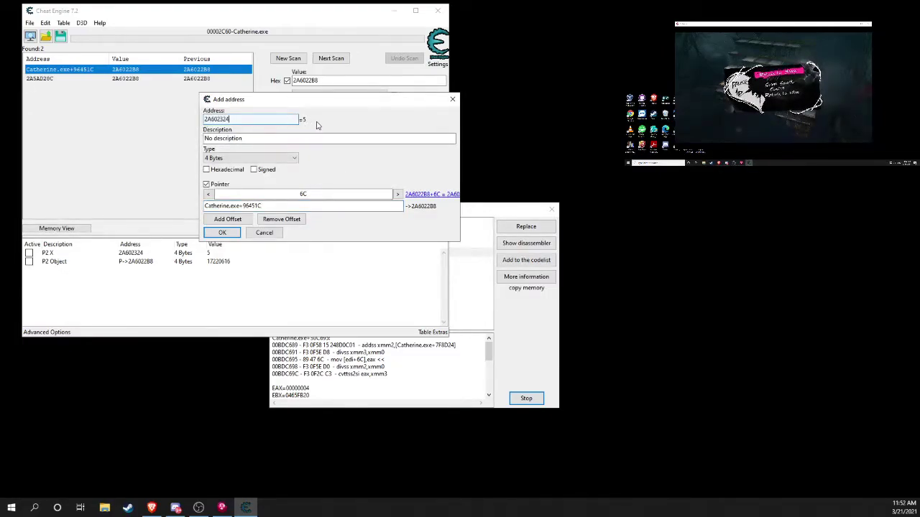
{"action": "left_click", "coordinate": [237, 158]}
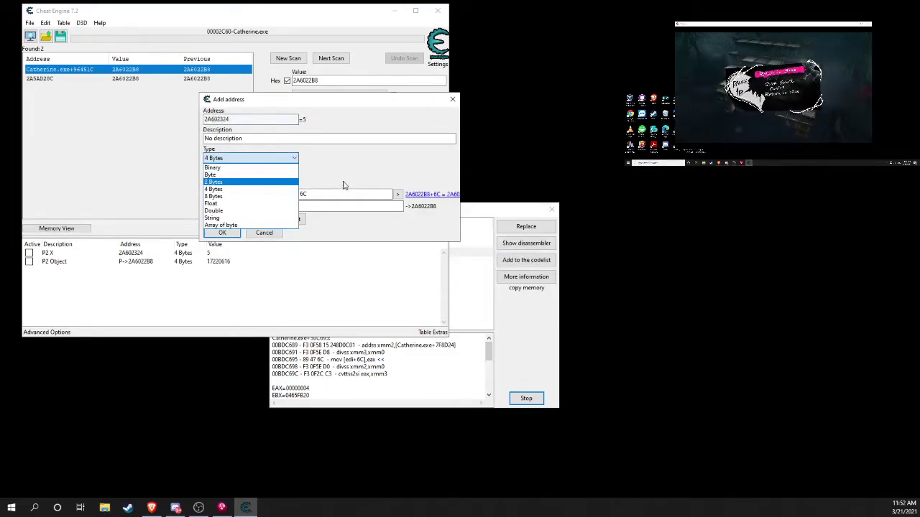
{"action": "left_click", "coordinate": [367, 178]}
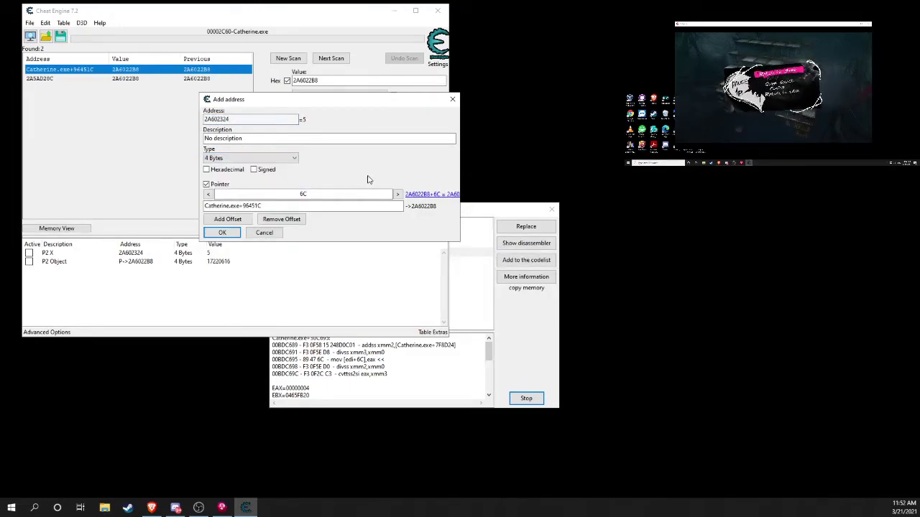
{"action": "left_click", "coordinate": [229, 232]}
{"action": "left_click", "coordinate": [214, 263]}
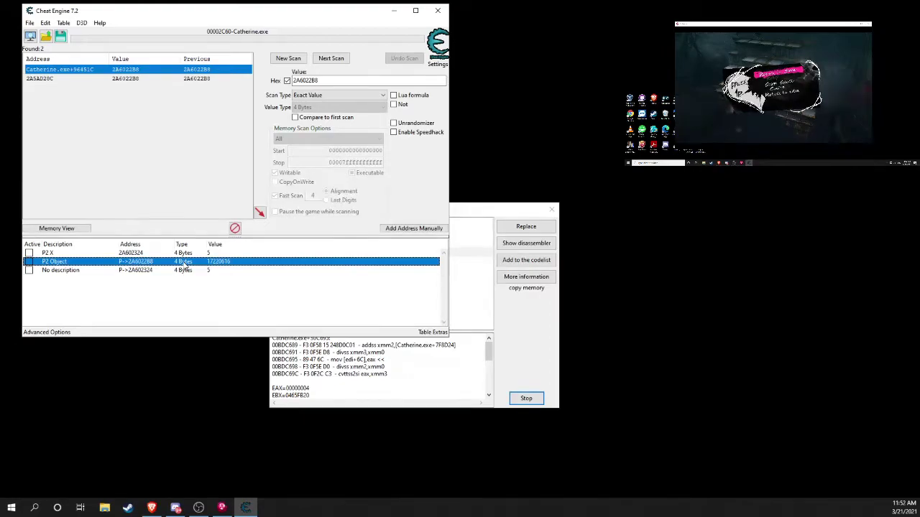
{"action": "double_click", "coordinate": [185, 267]}
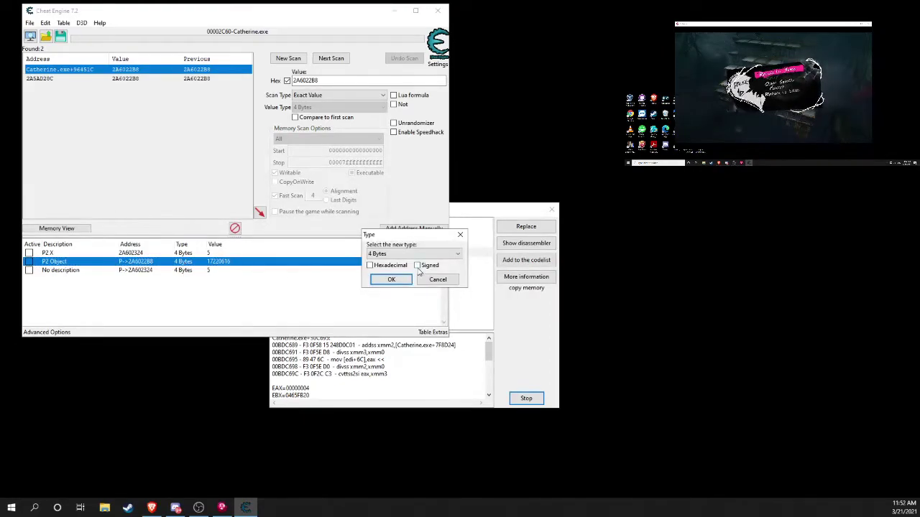
{"action": "left_click", "coordinate": [436, 281]}
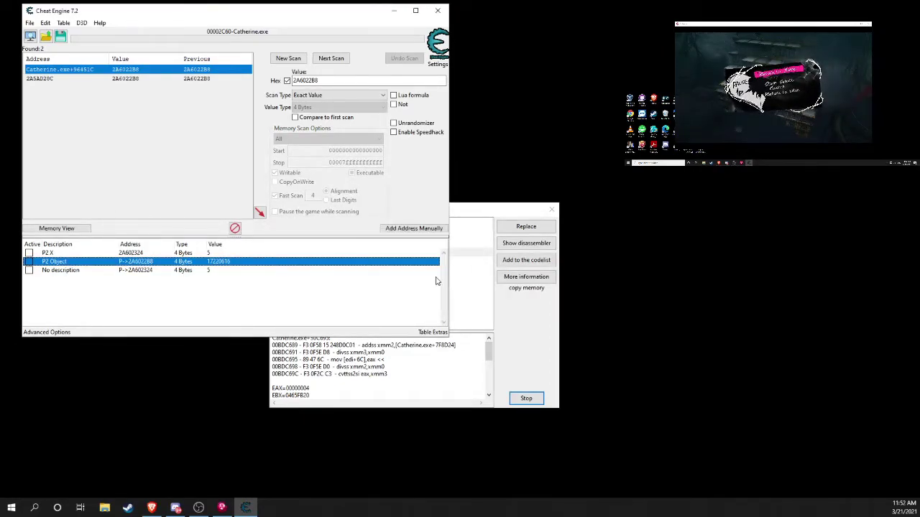
{"action": "double_click", "coordinate": [216, 261]}
{"action": "left_click", "coordinate": [557, 276]}
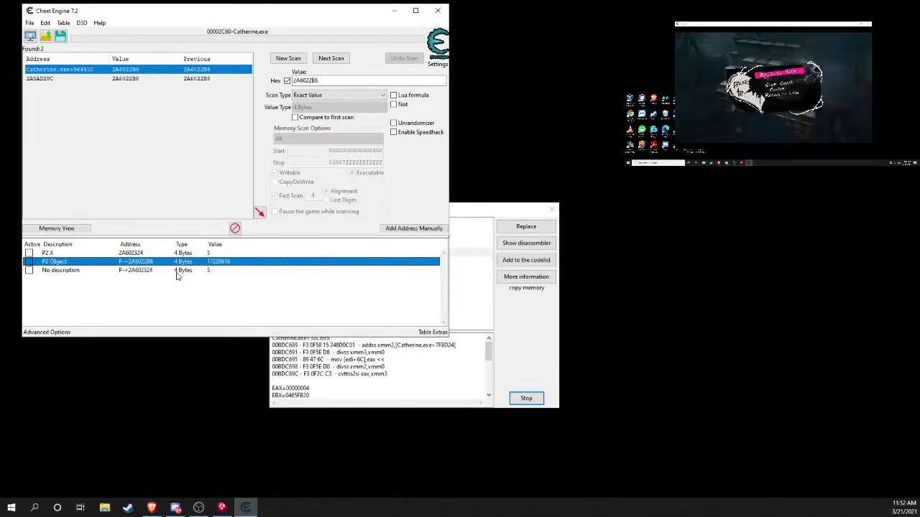
Step: Rename the newly added undescribed pointer entry as "P2 X Pointer"
{"action": "left_click", "coordinate": [134, 271]}
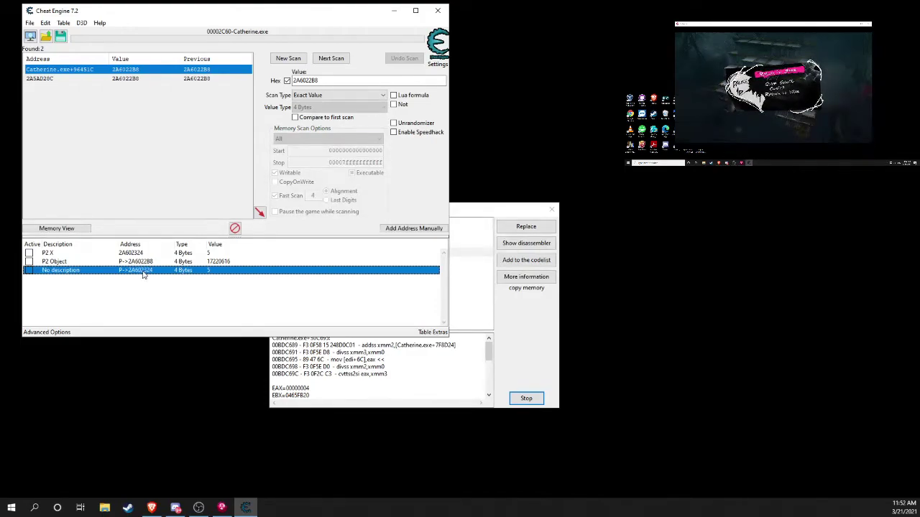
{"action": "double_click", "coordinate": [78, 272]}
{"action": "type", "text": "P2 X"}
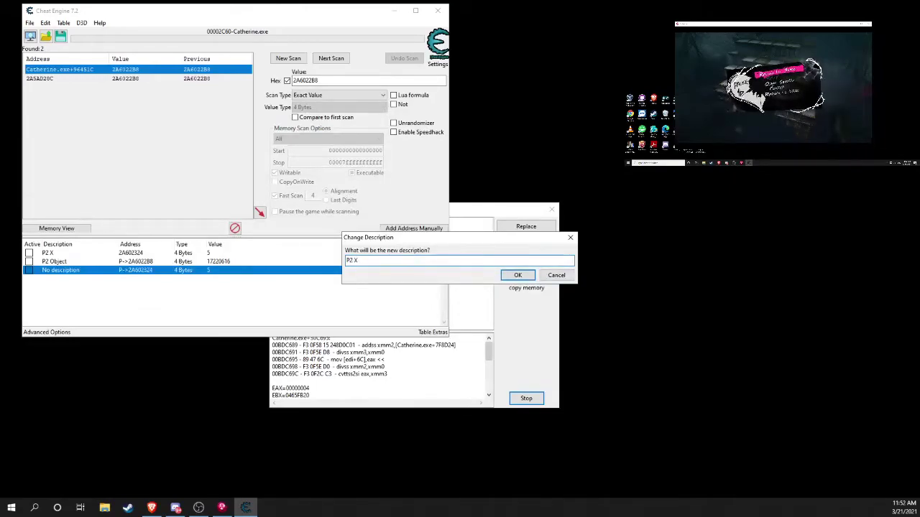
{"action": "type", "text": " Pointer"}
{"action": "key", "text": "Return"}
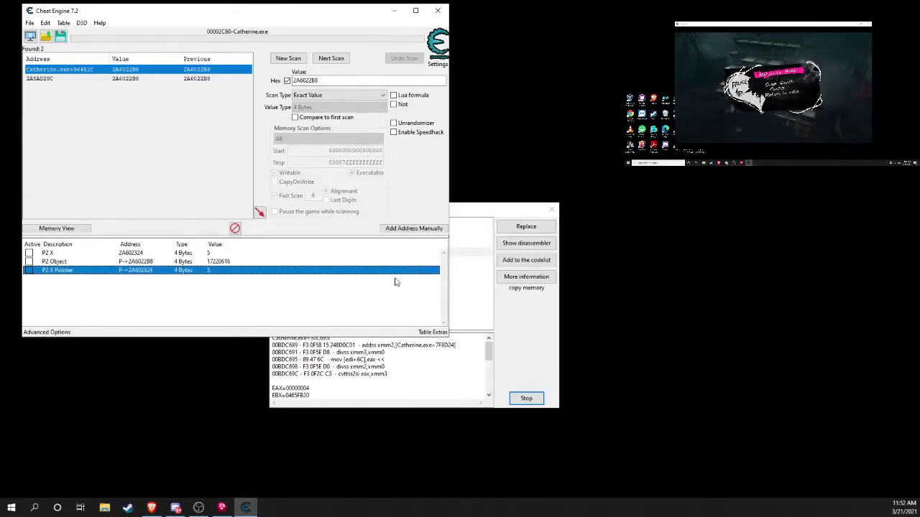
Step: Delete the old non-pointer P2 X entry from the address list
{"action": "left_click", "coordinate": [164, 295]}
{"action": "left_click", "coordinate": [142, 255]}
{"action": "key", "text": "Delete"}
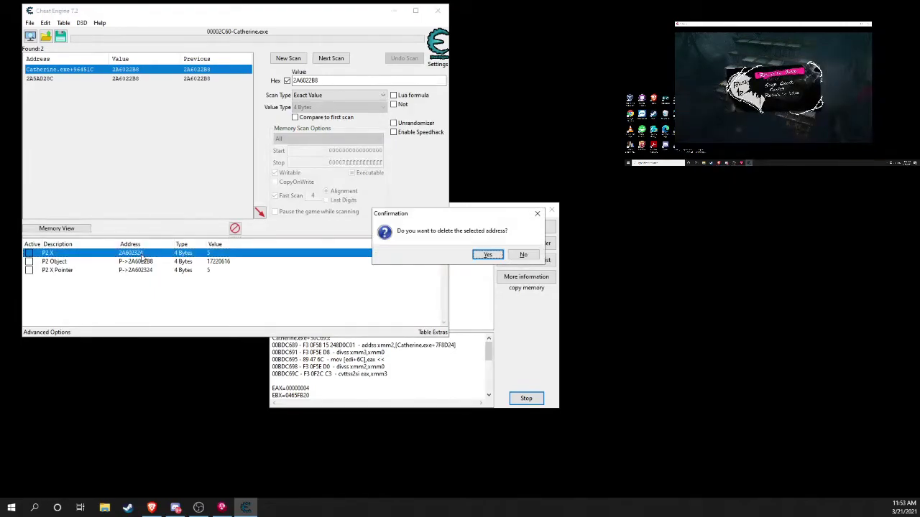
{"action": "key", "text": "Return"}
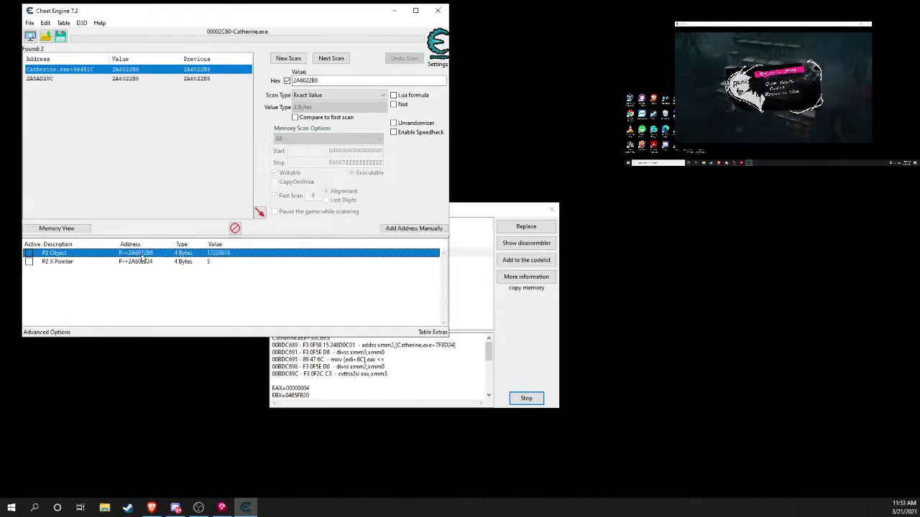
Step: Stop tracing the writes to 2A602324 and close the list of writing opcodes
{"action": "left_click", "coordinate": [505, 212]}
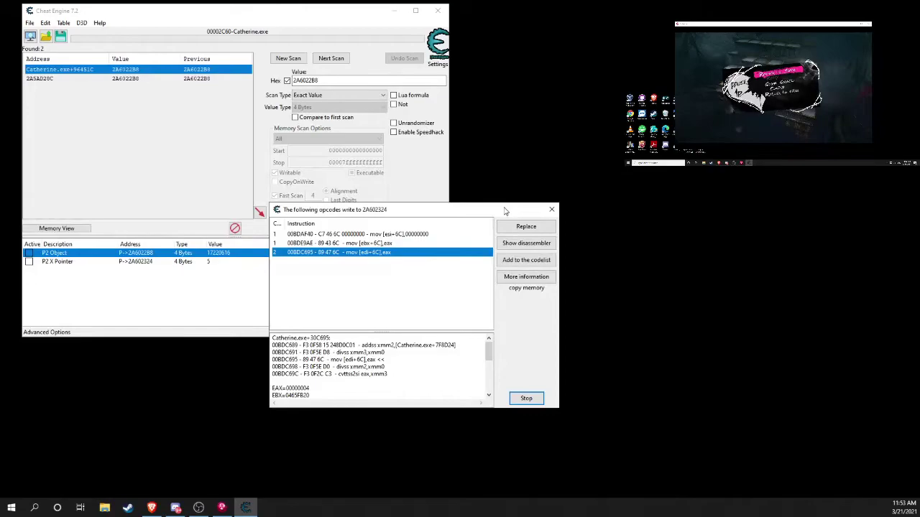
{"action": "left_click", "coordinate": [535, 399]}
{"action": "left_click", "coordinate": [551, 209]}
{"action": "left_click", "coordinate": [272, 290]}
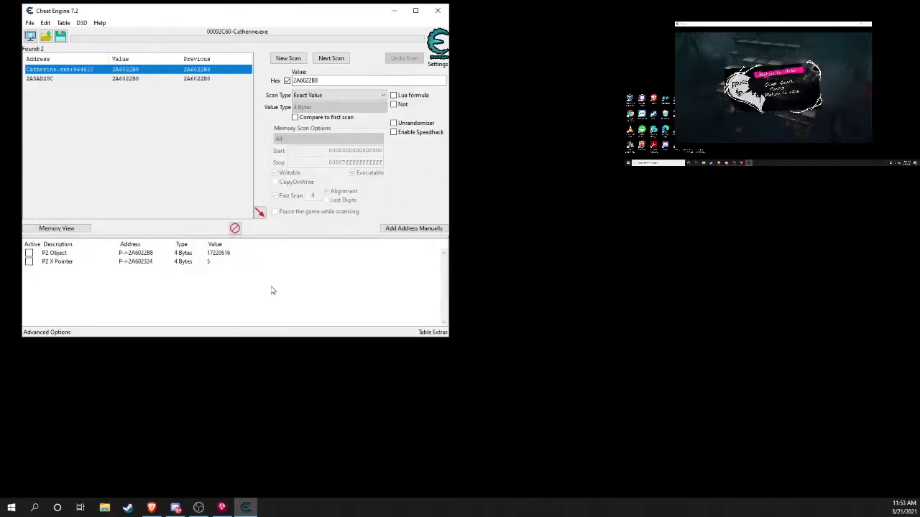
{"action": "left_click", "coordinate": [59, 262]}
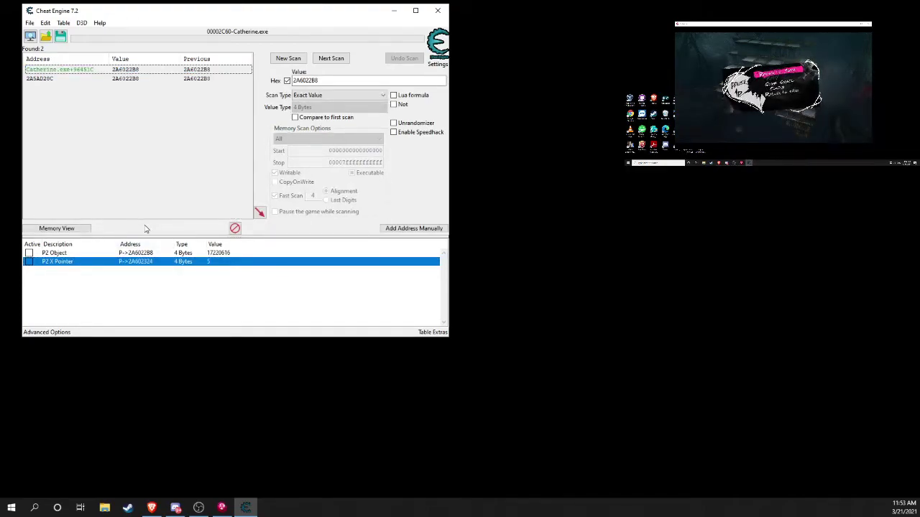
{"action": "left_click", "coordinate": [162, 255]}
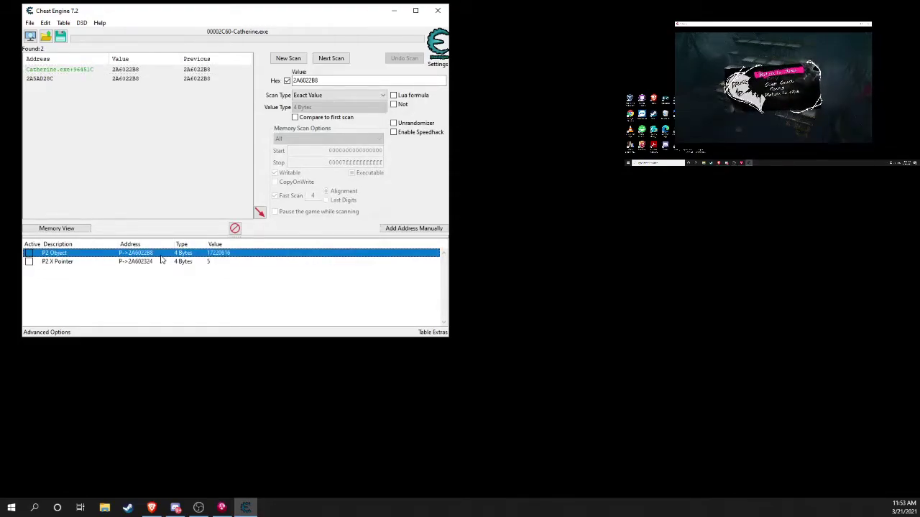
{"action": "left_click", "coordinate": [157, 267]}
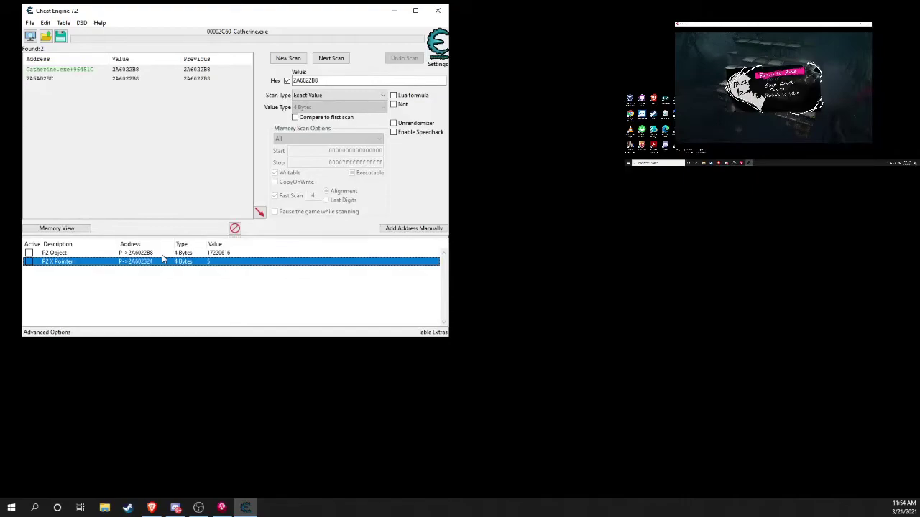
Step: Browse the memory region of the P2 Object entry in the Memory Viewer
{"action": "key", "text": "Up"}
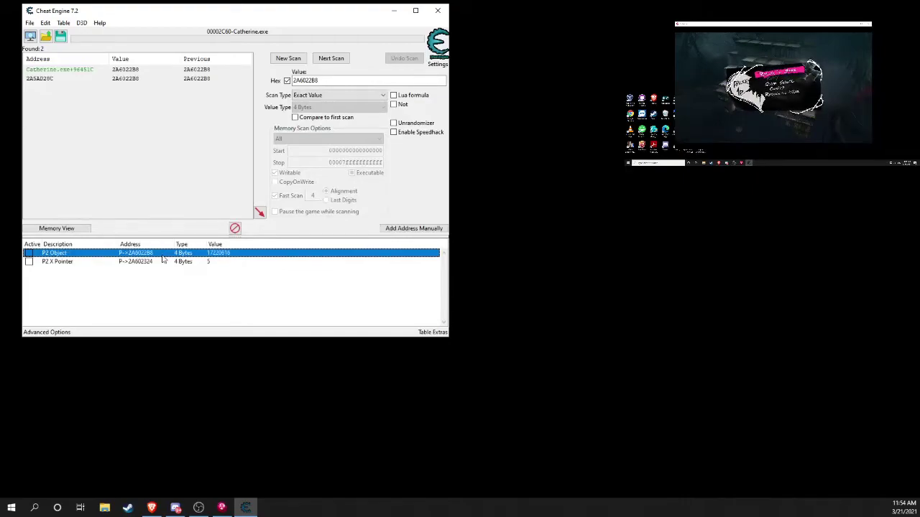
{"action": "right_click", "coordinate": [164, 257]}
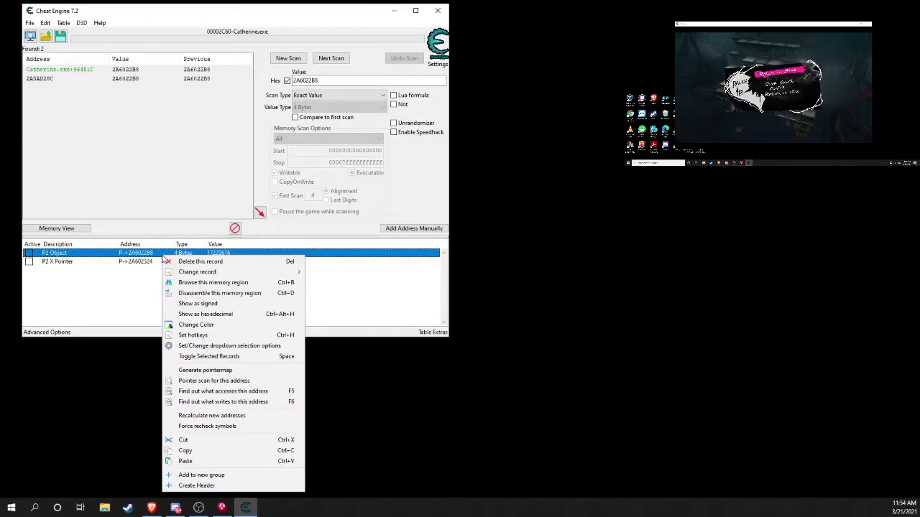
{"action": "left_click", "coordinate": [226, 283]}
{"action": "left_click_drag", "start_coordinate": [424, 106], "coordinate": [336, 121]}
Step: Examine the call and jmp instructions and the code before them in the disassembly
{"action": "left_click", "coordinate": [241, 179]}
{"action": "left_click", "coordinate": [238, 170]}
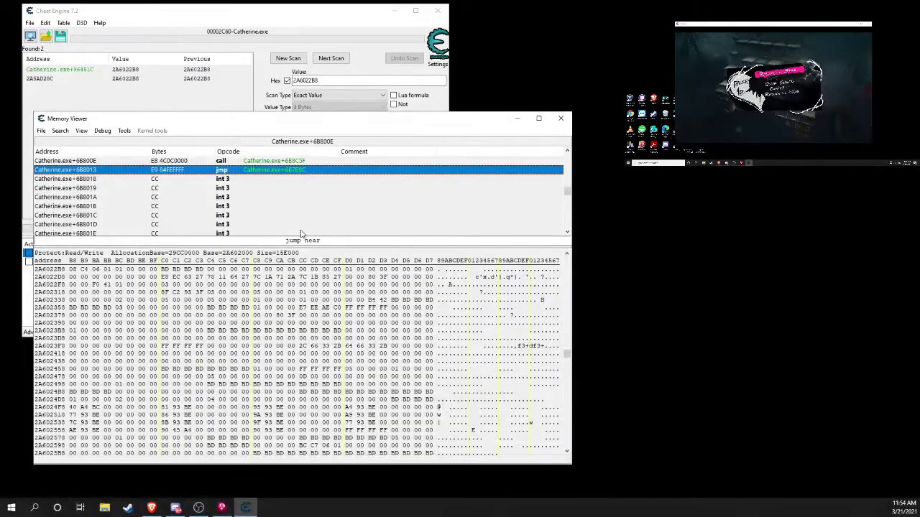
{"action": "left_click", "coordinate": [282, 161]}
{"action": "left_click", "coordinate": [270, 171]}
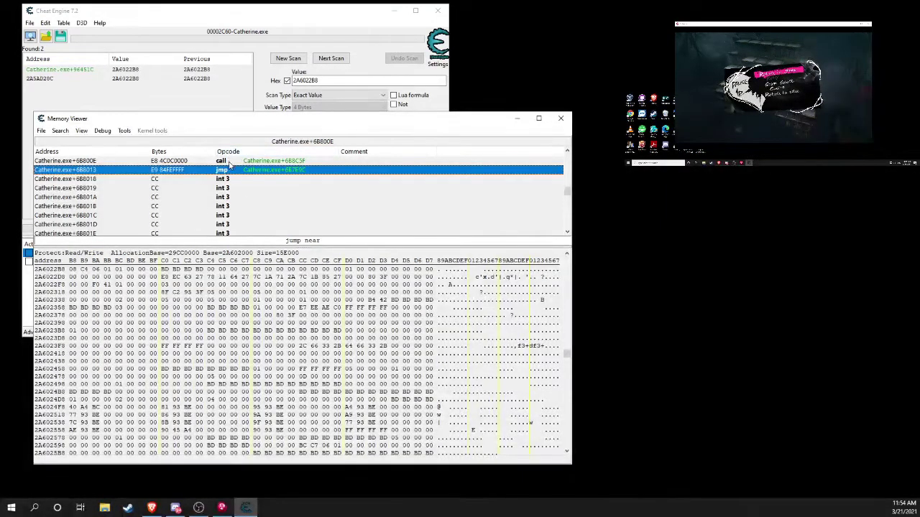
{"action": "scroll", "coordinate": [270, 179], "scroll_direction": "up", "scroll_amount": 2}
{"action": "scroll", "coordinate": [268, 203], "scroll_direction": "up", "scroll_amount": 4}
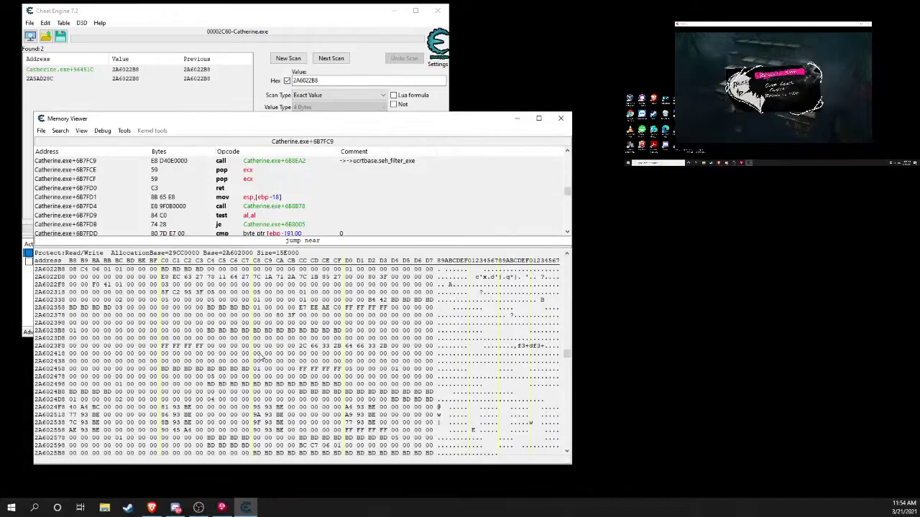
Step: Compare the P2 Object and P2 X Pointer entries with the object's memory region
{"action": "left_click", "coordinate": [344, 25]}
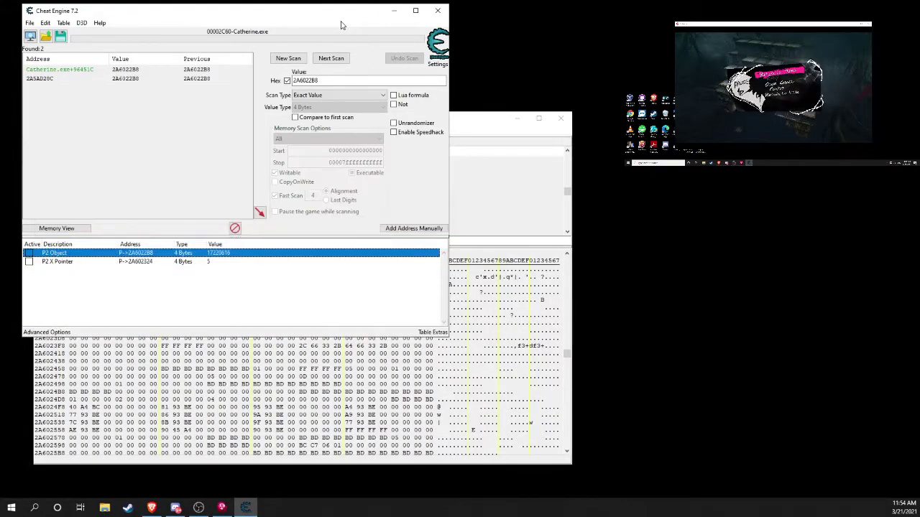
{"action": "left_click", "coordinate": [143, 263]}
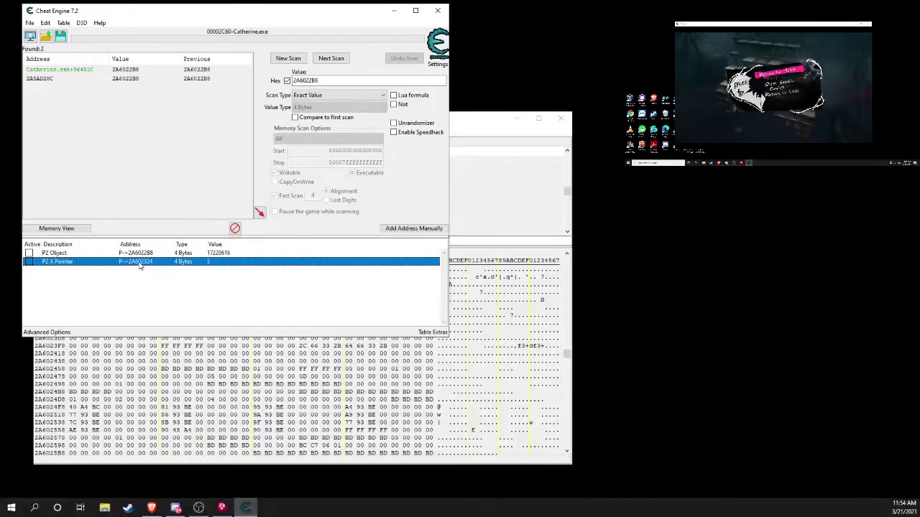
{"action": "left_click", "coordinate": [141, 354]}
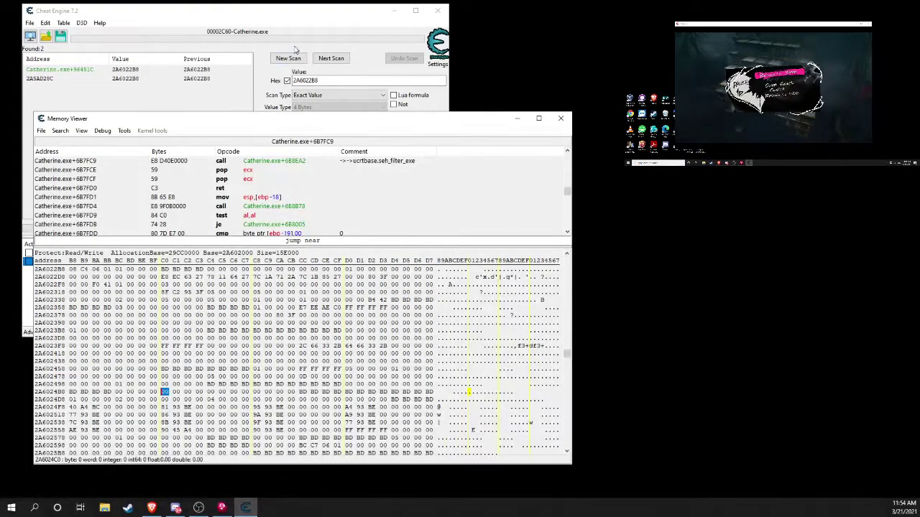
{"action": "left_click", "coordinate": [306, 24]}
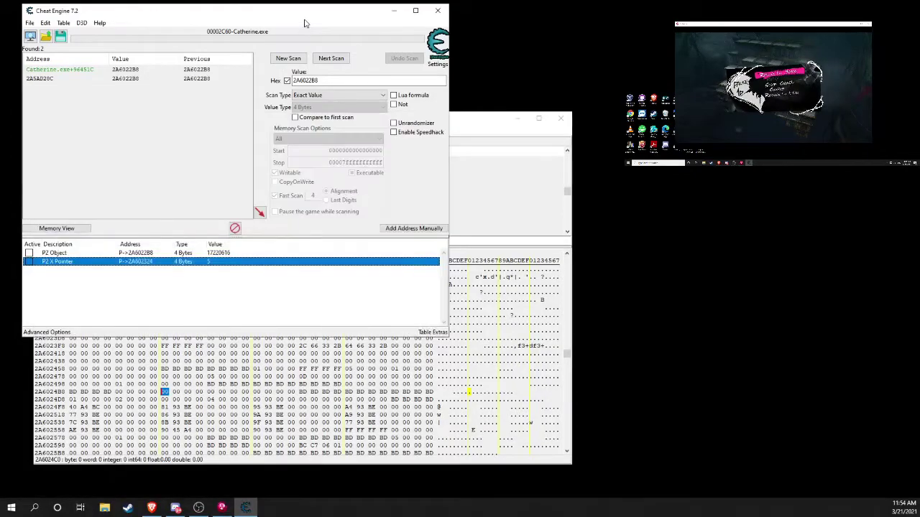
{"action": "left_click", "coordinate": [61, 255]}
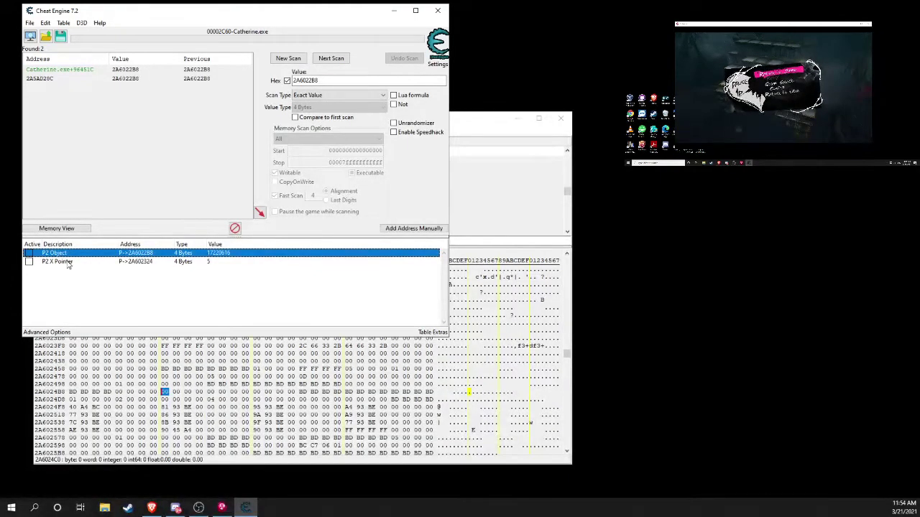
{"action": "left_click", "coordinate": [68, 286]}
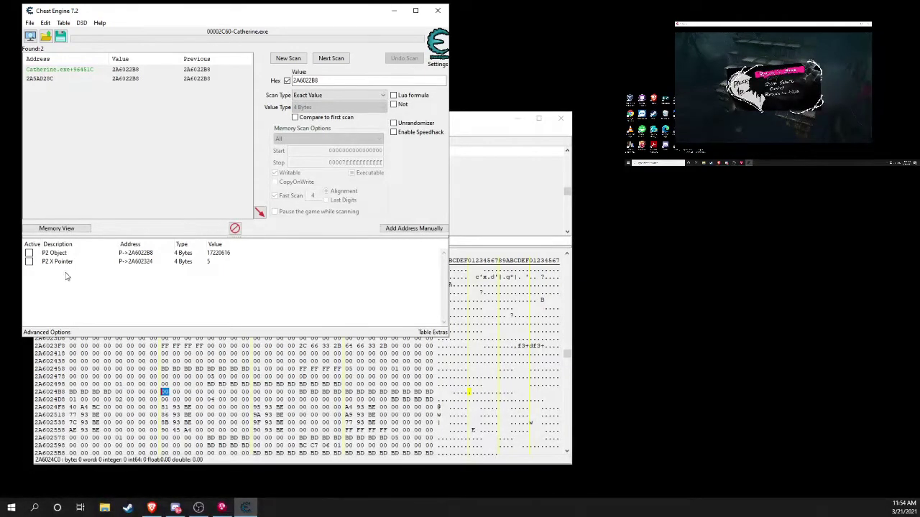
{"action": "left_click", "coordinate": [66, 257]}
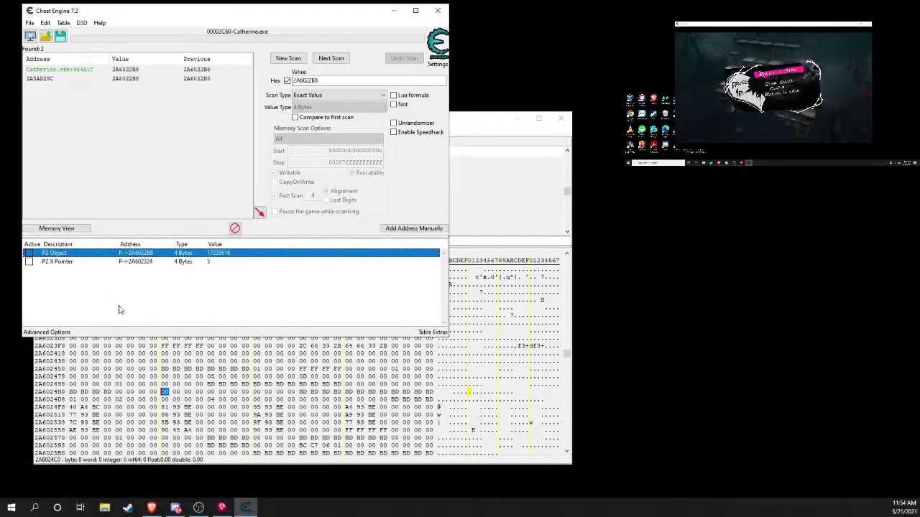
Step: Bring the Memory Viewer forward, resume the game briefly to watch which bytes of the P2 object change, and pause it again
{"action": "left_click", "coordinate": [477, 126]}
{"action": "left_click_drag", "start_coordinate": [463, 125], "coordinate": [465, 70]}
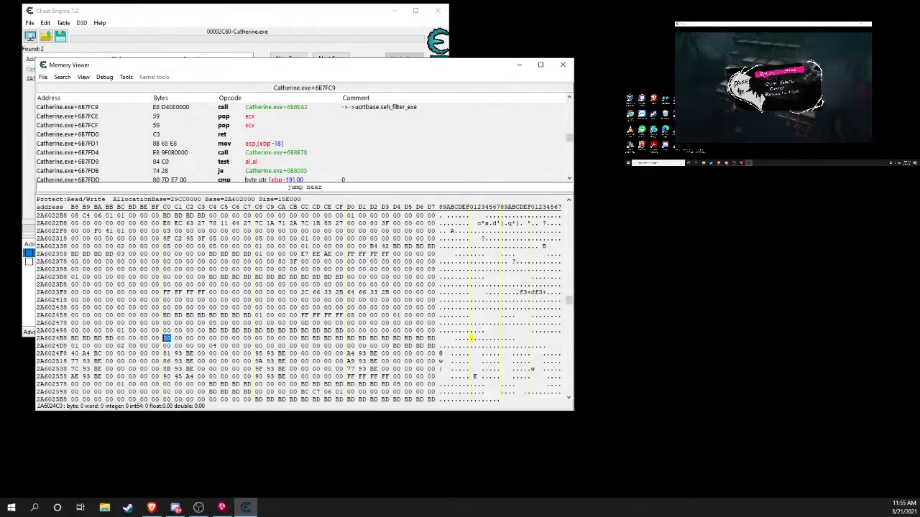
{"action": "left_click", "coordinate": [747, 87]}
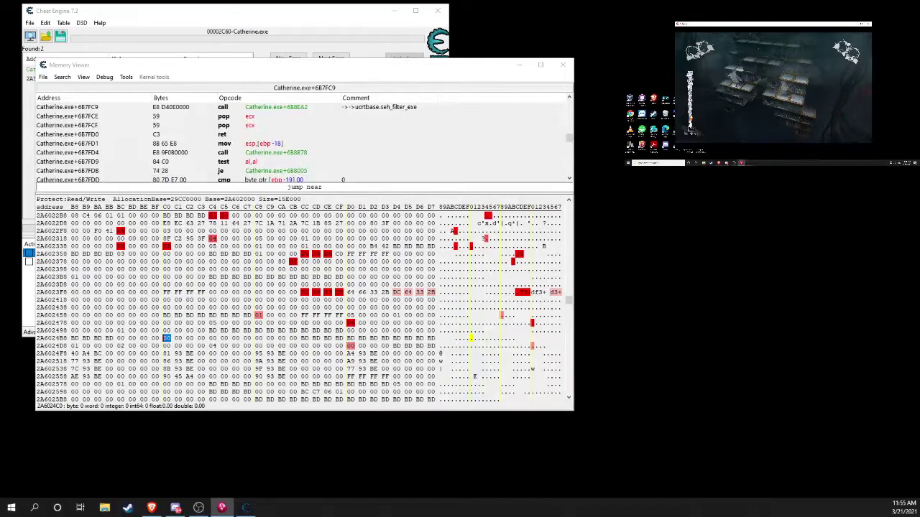
{"action": "key", "text": "Escape"}
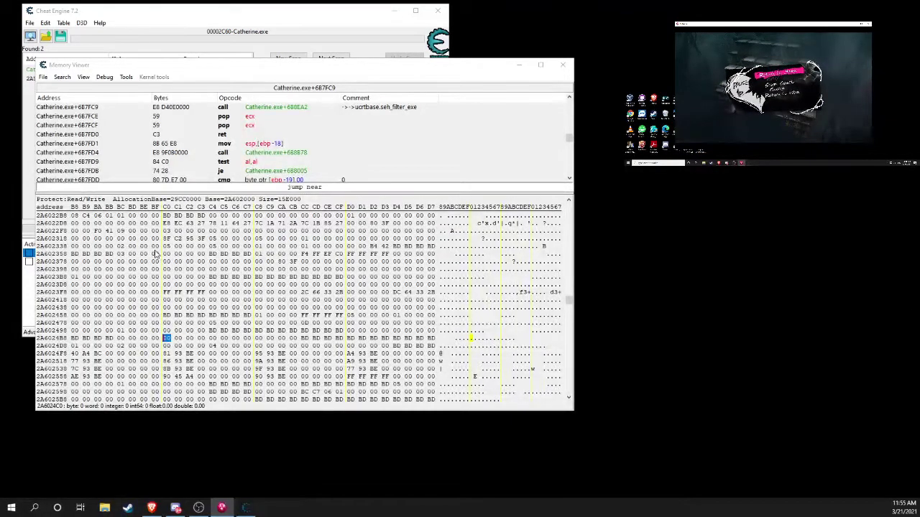
Step: Inspect the values stored at 2A602340 and 2A602344 in the P2 object's memory
{"action": "left_click", "coordinate": [166, 247]}
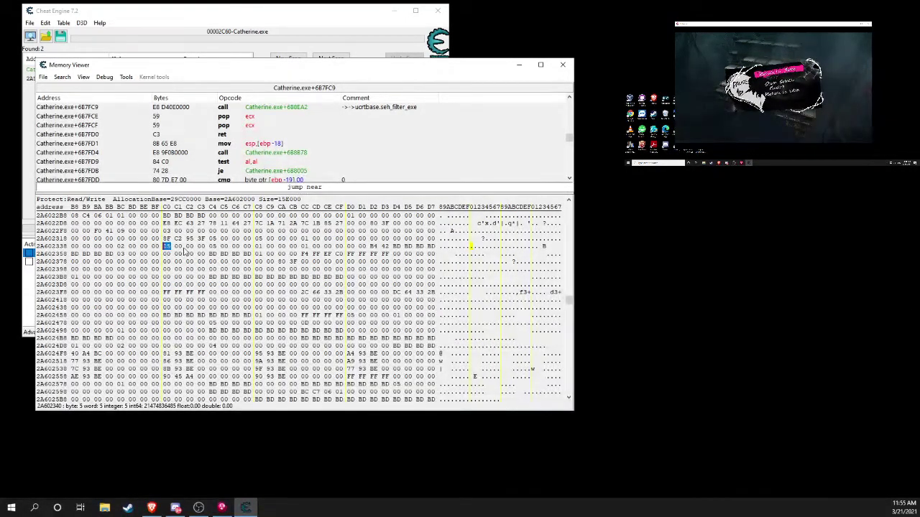
{"action": "left_click", "coordinate": [212, 247]}
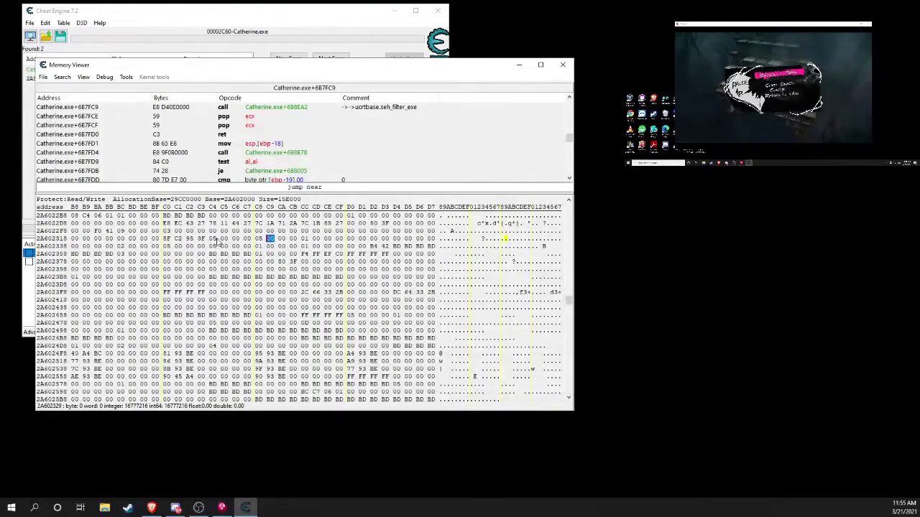
{"action": "left_click", "coordinate": [212, 254]}
{"action": "left_click", "coordinate": [212, 247]}
Step: Move player 2 in the game, pausing and resuming it to compare the object's changing bytes in the Memory Viewer
{"action": "left_click", "coordinate": [774, 80]}
{"action": "key", "text": "Left"}
{"action": "key", "text": "Escape"}
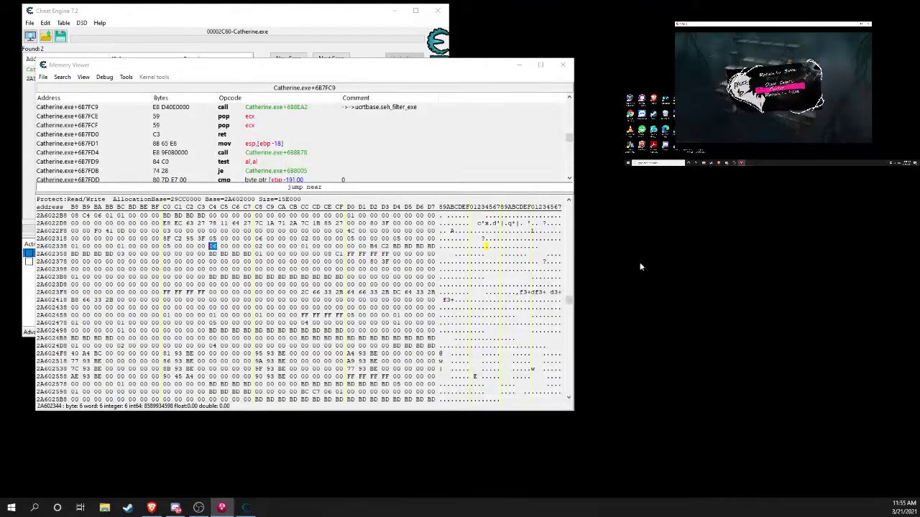
{"action": "key", "text": "Escape"}
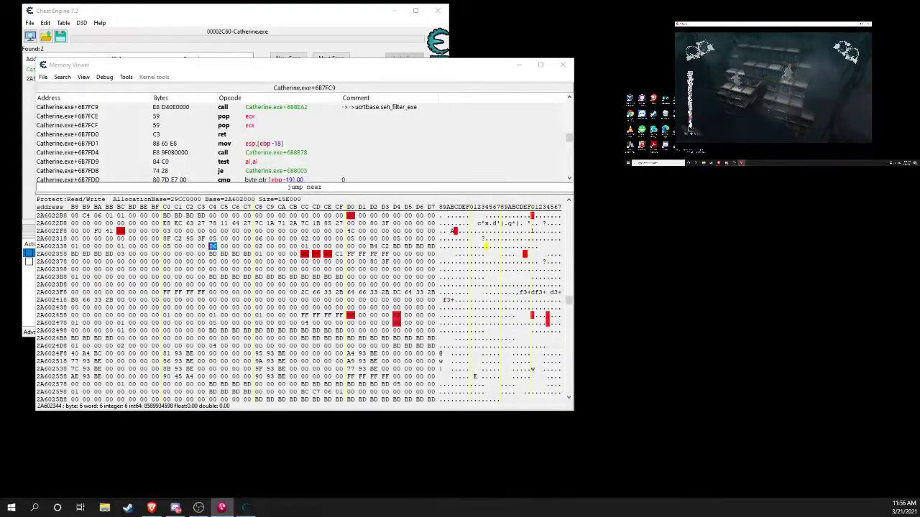
Step: Move the character up and down in the Catherine game, watch the bytes around 2A602344 in the memory viewer, and pause the game
{"action": "key", "text": "Up"}
{"action": "key", "text": "Down"}
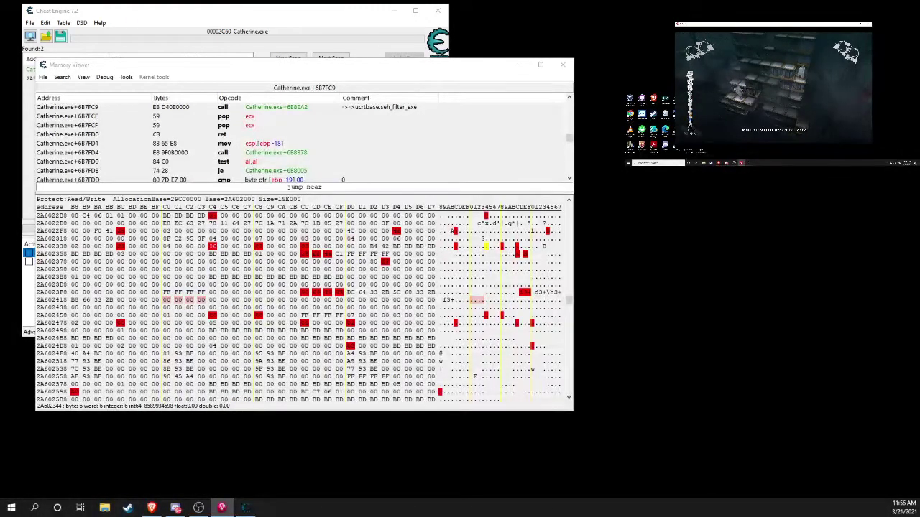
{"action": "key", "text": "Up"}
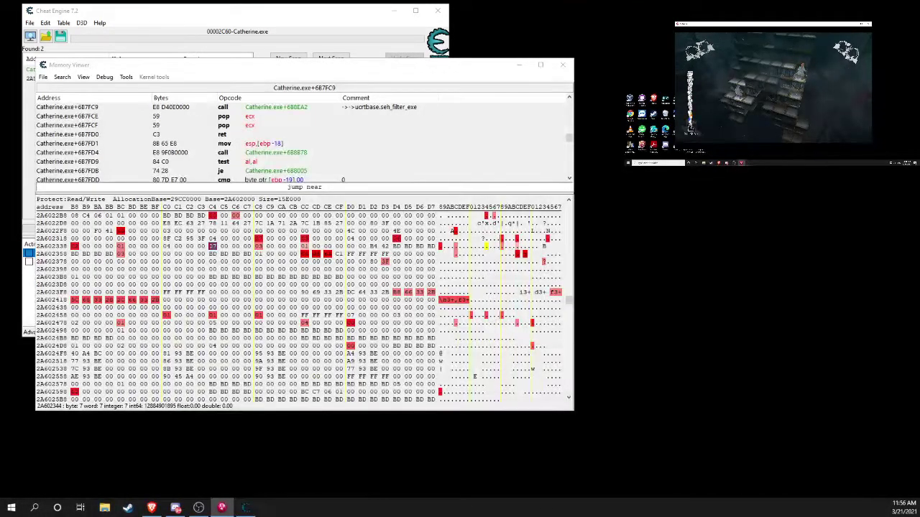
{"action": "key", "text": "Down"}
{"action": "key", "text": "Up"}
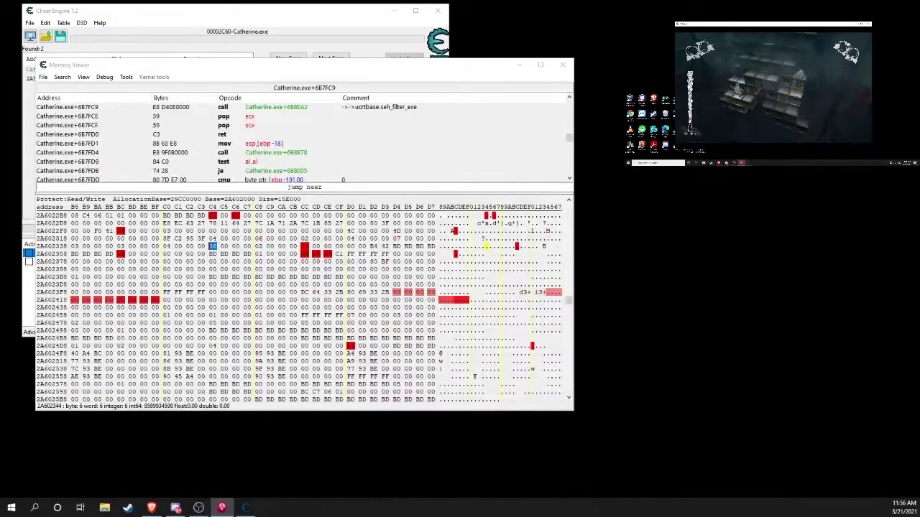
{"action": "key", "text": "Down"}
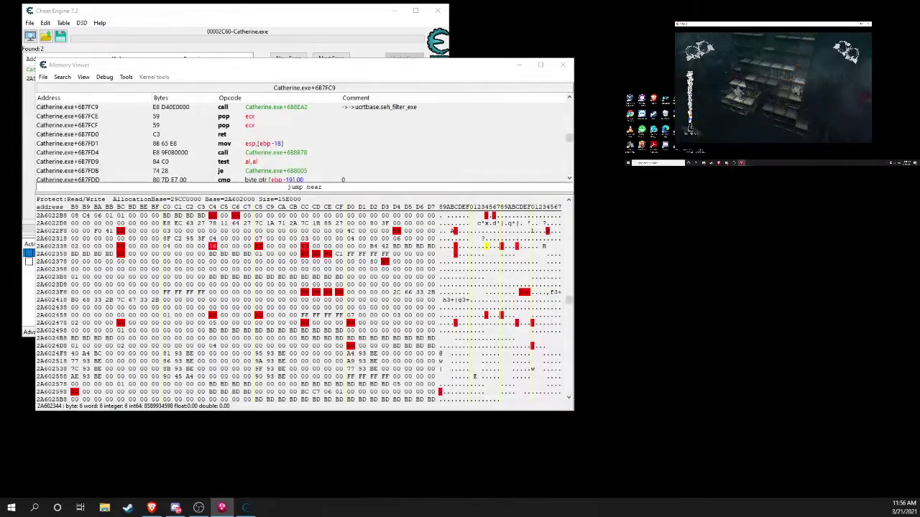
{"action": "key", "text": "Up"}
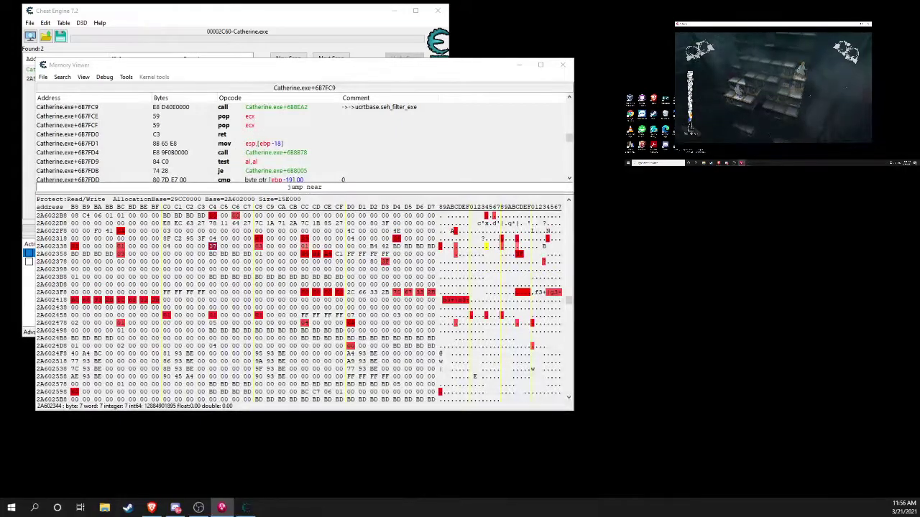
{"action": "key", "text": "Escape"}
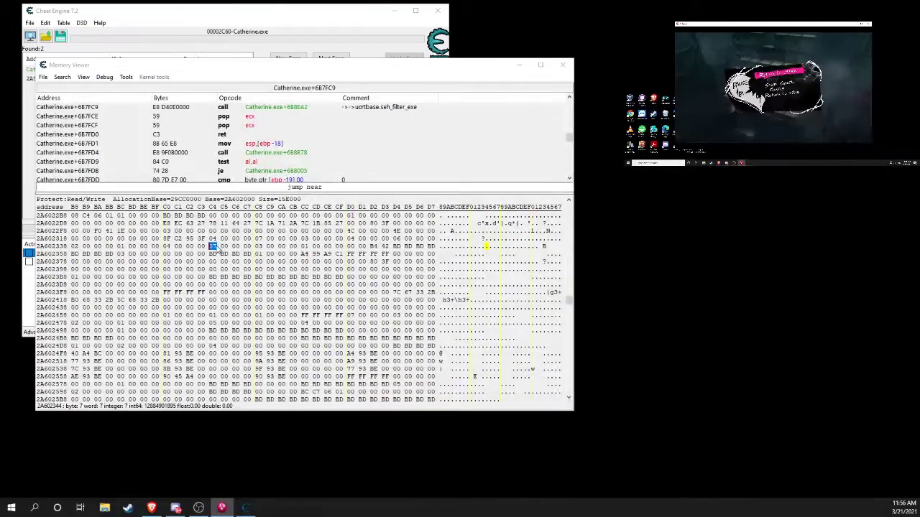
Step: Add the bytes at 2A602344, 2A602328 and 2A602334 from the hex view to the address list as Byte entries
{"action": "right_click", "coordinate": [214, 247]}
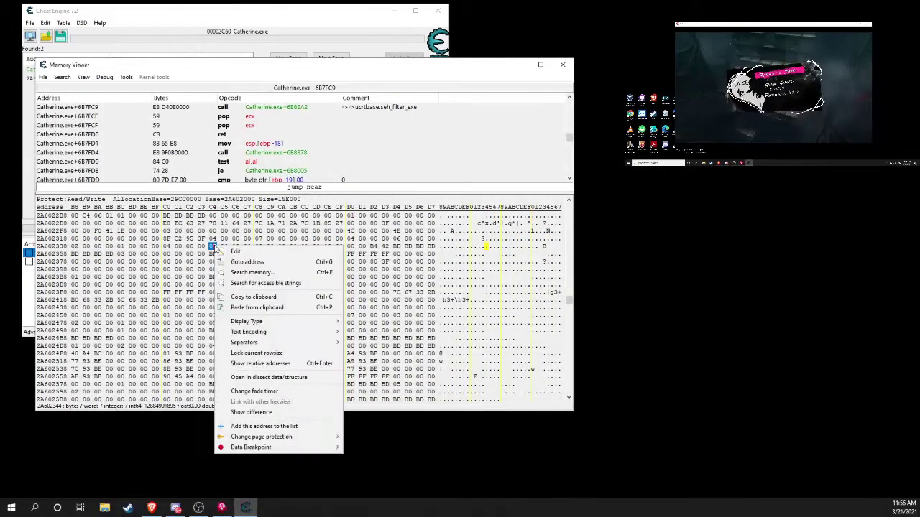
{"action": "left_click", "coordinate": [280, 428]}
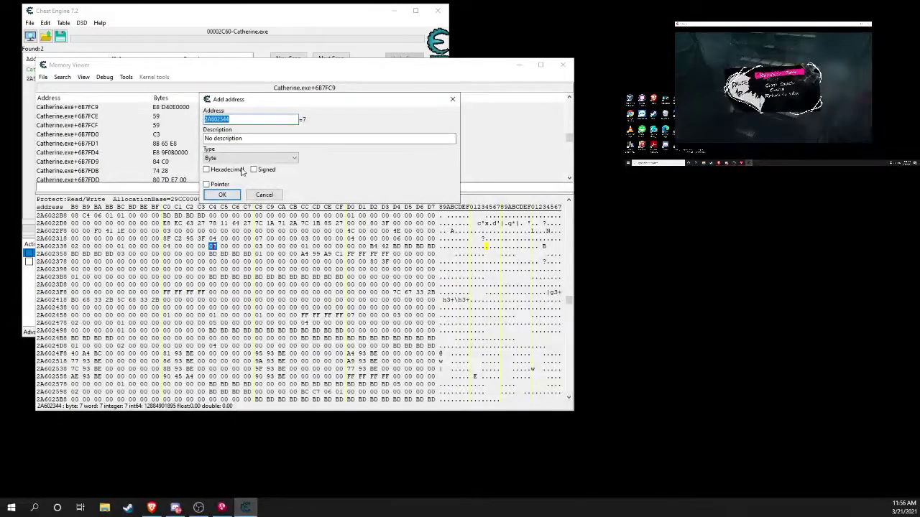
{"action": "left_click", "coordinate": [233, 195]}
{"action": "right_click", "coordinate": [258, 238]}
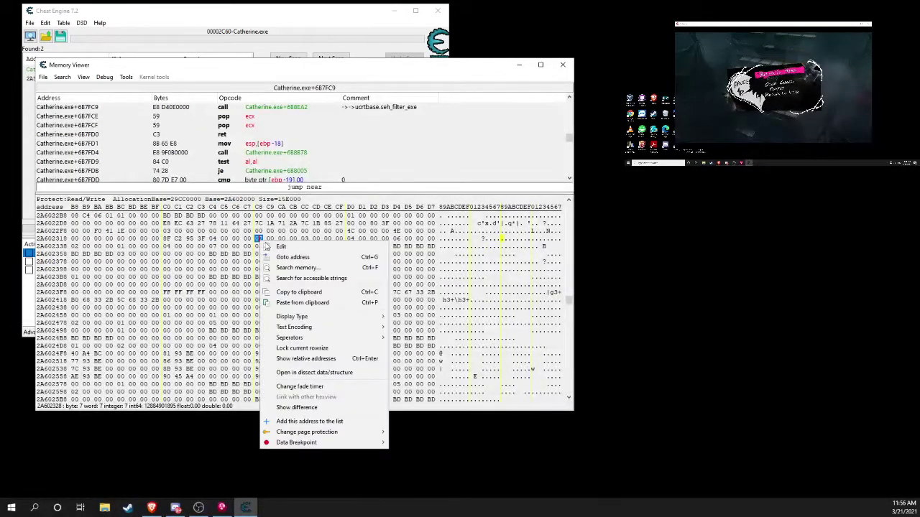
{"action": "left_click", "coordinate": [323, 423]}
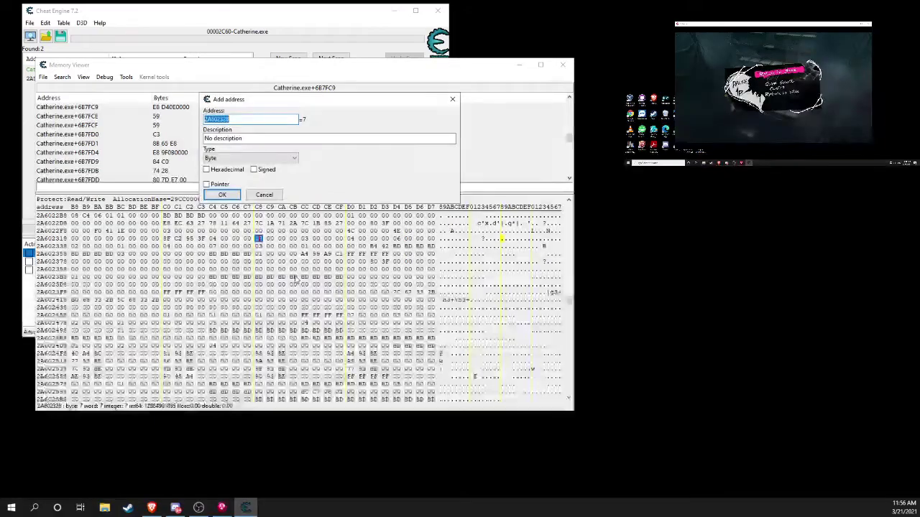
{"action": "left_click", "coordinate": [223, 197]}
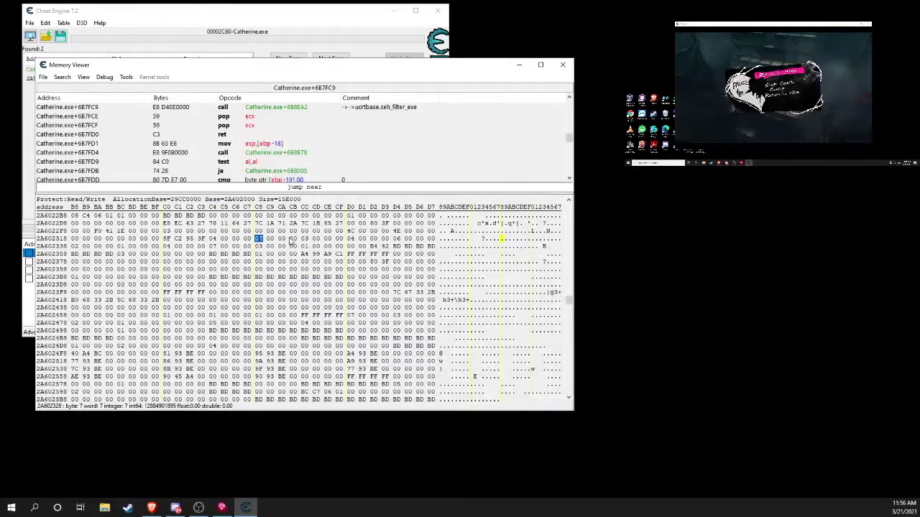
{"action": "right_click", "coordinate": [399, 239]}
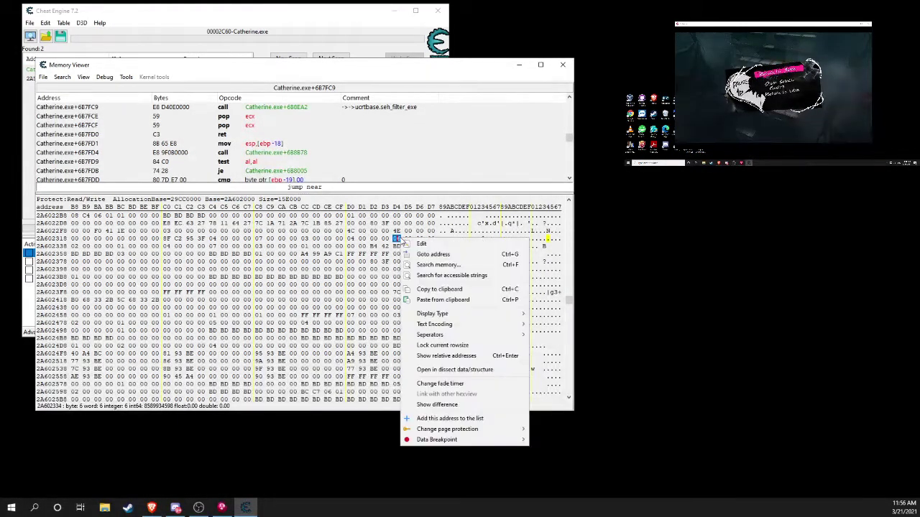
{"action": "left_click", "coordinate": [432, 418]}
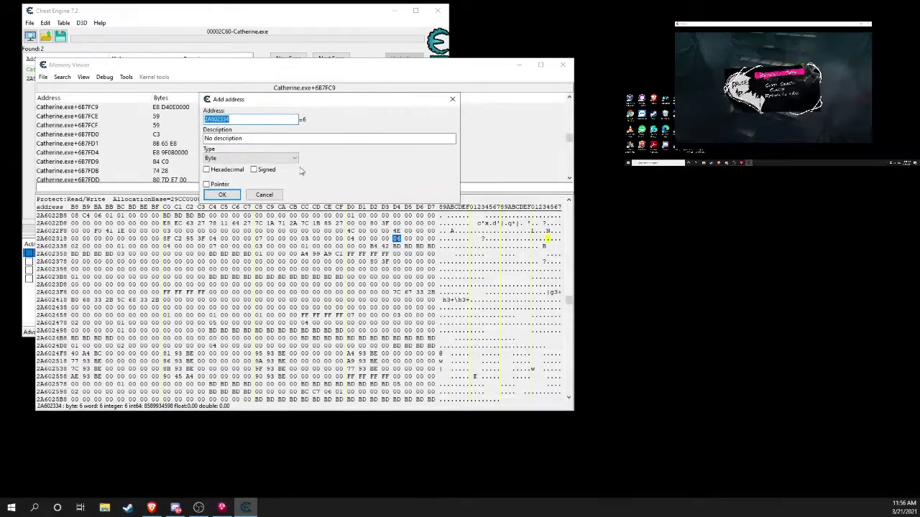
{"action": "left_click", "coordinate": [223, 196]}
Step: Compare the addresses and values of the three new byte entries in Cheat Engine's address list
{"action": "left_click", "coordinate": [192, 57]}
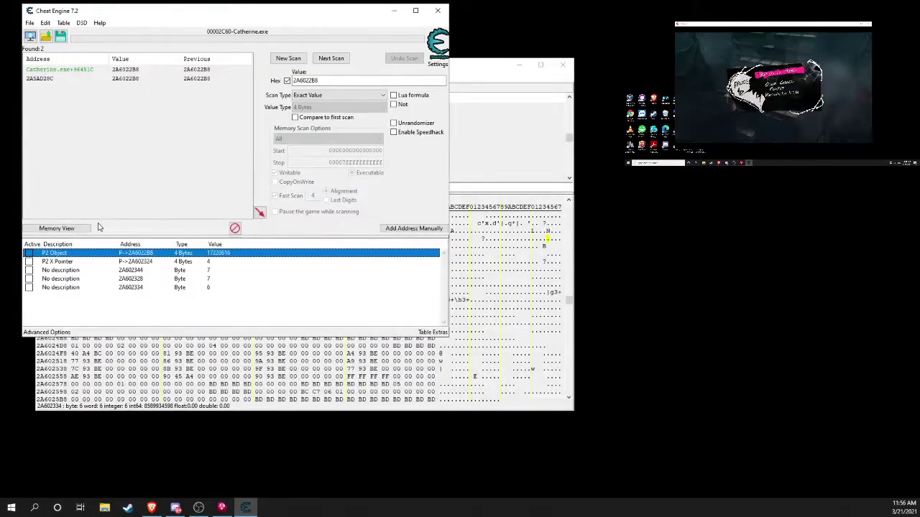
{"action": "left_click", "coordinate": [129, 279]}
{"action": "left_click", "coordinate": [130, 286]}
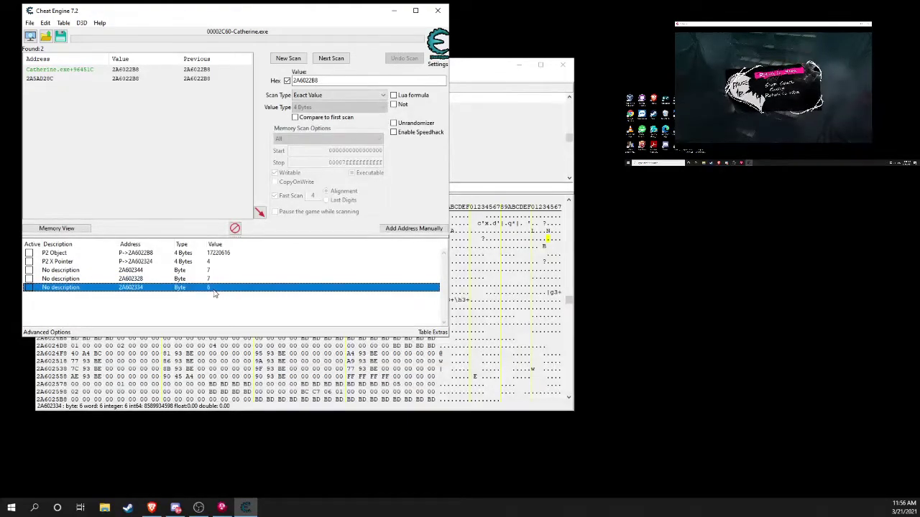
{"action": "left_click", "coordinate": [136, 280]}
{"action": "left_click", "coordinate": [140, 288]}
{"action": "left_click", "coordinate": [47, 271]}
{"action": "left_click", "coordinate": [49, 279]}
{"action": "left_click", "coordinate": [55, 272]}
{"action": "left_click", "coordinate": [56, 280]}
{"action": "left_click", "coordinate": [61, 271]}
{"action": "left_click", "coordinate": [60, 280]}
{"action": "left_click", "coordinate": [61, 272]}
{"action": "left_click", "coordinate": [60, 280]}
{"action": "left_click", "coordinate": [61, 272]}
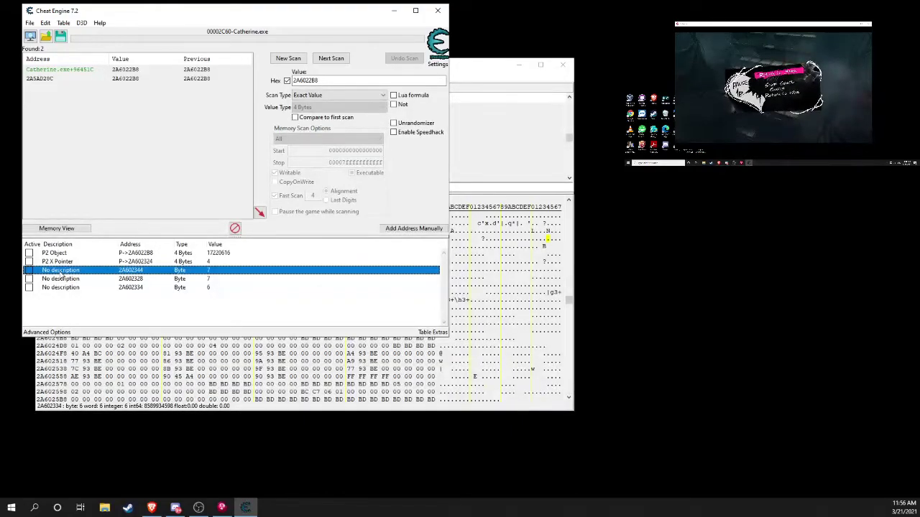
{"action": "left_click", "coordinate": [143, 279]}
{"action": "left_click", "coordinate": [144, 272]}
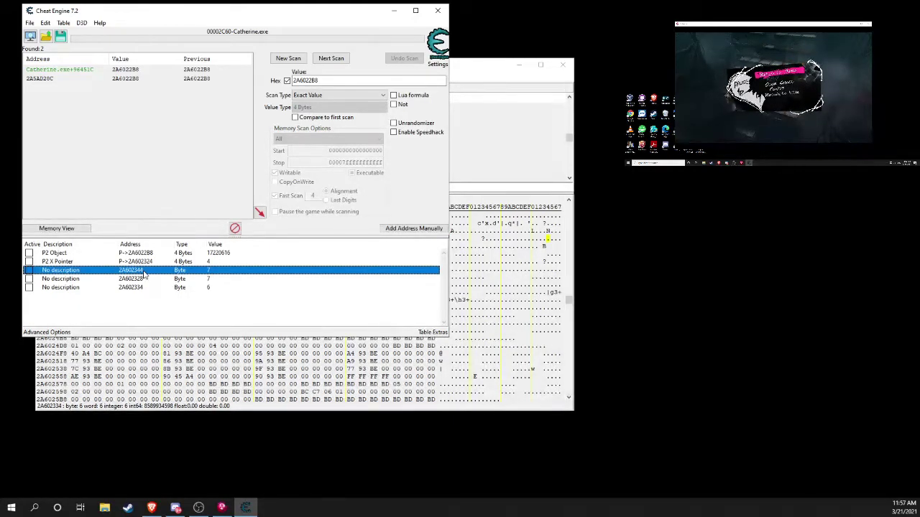
{"action": "left_click", "coordinate": [143, 279]}
{"action": "left_click", "coordinate": [143, 272]}
{"action": "left_click", "coordinate": [140, 280]}
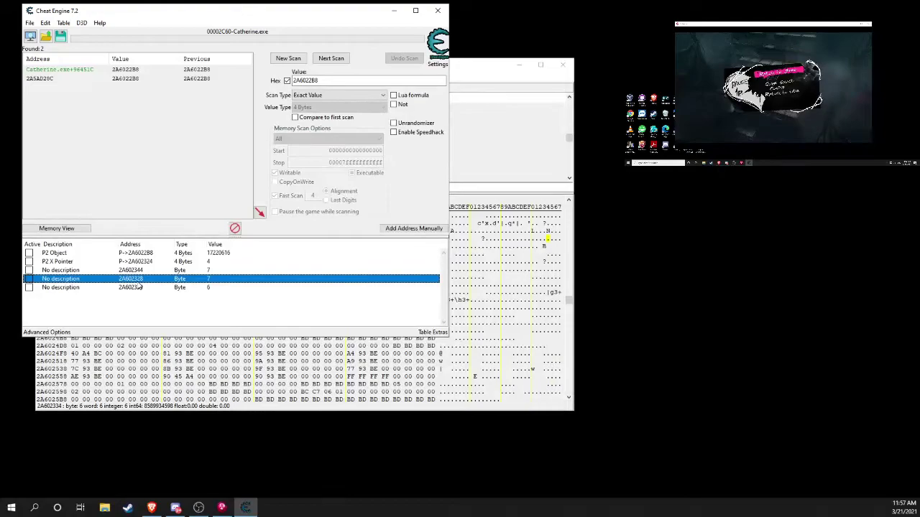
{"action": "left_click", "coordinate": [138, 272]}
{"action": "left_click", "coordinate": [135, 280]}
{"action": "left_click", "coordinate": [134, 277]}
{"action": "left_click", "coordinate": [135, 269]}
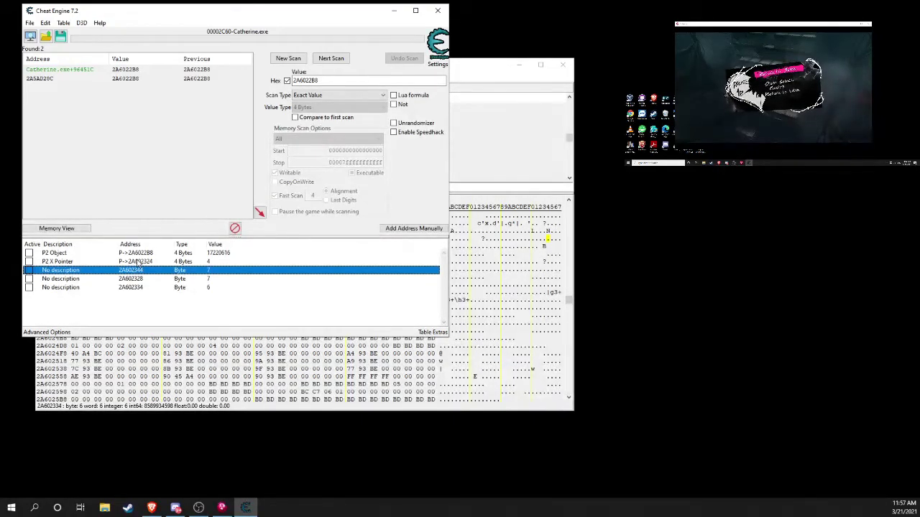
{"action": "left_click", "coordinate": [492, 66]}
{"action": "left_click", "coordinate": [335, 19]}
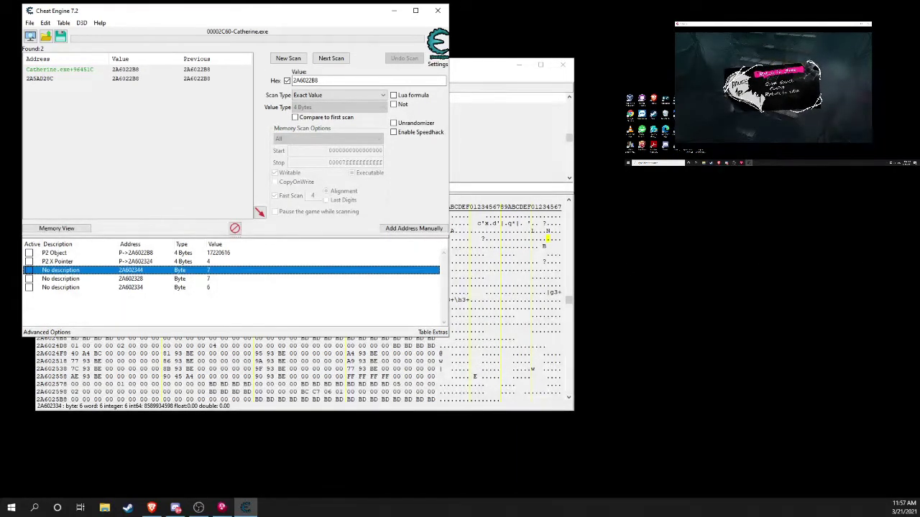
{"action": "left_click", "coordinate": [68, 279]}
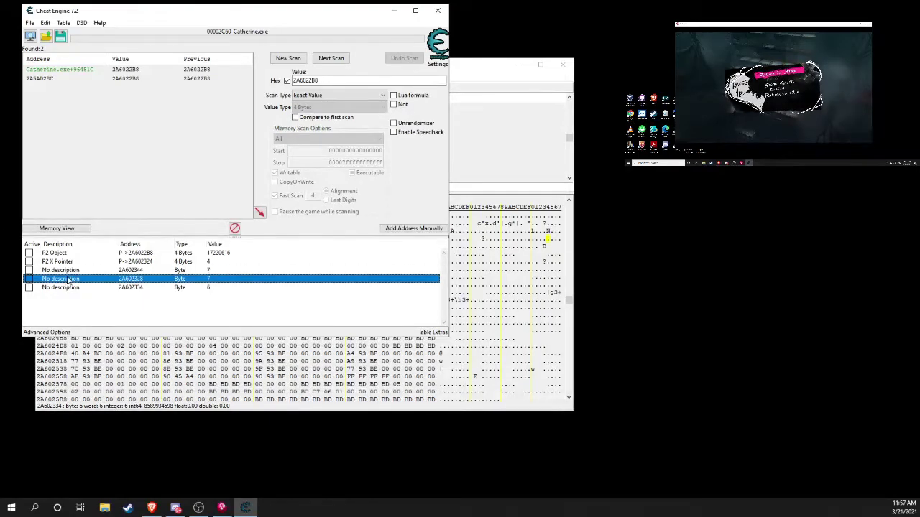
{"action": "left_click", "coordinate": [68, 287]}
{"action": "left_click", "coordinate": [70, 279]}
{"action": "left_click", "coordinate": [72, 287]}
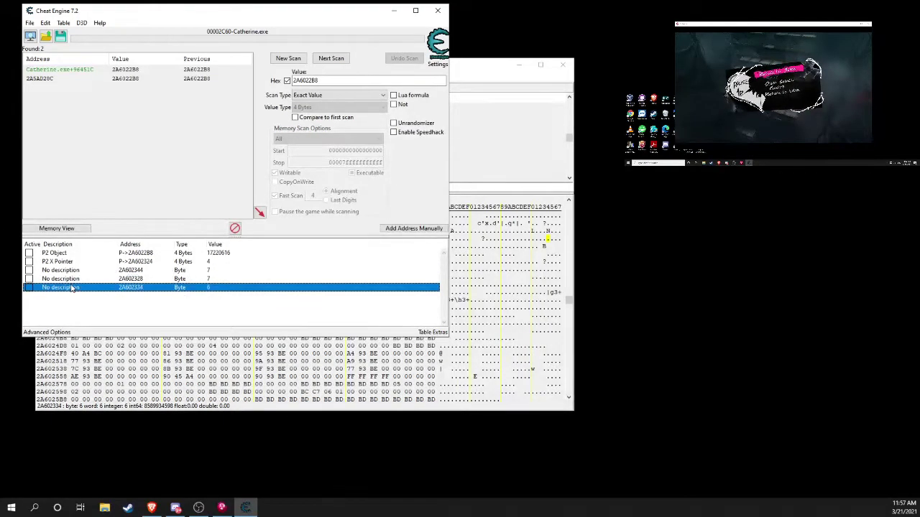
{"action": "left_click", "coordinate": [73, 271]}
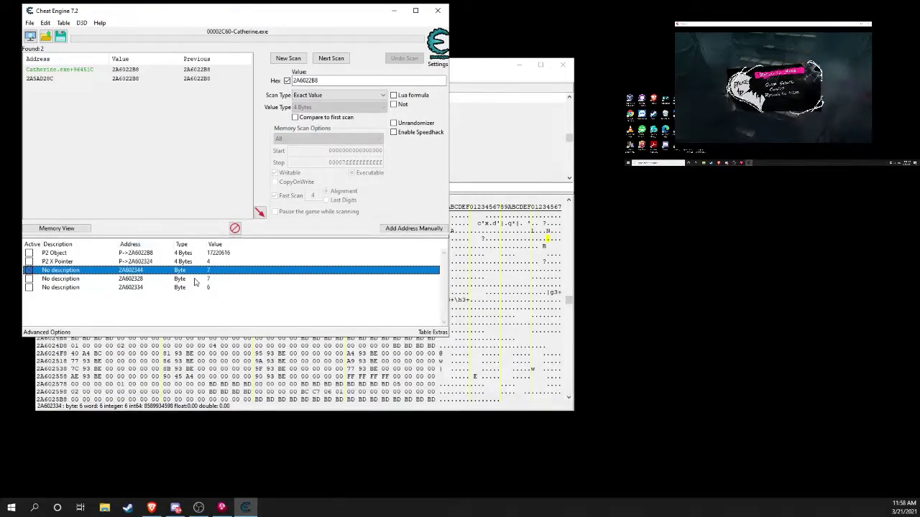
Step: Return to the game, let the round begin, pause it, and check the 2A602344 entry against the other two byte entries
{"action": "left_click", "coordinate": [848, 70]}
{"action": "key", "text": "Escape"}
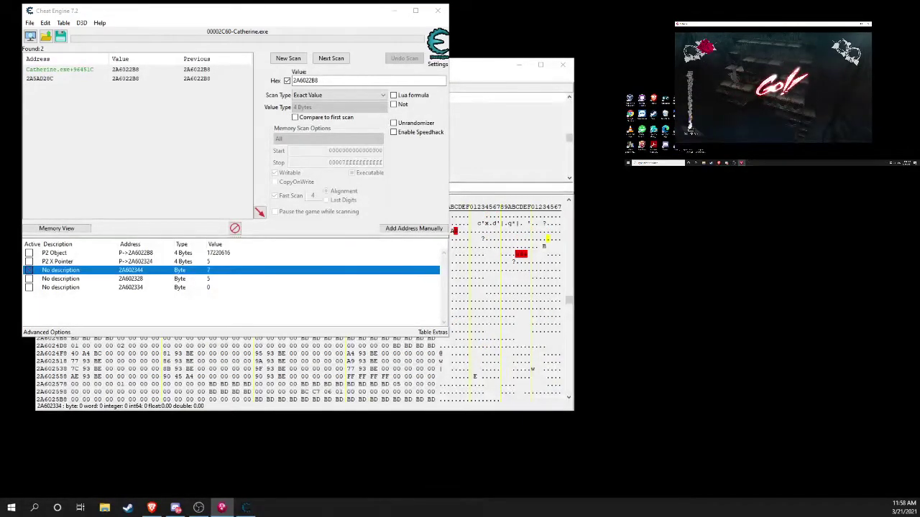
{"action": "key", "text": "Escape"}
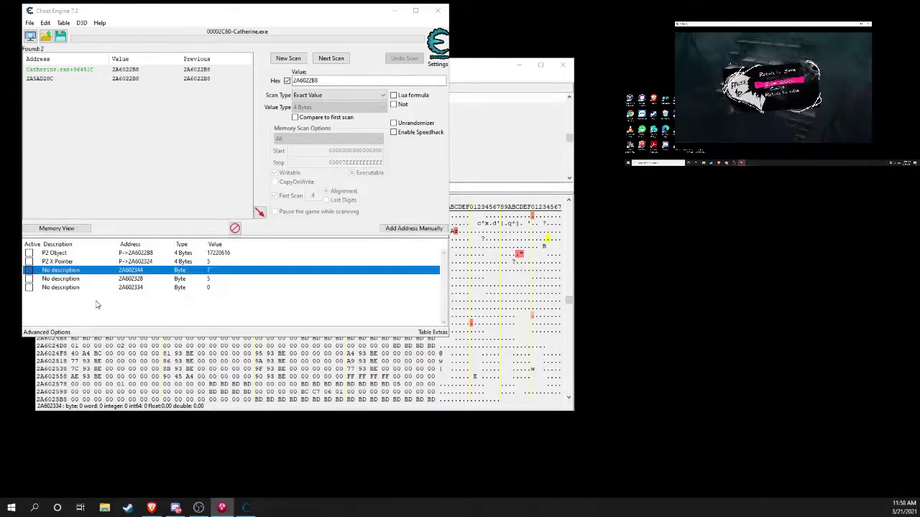
{"action": "left_click", "coordinate": [61, 273]}
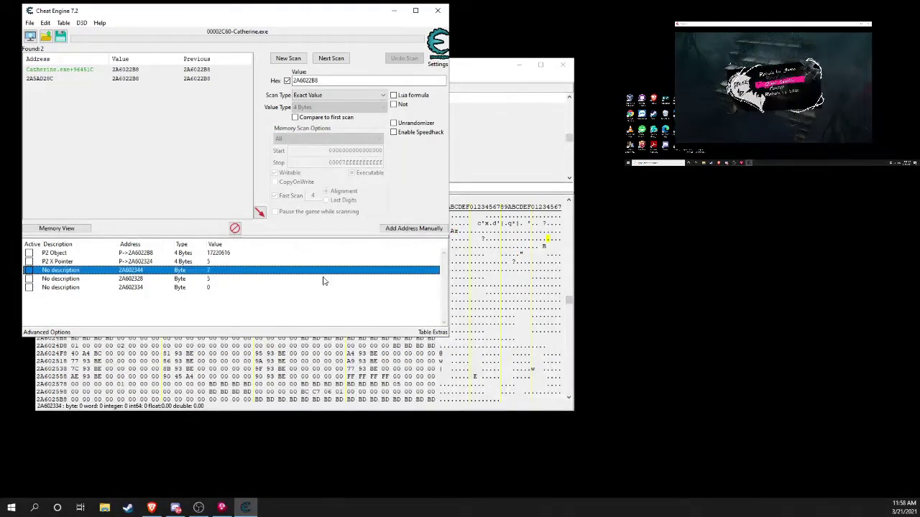
Step: Resume the game, move the character up, and pause again to check how the three byte entries react
{"action": "key", "text": "alt+Tab"}
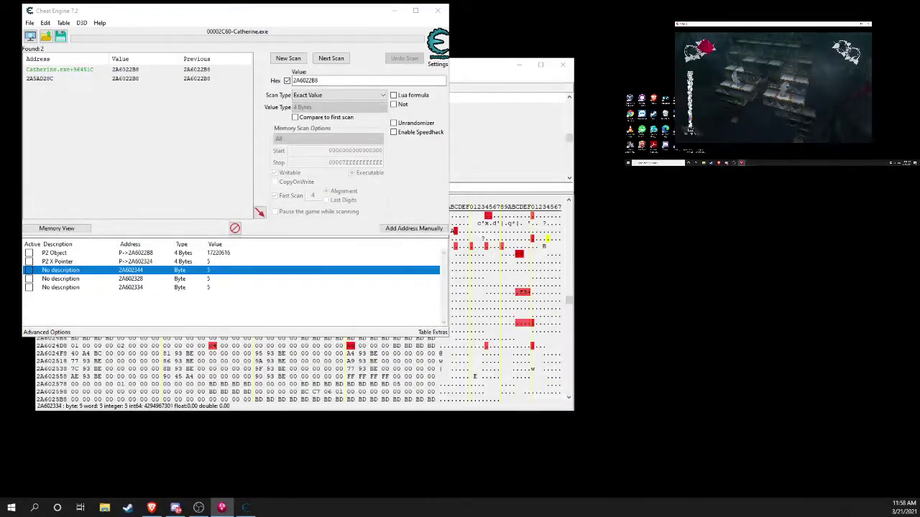
{"action": "left_click", "coordinate": [32, 280]}
{"action": "key", "text": "alt+Tab"}
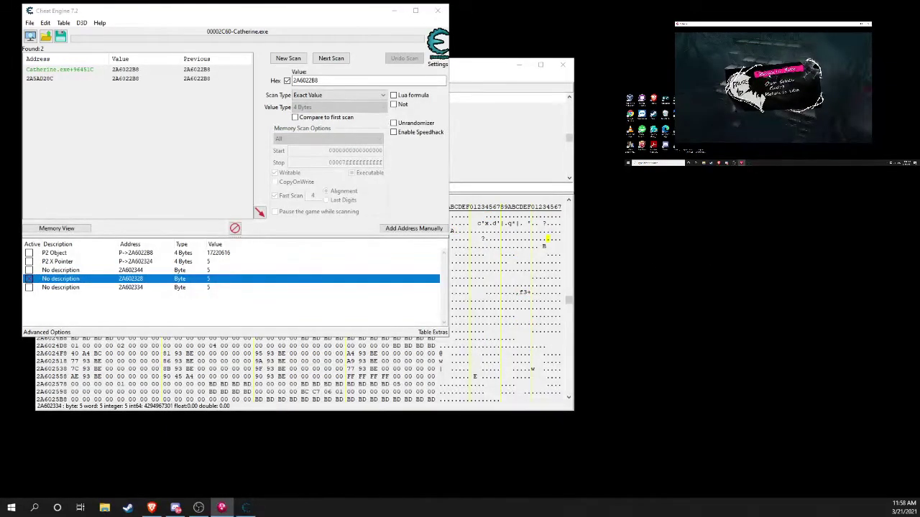
{"action": "key", "text": "Escape"}
{"action": "key", "text": "Up"}
{"action": "key", "text": "Up"}
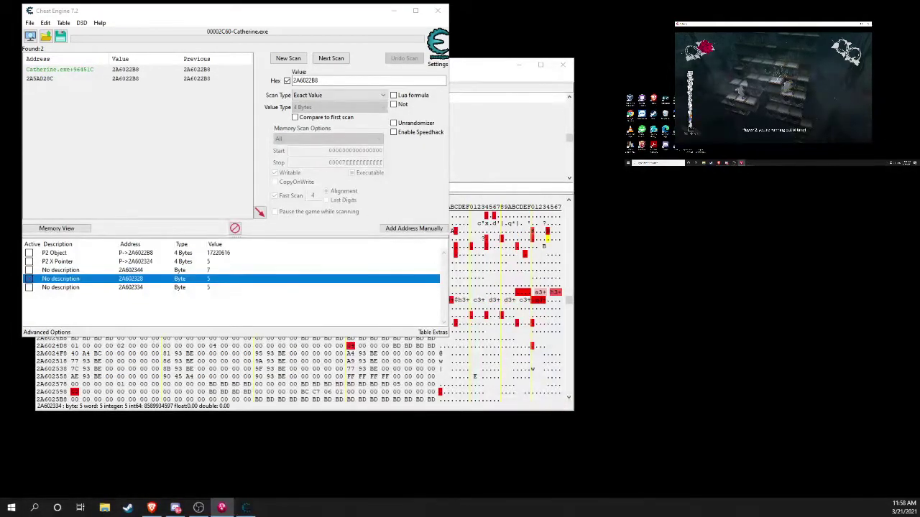
{"action": "key", "text": "Escape"}
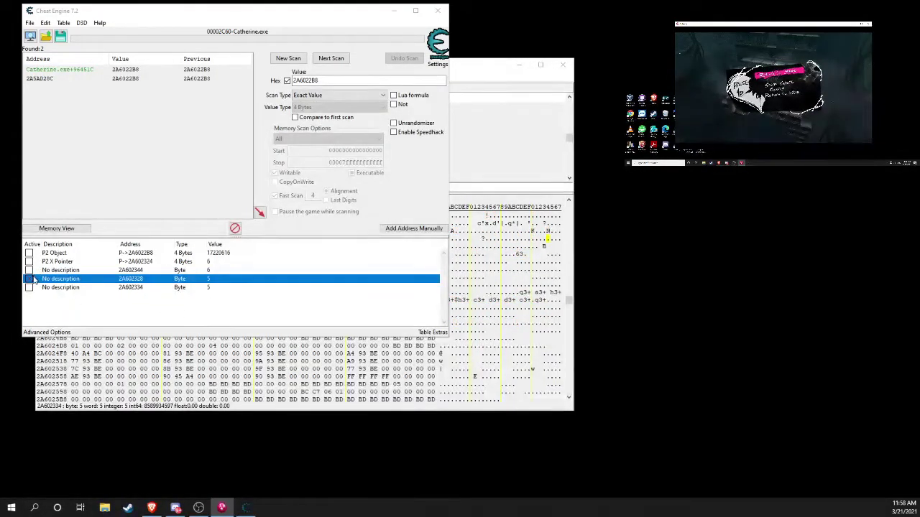
{"action": "double_click", "coordinate": [58, 270]}
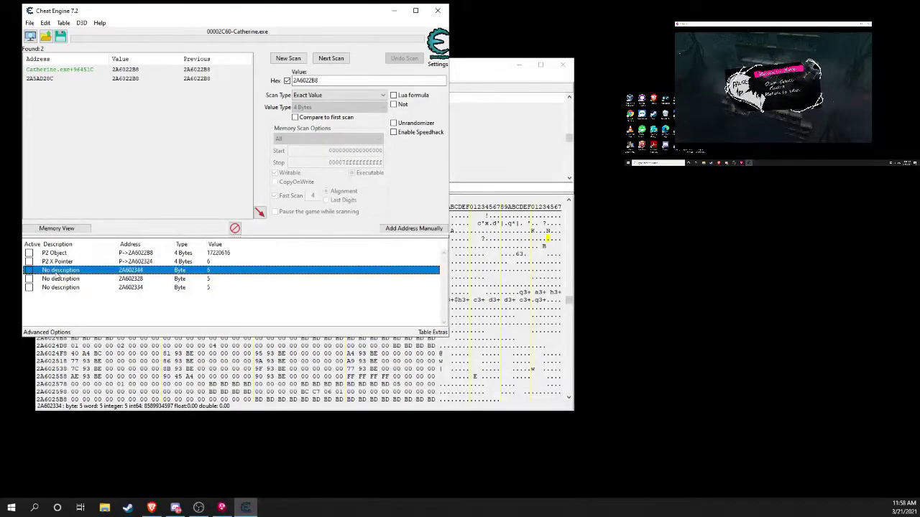
{"action": "left_click", "coordinate": [410, 262]}
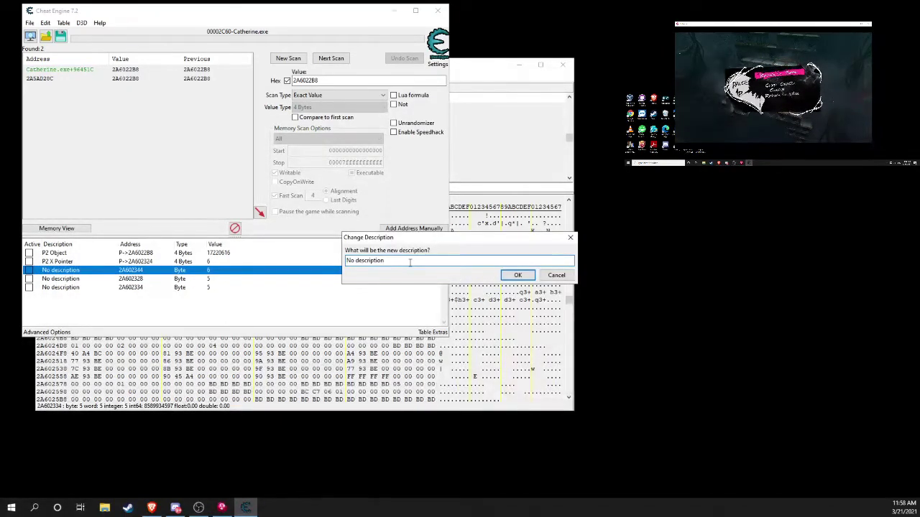
{"action": "key", "text": "BackSpace"}
{"action": "key", "text": "BackSpace"}
{"action": "key", "text": "BackSpace"}
{"action": "key", "text": "BackSpace"}
{"action": "key", "text": "BackSpace"}
{"action": "key", "text": "BackSpace"}
{"action": "key", "text": "BackSpace"}
{"action": "key", "text": "BackSpace"}
{"action": "key", "text": "BackSpace"}
{"action": "key", "text": "BackSpace"}
{"action": "key", "text": "BackSpace"}
{"action": "key", "text": "BackSpace"}
{"action": "key", "text": "BackSpace"}
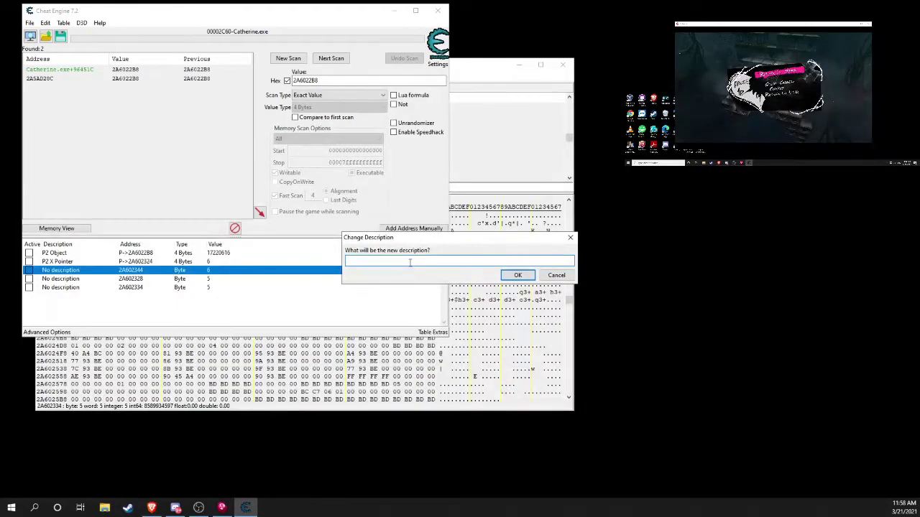
{"action": "left_click", "coordinate": [554, 275]}
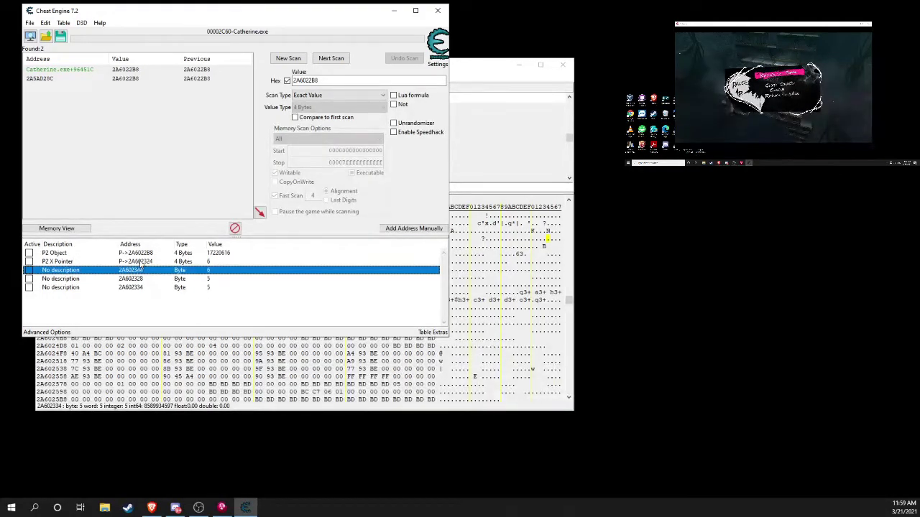
Step: Open Calculator beside the Cheat Engine address list and set it to hexadecimal input in Programmer mode
{"action": "key", "text": "super"}
{"action": "type", "text": "calc"}
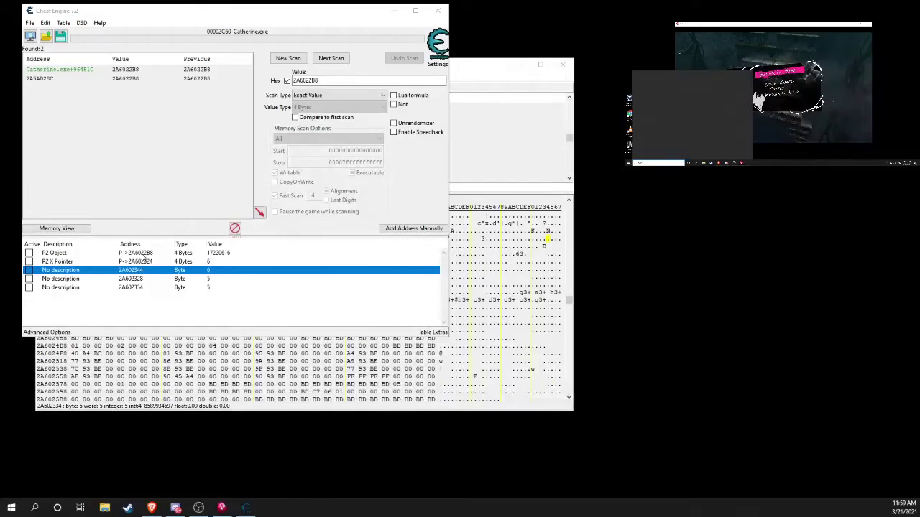
{"action": "key", "text": "Return"}
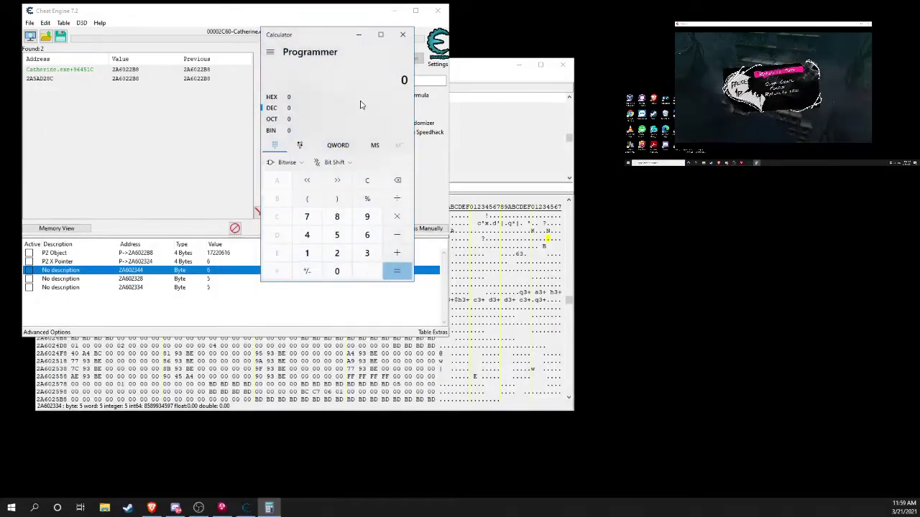
{"action": "left_click_drag", "start_coordinate": [327, 33], "coordinate": [419, 36]}
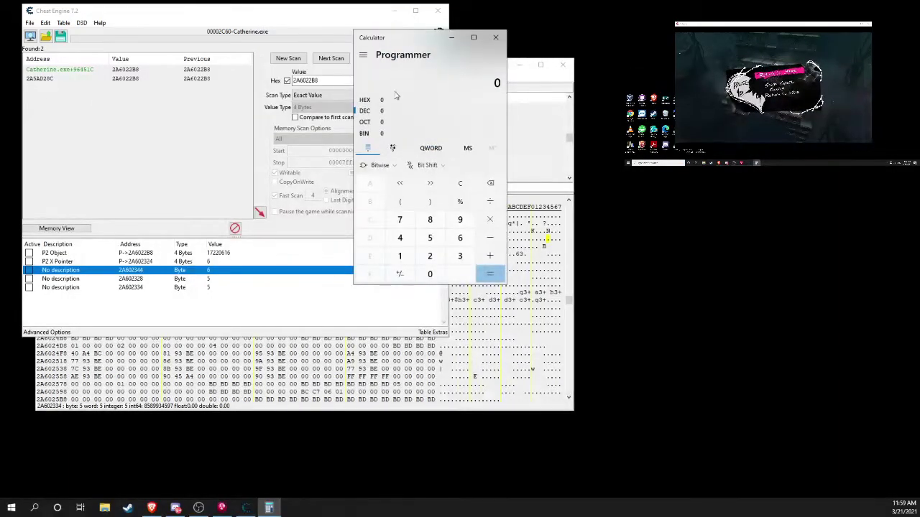
{"action": "left_click", "coordinate": [363, 55]}
{"action": "left_click", "coordinate": [363, 55]}
{"action": "left_click", "coordinate": [363, 54]}
{"action": "scroll", "coordinate": [404, 202], "scroll_direction": "down", "scroll_amount": 5}
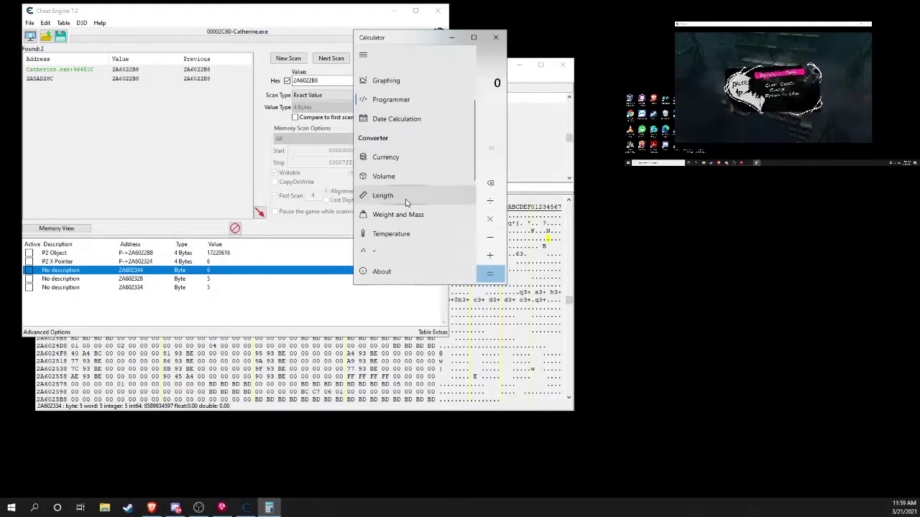
{"action": "scroll", "coordinate": [406, 207], "scroll_direction": "up", "scroll_amount": 5}
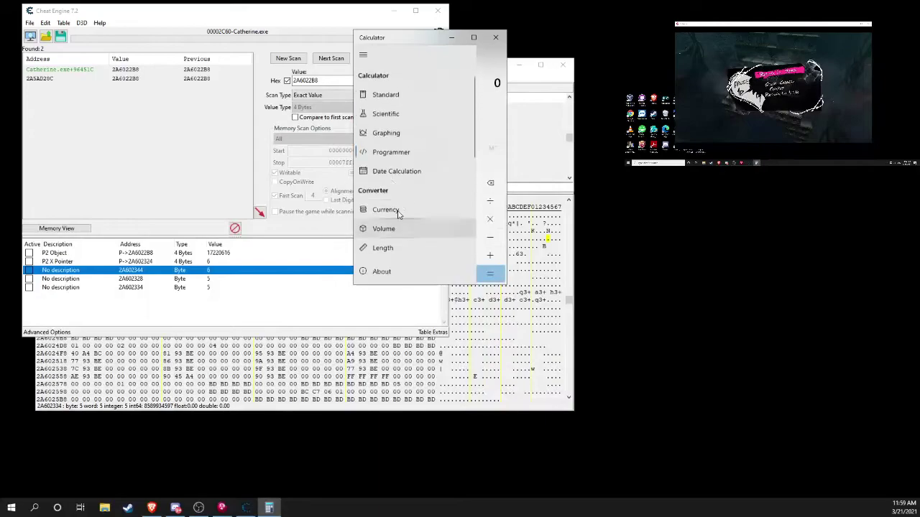
{"action": "left_click", "coordinate": [401, 157]}
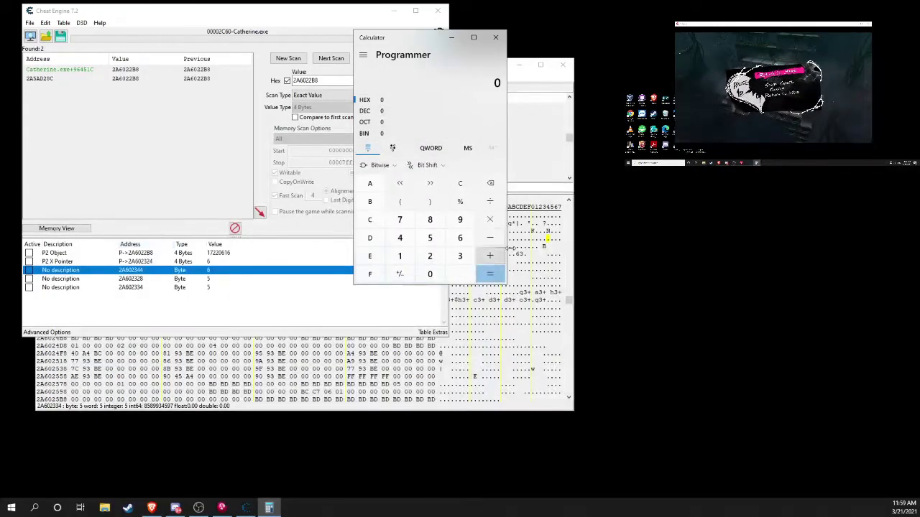
Step: Enter the byte entry's hexadecimal address 2A602344 in Calculator as the value to subtract from
{"action": "left_click", "coordinate": [429, 256]}
{"action": "left_click", "coordinate": [370, 183]}
{"action": "left_click", "coordinate": [460, 238]}
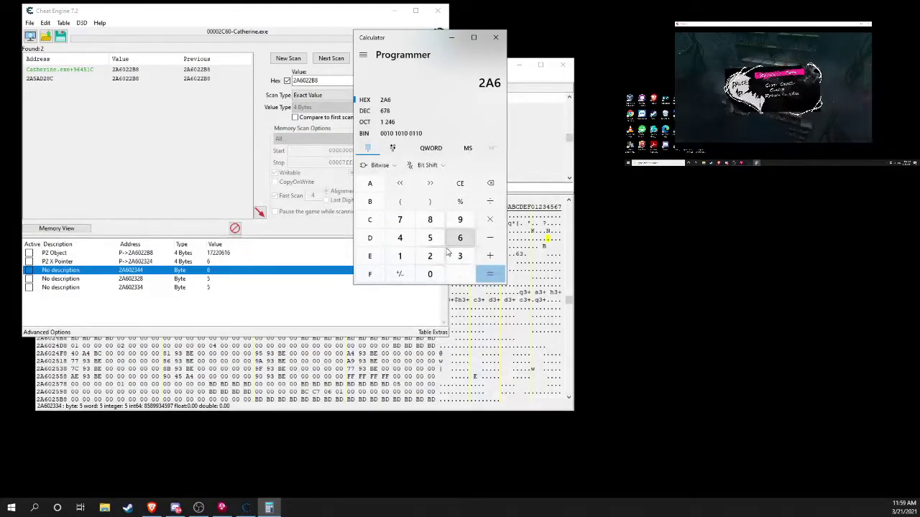
{"action": "left_click", "coordinate": [429, 273]}
{"action": "left_click", "coordinate": [429, 258]}
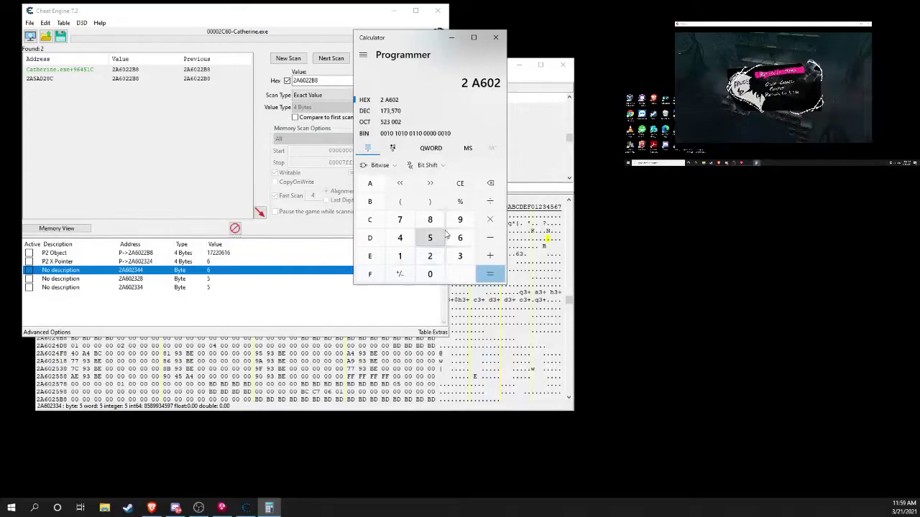
{"action": "left_click", "coordinate": [460, 257]}
{"action": "double_click", "coordinate": [407, 244]}
{"action": "left_click", "coordinate": [490, 237]}
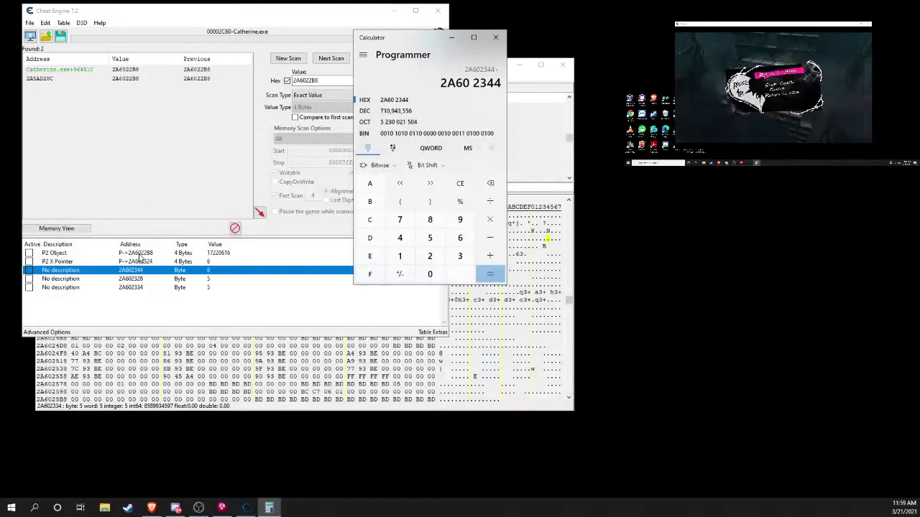
Step: Subtract the P2 Object address 2A6022B8 to calculate the byte's offset from the object
{"action": "left_click", "coordinate": [430, 256]}
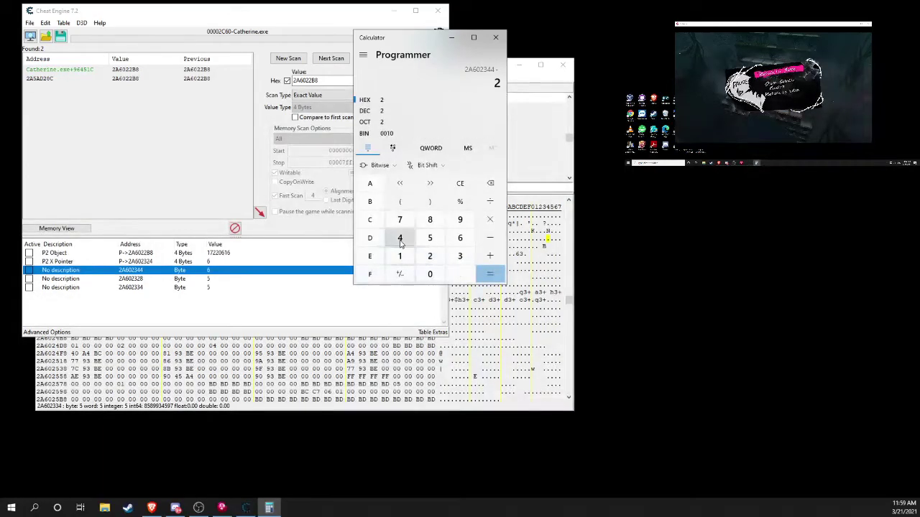
{"action": "left_click", "coordinate": [369, 189]}
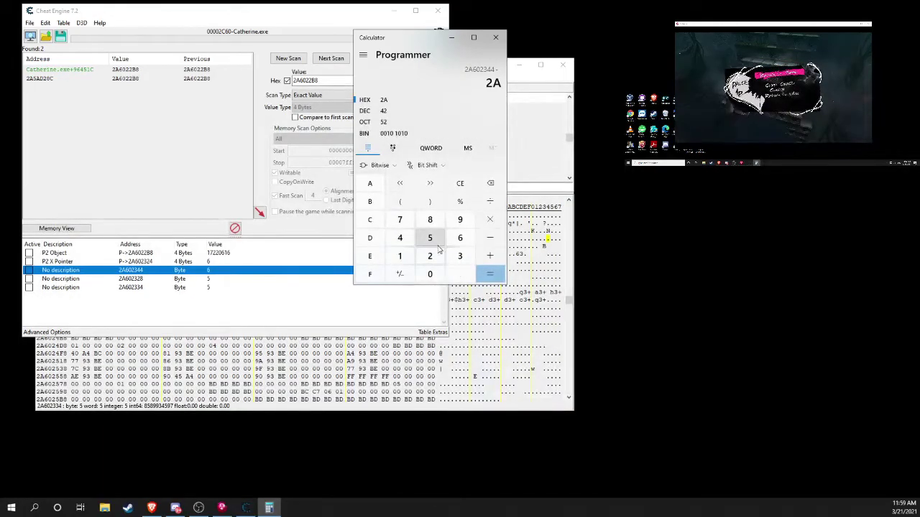
{"action": "left_click", "coordinate": [460, 238]}
{"action": "left_click", "coordinate": [428, 273]}
{"action": "left_click", "coordinate": [430, 257]}
{"action": "left_click", "coordinate": [430, 257]}
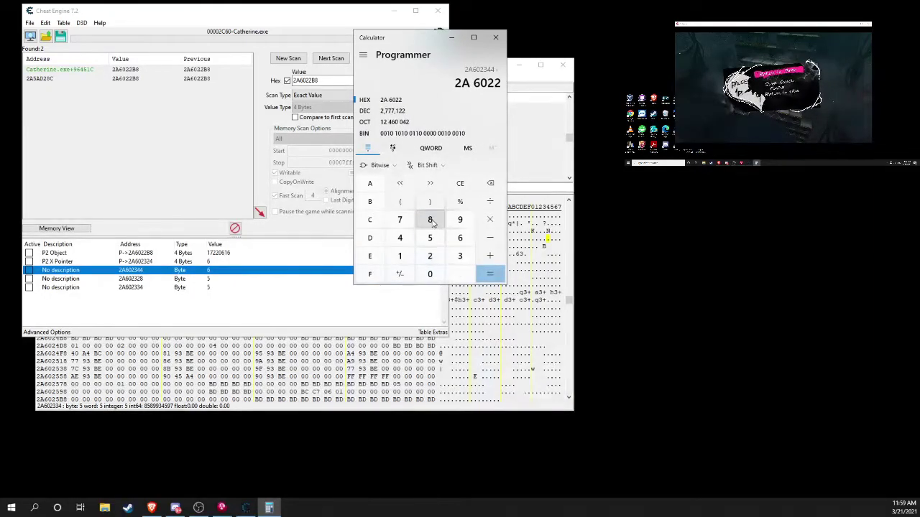
{"action": "left_click", "coordinate": [373, 202]}
{"action": "left_click", "coordinate": [430, 219]}
{"action": "left_click", "coordinate": [490, 271]}
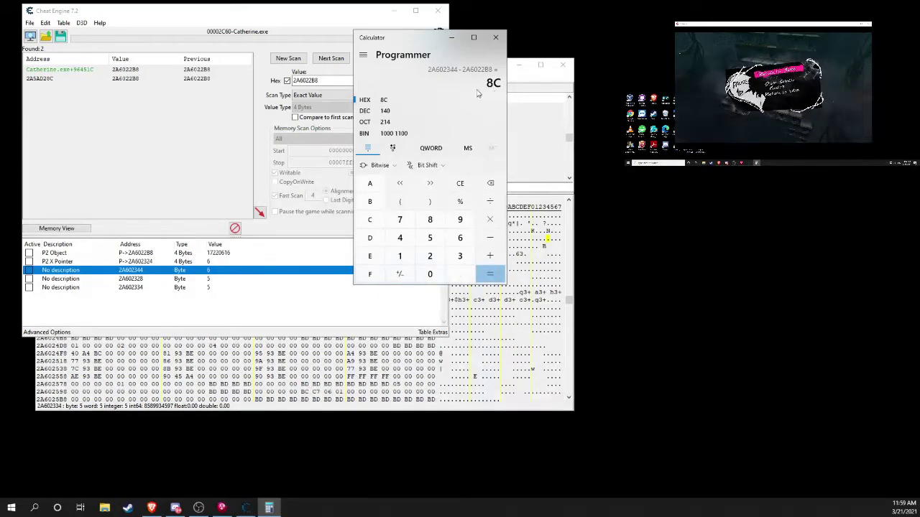
Step: In Cheat Engine, manually add a 4 Bytes pointer entry with base Catherine.exe+96451C and offset 8C
{"action": "left_click", "coordinate": [307, 226]}
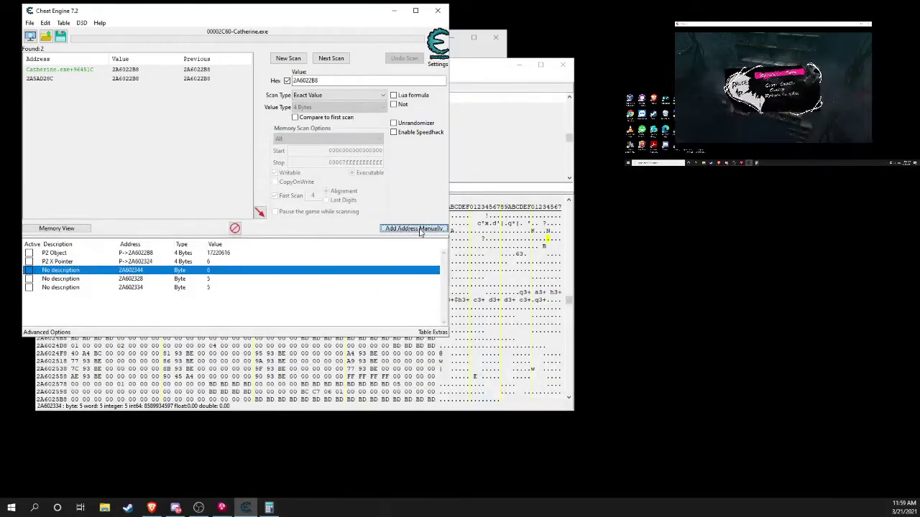
{"action": "left_click", "coordinate": [420, 228]}
{"action": "left_click", "coordinate": [212, 184]}
{"action": "left_click", "coordinate": [318, 195]}
{"action": "key", "text": "BackSpace"}
{"action": "type", "text": "8"}
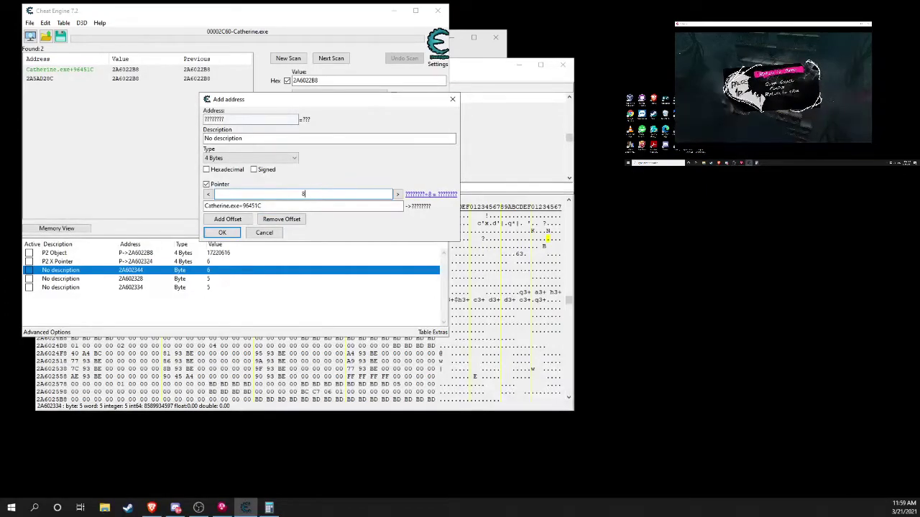
{"action": "key", "text": "alt+Tab"}
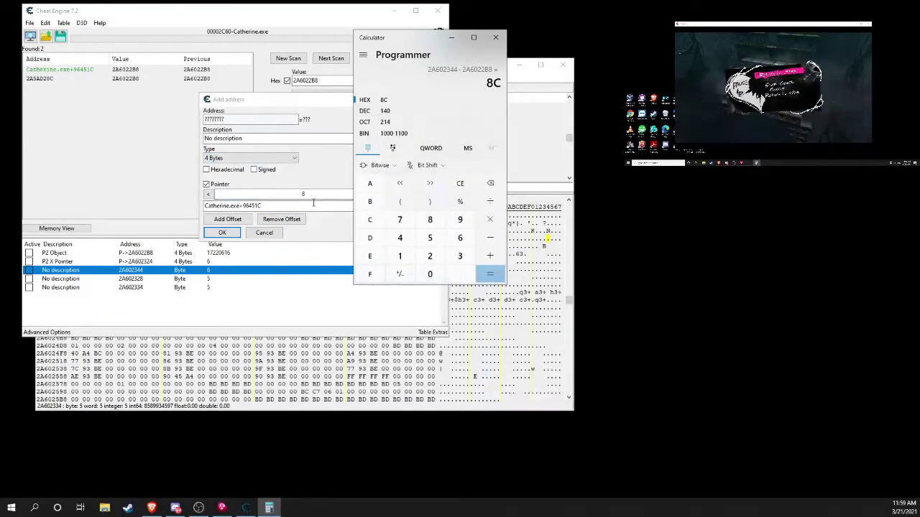
{"action": "left_click", "coordinate": [338, 196]}
{"action": "type", "text": "C"}
{"action": "left_click", "coordinate": [273, 207]}
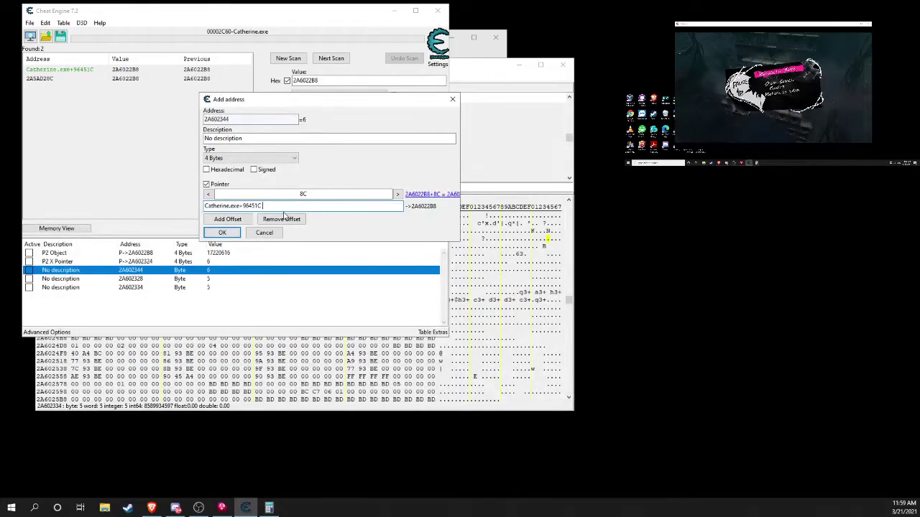
{"action": "left_click", "coordinate": [222, 232]}
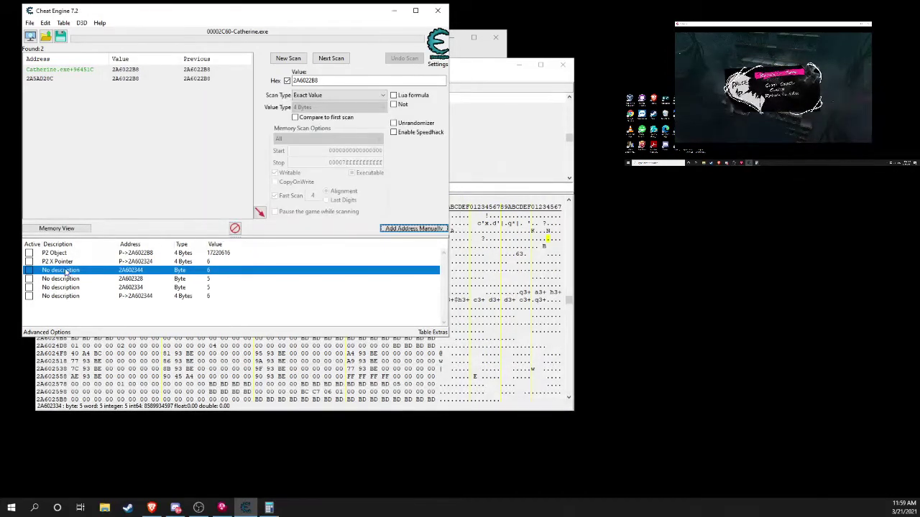
Step: Change the description of the new pointer entry to "P2 Y Pointer"
{"action": "left_click", "coordinate": [63, 297]}
{"action": "double_click", "coordinate": [63, 302]}
{"action": "key", "text": "BackSpace"}
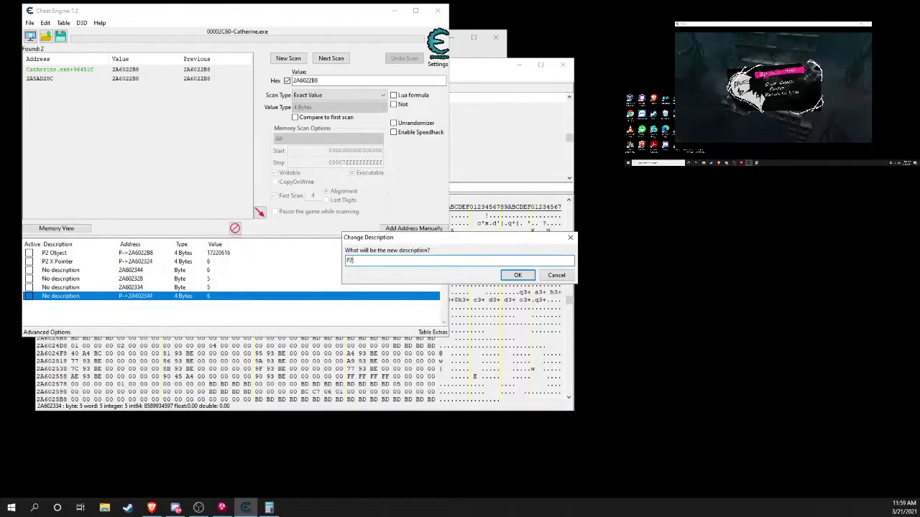
{"action": "type", "text": "P2 Y Pointer"}
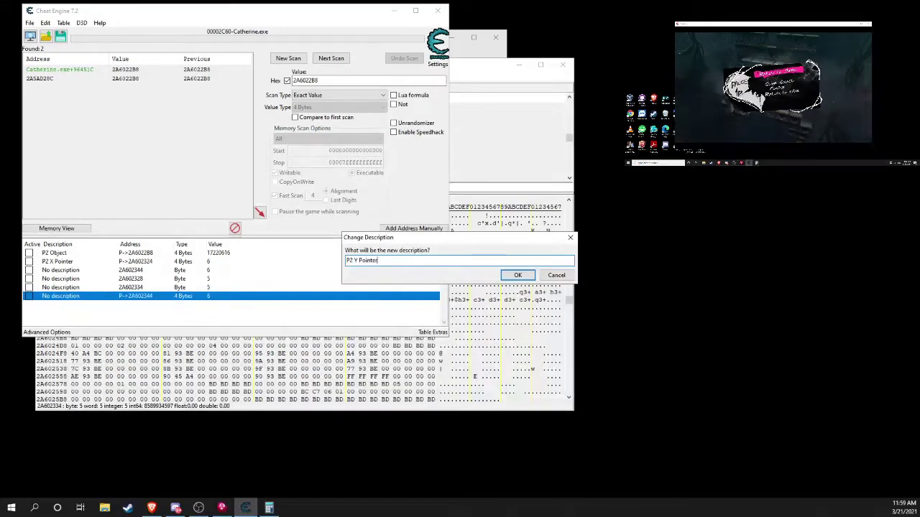
{"action": "key", "text": "Return"}
Step: Examine player 2's bytes in the Memory Viewer's hex view, marking the one at 2A602334
{"action": "left_click", "coordinate": [484, 80]}
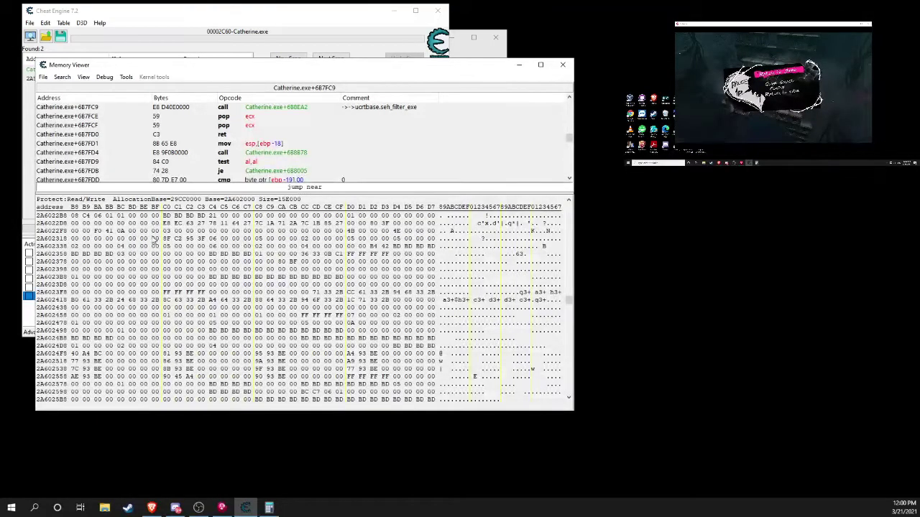
{"action": "left_click", "coordinate": [396, 239]}
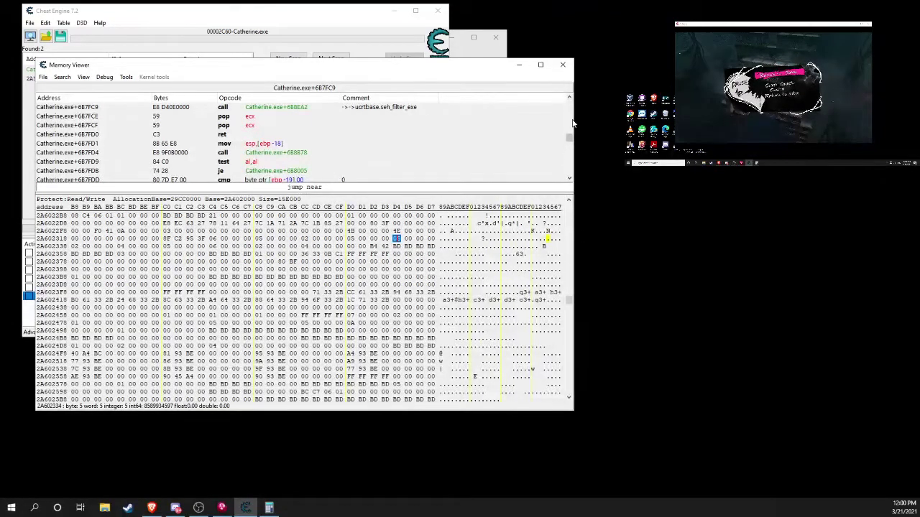
{"action": "left_click", "coordinate": [315, 28]}
Step: Compare the three undescribed byte entries with each other and with the P2 Y Pointer entry in the address list
{"action": "left_click", "coordinate": [129, 288]}
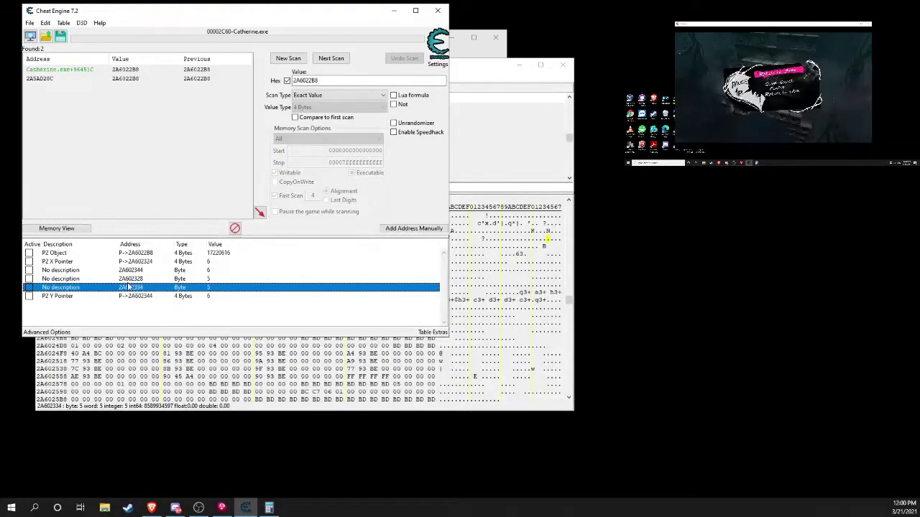
{"action": "key", "text": "Up"}
{"action": "key", "text": "Up"}
{"action": "key", "text": "Down"}
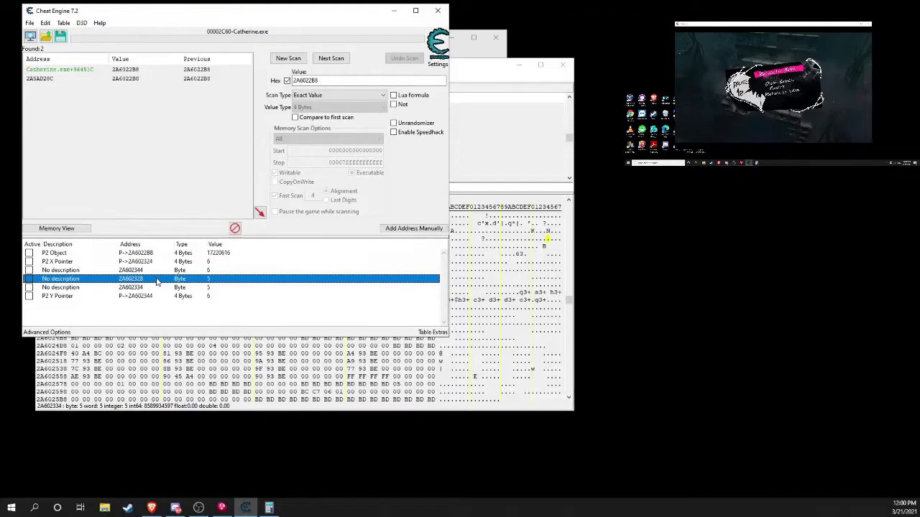
{"action": "left_click", "coordinate": [114, 287], "text": "shift"}
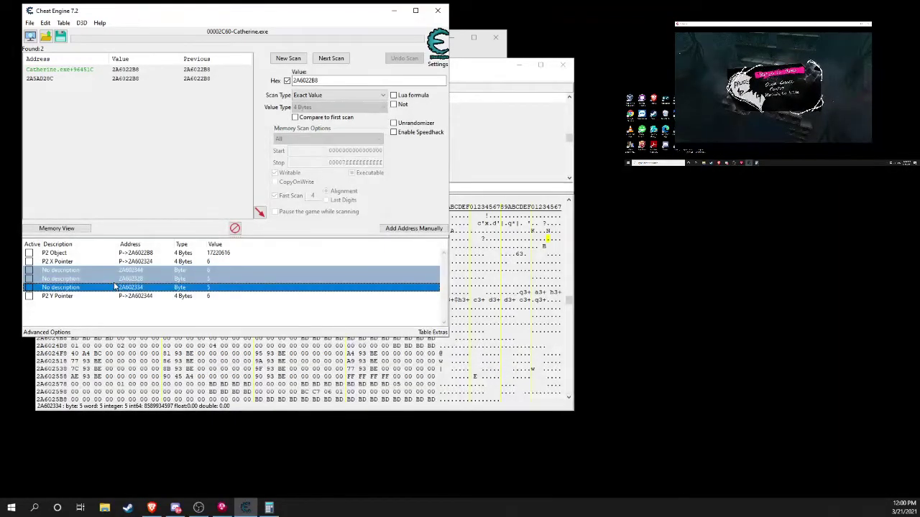
{"action": "key", "text": "Up"}
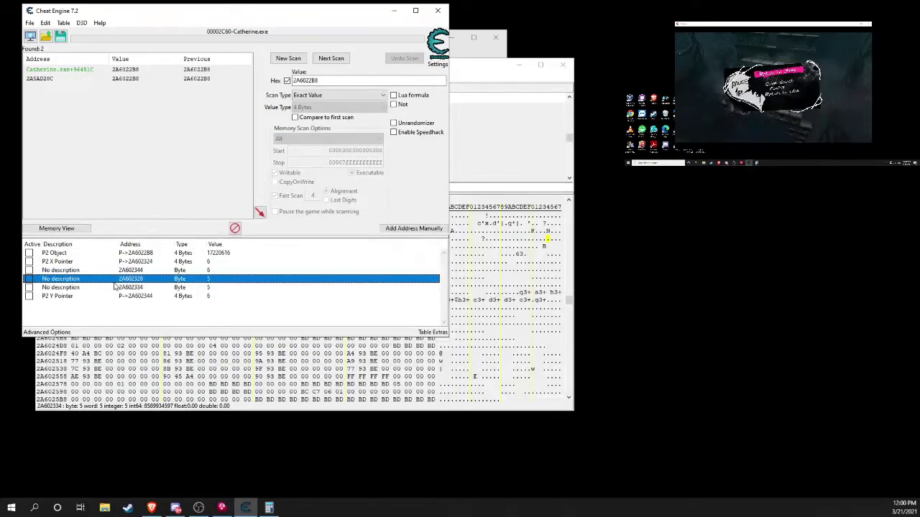
{"action": "key", "text": "Up"}
{"action": "key", "text": "Down"}
{"action": "key", "text": "Down"}
{"action": "key", "text": "Up"}
{"action": "key", "text": "Up"}
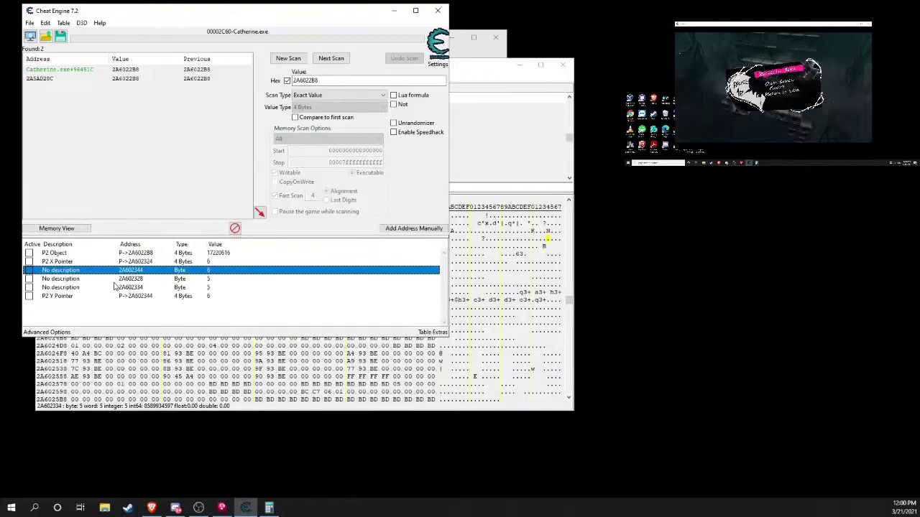
{"action": "key", "text": "Down"}
{"action": "key", "text": "Down"}
{"action": "key", "text": "Down"}
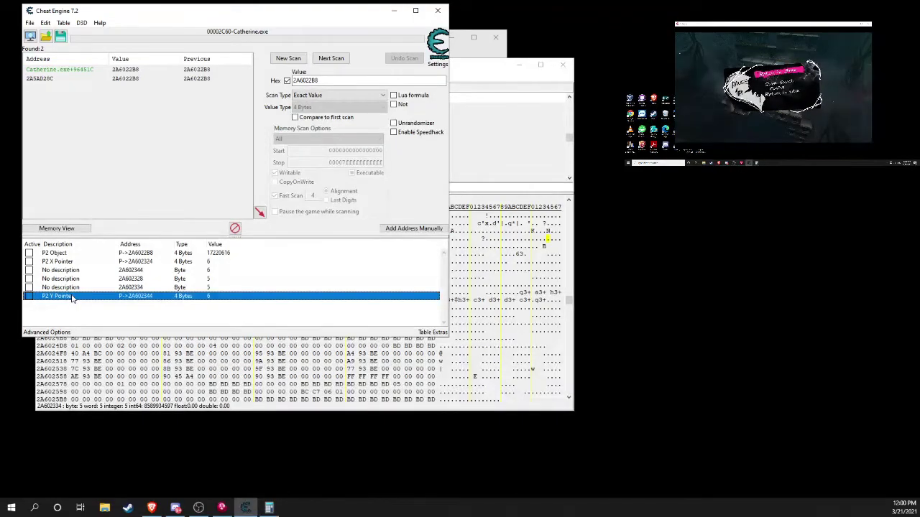
Step: Delete the three undescribed Byte entries 2A602344, 2A602328 and 2A602334 from the address list
{"action": "left_click", "coordinate": [83, 270]}
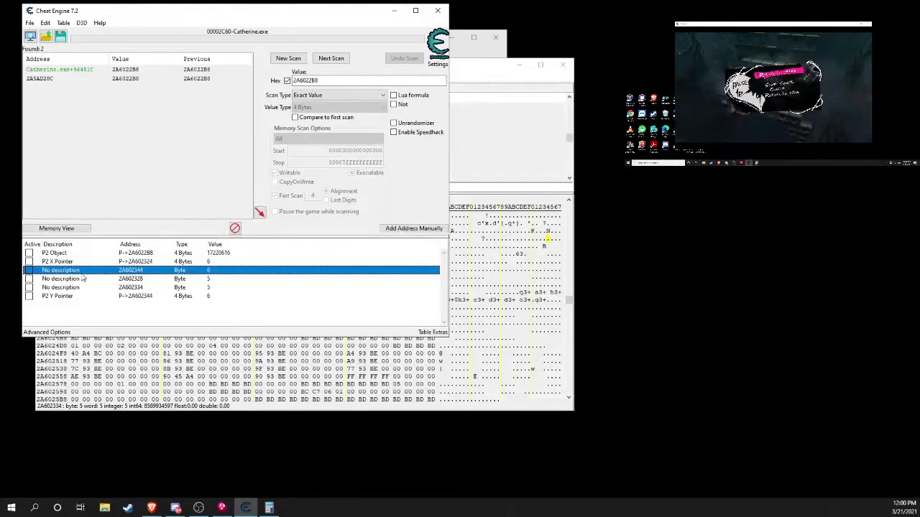
{"action": "left_click", "coordinate": [82, 278], "text": "shift"}
{"action": "key", "text": "shift+Down"}
{"action": "key", "text": "shift+Down"}
{"action": "key", "text": "shift+Up"}
{"action": "key", "text": "Delete"}
{"action": "key", "text": "Return"}
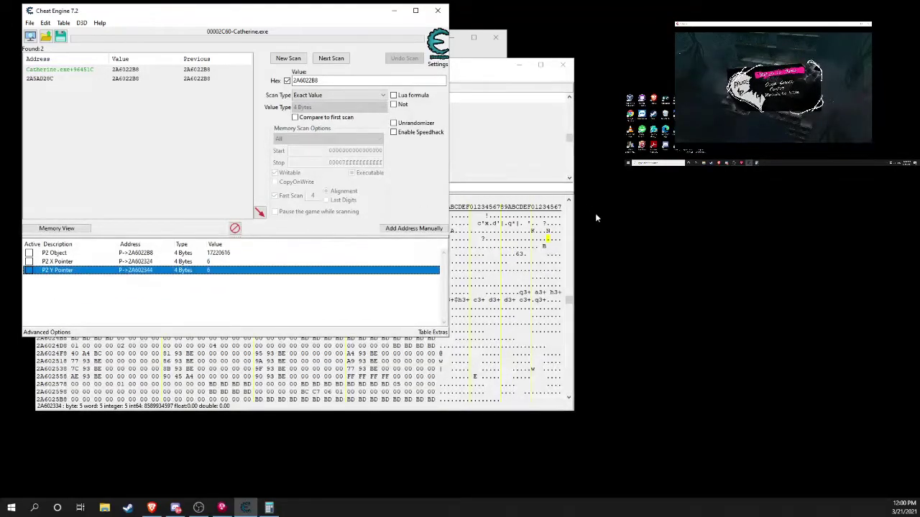
Step: Resume the game, move the character left twice, pause again, and check the P2 pointer entries and the hex view
{"action": "left_click", "coordinate": [773, 87]}
{"action": "key", "text": "Escape"}
{"action": "key", "text": "Left"}
{"action": "key", "text": "Left"}
{"action": "key", "text": "Escape"}
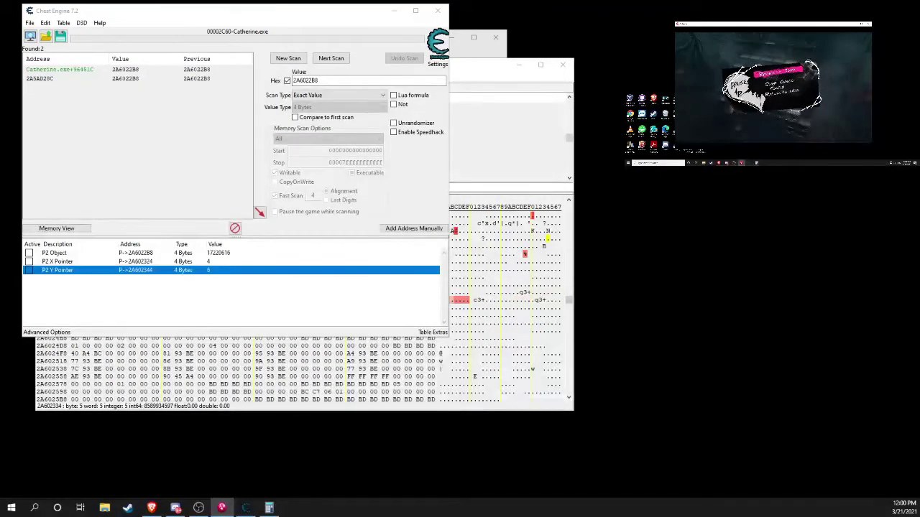
{"action": "left_click", "coordinate": [270, 307]}
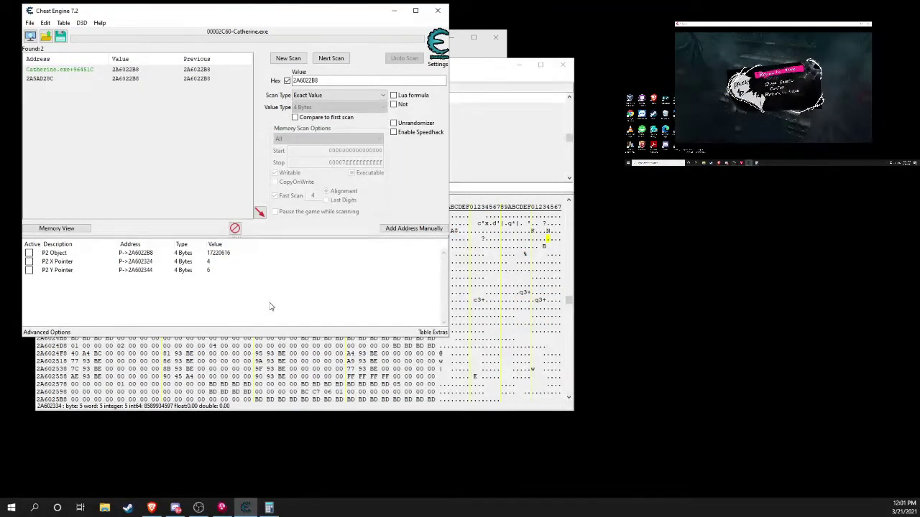
{"action": "left_click", "coordinate": [492, 71]}
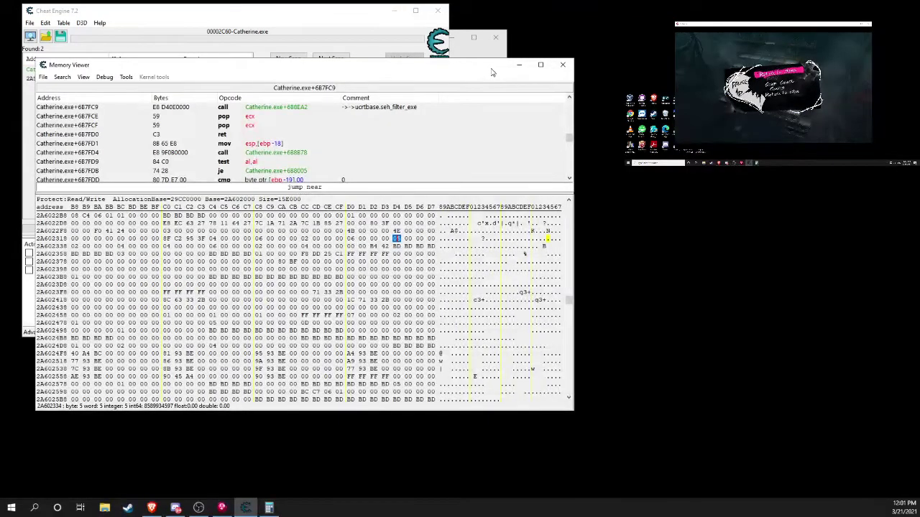
{"action": "left_click", "coordinate": [370, 25]}
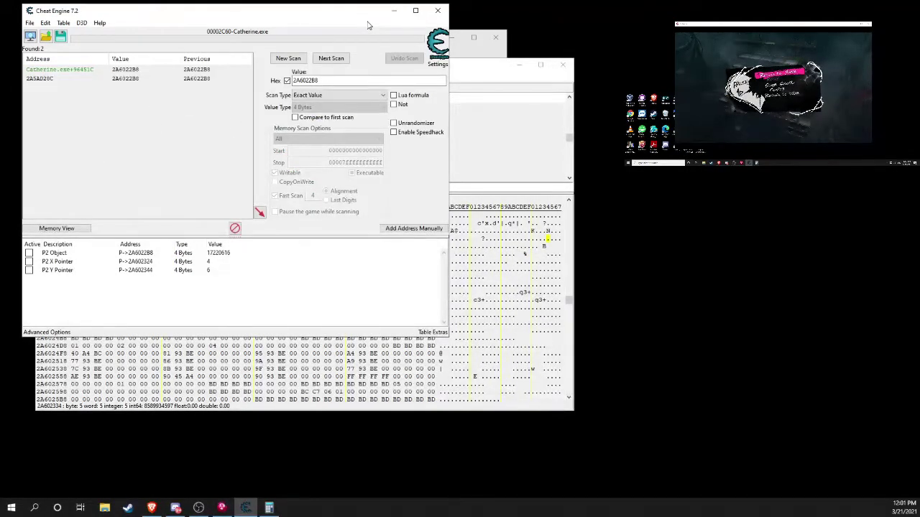
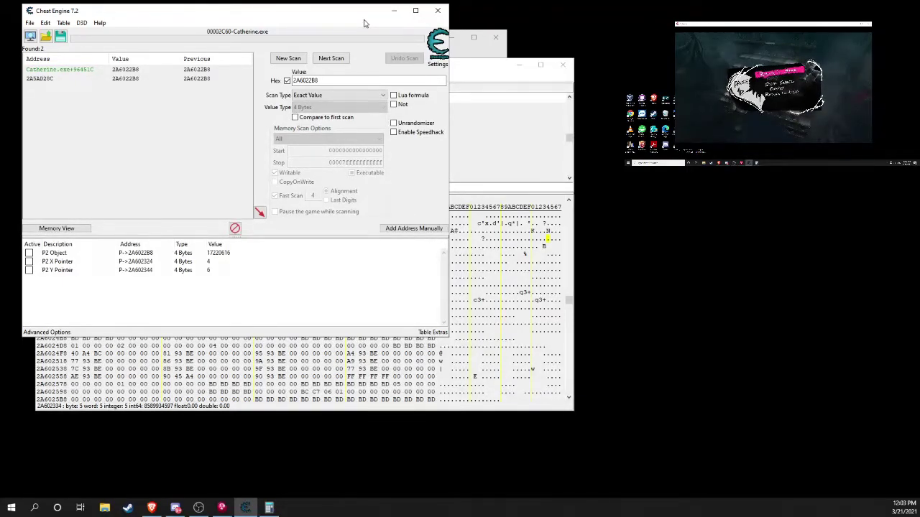
Step: Start a new non-hexadecimal 4 Bytes scan for values between 0 and 5
{"action": "left_click", "coordinate": [288, 58]}
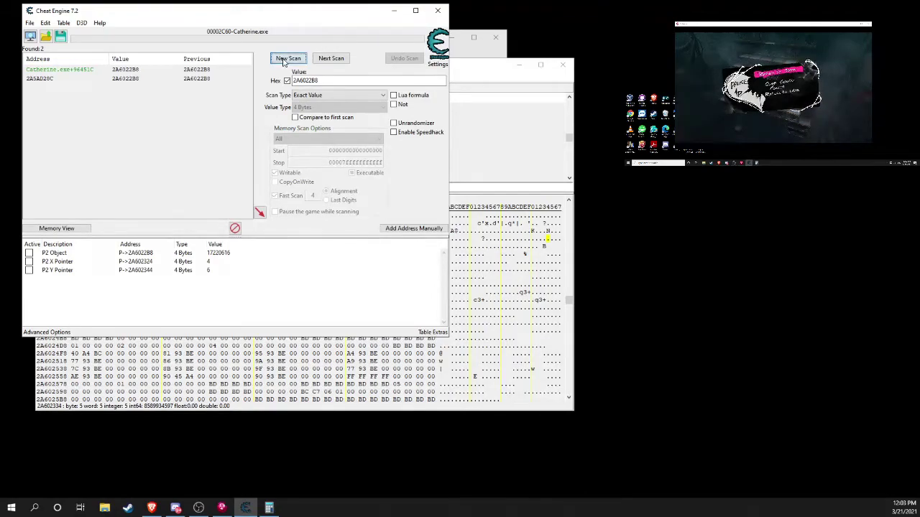
{"action": "left_click", "coordinate": [287, 82]}
{"action": "double_click", "coordinate": [342, 83]}
{"action": "key", "text": "BackSpace"}
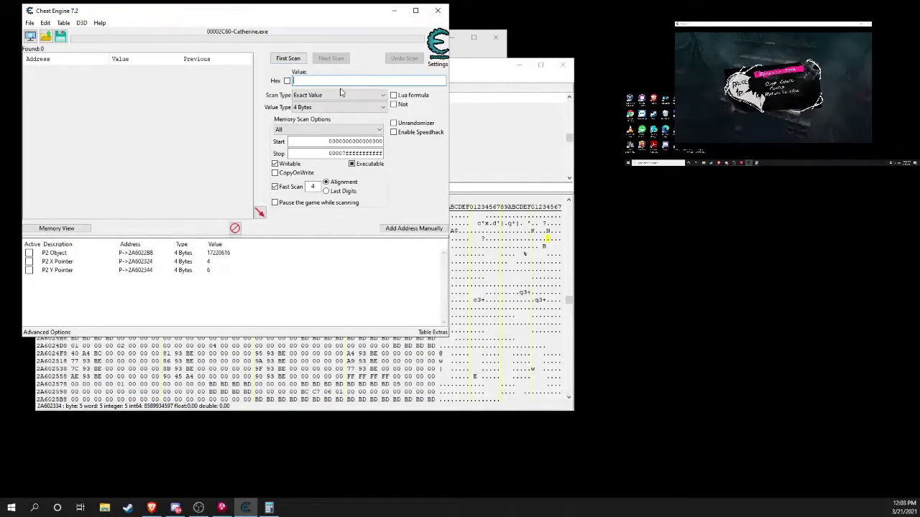
{"action": "left_click", "coordinate": [341, 95]}
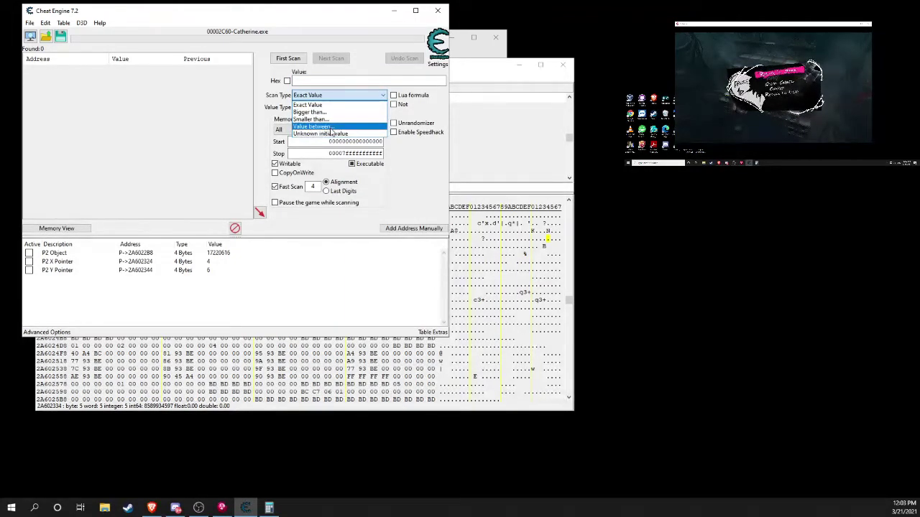
{"action": "left_click", "coordinate": [330, 130]}
{"action": "left_click", "coordinate": [347, 80]}
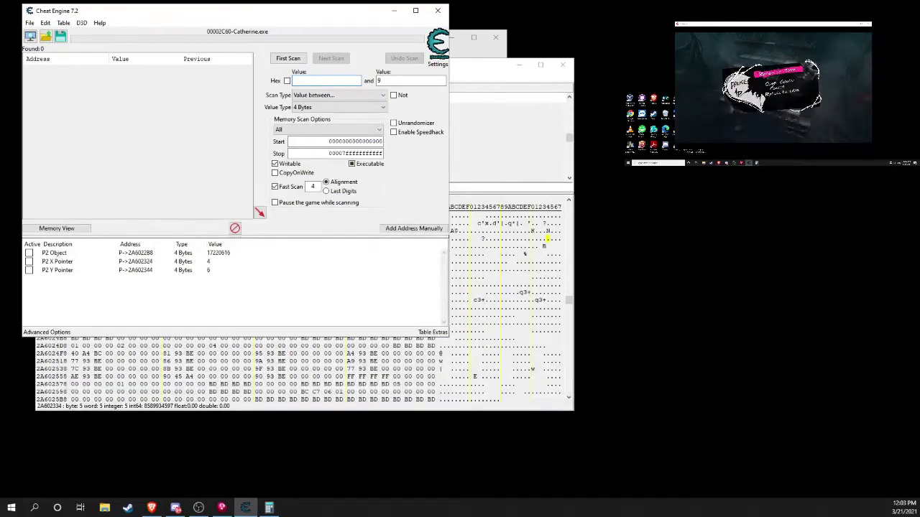
{"action": "left_click", "coordinate": [406, 81]}
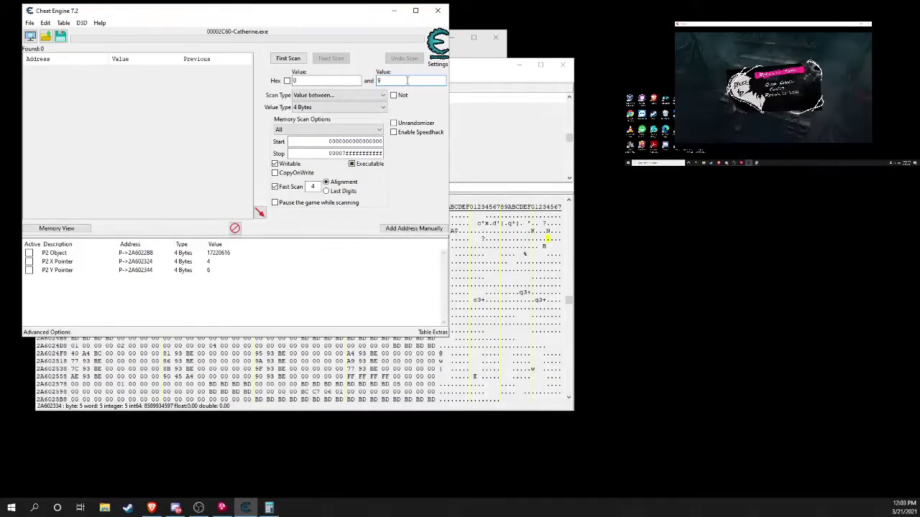
{"action": "left_click", "coordinate": [296, 60]}
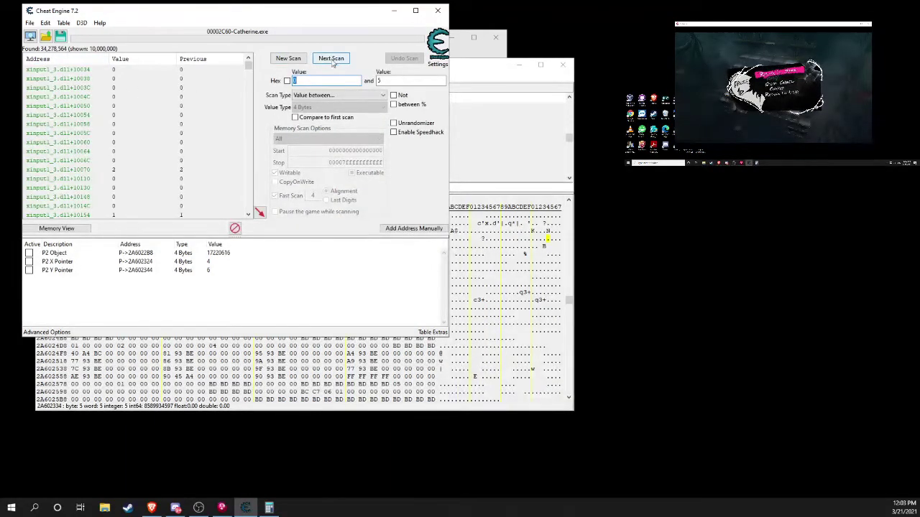
Step: Resume and re-pause the game briefly, and filter the scan results by unchanged value
{"action": "left_click", "coordinate": [321, 96]}
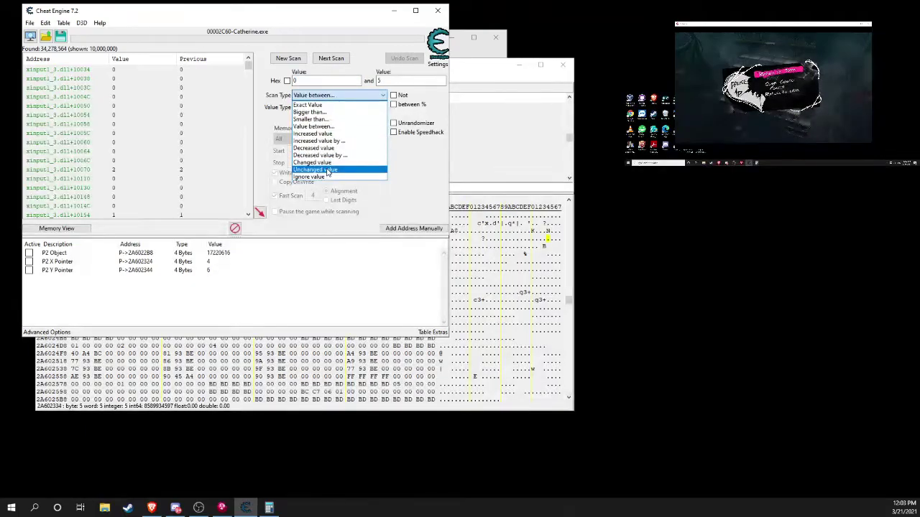
{"action": "left_click", "coordinate": [773, 82]}
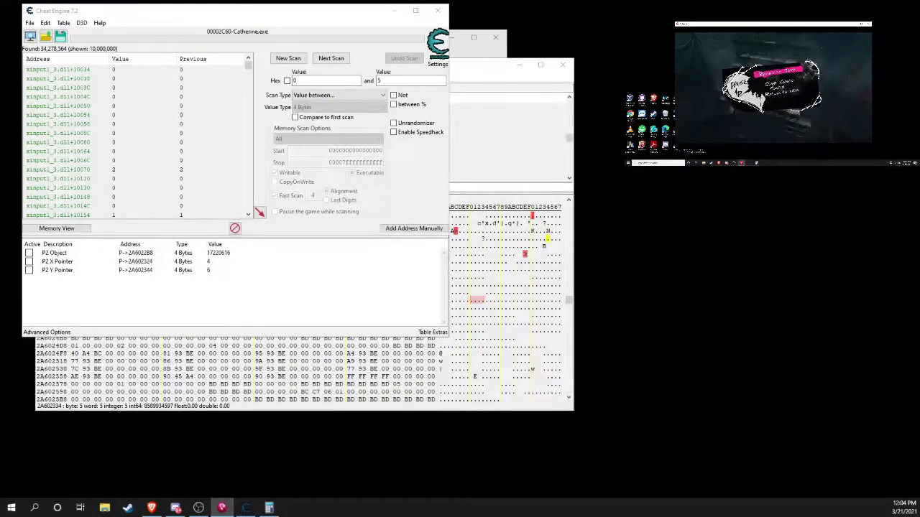
{"action": "left_click", "coordinate": [318, 97]}
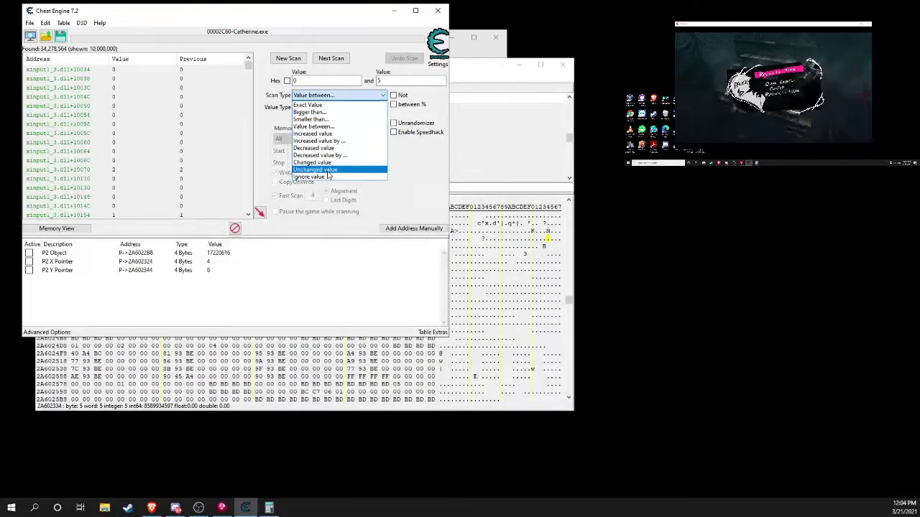
{"action": "left_click", "coordinate": [329, 171]}
{"action": "left_click", "coordinate": [331, 58]}
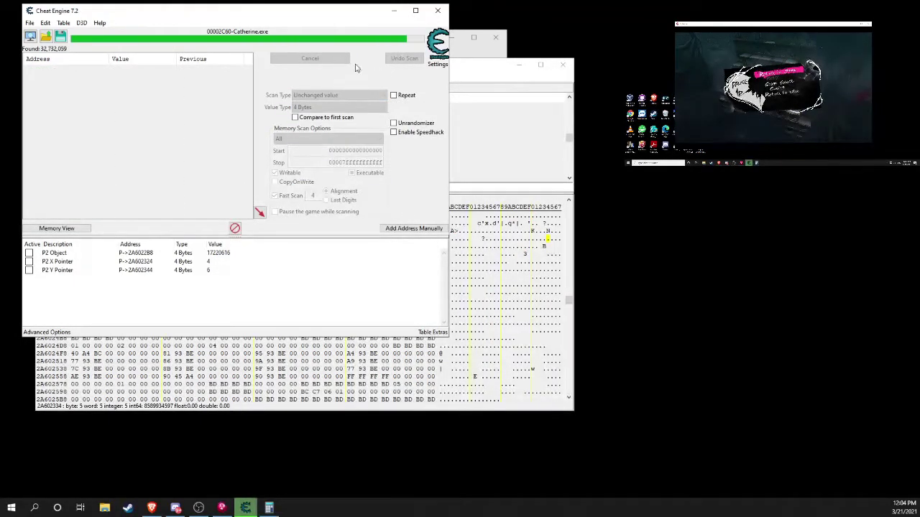
Step: Resume the game, pause it again, and filter the scan results by changed value
{"action": "left_click", "coordinate": [704, 53]}
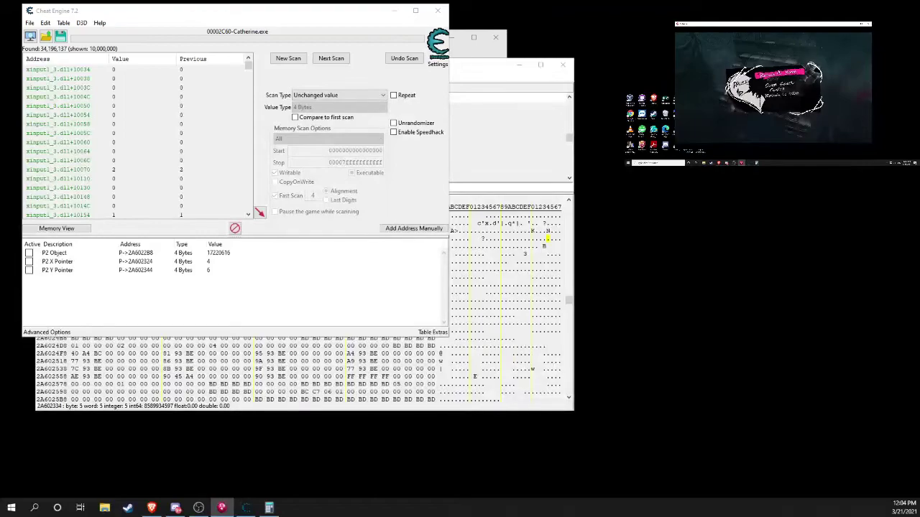
{"action": "key", "text": "Return"}
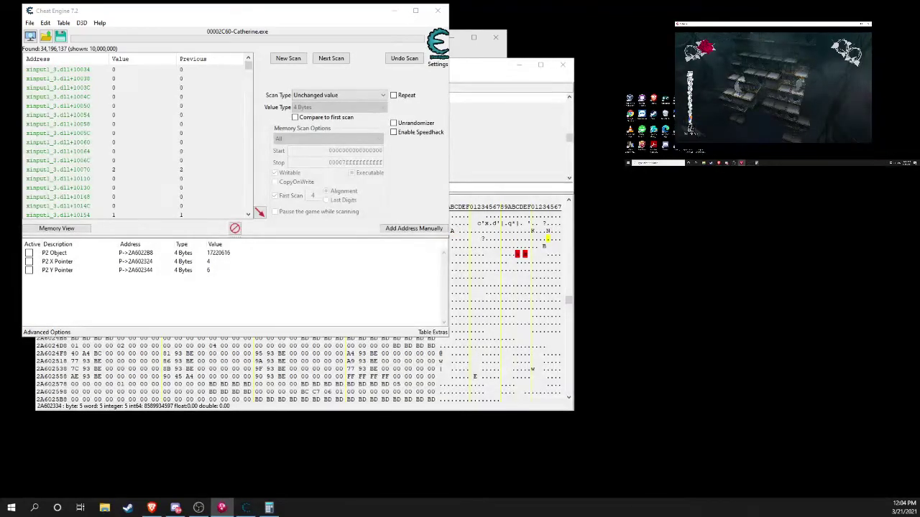
{"action": "key", "text": "Escape"}
{"action": "left_click", "coordinate": [338, 95]}
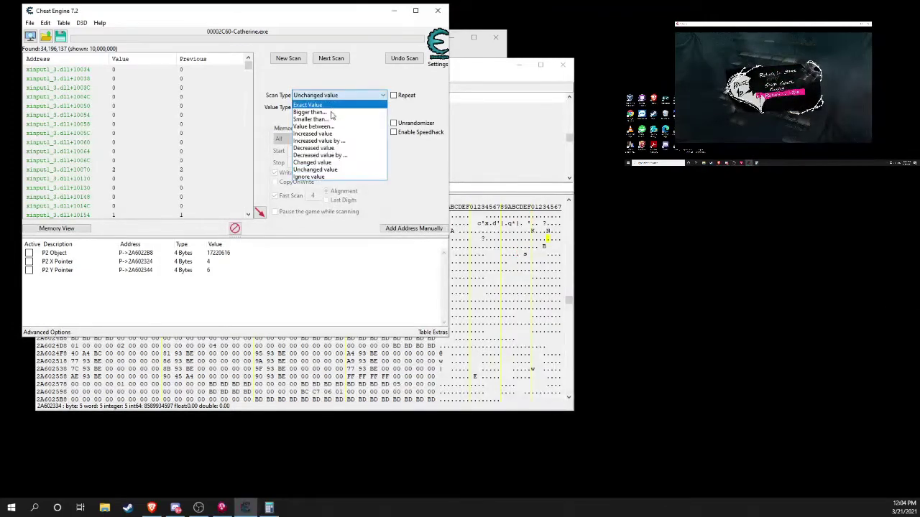
{"action": "left_click", "coordinate": [337, 159]}
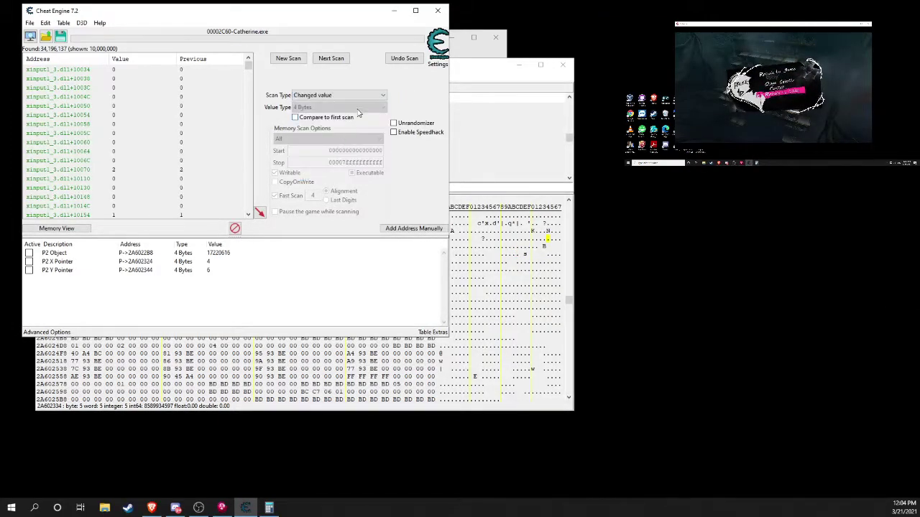
{"action": "left_click", "coordinate": [332, 58]}
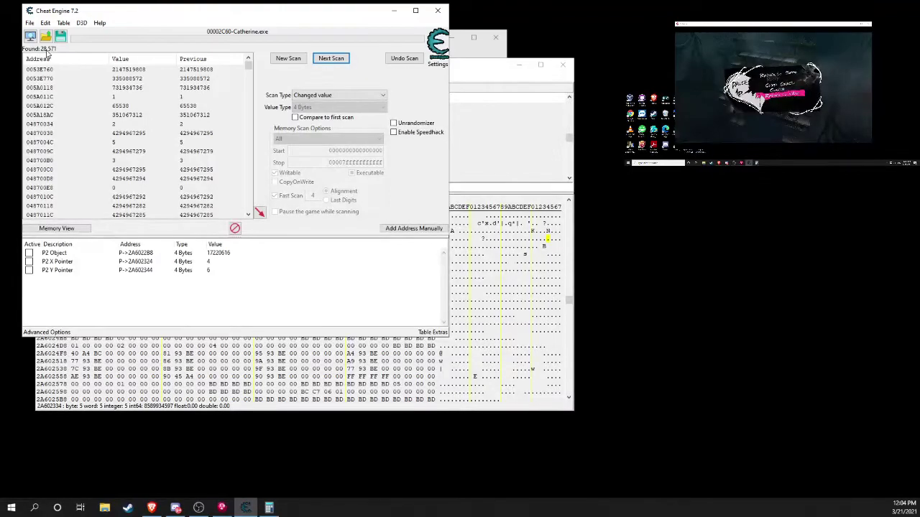
Step: Narrow the changed results to values between 0 and 5
{"action": "left_click", "coordinate": [374, 98]}
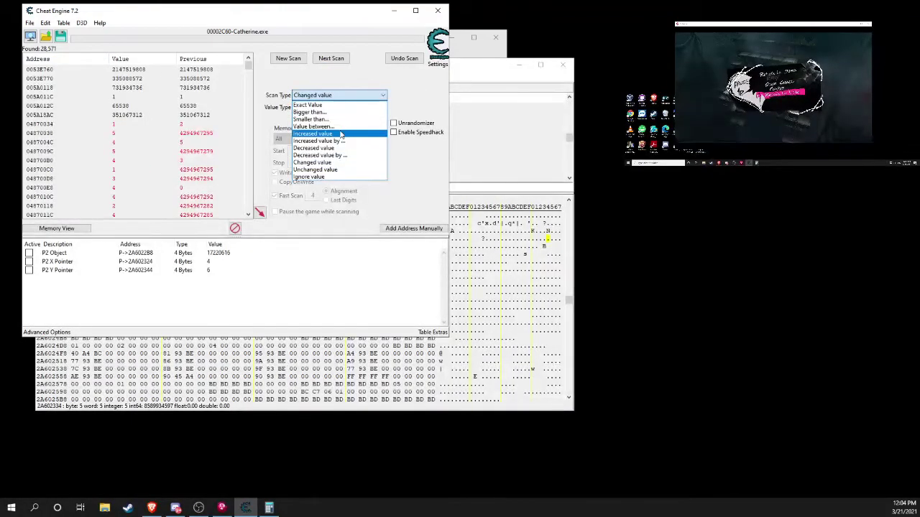
{"action": "left_click", "coordinate": [338, 130]}
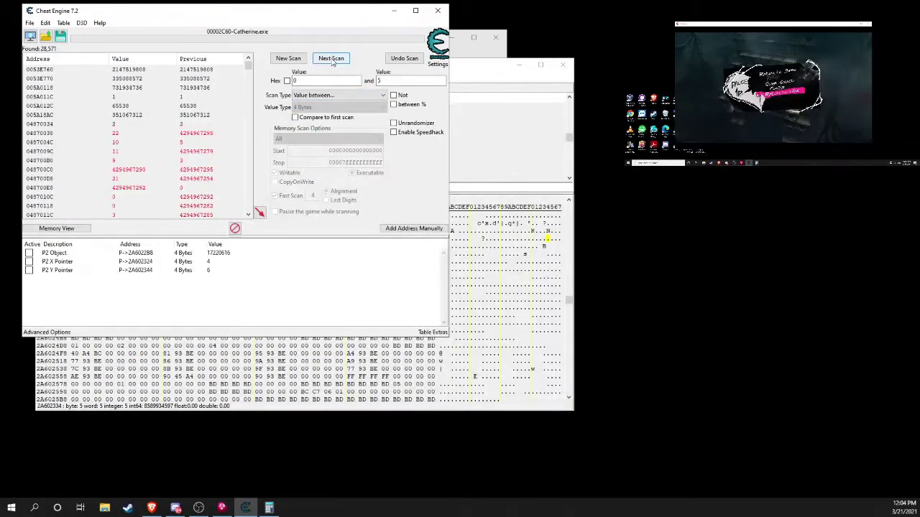
{"action": "left_click", "coordinate": [331, 58]}
Step: Resume and re-pause the game, and filter the scan results for values increased by 1
{"action": "left_click", "coordinate": [345, 95]}
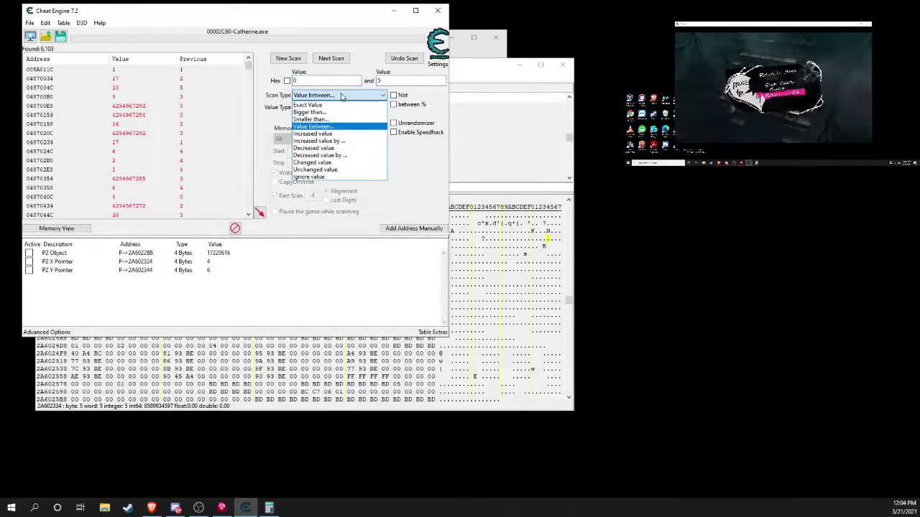
{"action": "left_click", "coordinate": [336, 141]}
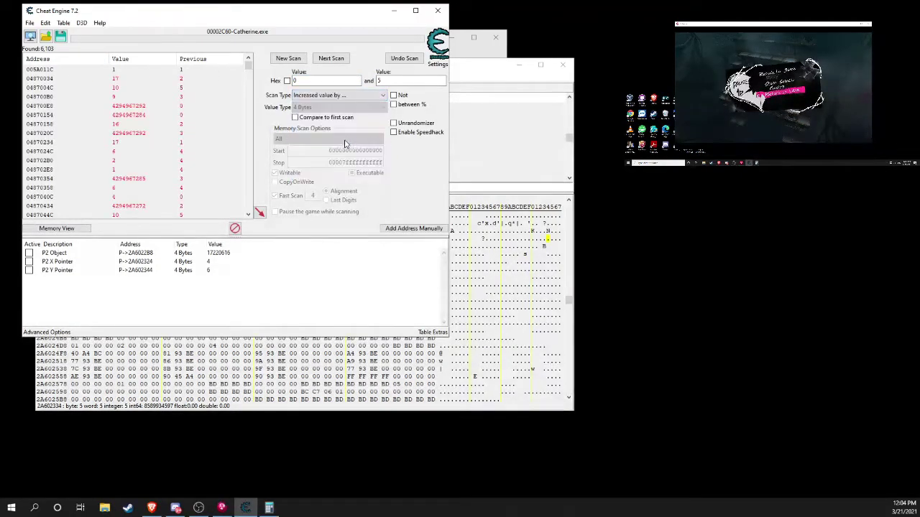
{"action": "left_click", "coordinate": [330, 81]}
{"action": "key", "text": "BackSpace"}
{"action": "type", "text": "1"}
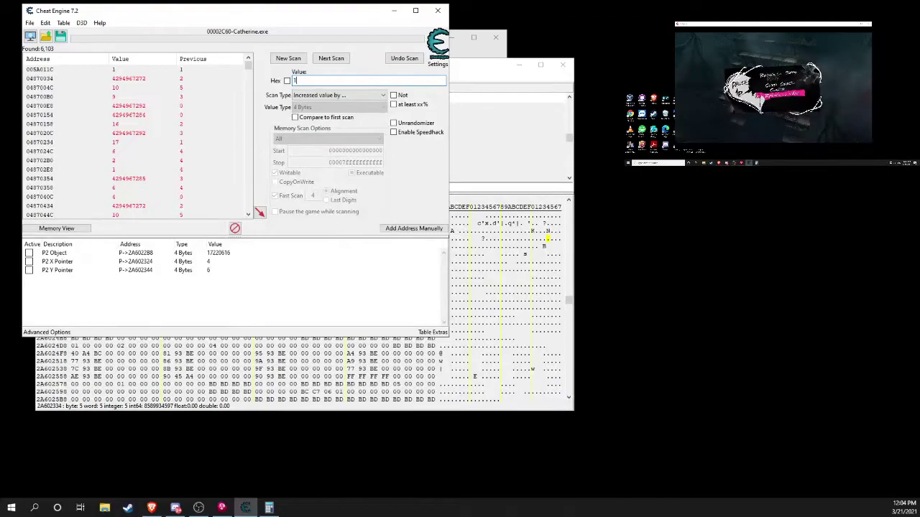
{"action": "key", "text": "alt+Tab"}
{"action": "key", "text": "Down"}
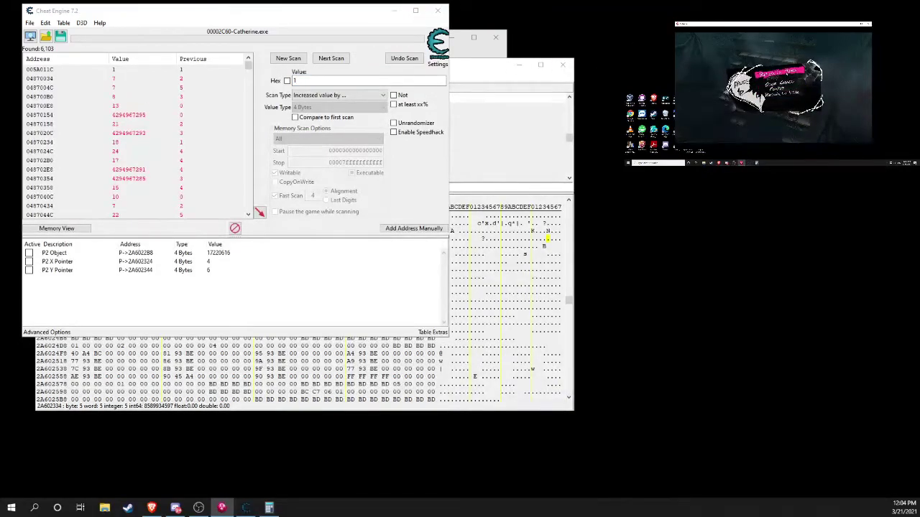
{"action": "key", "text": "Return"}
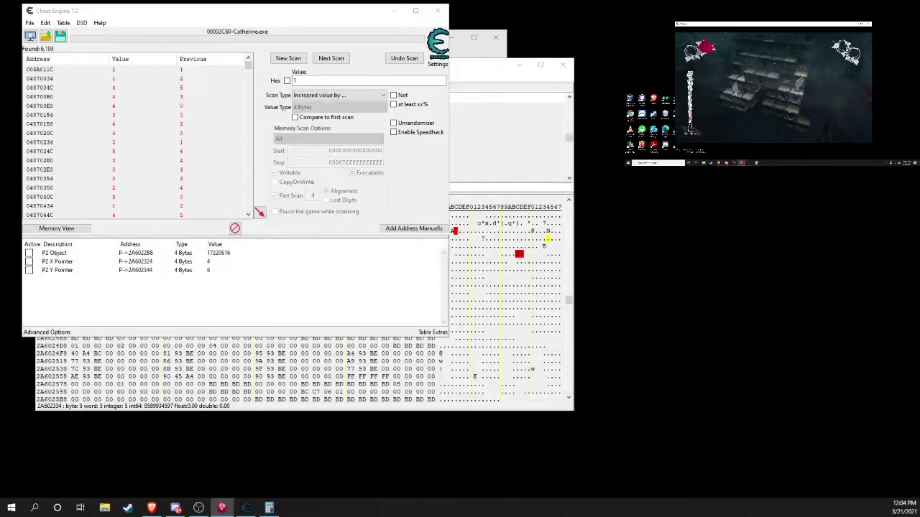
{"action": "key", "text": "Escape"}
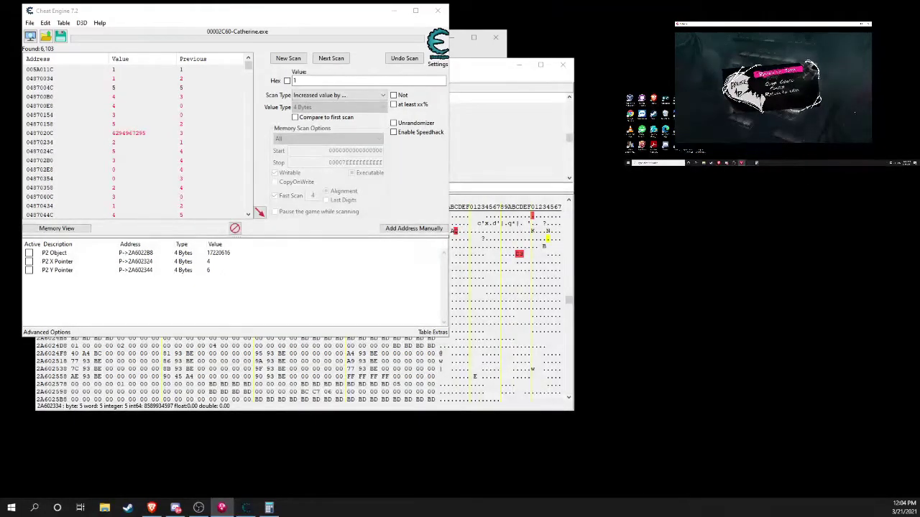
{"action": "left_click", "coordinate": [342, 63]}
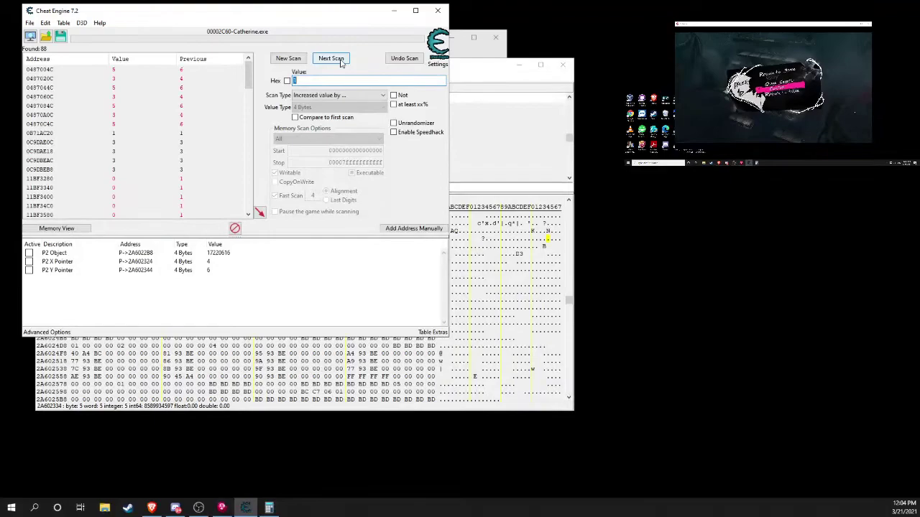
Step: Filter the remaining results by unchanged value three times while the game stays paused
{"action": "left_click", "coordinate": [364, 98]}
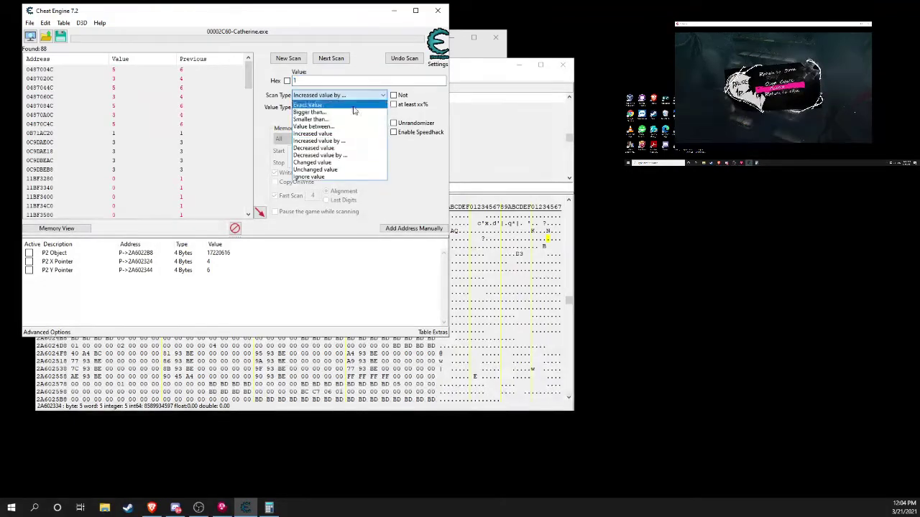
{"action": "left_click", "coordinate": [315, 170]}
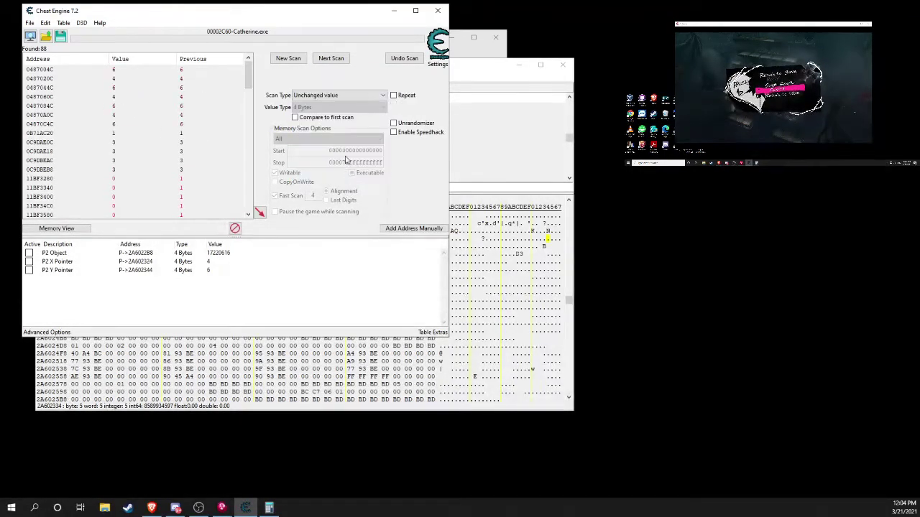
{"action": "left_click", "coordinate": [329, 60]}
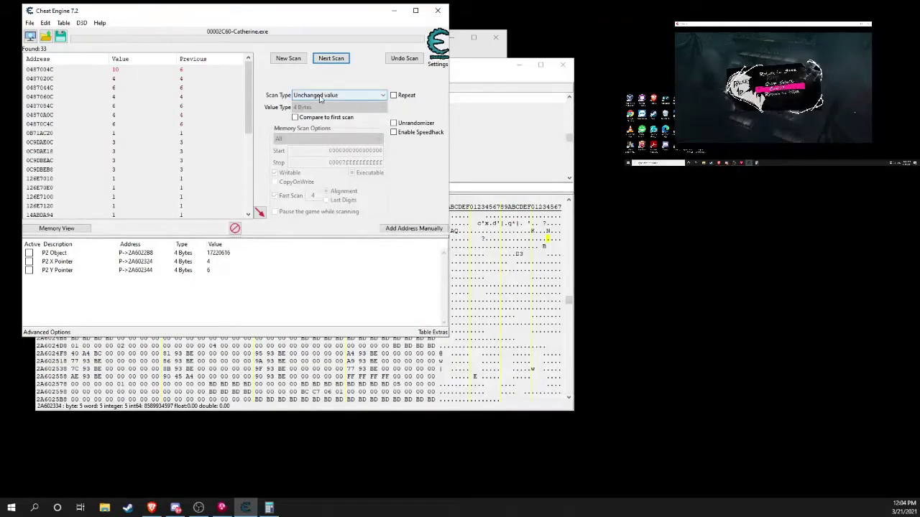
{"action": "left_click", "coordinate": [331, 60]}
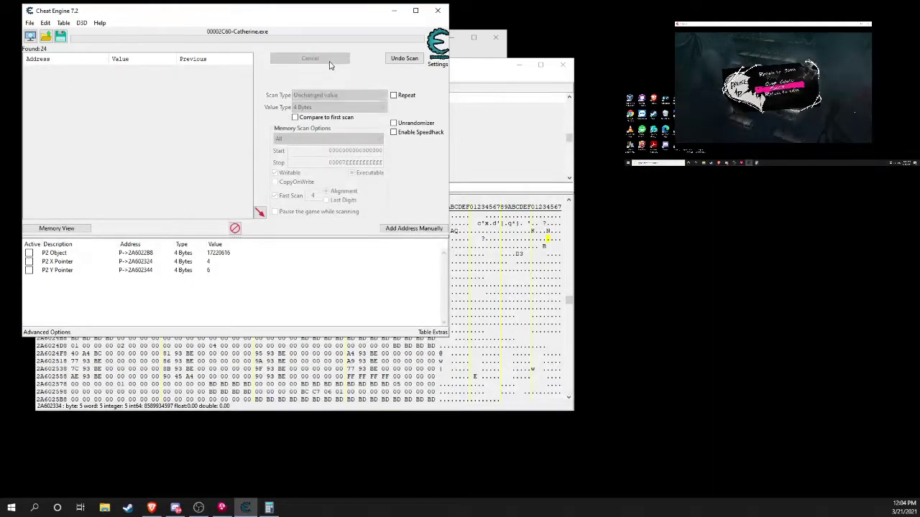
{"action": "left_click", "coordinate": [331, 62]}
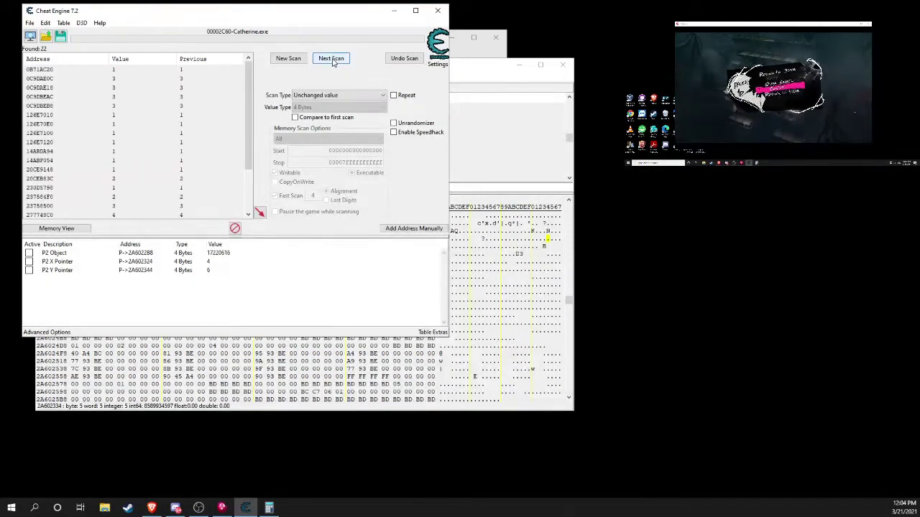
Step: Filter the results to values between 1 and 5 and look through the remaining addresses
{"action": "left_click", "coordinate": [305, 95]}
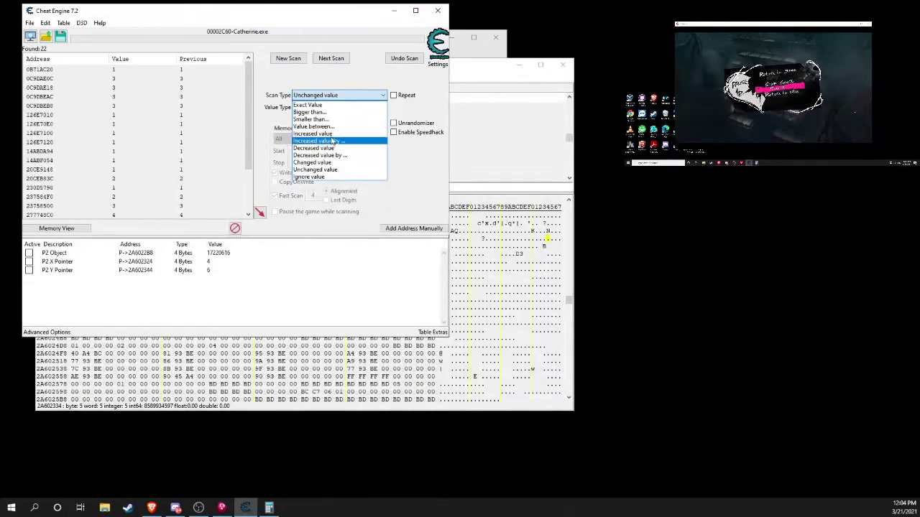
{"action": "left_click", "coordinate": [331, 126]}
{"action": "left_click", "coordinate": [331, 59]}
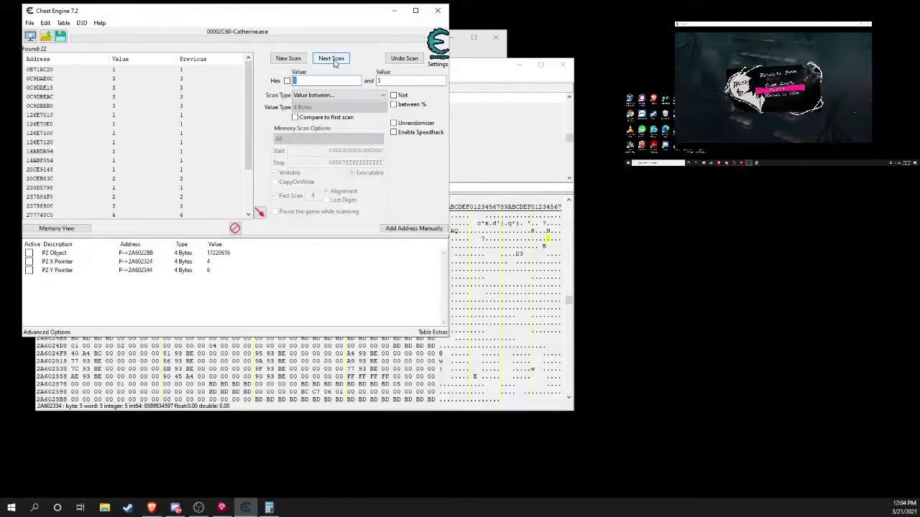
{"action": "scroll", "coordinate": [126, 134], "scroll_direction": "down", "scroll_amount": 2}
{"action": "scroll", "coordinate": [128, 142], "scroll_direction": "up", "scroll_amount": 1}
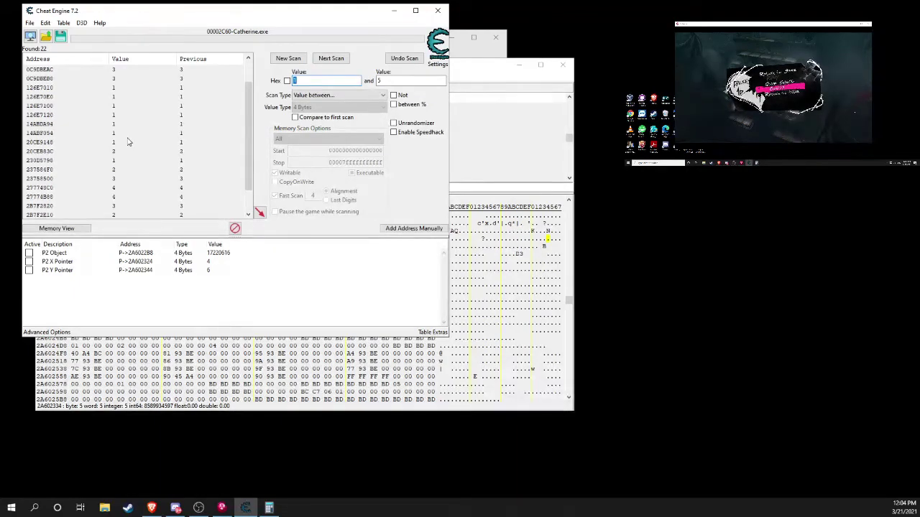
Step: Resume the game, pause it again, and repeat the filter for values between 1 and 5
{"action": "left_click", "coordinate": [746, 117]}
{"action": "key", "text": "Escape"}
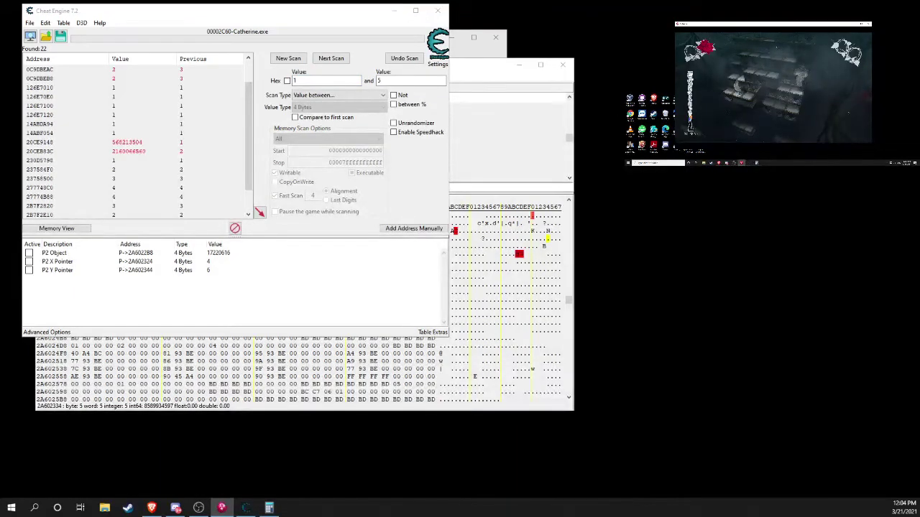
{"action": "key", "text": "Escape"}
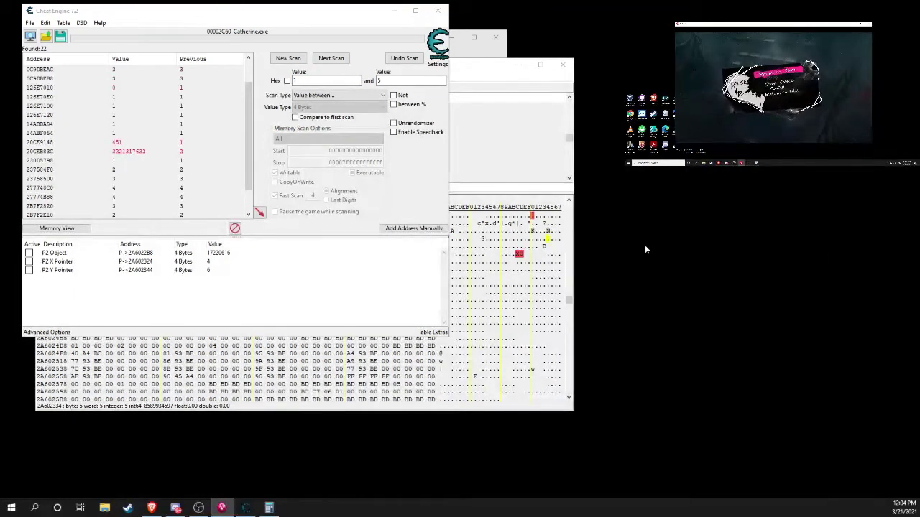
{"action": "left_click", "coordinate": [329, 59]}
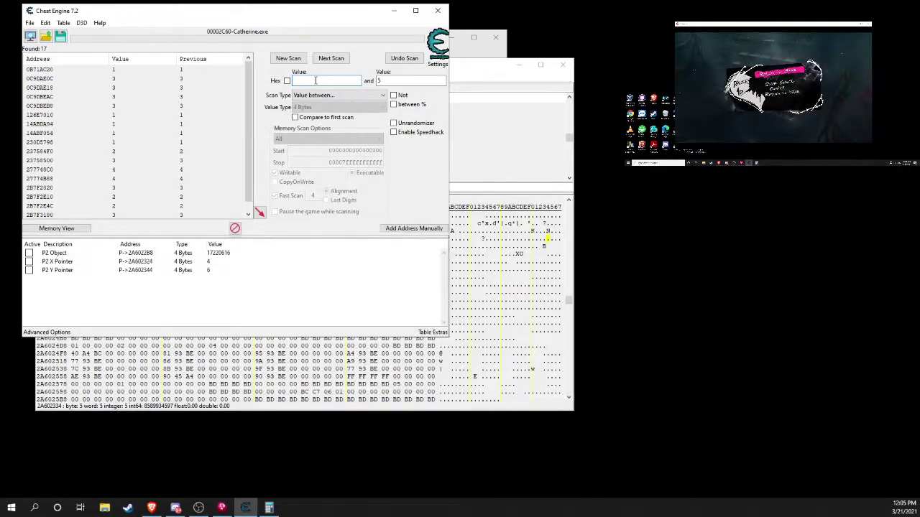
Step: Filter the results to values between 3 and 5, resume the game for a moment, and return to the scanner
{"action": "type", "text": "3"}
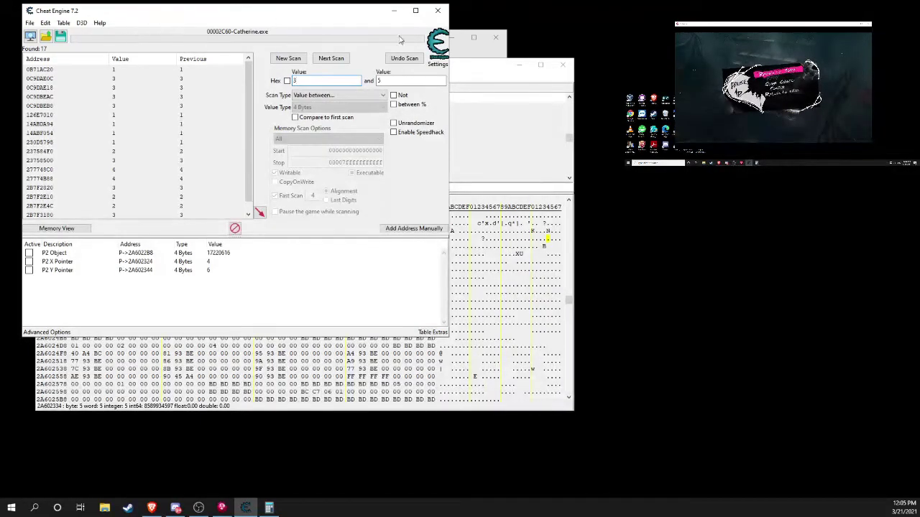
{"action": "left_click", "coordinate": [332, 61]}
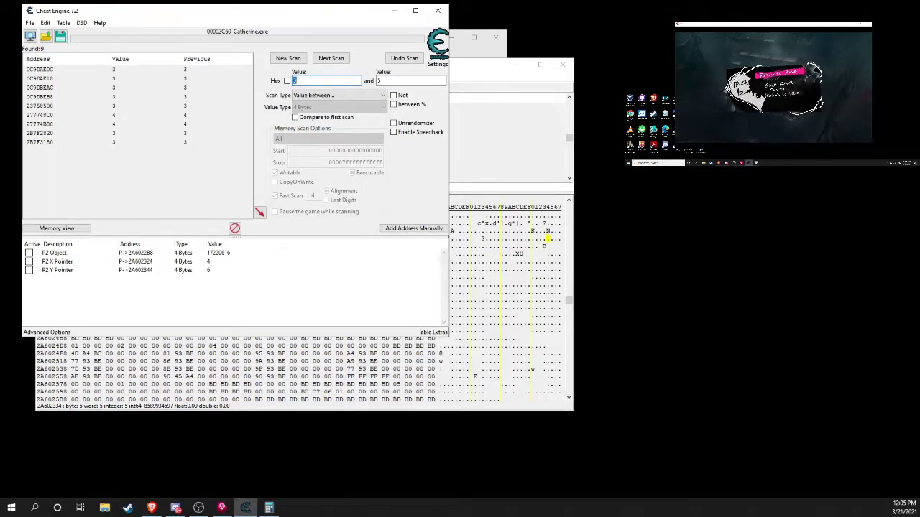
{"action": "left_click", "coordinate": [822, 53]}
{"action": "left_click", "coordinate": [798, 71]}
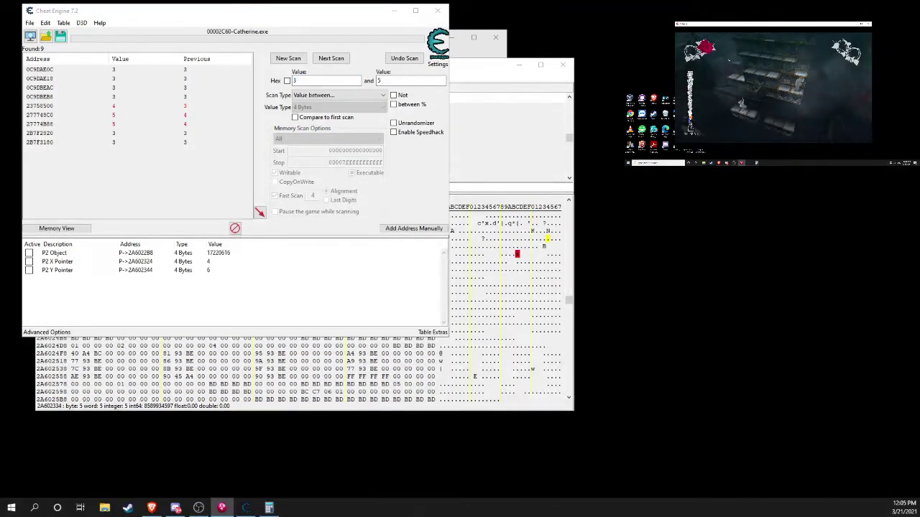
{"action": "key", "text": "alt+Tab"}
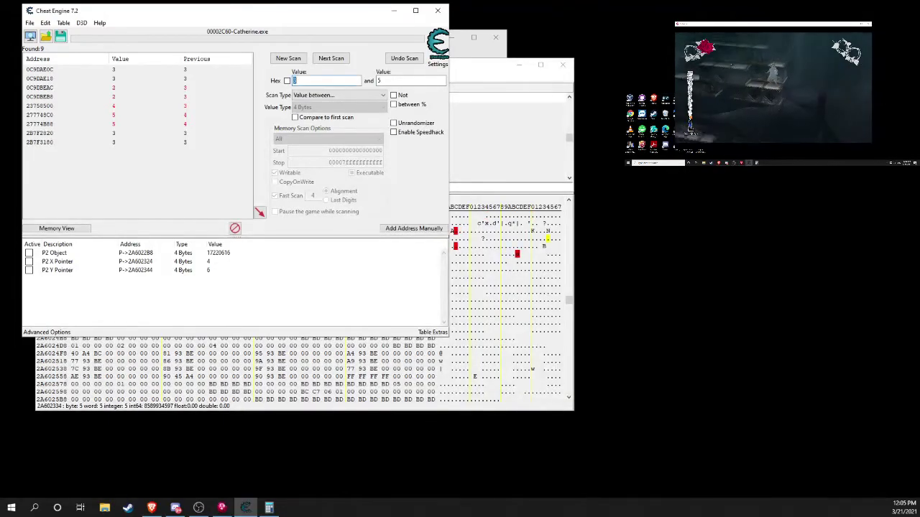
Step: Add the results 277748C0 and 27774B88 to the address list, compare them during play, and pause the game
{"action": "double_click", "coordinate": [40, 115]}
{"action": "double_click", "coordinate": [41, 124]}
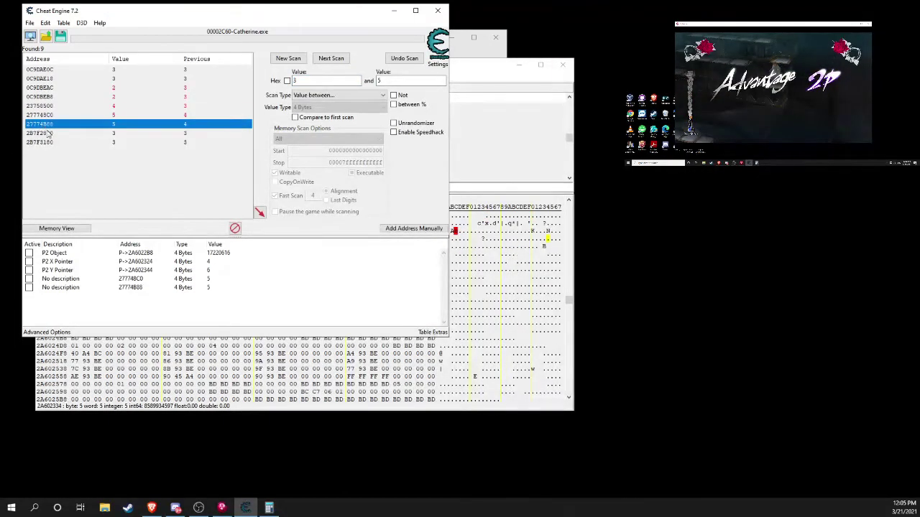
{"action": "left_click", "coordinate": [155, 287]}
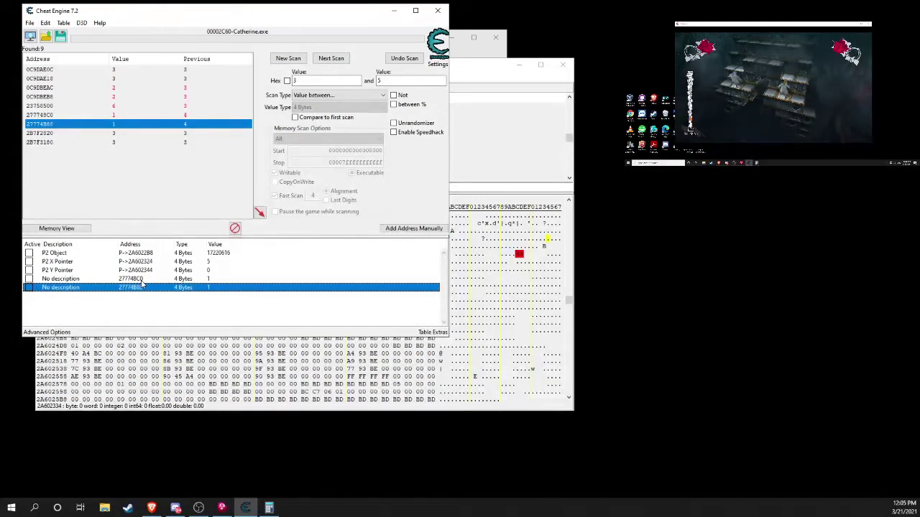
{"action": "left_click", "coordinate": [143, 281]}
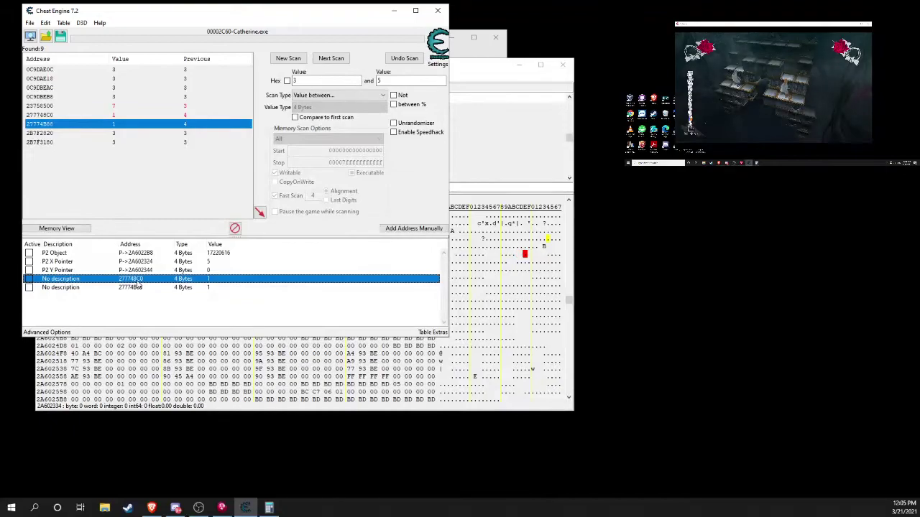
{"action": "left_click", "coordinate": [756, 35]}
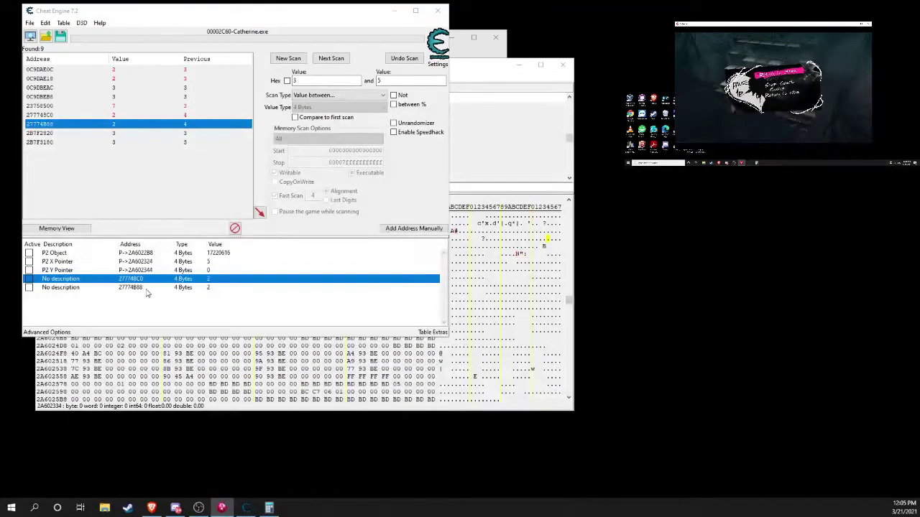
Step: Set the description of the 277748C0 entry to "Floor to Fall"
{"action": "double_click", "coordinate": [58, 279]}
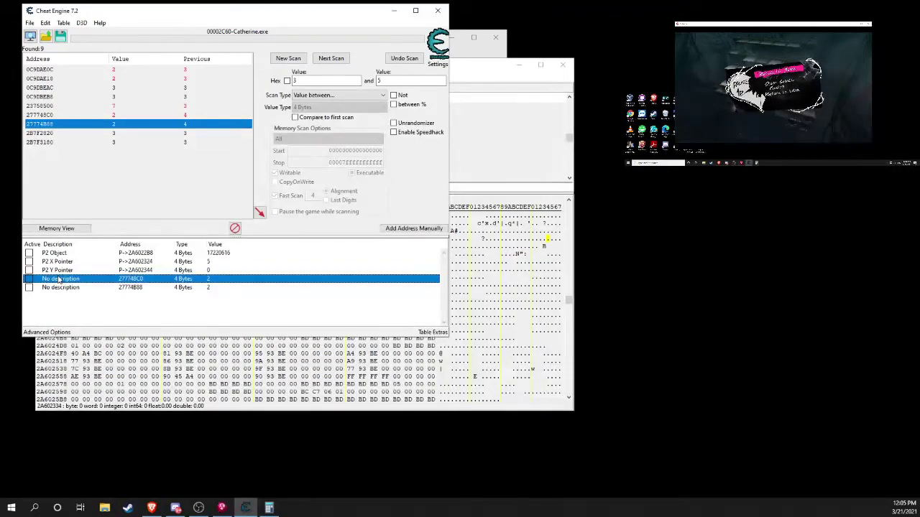
{"action": "type", "text": "P"}
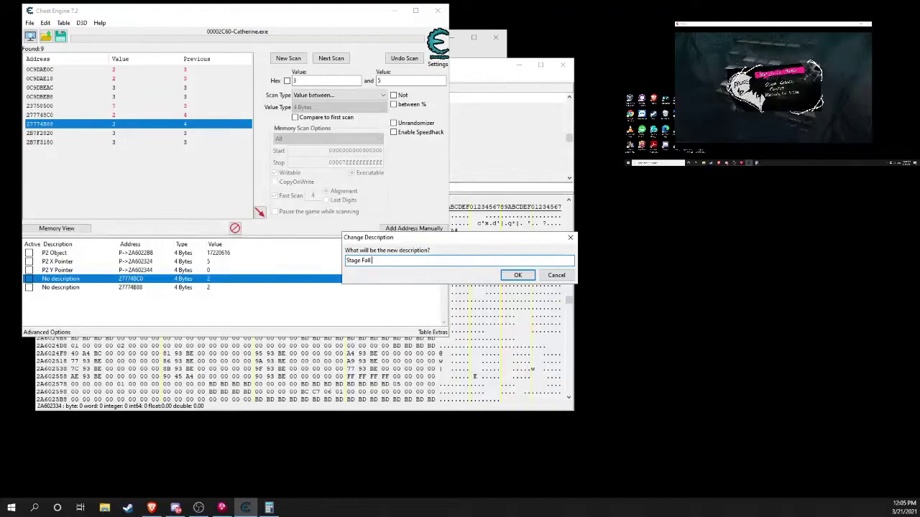
{"action": "key", "text": "BackSpace"}
{"action": "key", "text": "BackSpace"}
{"action": "key", "text": "BackSpace"}
{"action": "key", "text": "BackSpace"}
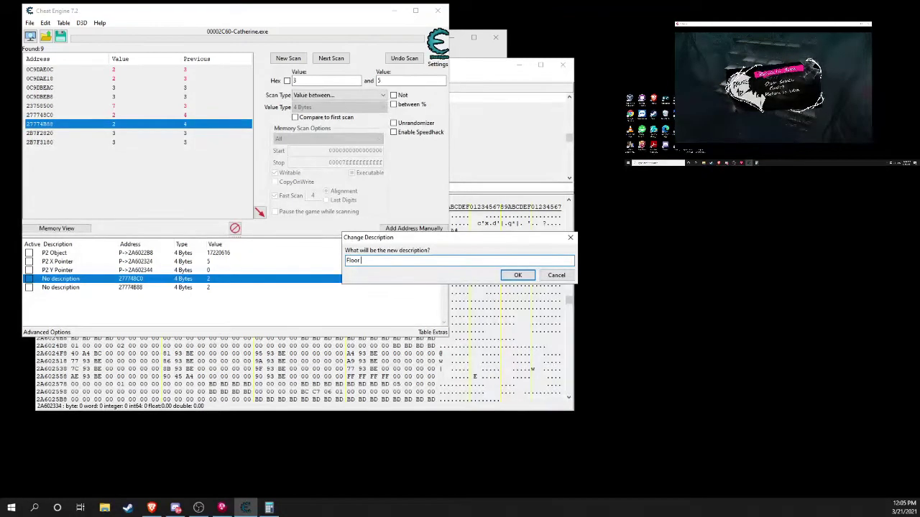
{"action": "type", "text": "to Fall"}
{"action": "key", "text": "Return"}
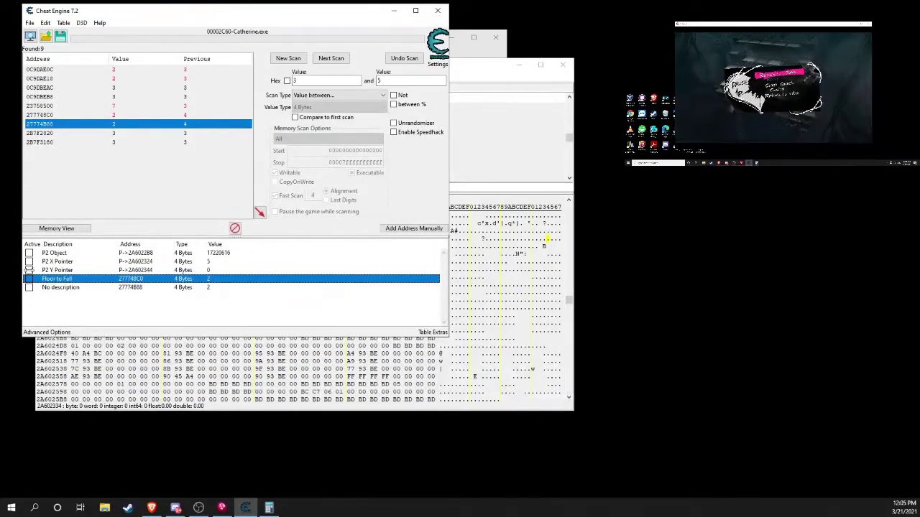
Step: Give the remaining undescribed entry, 27774B88, the description "Floor to Fall" as well
{"action": "double_click", "coordinate": [72, 287]}
{"action": "type", "text": "Floor to Fall"}
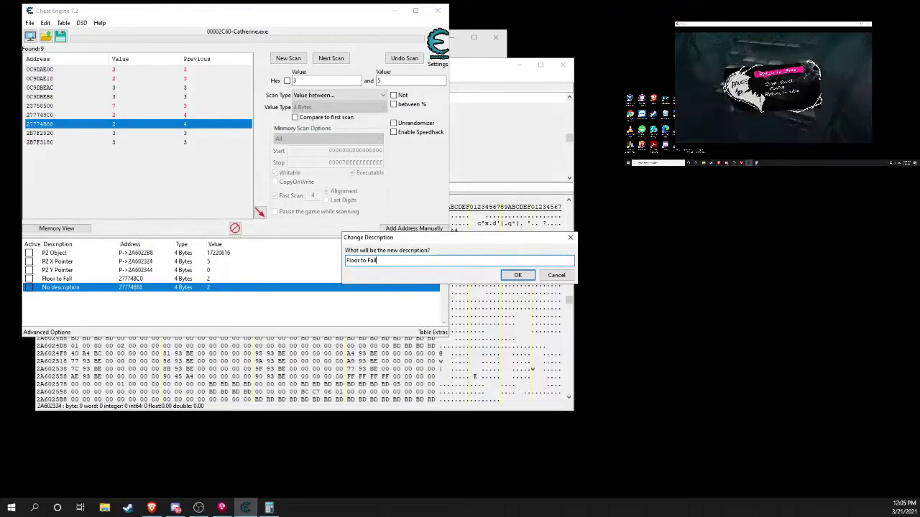
{"action": "key", "text": "Return"}
{"action": "left_click", "coordinate": [202, 305]}
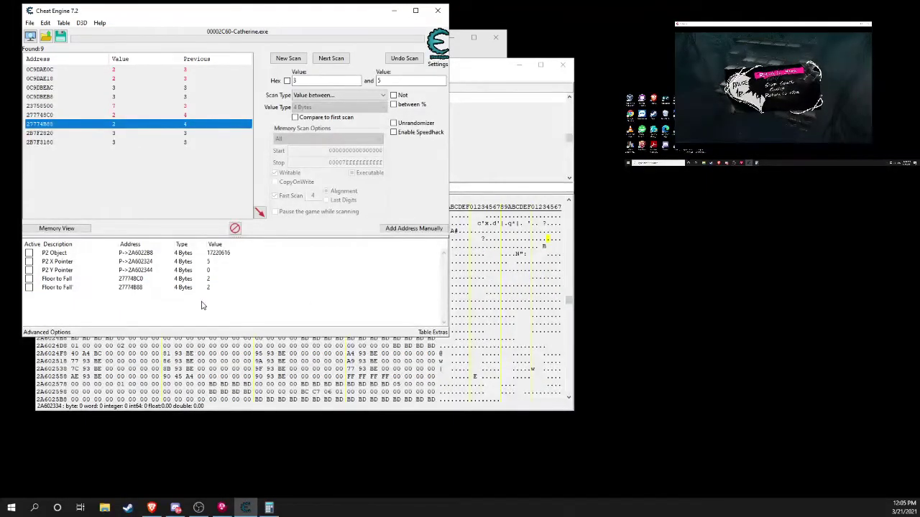
Step: Find out what writes to 277748C0, resuming the game until an instruction is caught and pausing it again
{"action": "right_click", "coordinate": [120, 281]}
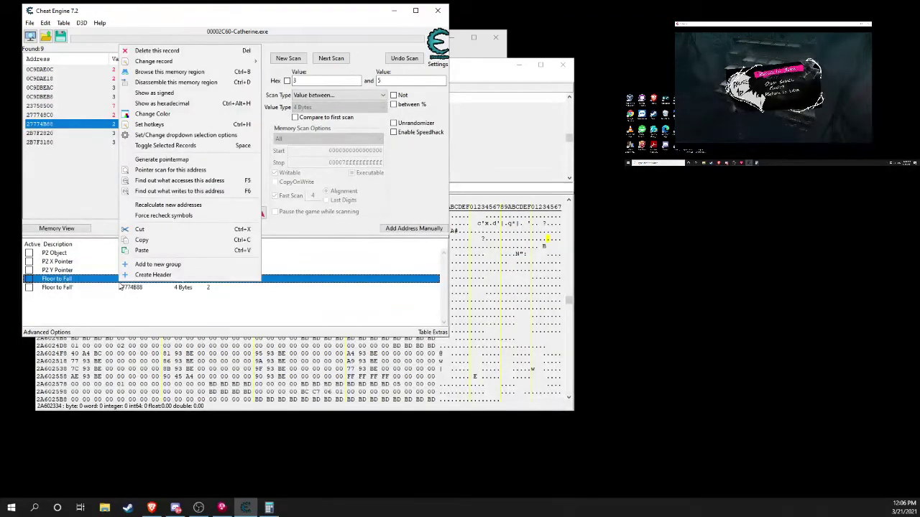
{"action": "left_click", "coordinate": [189, 192]}
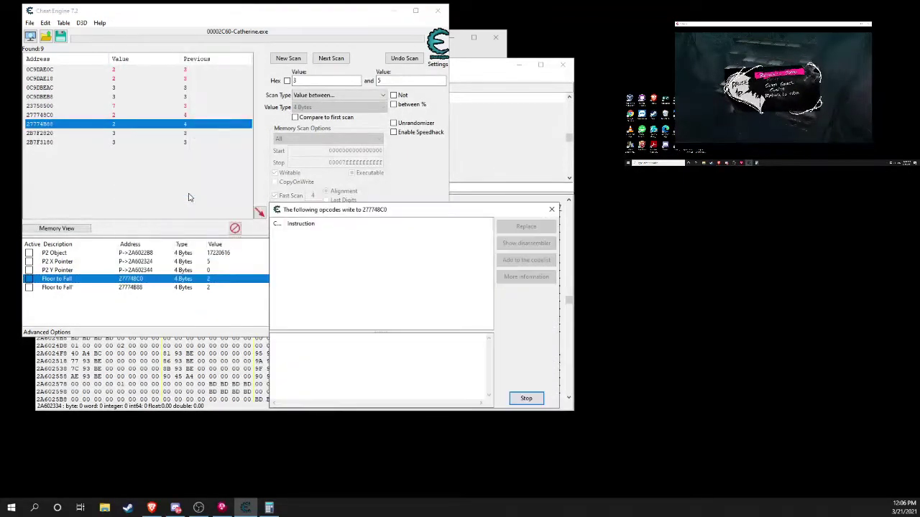
{"action": "left_click_drag", "start_coordinate": [386, 213], "coordinate": [375, 157]}
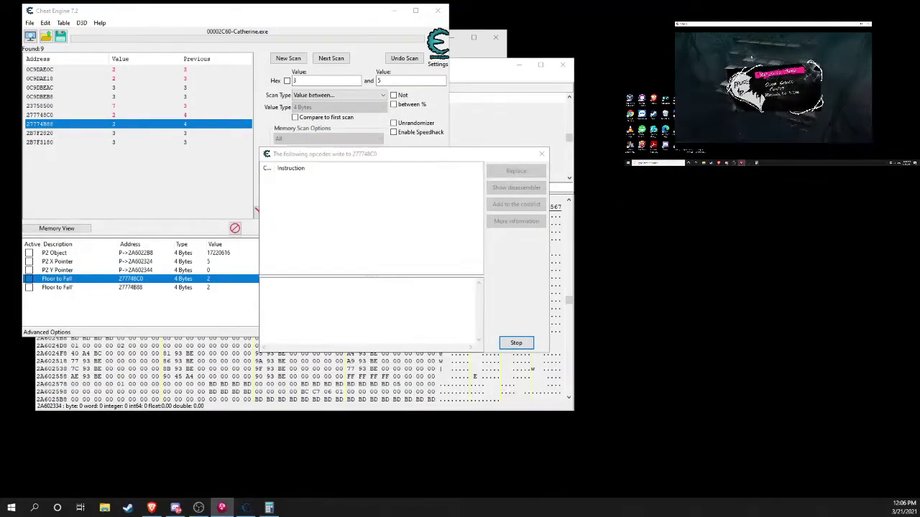
{"action": "key", "text": "Return"}
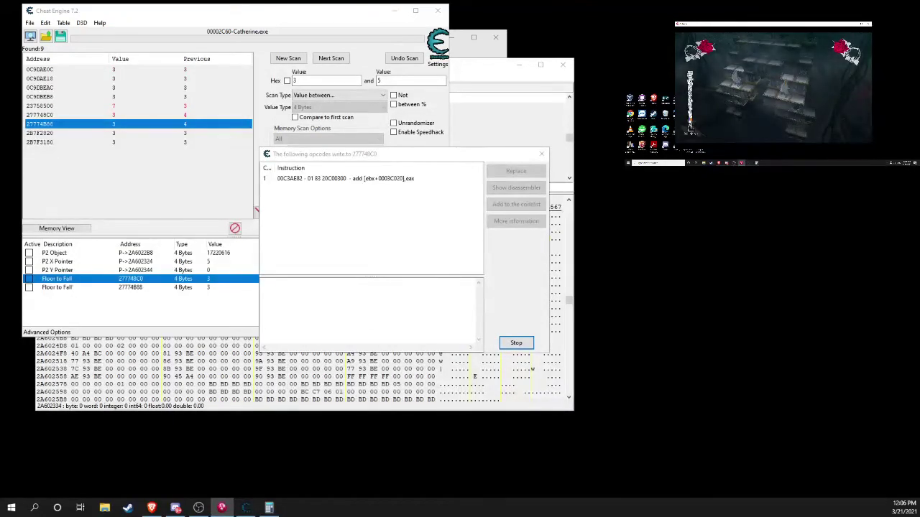
{"action": "key", "text": "Escape"}
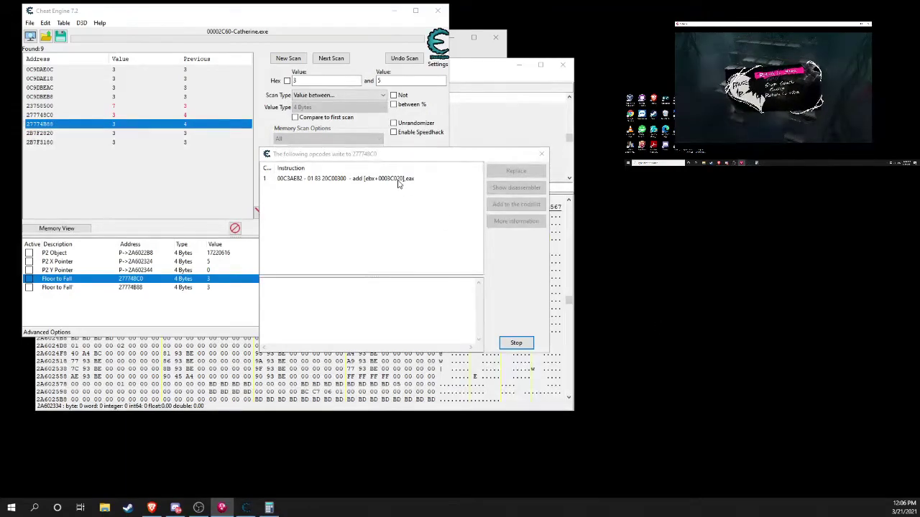
Step: Examine the caught add instruction's details and the EAX register value it adds to the address
{"action": "left_click", "coordinate": [399, 181]}
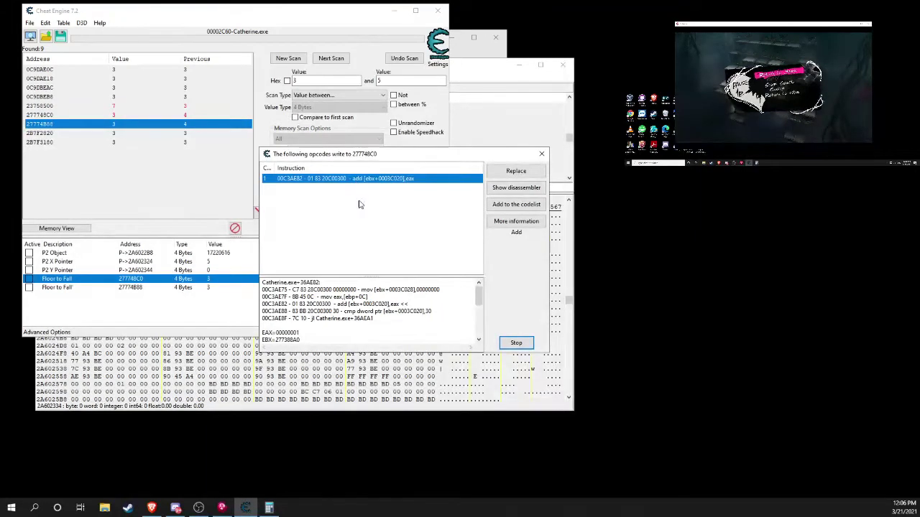
{"action": "left_click", "coordinate": [316, 333]}
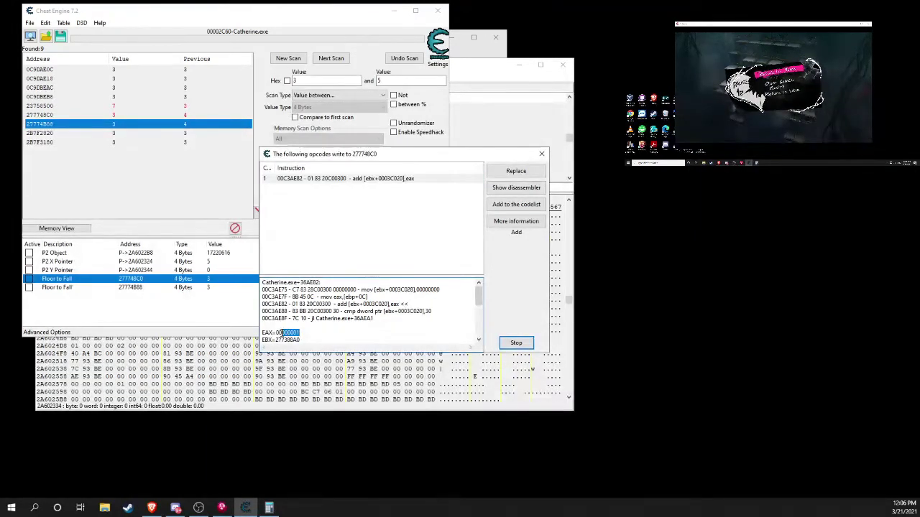
{"action": "left_click", "coordinate": [278, 332]}
{"action": "left_click_drag", "start_coordinate": [277, 333], "coordinate": [309, 332]}
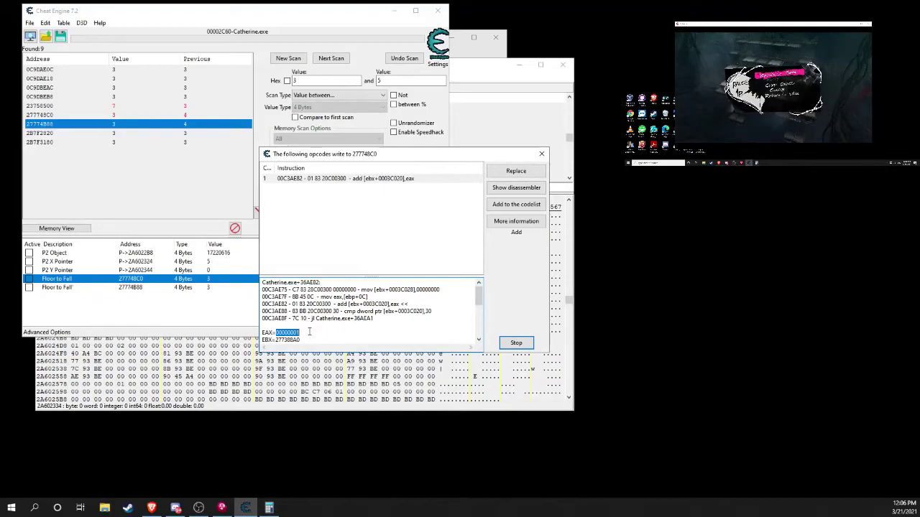
{"action": "left_click", "coordinate": [423, 185]}
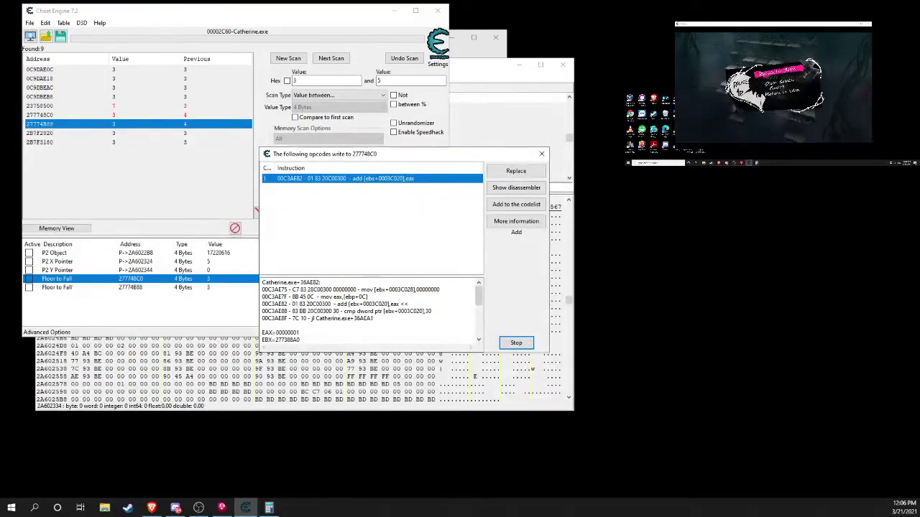
{"action": "left_click_drag", "start_coordinate": [299, 338], "coordinate": [274, 303]}
{"action": "left_click", "coordinate": [286, 304]}
{"action": "scroll", "coordinate": [285, 304], "scroll_direction": "up", "scroll_amount": 1}
{"action": "left_click", "coordinate": [283, 304]}
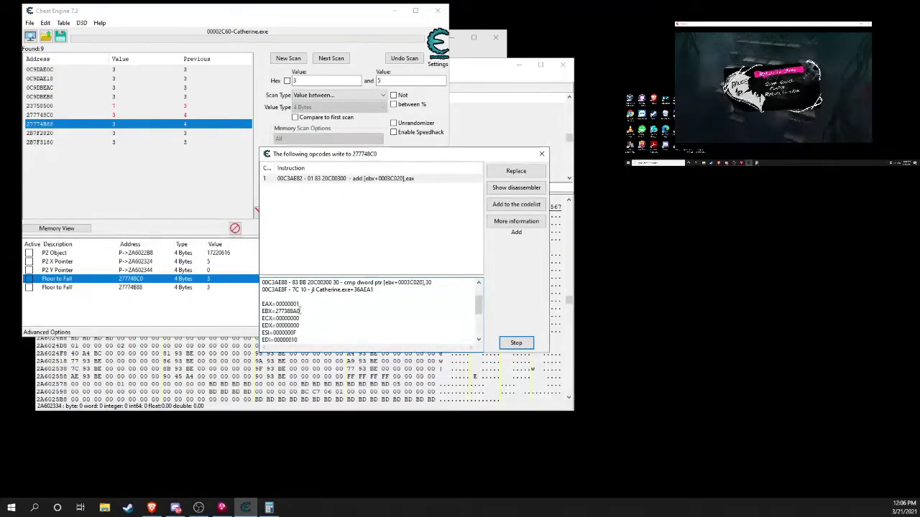
{"action": "left_click_drag", "start_coordinate": [307, 302], "coordinate": [262, 304]}
{"action": "left_click", "coordinate": [268, 304]}
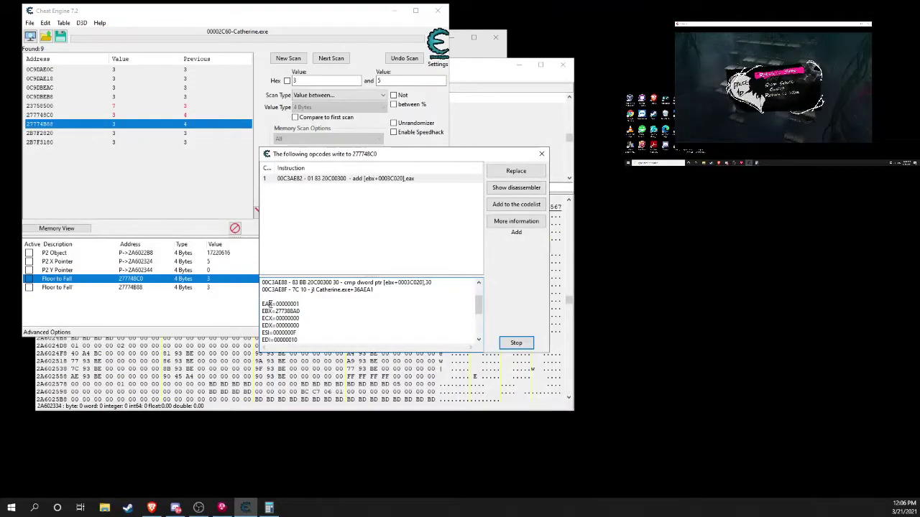
Step: Compare the instruction's ebx+0003C020 operand with the EBX register value and the Floor to Fall address
{"action": "left_click", "coordinate": [414, 181]}
{"action": "left_click", "coordinate": [308, 323]}
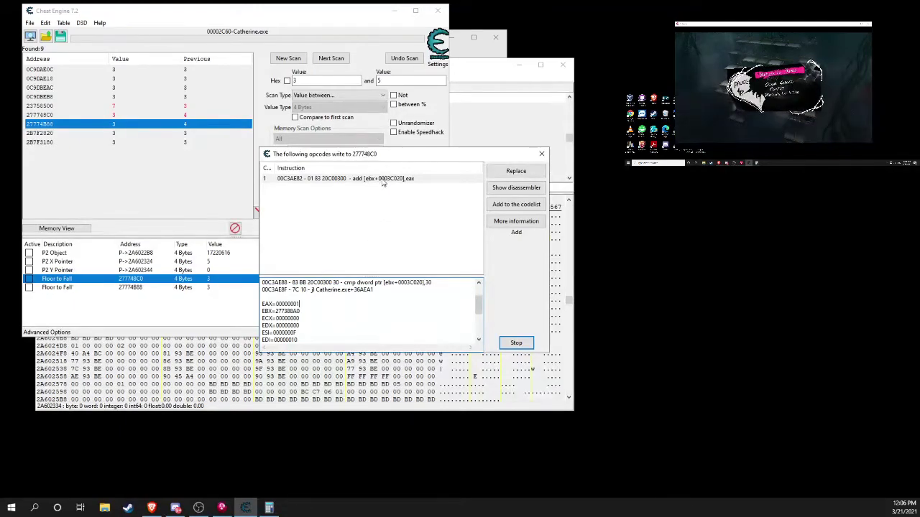
{"action": "left_click_drag", "start_coordinate": [309, 310], "coordinate": [276, 311]}
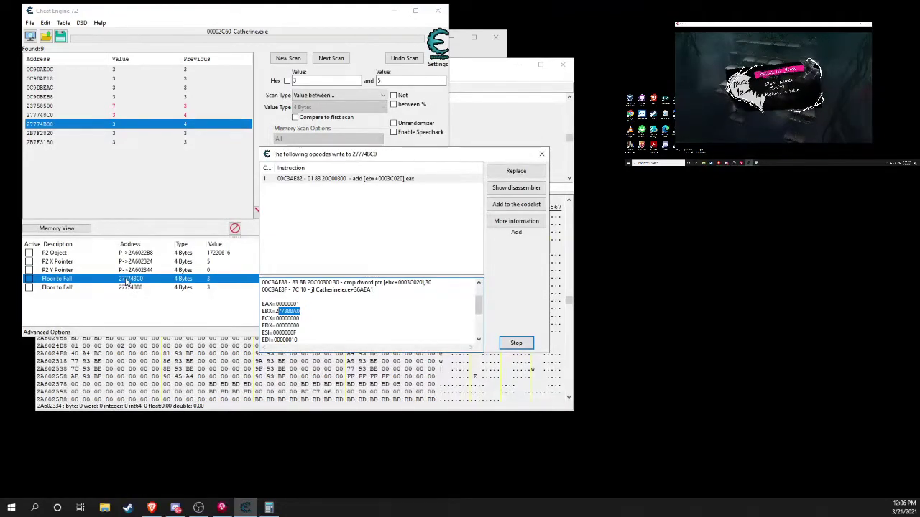
{"action": "left_click", "coordinate": [291, 318]}
{"action": "left_click_drag", "start_coordinate": [301, 312], "coordinate": [262, 312]}
{"action": "double_click", "coordinate": [277, 313]}
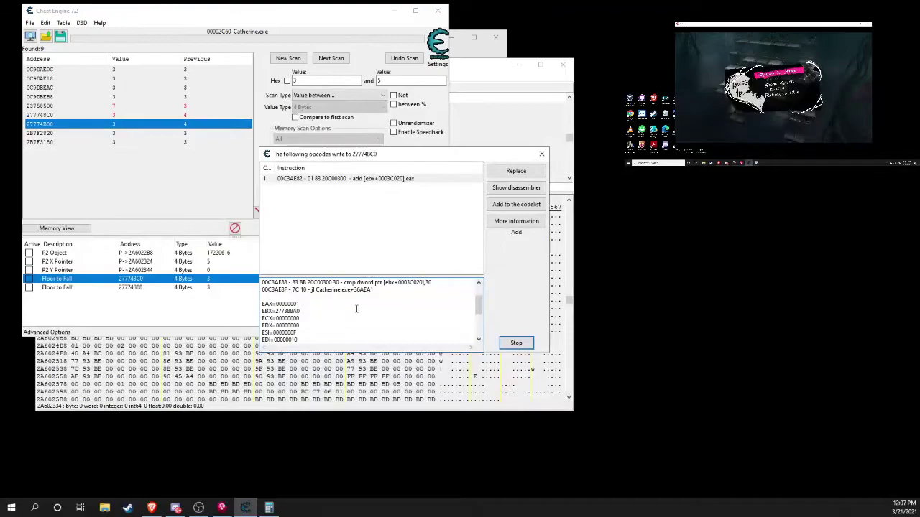
Step: Copy the EBX register value from the caught instruction's details
{"action": "left_click", "coordinate": [385, 179]}
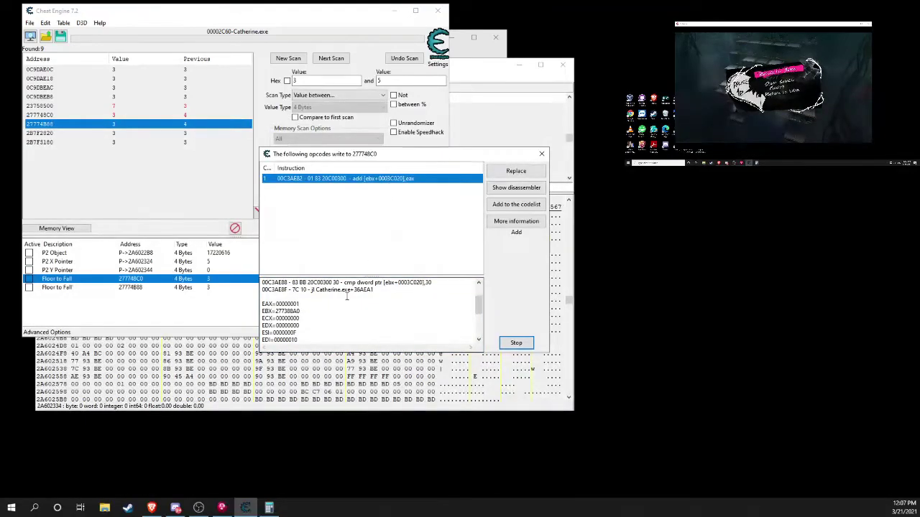
{"action": "left_click_drag", "start_coordinate": [300, 310], "coordinate": [276, 310]}
{"action": "left_click", "coordinate": [280, 311]}
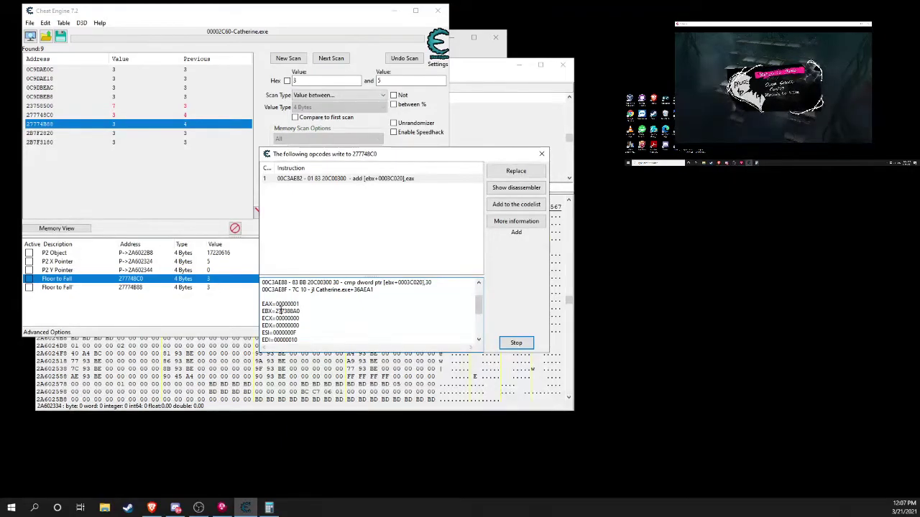
{"action": "double_click", "coordinate": [276, 310]}
{"action": "right_click", "coordinate": [301, 310]}
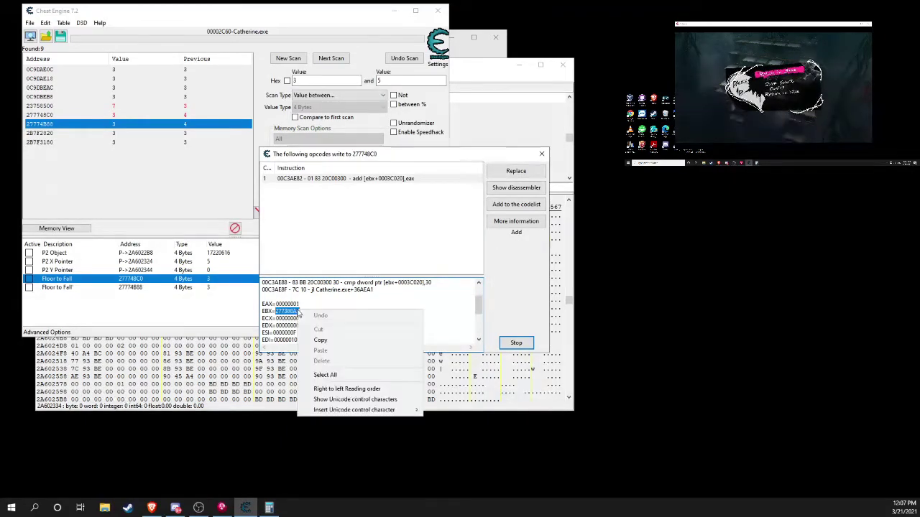
{"action": "left_click", "coordinate": [329, 336]}
Step: Minimise the memory viewer and run a new exact-value hexadecimal scan for the copied base address 277388A0
{"action": "left_click", "coordinate": [202, 305]}
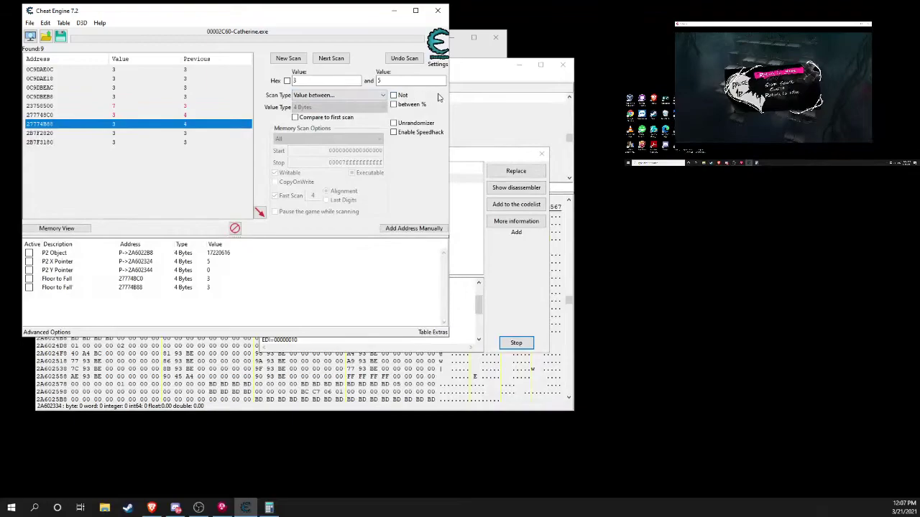
{"action": "left_click", "coordinate": [488, 77]}
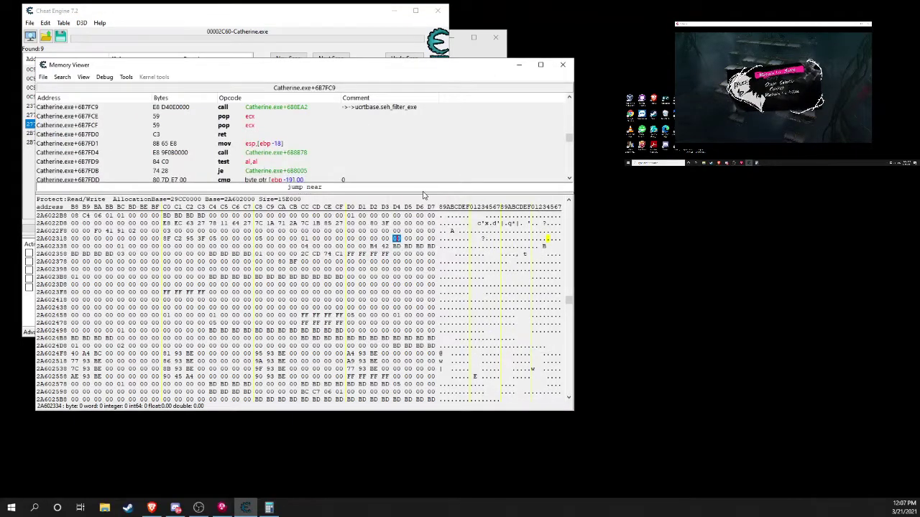
{"action": "left_click", "coordinate": [519, 66]}
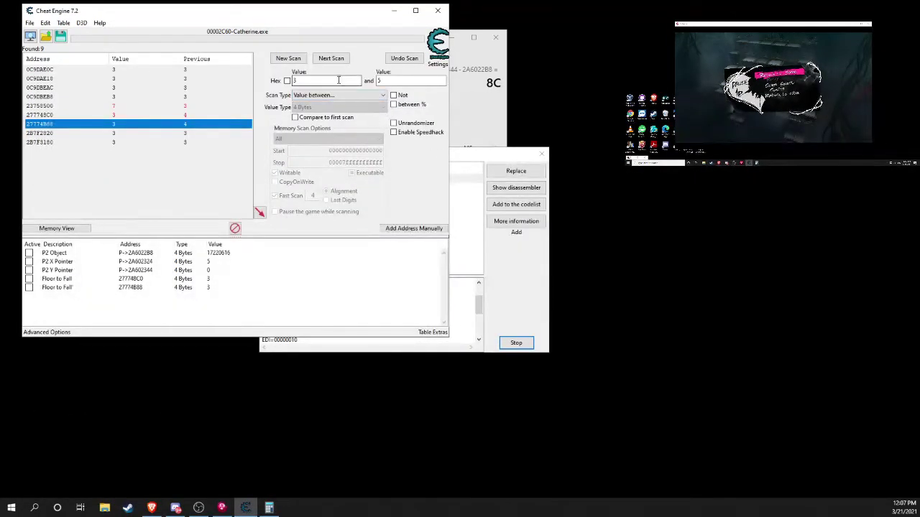
{"action": "left_click", "coordinate": [301, 61]}
{"action": "left_click", "coordinate": [287, 81]}
{"action": "double_click", "coordinate": [321, 82]}
{"action": "key", "text": "ctrl+v"}
{"action": "key", "text": "Return"}
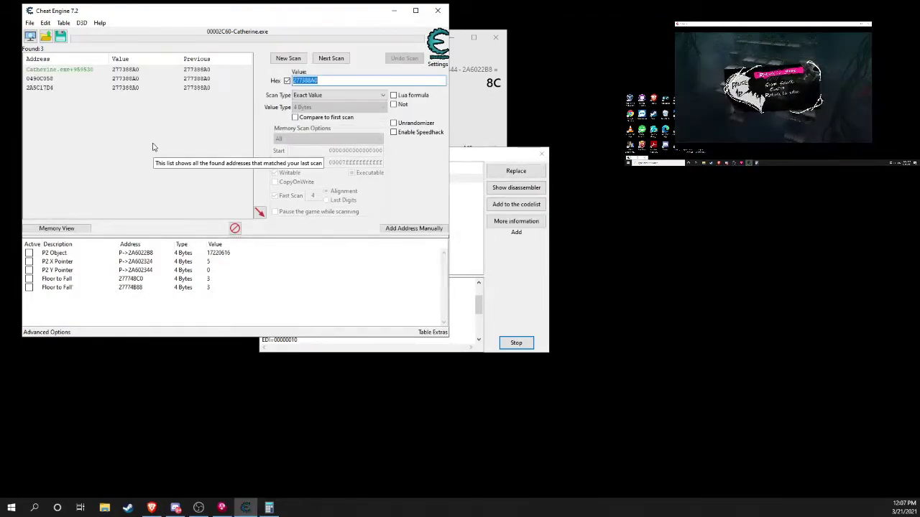
Step: Add the static Catherine.exe+959530 scan result to the address list
{"action": "left_click", "coordinate": [79, 70]}
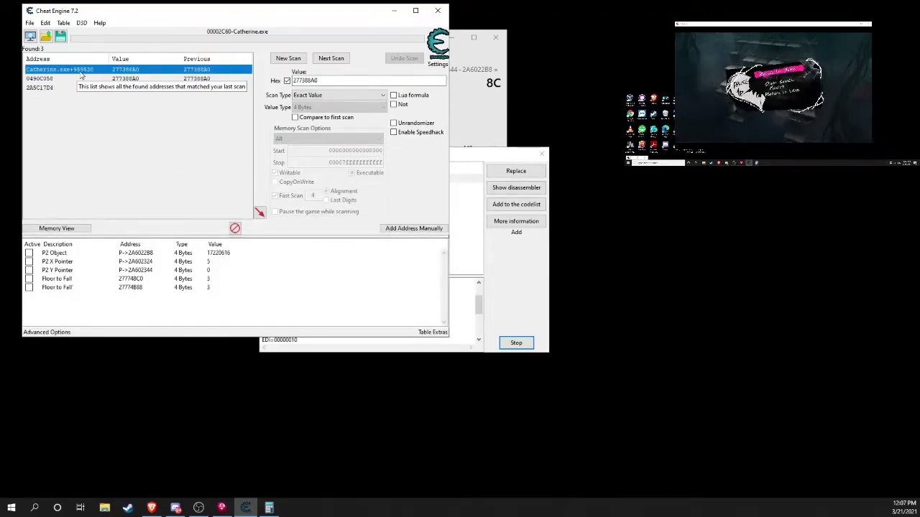
{"action": "double_click", "coordinate": [81, 74]}
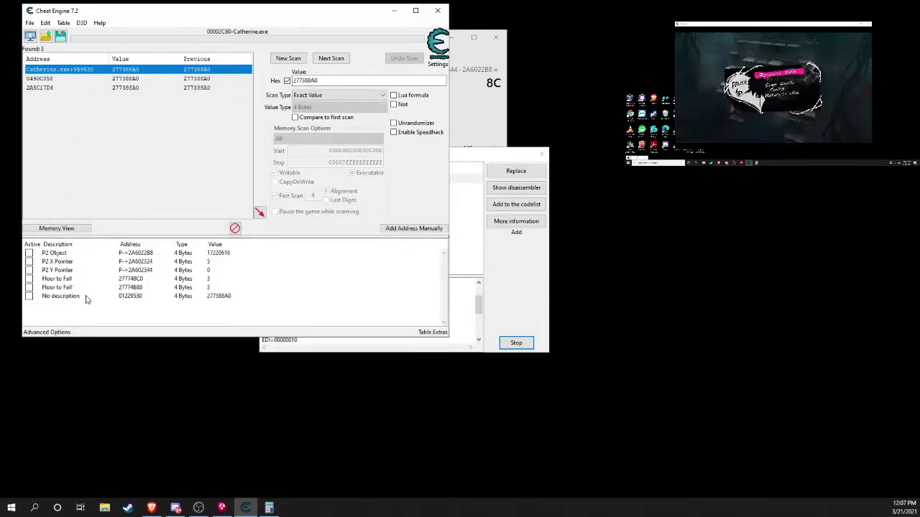
{"action": "right_click", "coordinate": [70, 72]}
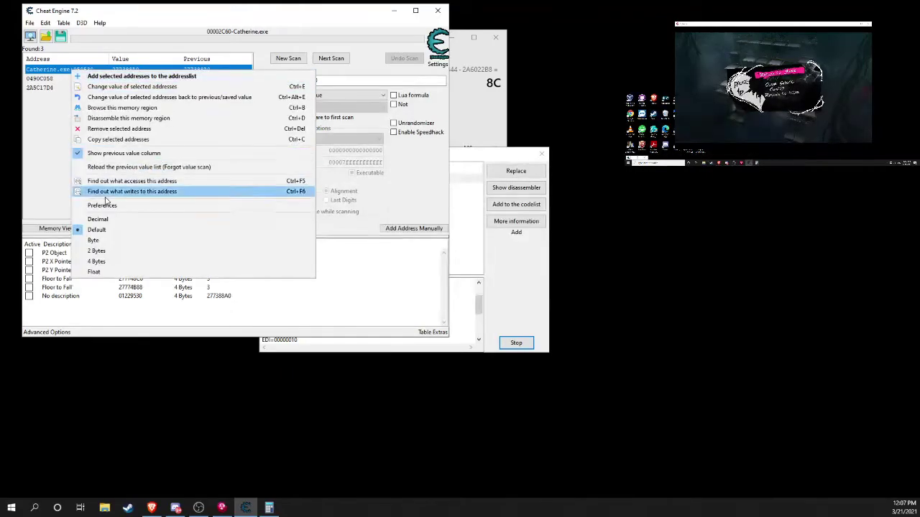
{"action": "left_click", "coordinate": [47, 171]}
Step: Start a manually added 4-byte pointer entry with Catherine.exe+959530 as its base address
{"action": "left_click", "coordinate": [424, 227]}
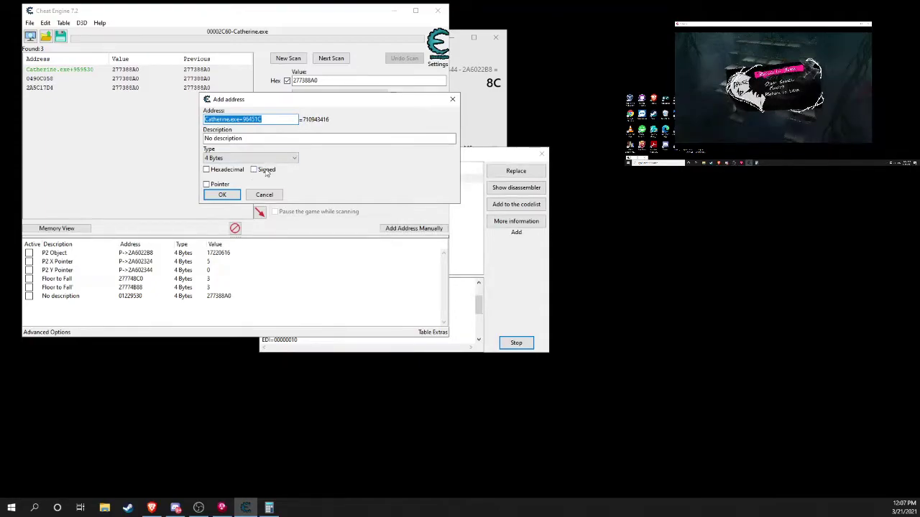
{"action": "left_click", "coordinate": [219, 184]}
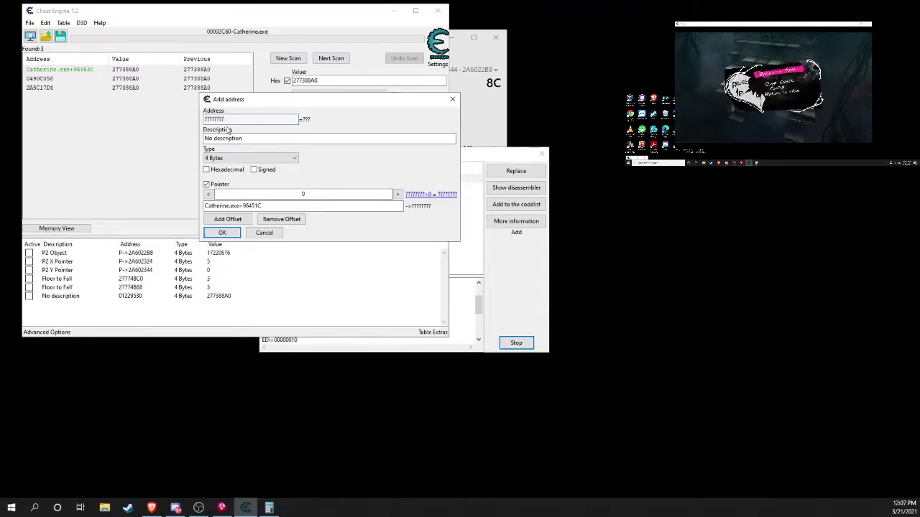
{"action": "double_click", "coordinate": [291, 207]}
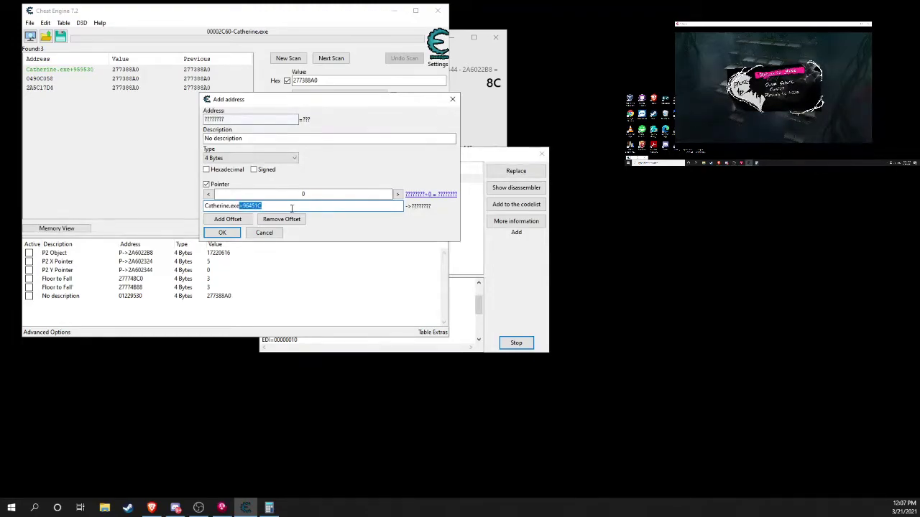
{"action": "left_click", "coordinate": [292, 207]}
{"action": "key", "text": "BackSpace"}
{"action": "key", "text": "BackSpace"}
{"action": "key", "text": "BackSpace"}
{"action": "key", "text": "BackSpace"}
{"action": "key", "text": "BackSpace"}
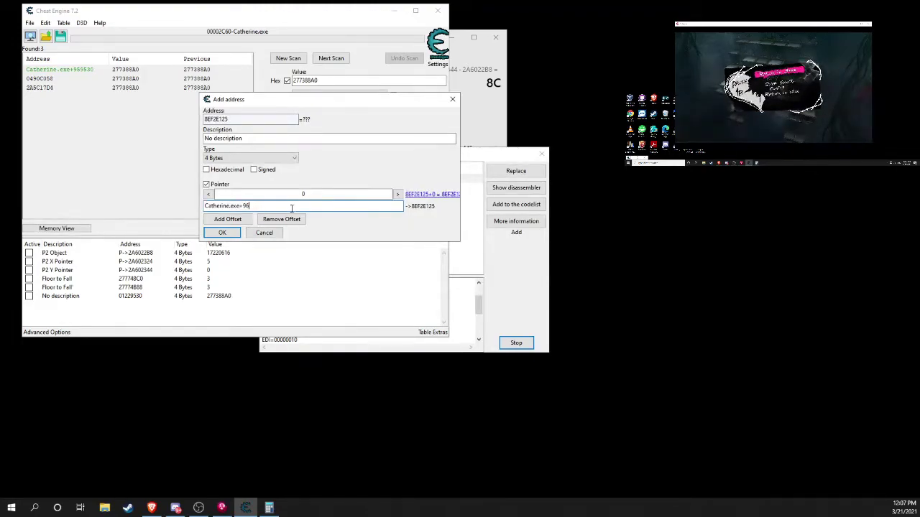
{"action": "type", "text": "59530"}
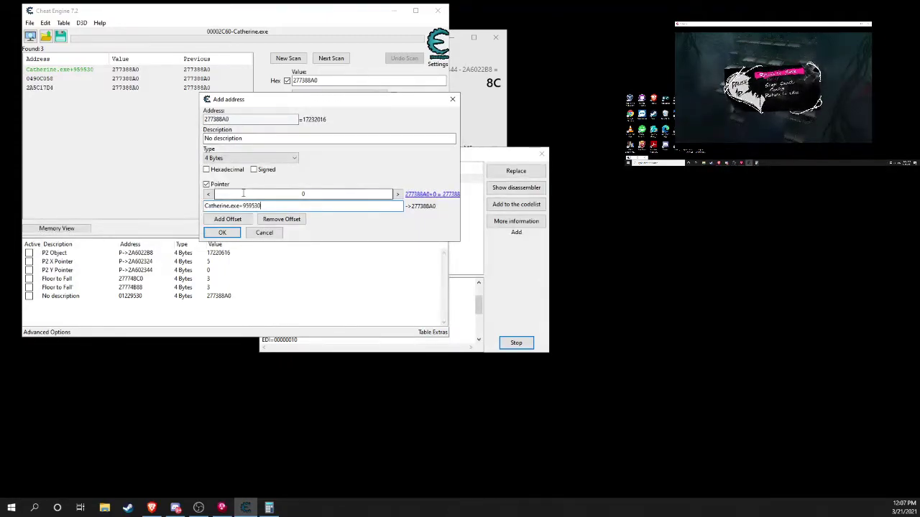
Step: Describe the new pointer entry as Stage and add it to the address list
{"action": "left_click", "coordinate": [254, 139]}
{"action": "double_click", "coordinate": [254, 138]}
{"action": "key", "text": "BackSpace"}
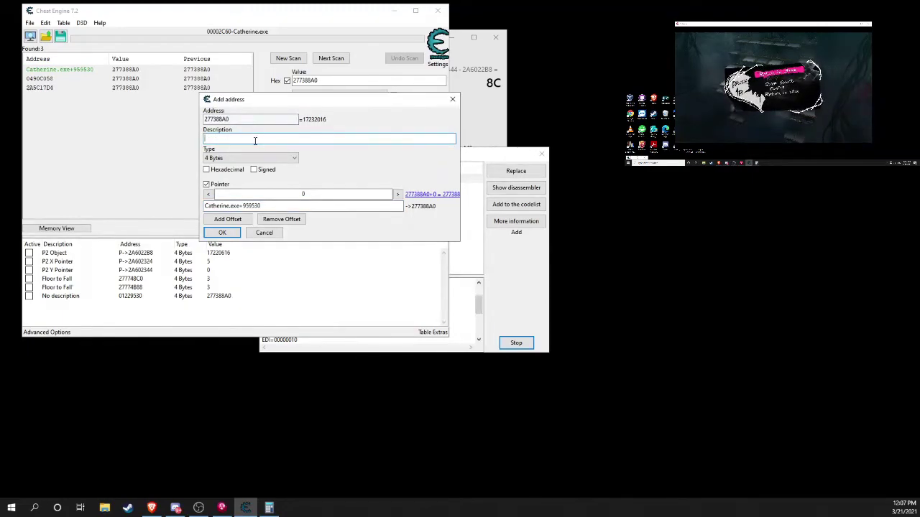
{"action": "key", "text": "Return"}
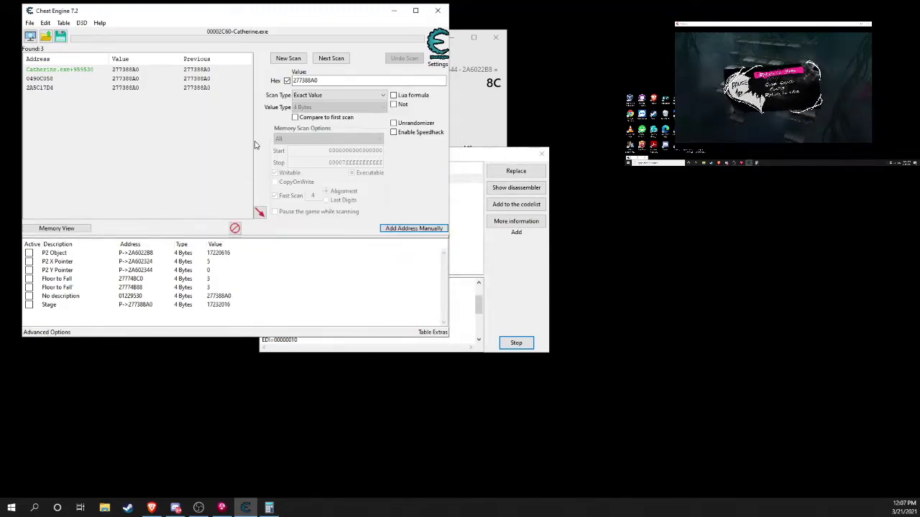
Step: Rename the Stage pointer entry as Stage Object
{"action": "double_click", "coordinate": [49, 303]}
{"action": "left_click", "coordinate": [399, 258]}
{"action": "type", "text": "Object"}
{"action": "key", "text": "Return"}
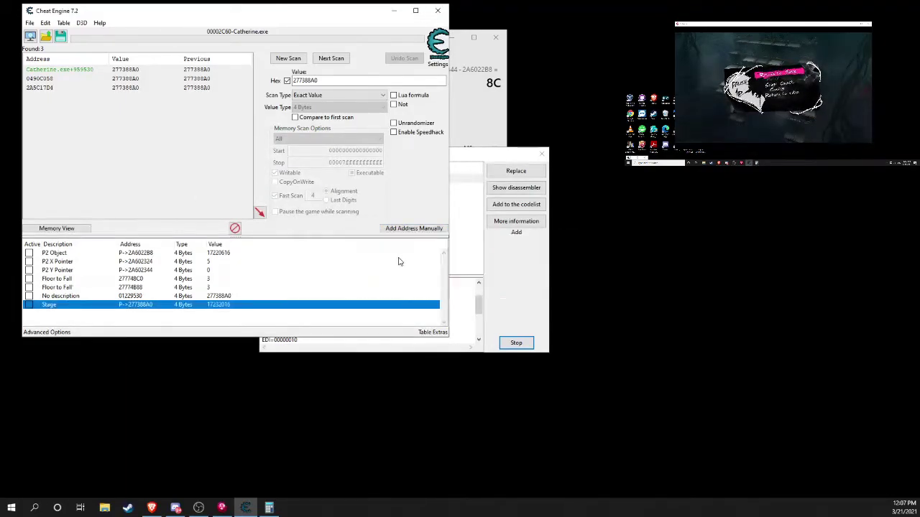
{"action": "left_click", "coordinate": [59, 321]}
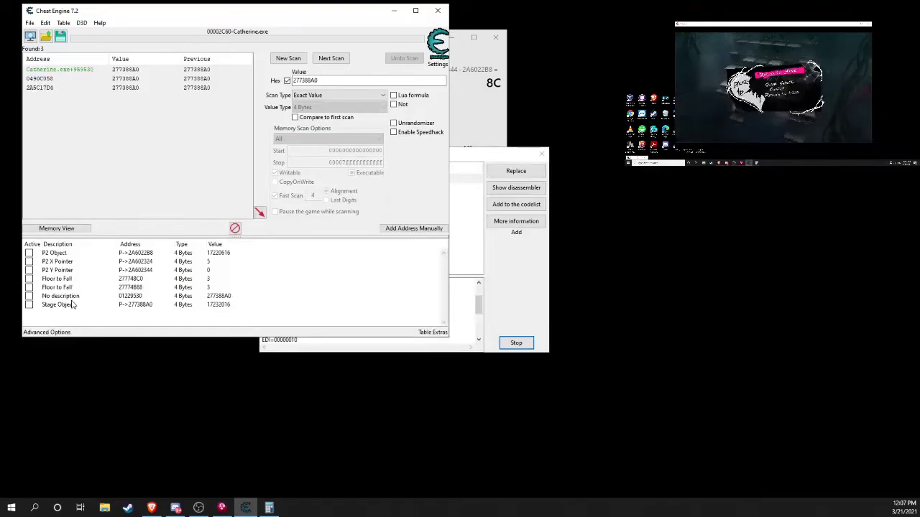
Step: Copy the offset 0003C020 from the caught add instruction's details and return to the address list
{"action": "left_click", "coordinate": [519, 261]}
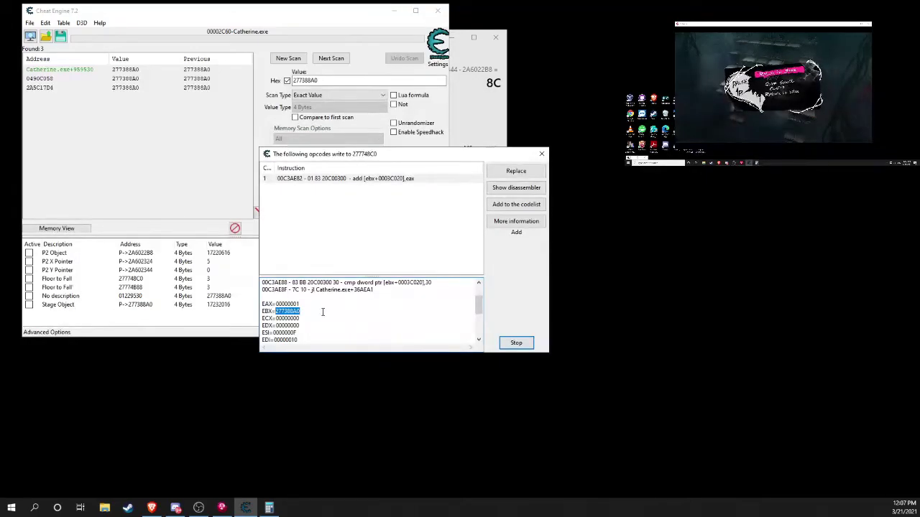
{"action": "left_click", "coordinate": [388, 180]}
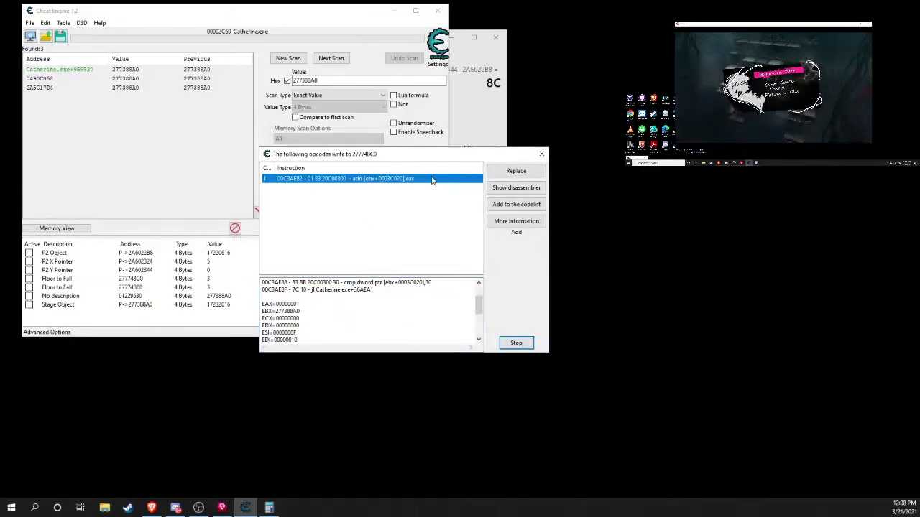
{"action": "scroll", "coordinate": [354, 303], "scroll_direction": "up", "scroll_amount": 2}
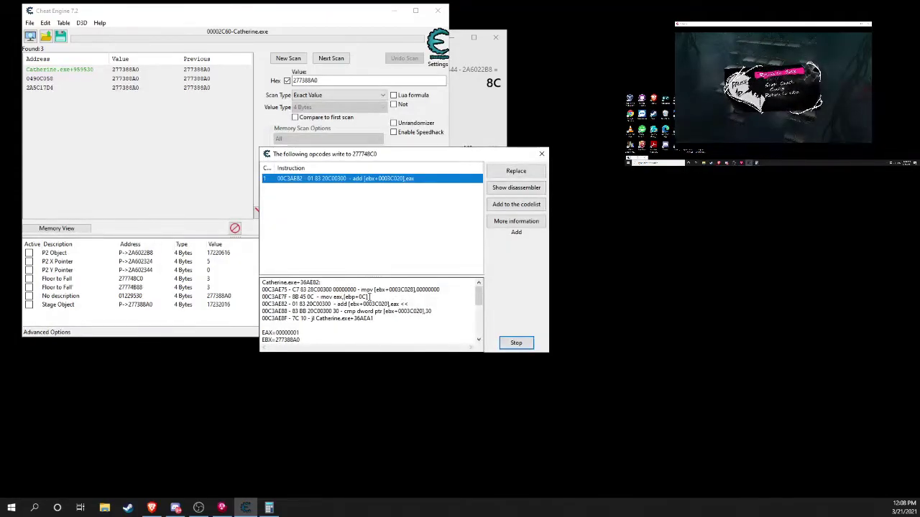
{"action": "left_click_drag", "start_coordinate": [363, 304], "coordinate": [387, 304]}
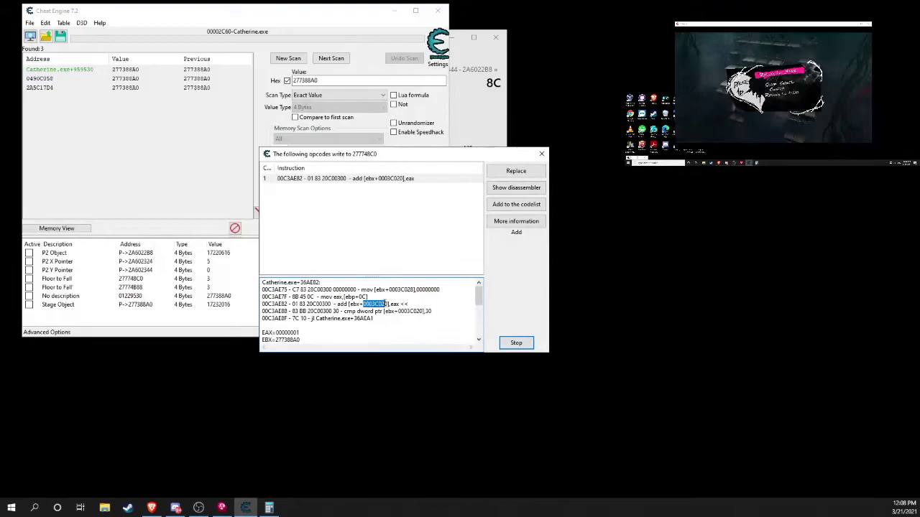
{"action": "right_click", "coordinate": [386, 304]}
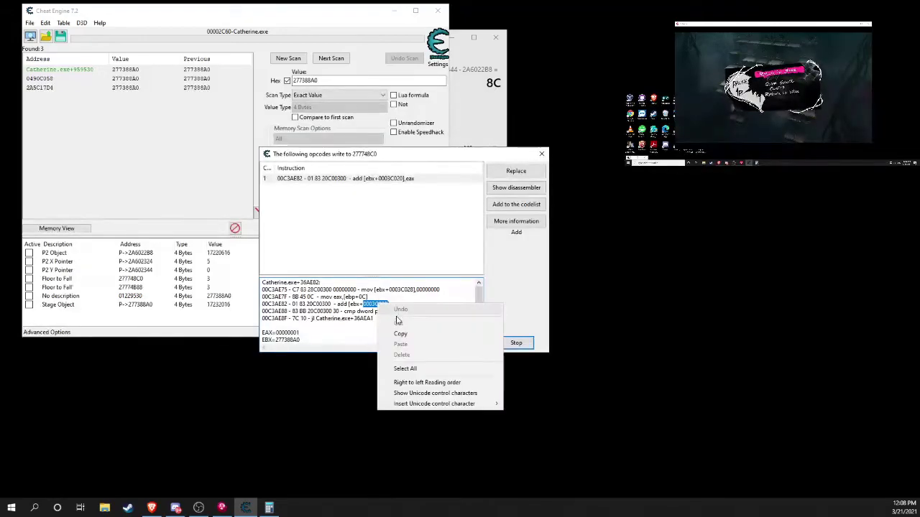
{"action": "left_click", "coordinate": [400, 333]}
{"action": "left_click", "coordinate": [200, 326]}
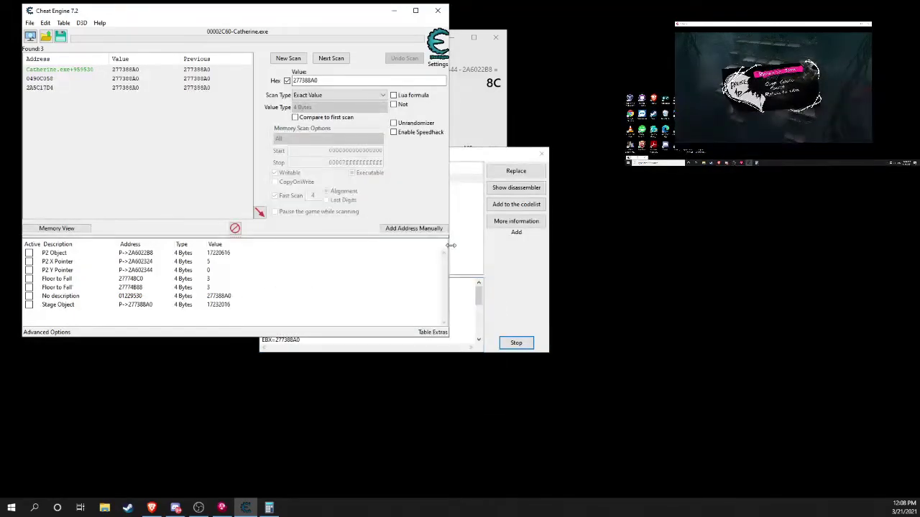
Step: Add a 4-byte pointer entry with base address Catherine.exe+959530 and offset 0003C020
{"action": "left_click", "coordinate": [413, 228]}
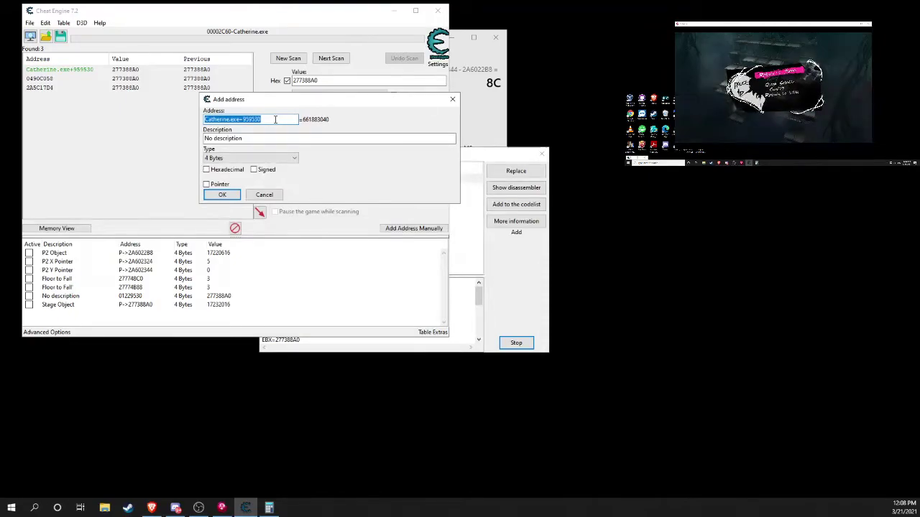
{"action": "left_click", "coordinate": [206, 184]}
{"action": "left_click", "coordinate": [287, 206]}
{"action": "left_click", "coordinate": [321, 194]}
{"action": "type", "text": "003C020"}
{"action": "left_click", "coordinate": [315, 207]}
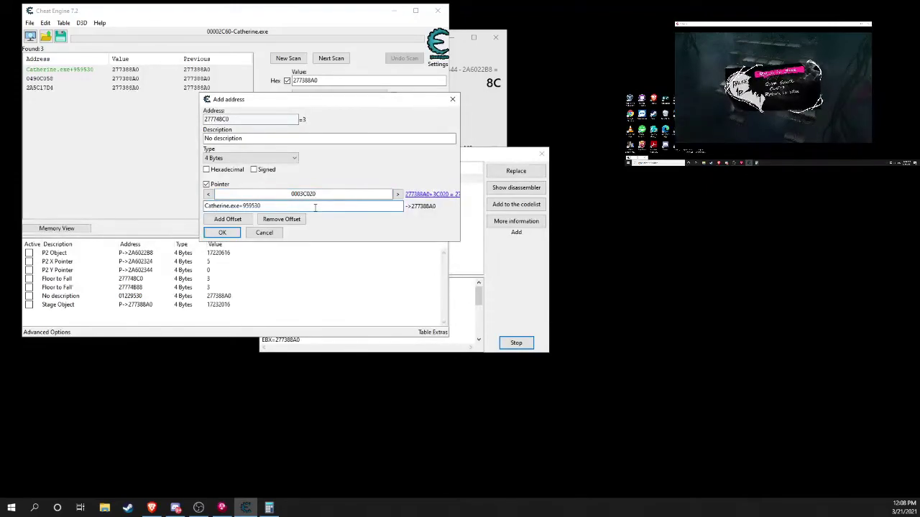
{"action": "left_click", "coordinate": [236, 235]}
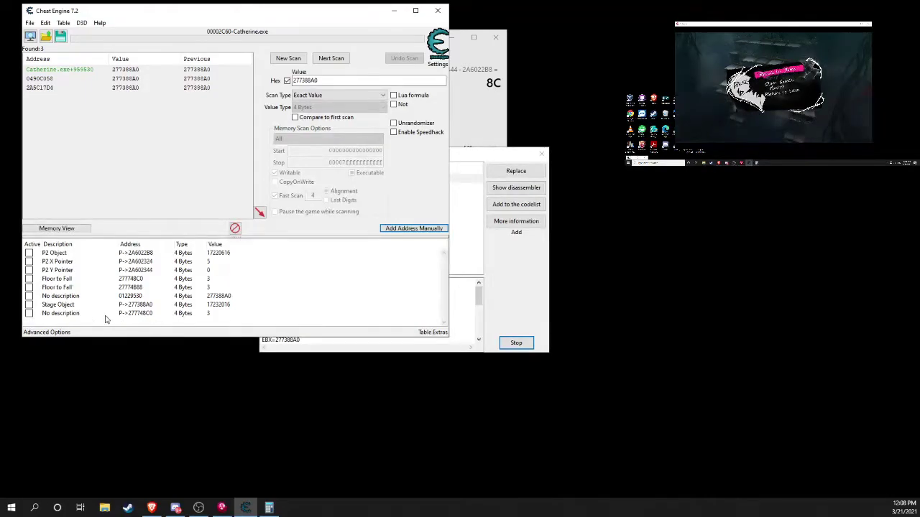
Step: Rename the new offset pointer entry as FtF Pointer
{"action": "double_click", "coordinate": [65, 314]}
{"action": "type", "text": "F"}
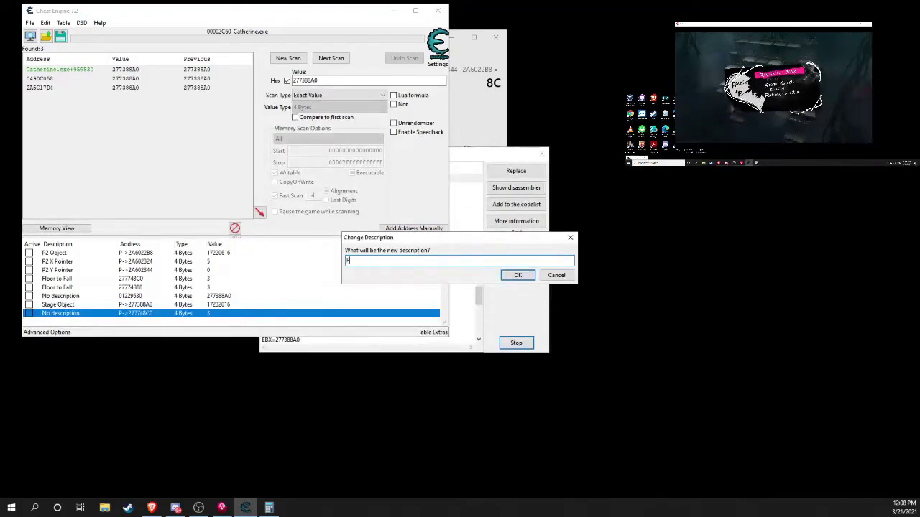
{"action": "type", "text": "tF Pointer"}
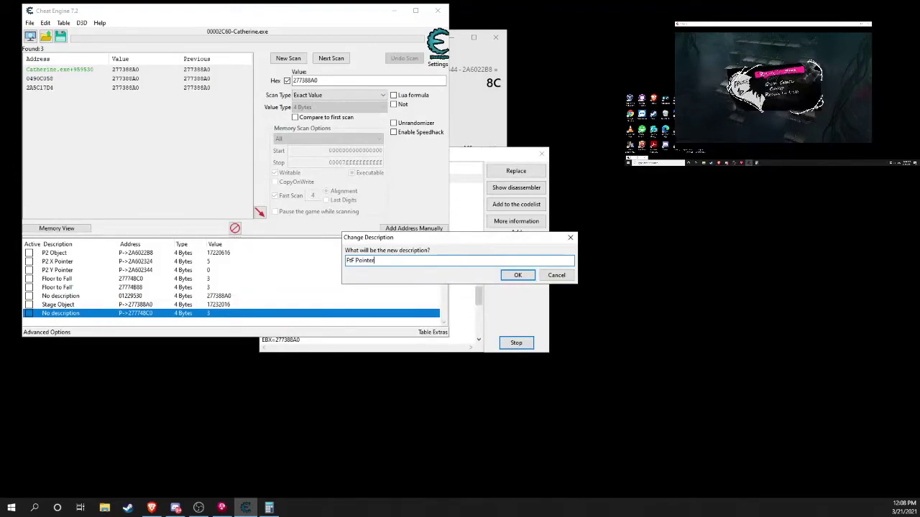
{"action": "key", "text": "Return"}
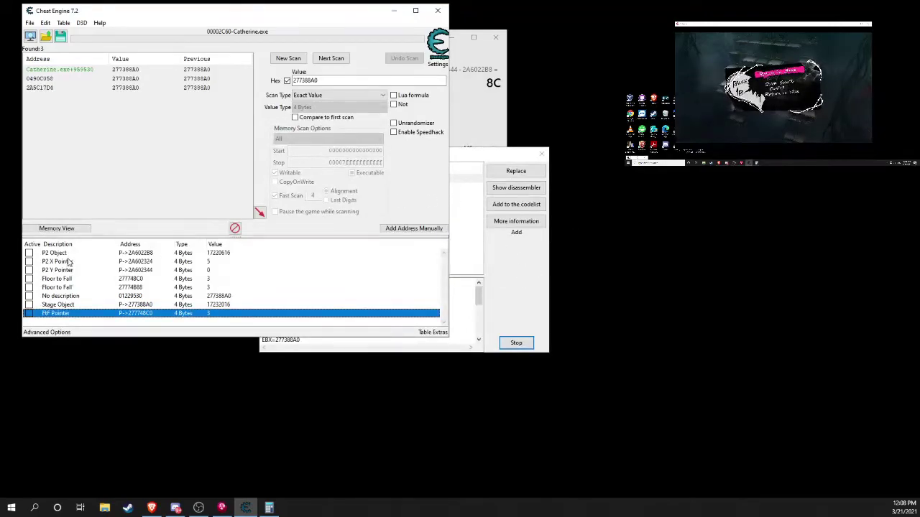
Step: Select the second Floor to Fall entry, then switch to Calculator, place it beside the address list and clear it
{"action": "left_click", "coordinate": [141, 288]}
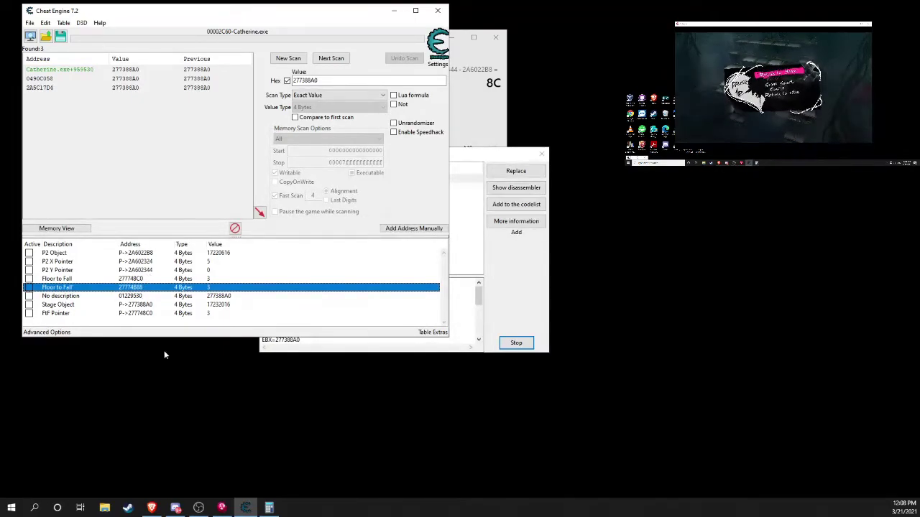
{"action": "left_click", "coordinate": [268, 507]}
{"action": "left_click_drag", "start_coordinate": [419, 43], "coordinate": [463, 48]}
{"action": "left_click", "coordinate": [503, 191]}
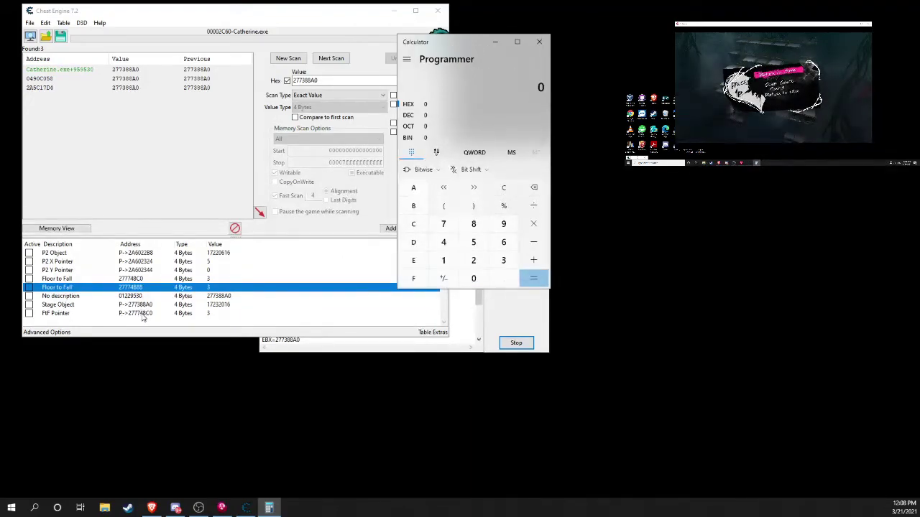
Step: Enter the second Floor to Fall address, hexadecimal 27774B88, and start a subtraction from it
{"action": "left_click", "coordinate": [474, 260]}
{"action": "left_click", "coordinate": [443, 226]}
{"action": "left_click", "coordinate": [443, 229]}
{"action": "left_click", "coordinate": [443, 229]}
{"action": "left_click", "coordinate": [456, 247]}
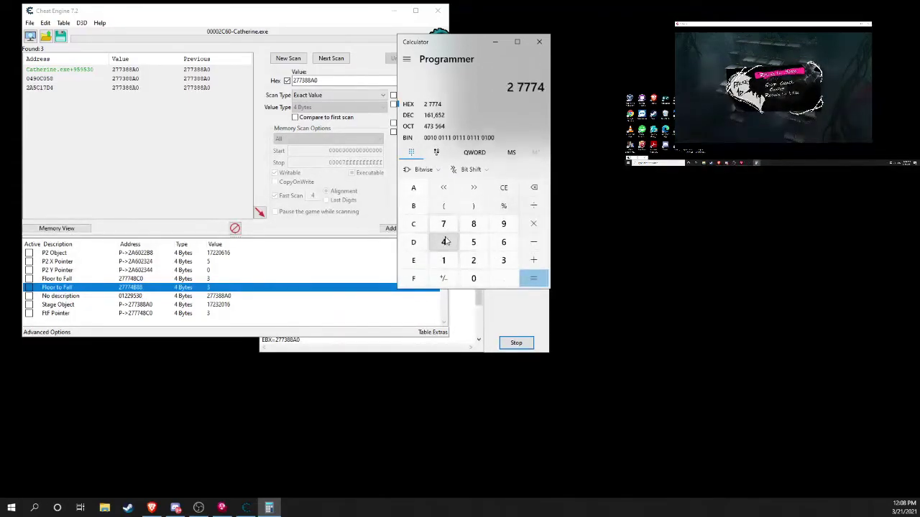
{"action": "left_click", "coordinate": [413, 205]}
{"action": "left_click", "coordinate": [473, 226]}
{"action": "left_click", "coordinate": [473, 226]}
{"action": "left_click", "coordinate": [534, 243]}
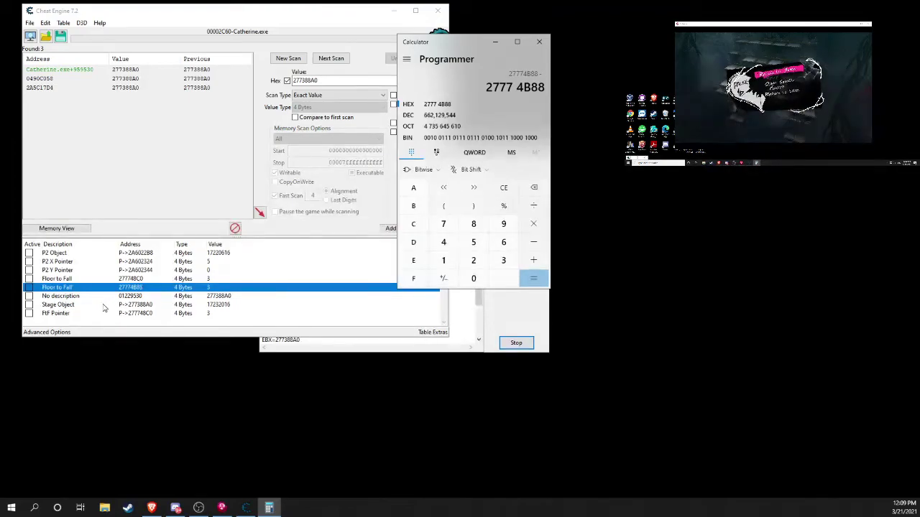
Step: Try to subtract the Stage Object base address, entering it as hexadecimal 2777388A0
{"action": "left_click", "coordinate": [473, 261]}
{"action": "left_click", "coordinate": [443, 224]}
{"action": "left_click", "coordinate": [444, 224]}
{"action": "left_click", "coordinate": [443, 224]}
{"action": "left_click", "coordinate": [503, 260]}
{"action": "left_click", "coordinate": [480, 225]}
{"action": "left_click", "coordinate": [479, 226]}
{"action": "left_click", "coordinate": [415, 189]}
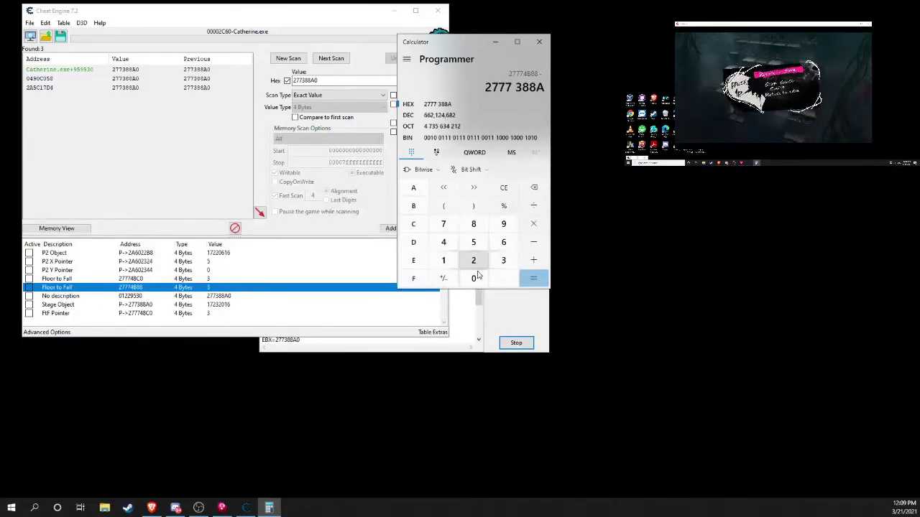
{"action": "left_click", "coordinate": [473, 278]}
{"action": "left_click", "coordinate": [534, 278]}
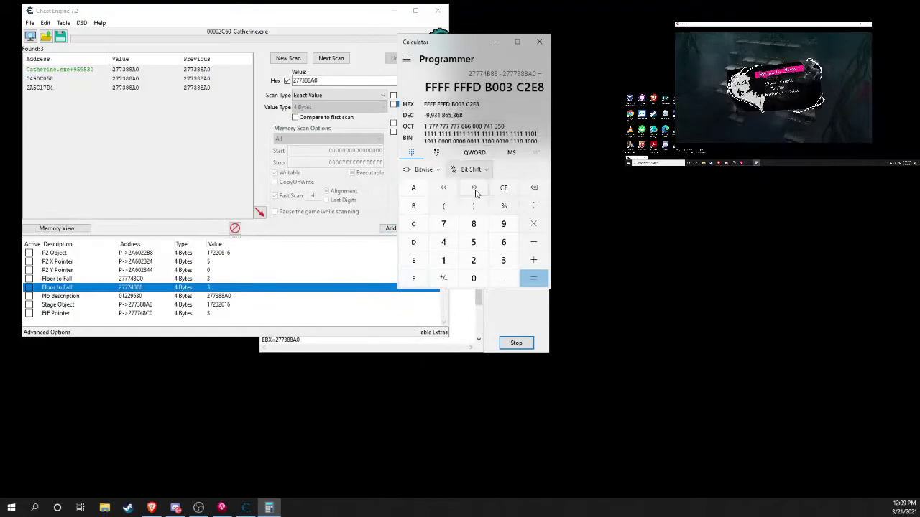
{"action": "left_click", "coordinate": [514, 192]}
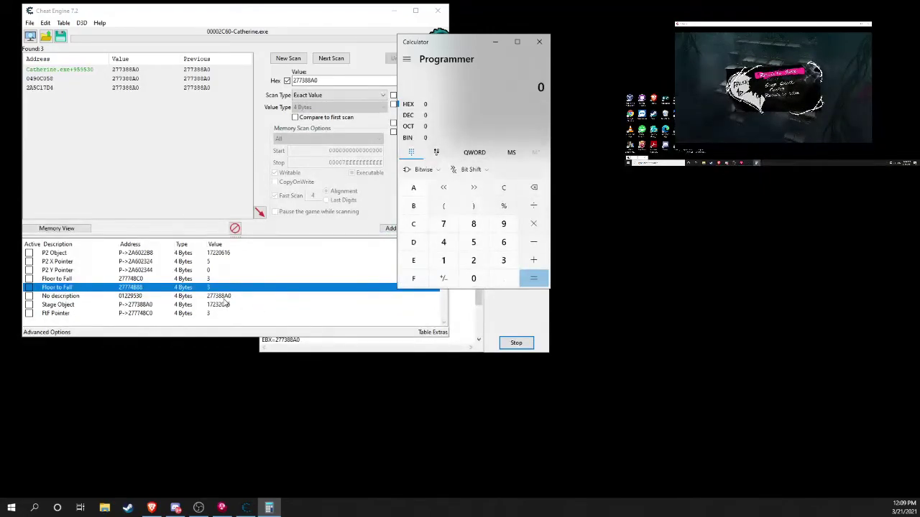
{"action": "type", "text": "3C020"}
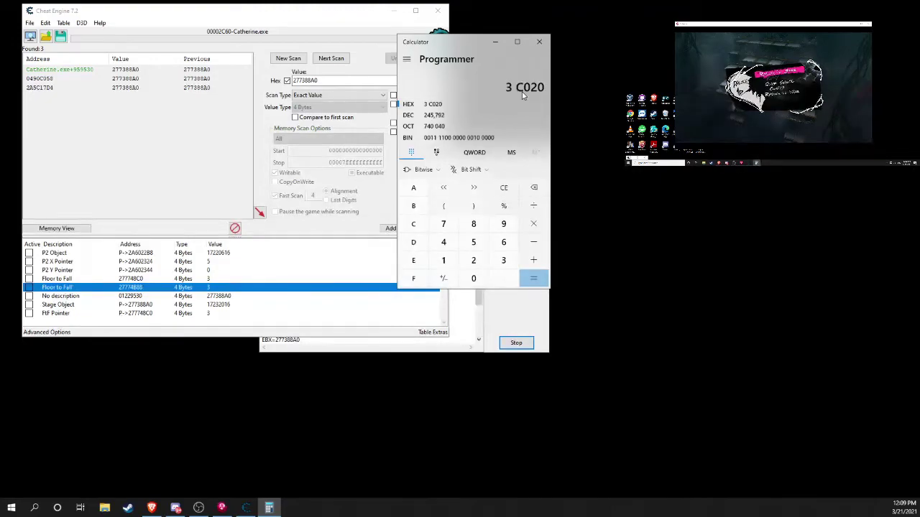
{"action": "left_click", "coordinate": [504, 187]}
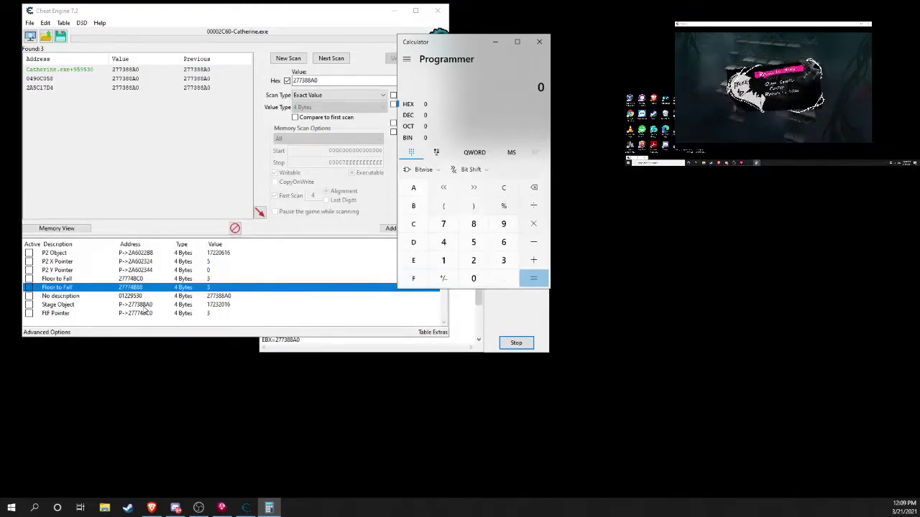
Step: Switch Calculator to hexadecimal entry, try pasting the Stage Object address 277388A0, and clear it
{"action": "double_click", "coordinate": [147, 304]}
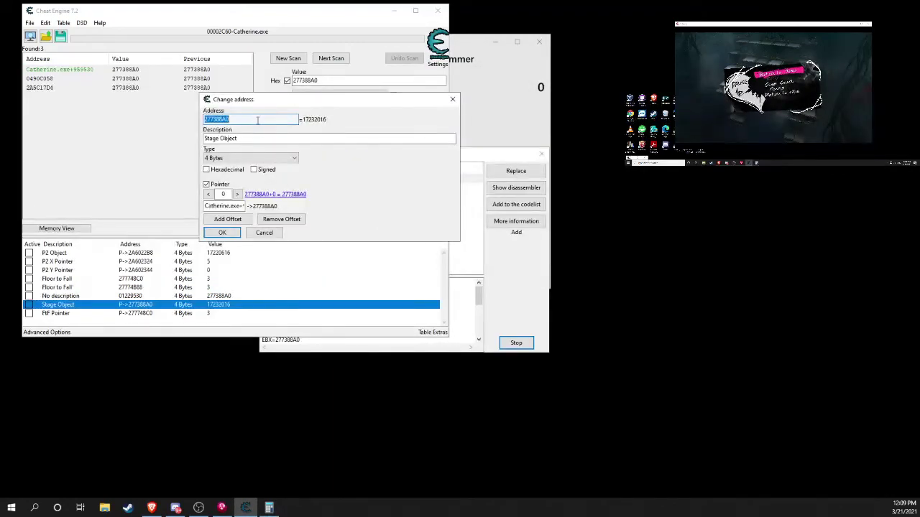
{"action": "key", "text": "ctrl+c"}
{"action": "left_click", "coordinate": [487, 139]}
{"action": "key", "text": "ctrl+v"}
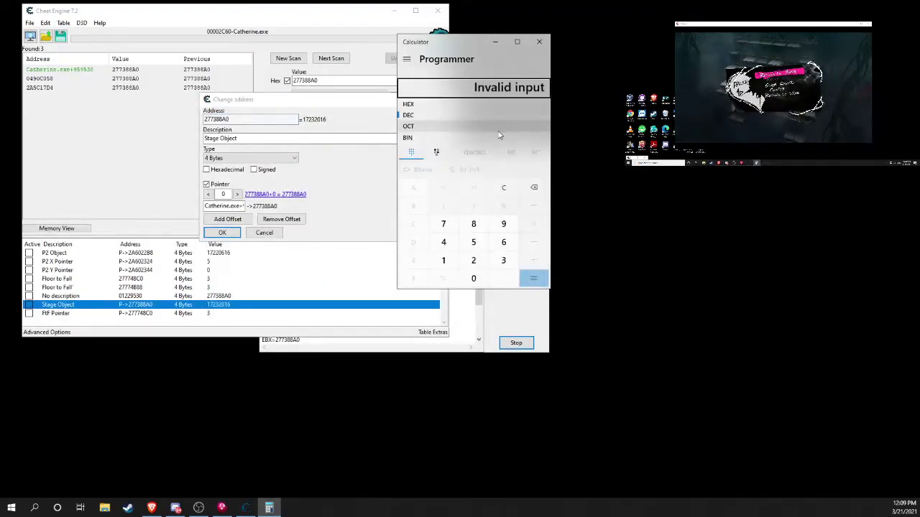
{"action": "left_click", "coordinate": [408, 104]}
{"action": "key", "text": "ctrl+v"}
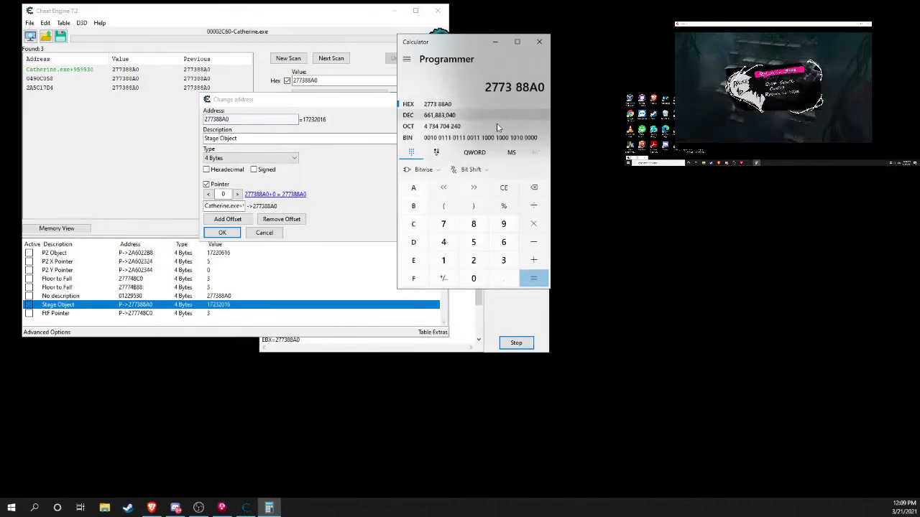
{"action": "left_click", "coordinate": [504, 188]}
{"action": "left_click", "coordinate": [132, 291]}
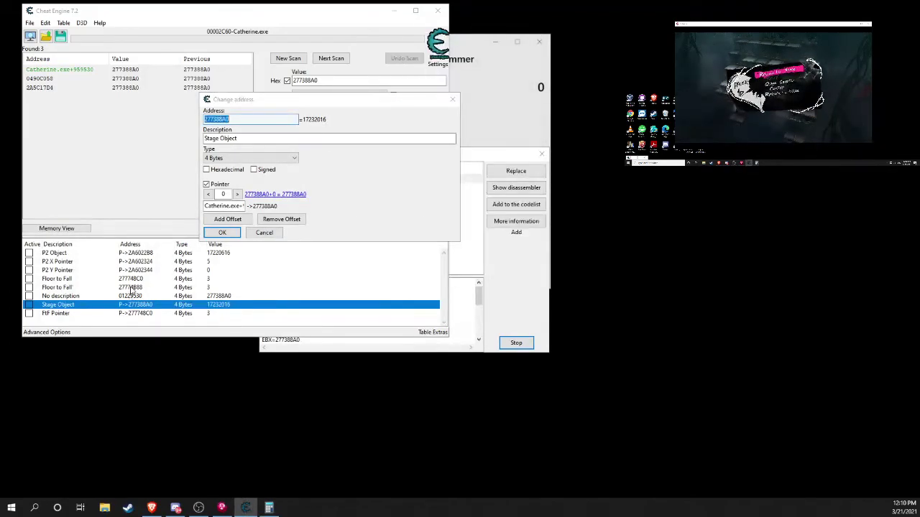
{"action": "left_click", "coordinate": [274, 234]}
Step: Copy the second Floor to Fall address, 27774B88, into Calculator as hexadecimal and start a subtraction from it
{"action": "double_click", "coordinate": [132, 290]}
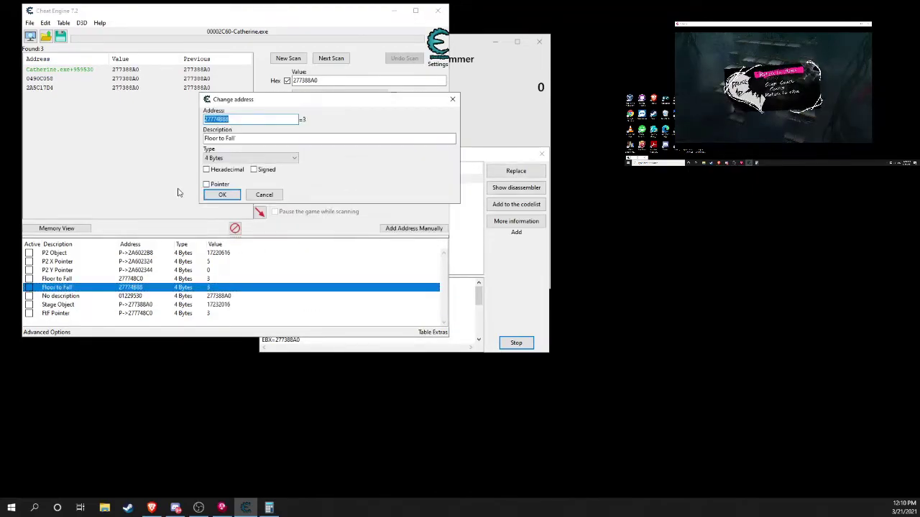
{"action": "key", "text": "ctrl+c"}
{"action": "left_click", "coordinate": [526, 67]}
{"action": "key", "text": "ctrl+v"}
{"action": "left_click", "coordinate": [533, 242]}
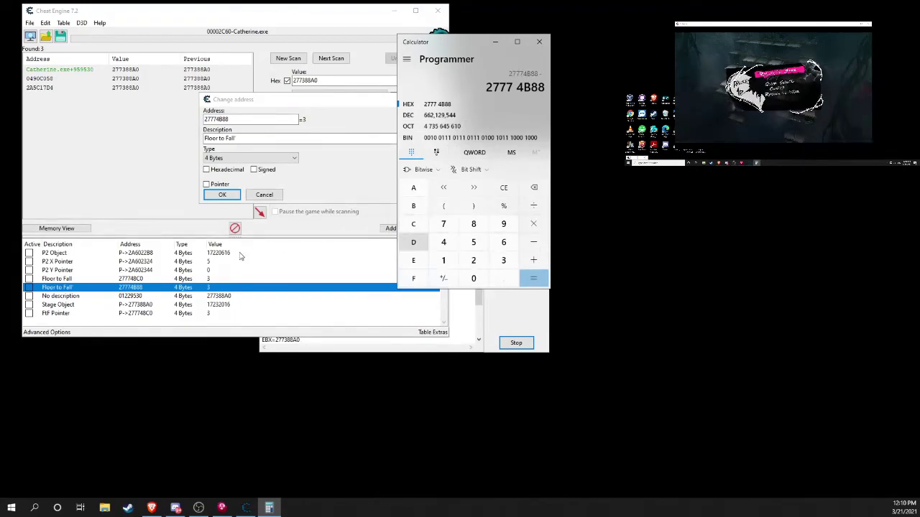
{"action": "left_click", "coordinate": [151, 309]}
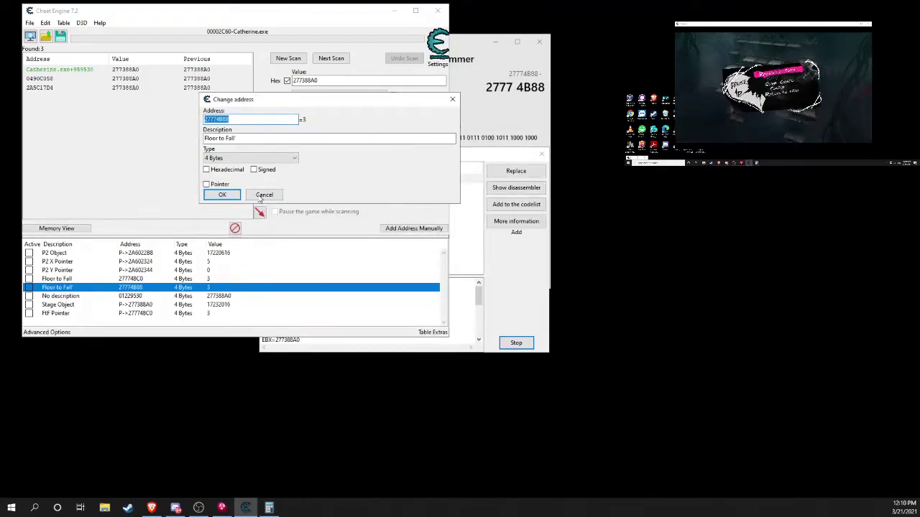
{"action": "key", "text": "Escape"}
Step: Subtract the copied Stage Object address, 277388A0, in Calculator and copy the hexadecimal result
{"action": "left_click", "coordinate": [141, 307]}
{"action": "double_click", "coordinate": [141, 307]}
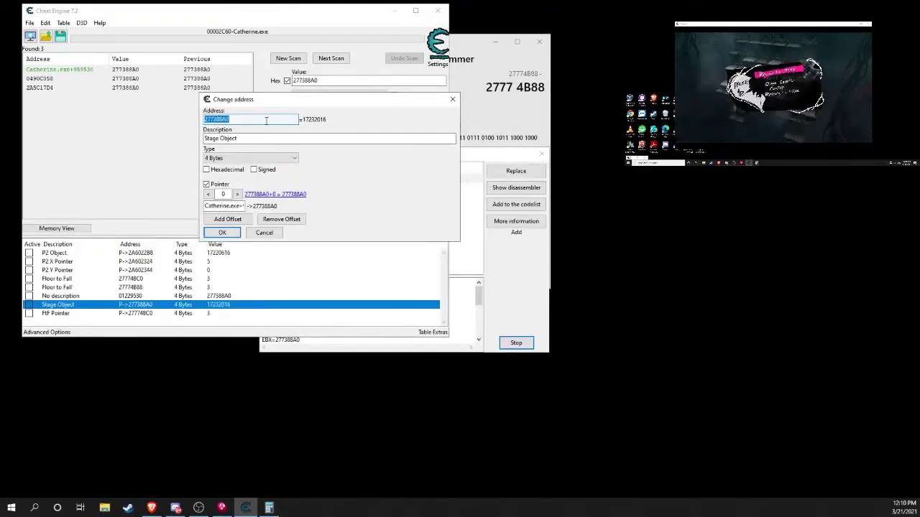
{"action": "left_click", "coordinate": [264, 232]}
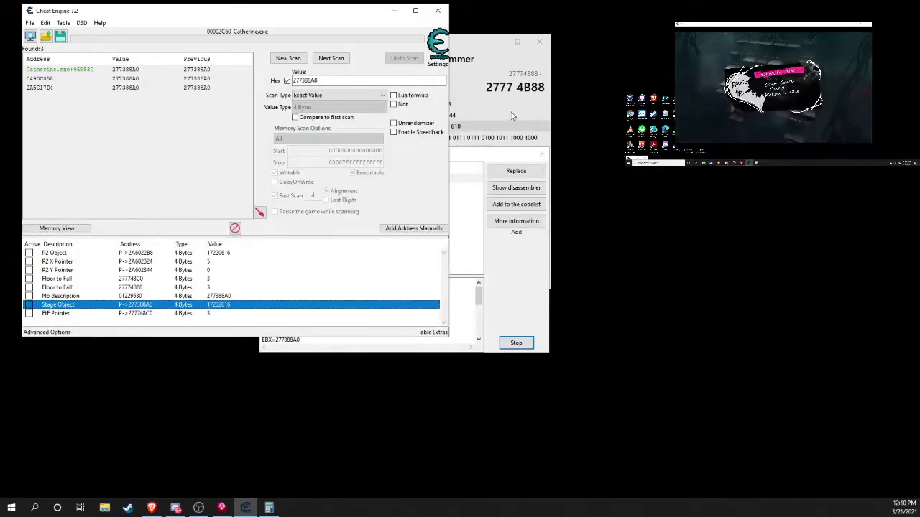
{"action": "left_click", "coordinate": [513, 68]}
{"action": "key", "text": "ctrl+v"}
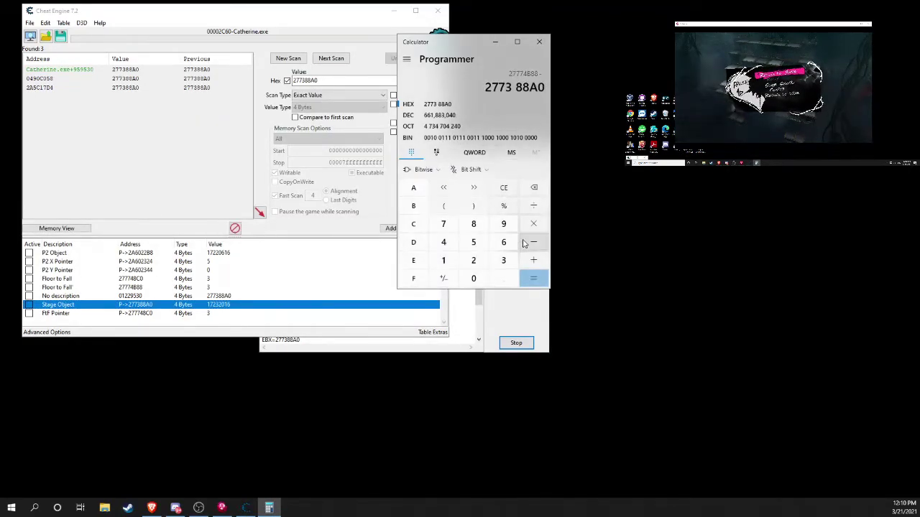
{"action": "left_click", "coordinate": [535, 276]}
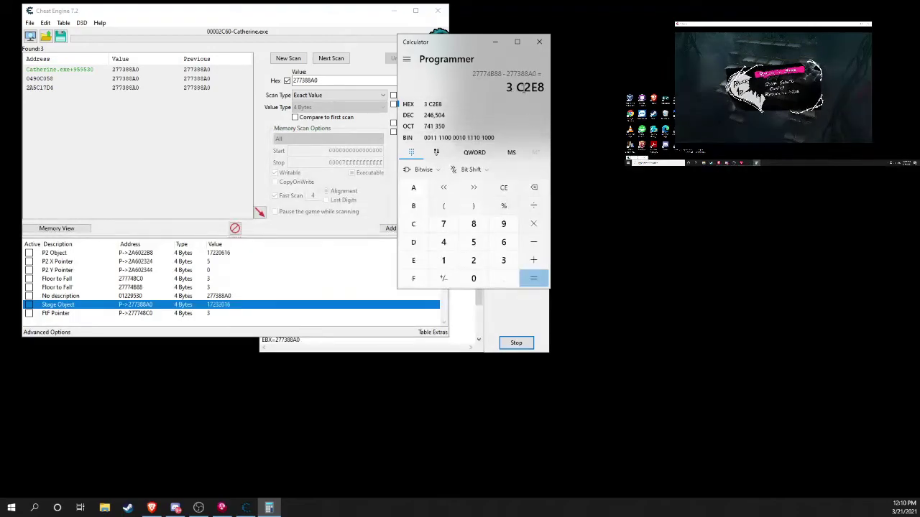
{"action": "left_click_drag", "start_coordinate": [545, 89], "coordinate": [497, 91]}
{"action": "right_click", "coordinate": [539, 89]}
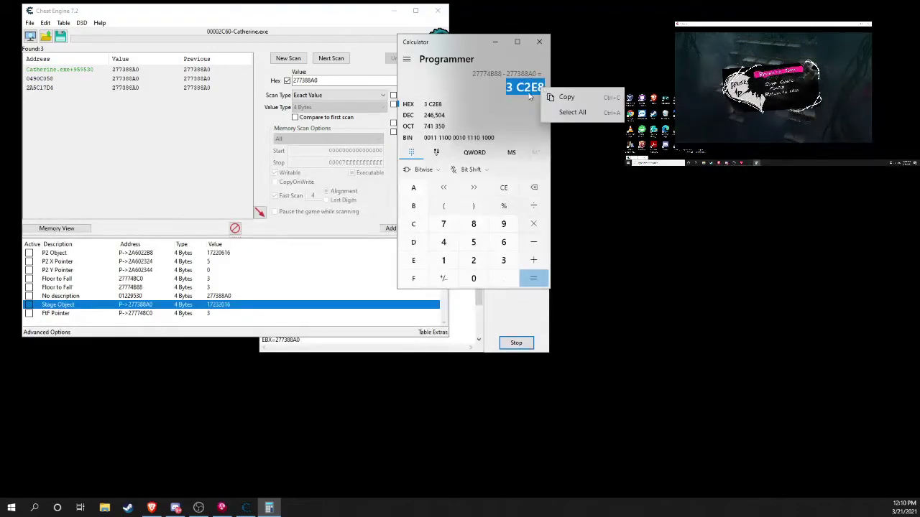
{"action": "left_click", "coordinate": [567, 97]}
Step: Start a manual address entry as a pointer based on Catherine.exe+959530 with offset 3C2E8
{"action": "left_click", "coordinate": [200, 222]}
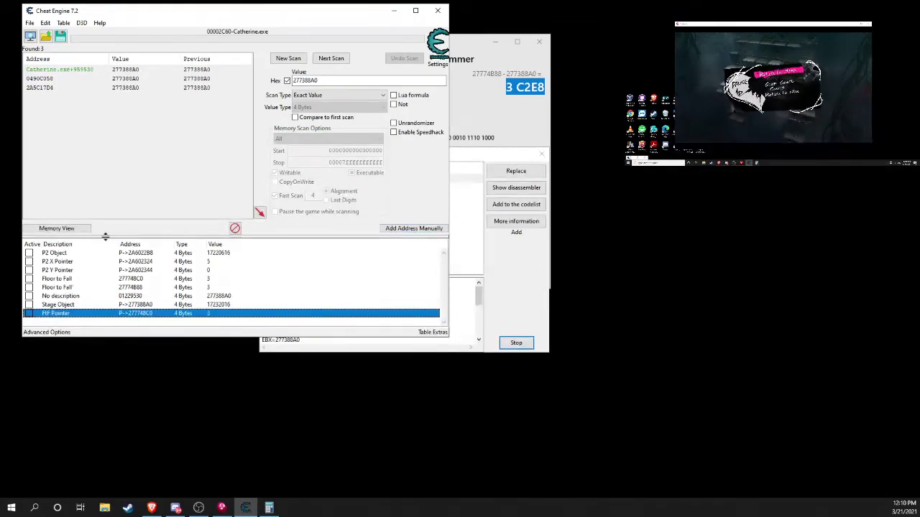
{"action": "left_click", "coordinate": [405, 228]}
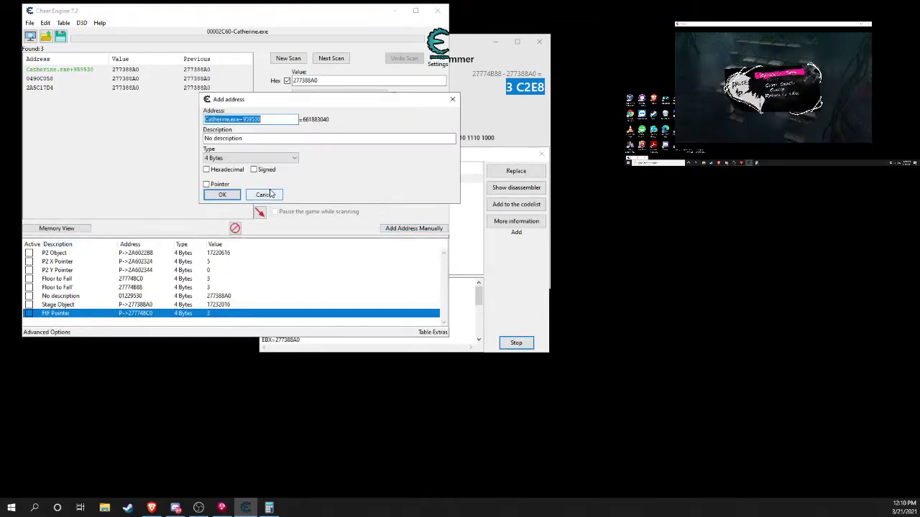
{"action": "left_click", "coordinate": [207, 184]}
{"action": "key", "text": "BackSpace"}
{"action": "key", "text": "ctrl+v"}
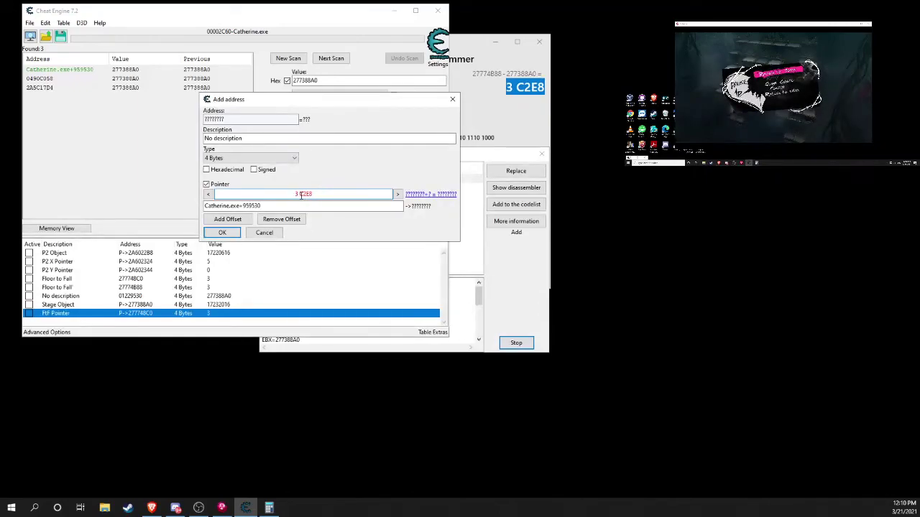
{"action": "key", "text": "BackSpace"}
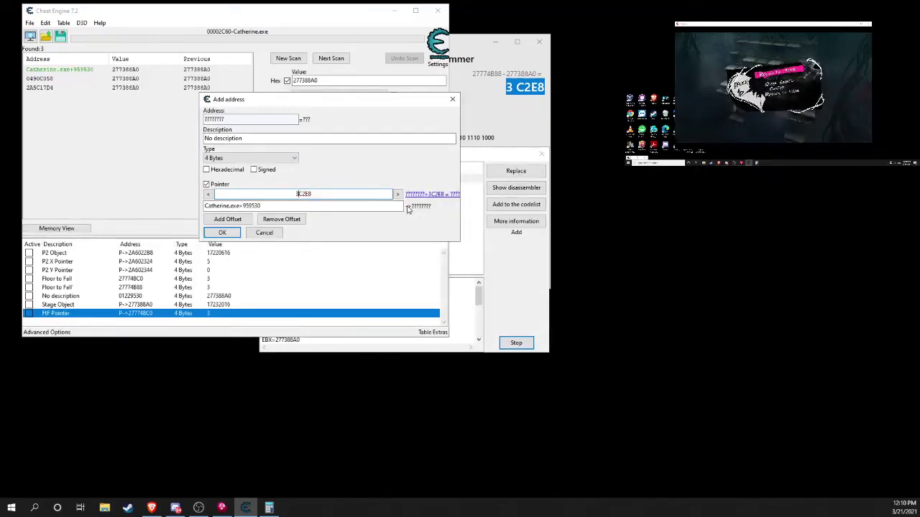
{"action": "left_click", "coordinate": [340, 203]}
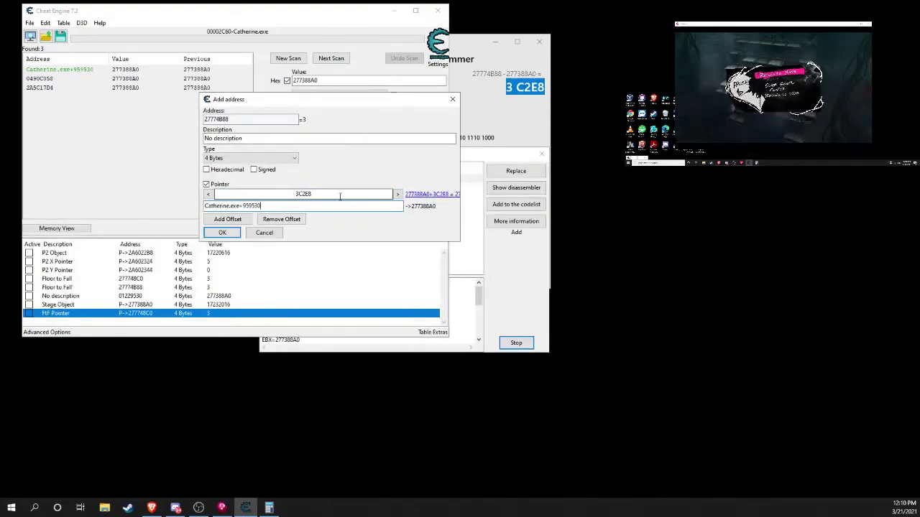
Step: Describe the new pointer as FtF' Pointer and add it to the address list
{"action": "double_click", "coordinate": [257, 139]}
{"action": "key", "text": "BackSpace"}
{"action": "key", "text": "BackSpace"}
{"action": "key", "text": "BackSpace"}
{"action": "key", "text": "BackSpace"}
{"action": "type", "text": "Ft"}
{"action": "key", "text": "BackSpace"}
{"action": "key", "text": "BackSpace"}
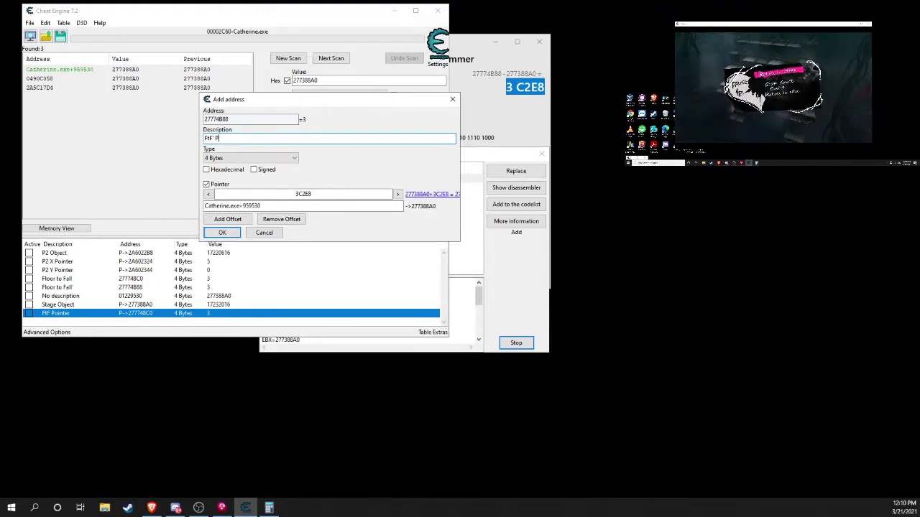
{"action": "type", "text": "tF Pointer"}
{"action": "key", "text": "Return"}
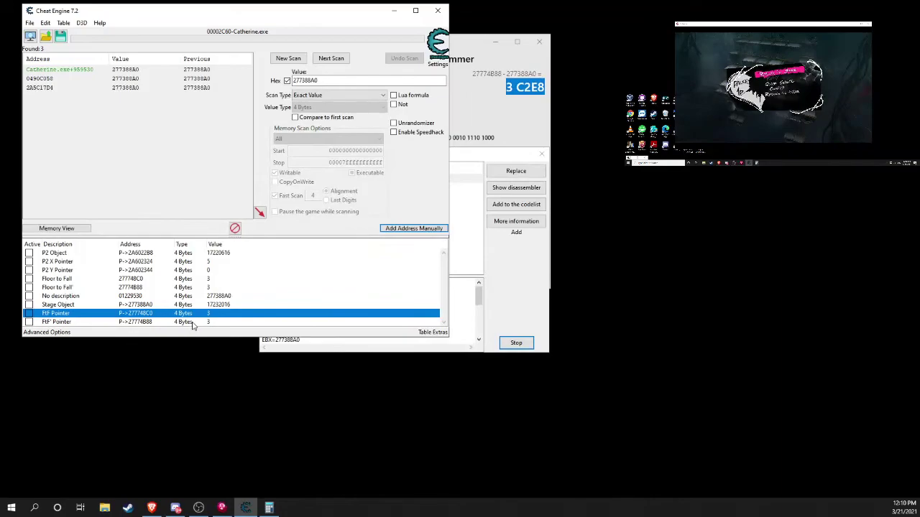
Step: Check the offsets of the FtF Pointer and FtF' Pointer entries without changing them
{"action": "double_click", "coordinate": [143, 316]}
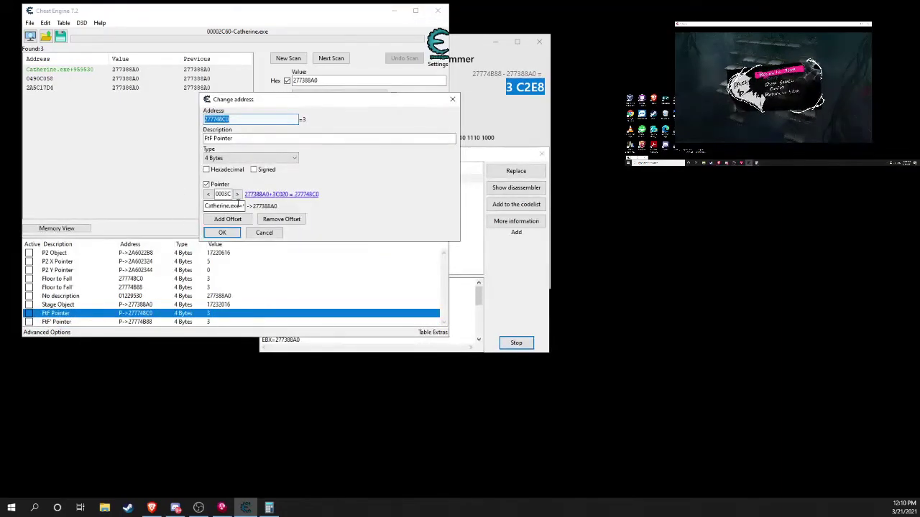
{"action": "left_click", "coordinate": [230, 195]}
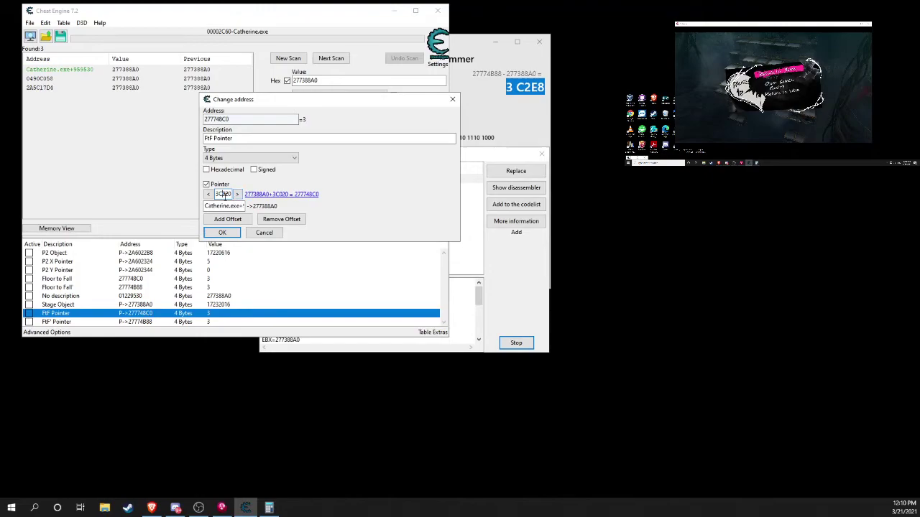
{"action": "left_click", "coordinate": [452, 100]}
{"action": "double_click", "coordinate": [149, 322]}
{"action": "left_click", "coordinate": [209, 195]}
{"action": "left_click", "coordinate": [452, 100]}
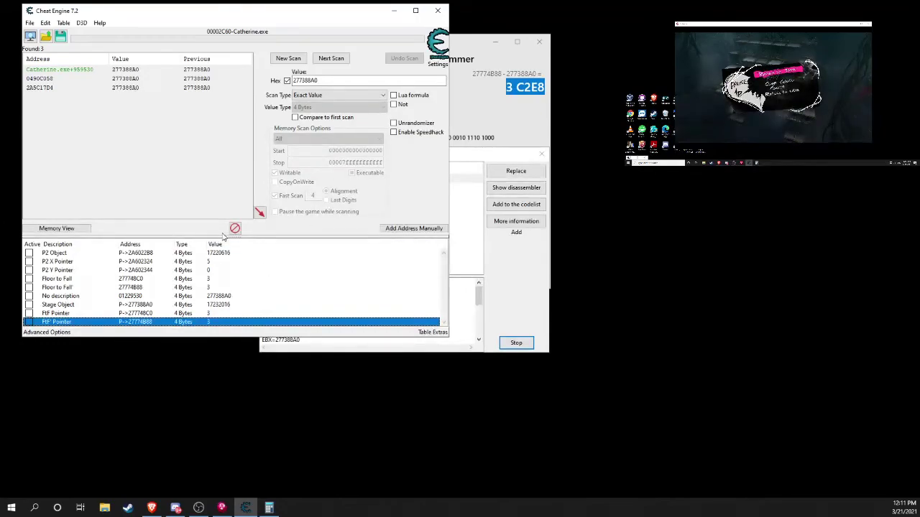
Step: Delete both non-pointer Floor to Fall entries from the address list
{"action": "left_click", "coordinate": [62, 274]}
{"action": "left_click", "coordinate": [71, 278]}
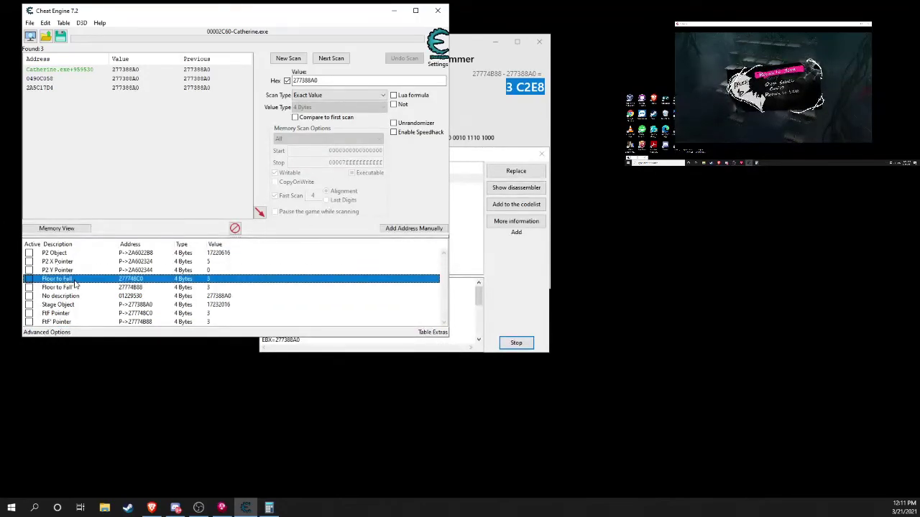
{"action": "key", "text": "shift+Down"}
{"action": "key", "text": "Delete"}
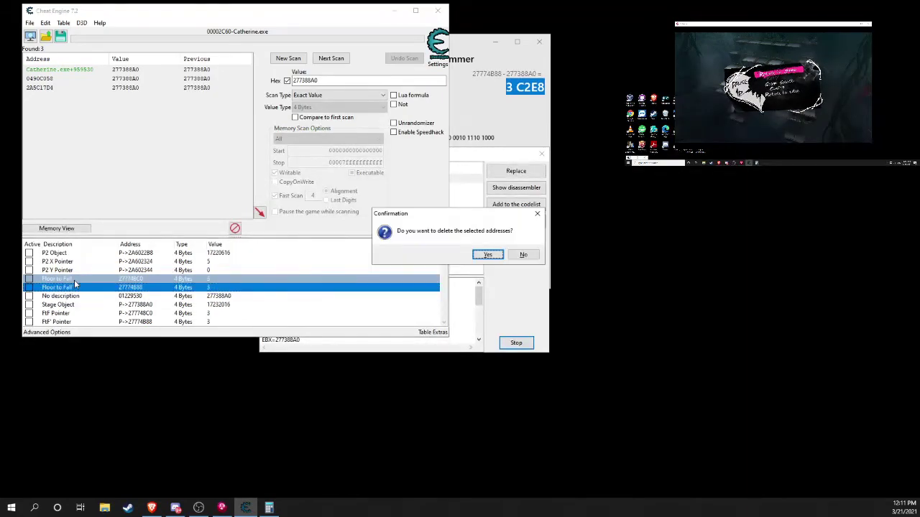
{"action": "key", "text": "Return"}
{"action": "left_click", "coordinate": [128, 324]}
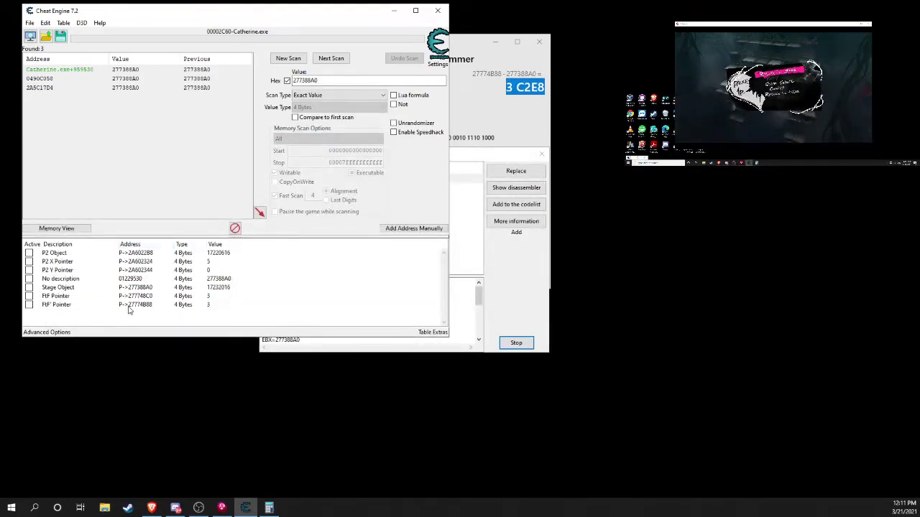
Step: Delete the entry without a description, address 01229530, and clear the list selection
{"action": "left_click", "coordinate": [142, 279]}
{"action": "key", "text": "Delete"}
{"action": "key", "text": "Return"}
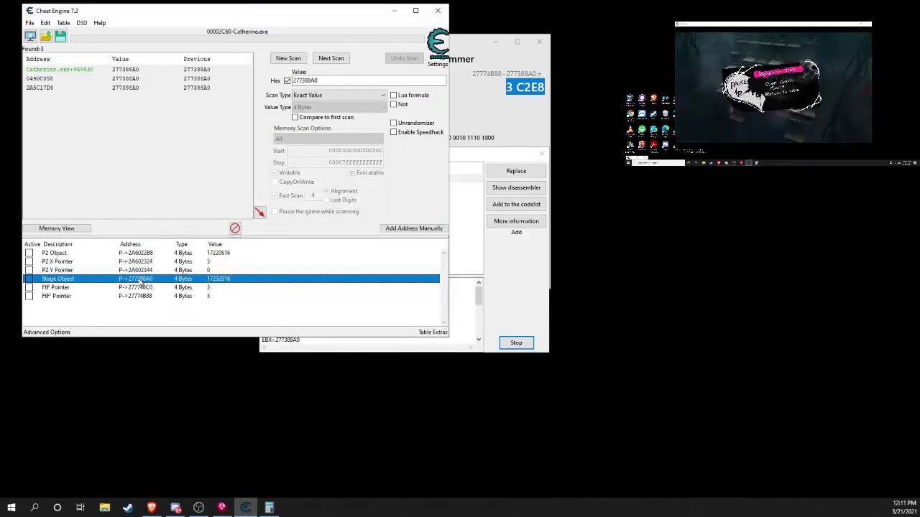
{"action": "left_click", "coordinate": [142, 314]}
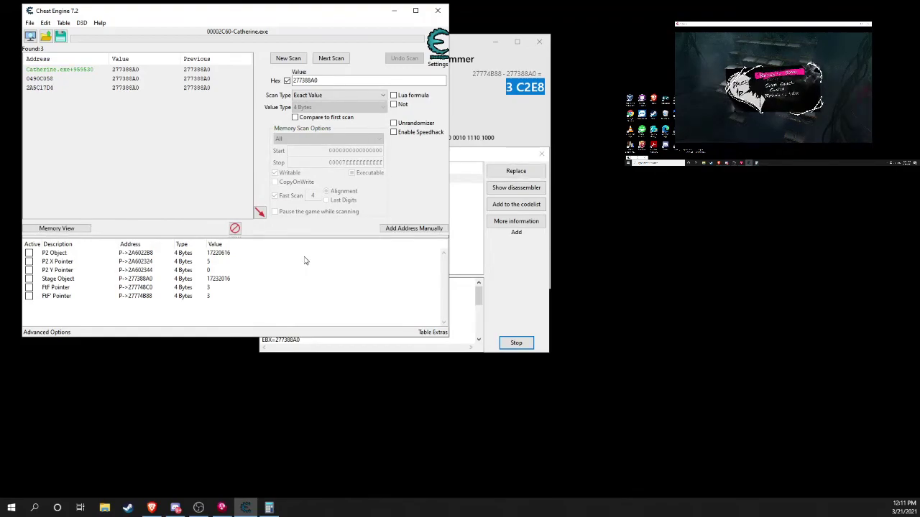
Step: Switch to the OBS window
{"action": "left_click", "coordinate": [199, 508]}
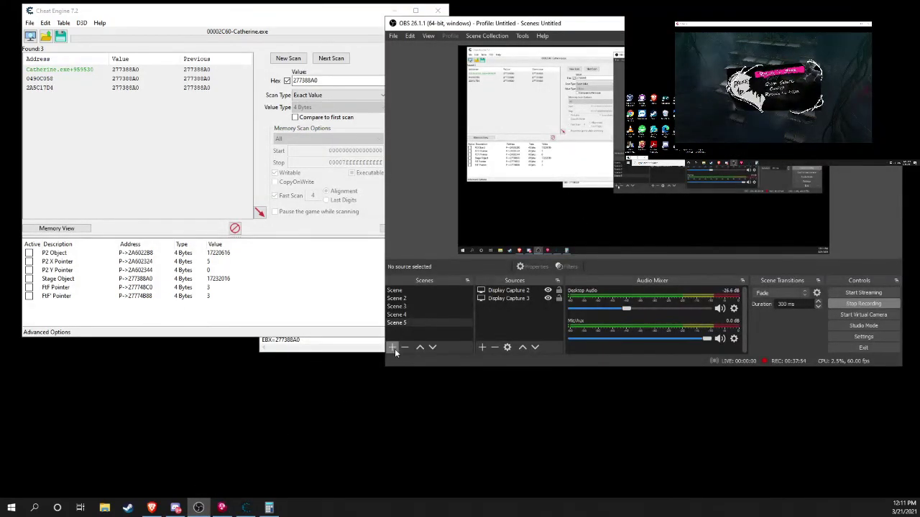